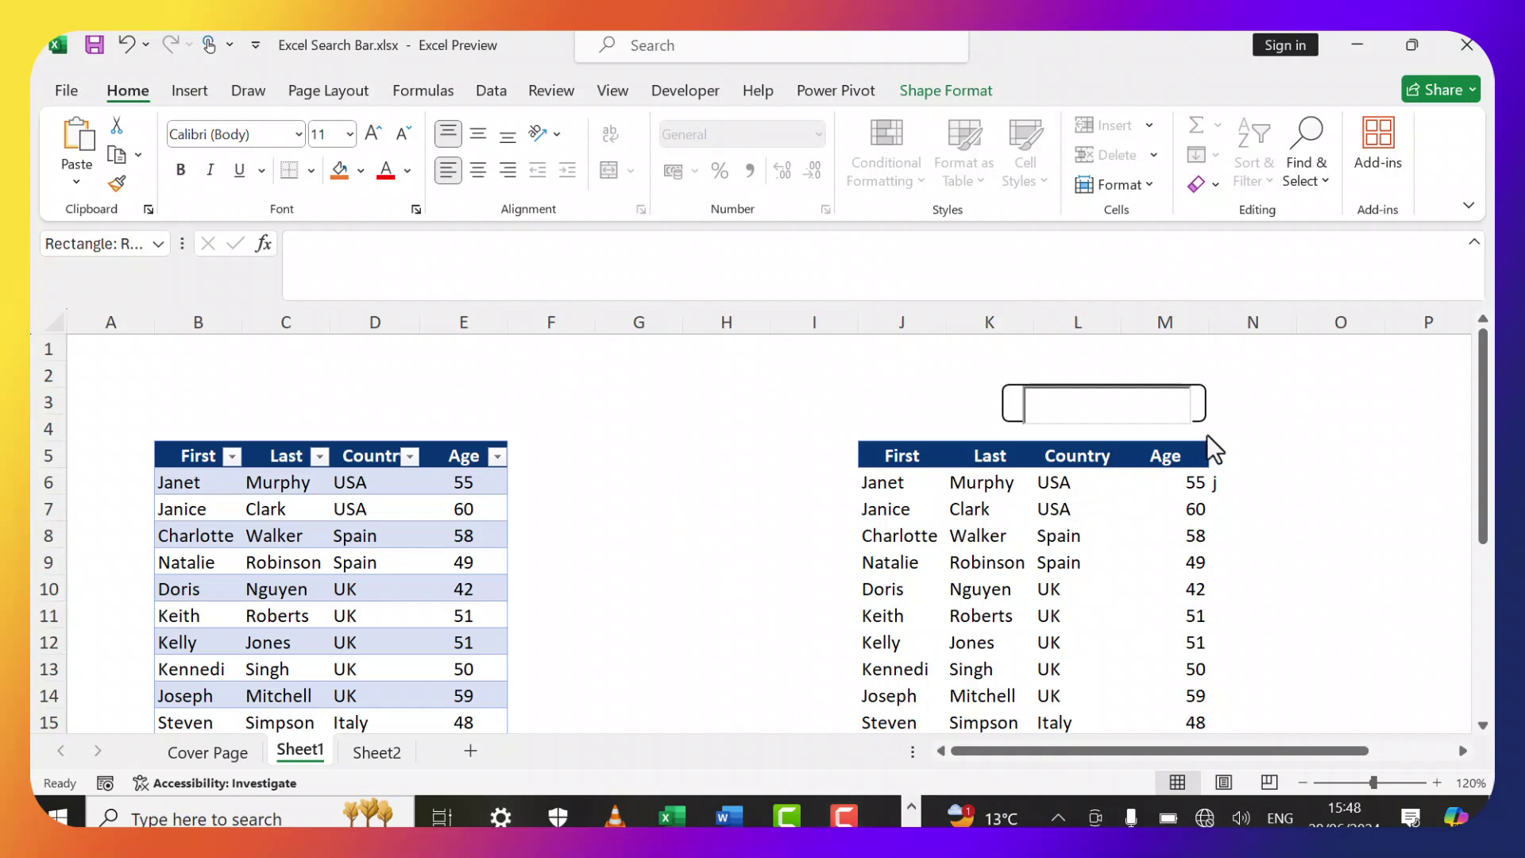
Search for 'jane' in the search box, then clear it.
{"action": "left_click", "coordinate": [1279, 406]}
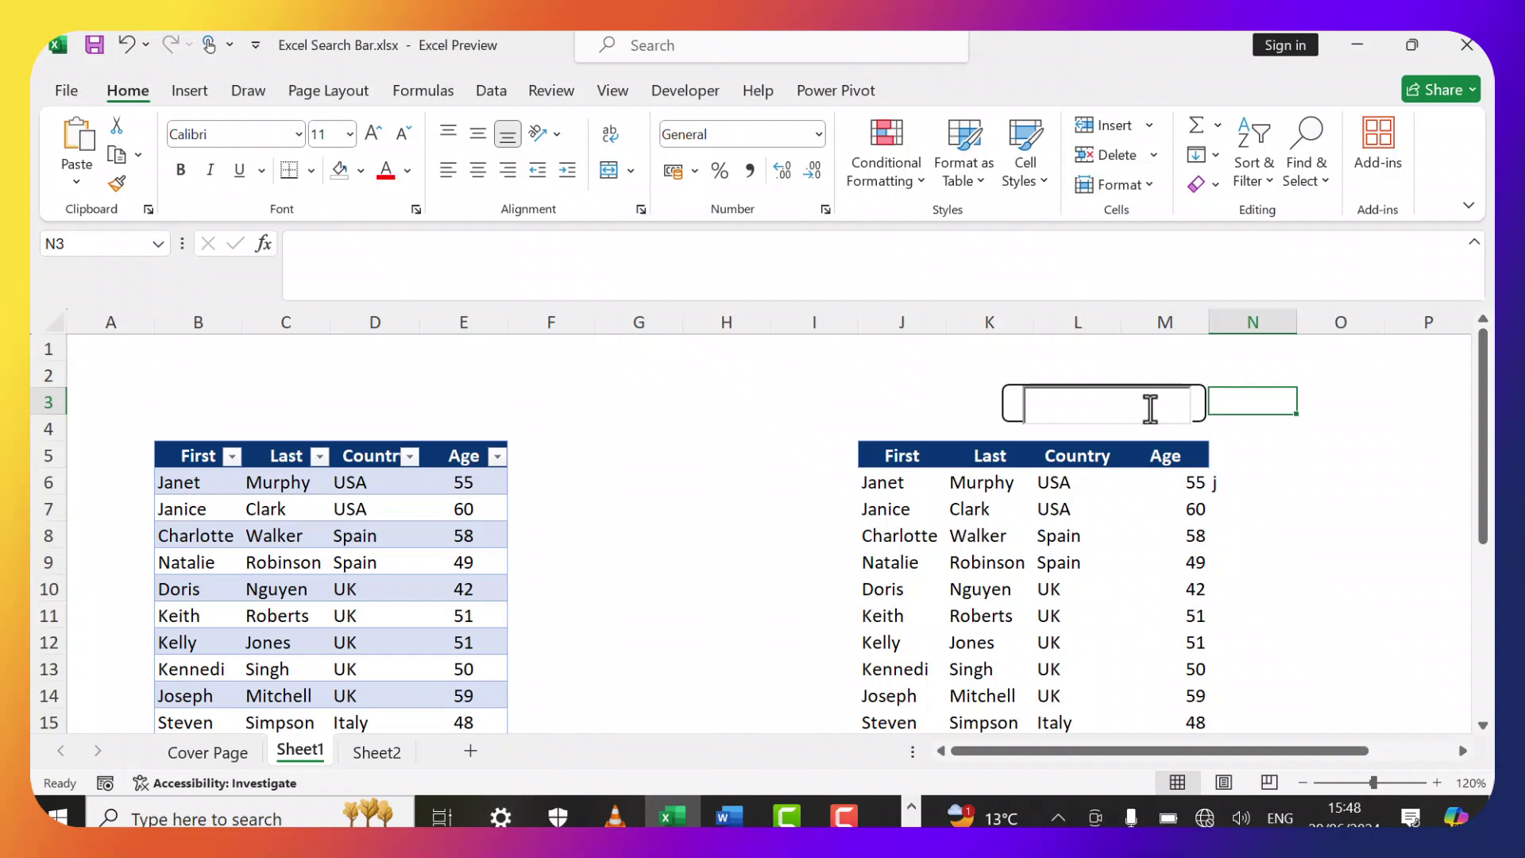
{"action": "left_click", "coordinate": [1132, 402]}
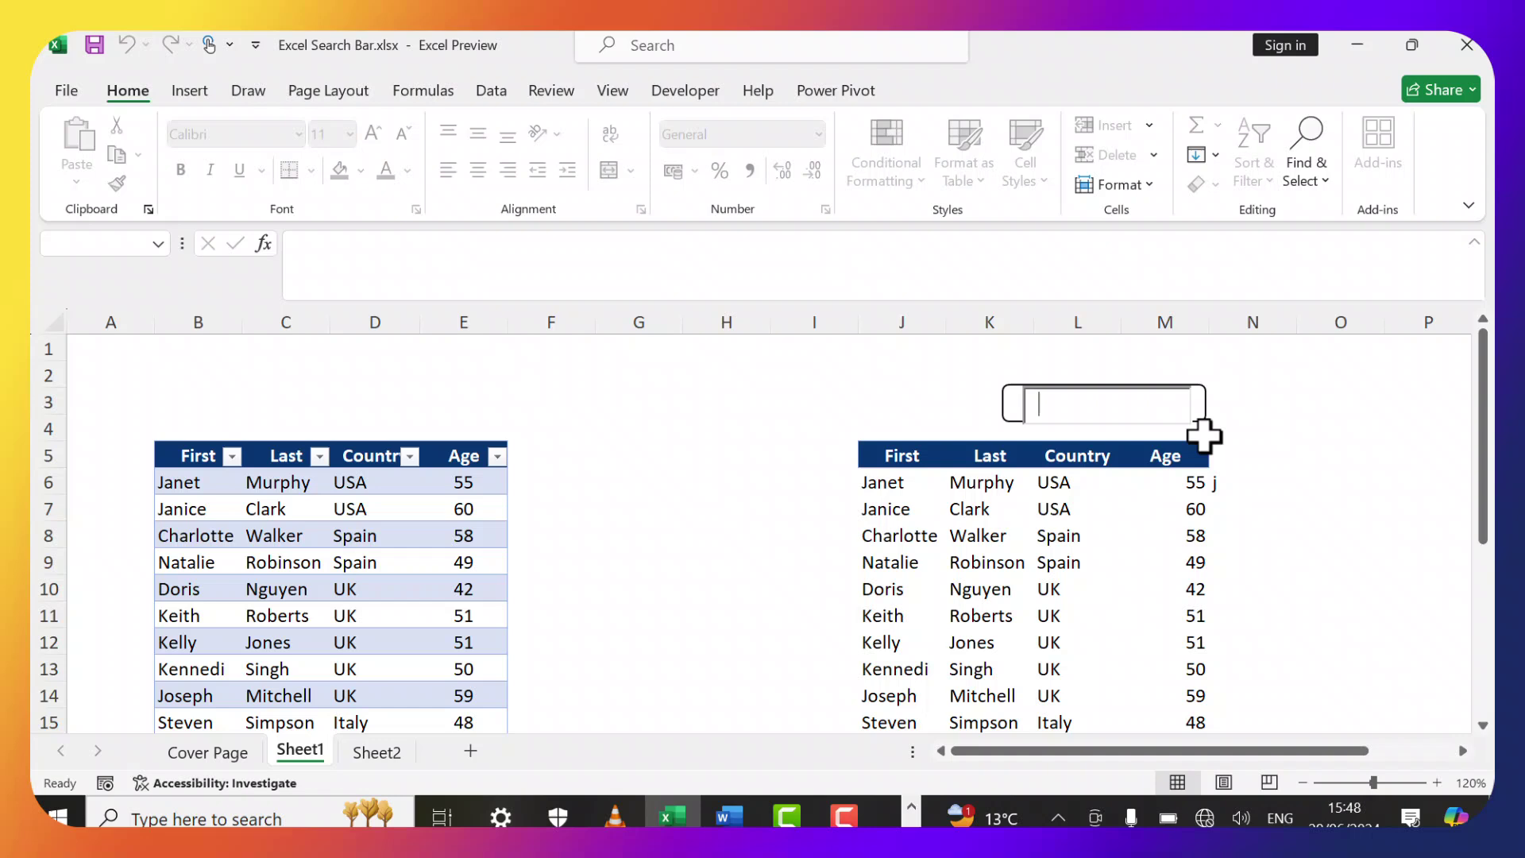
{"action": "left_click", "coordinate": [1252, 412]}
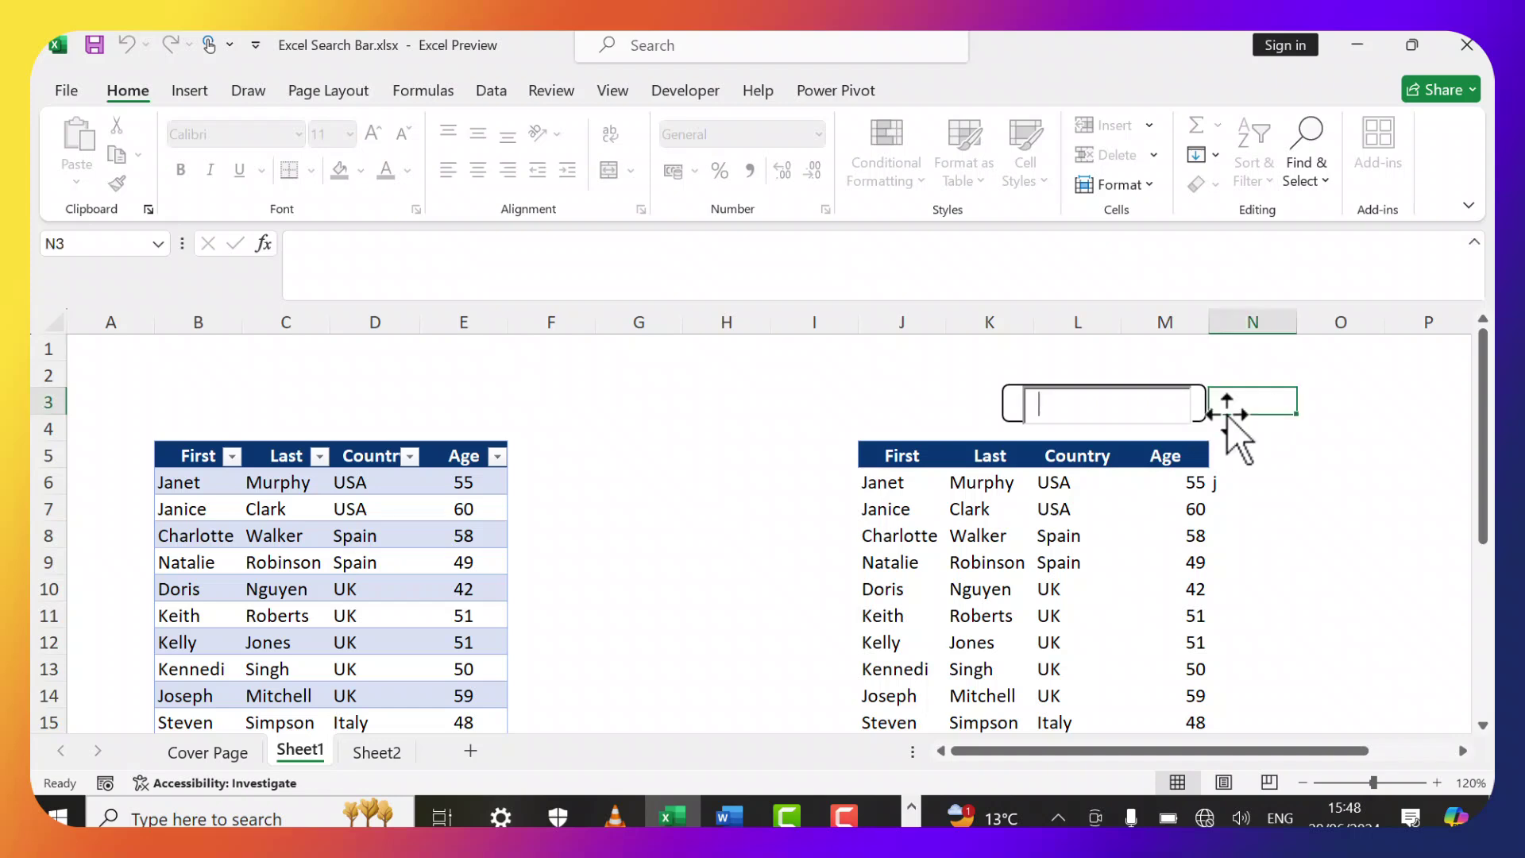
{"action": "left_click", "coordinate": [1122, 410]}
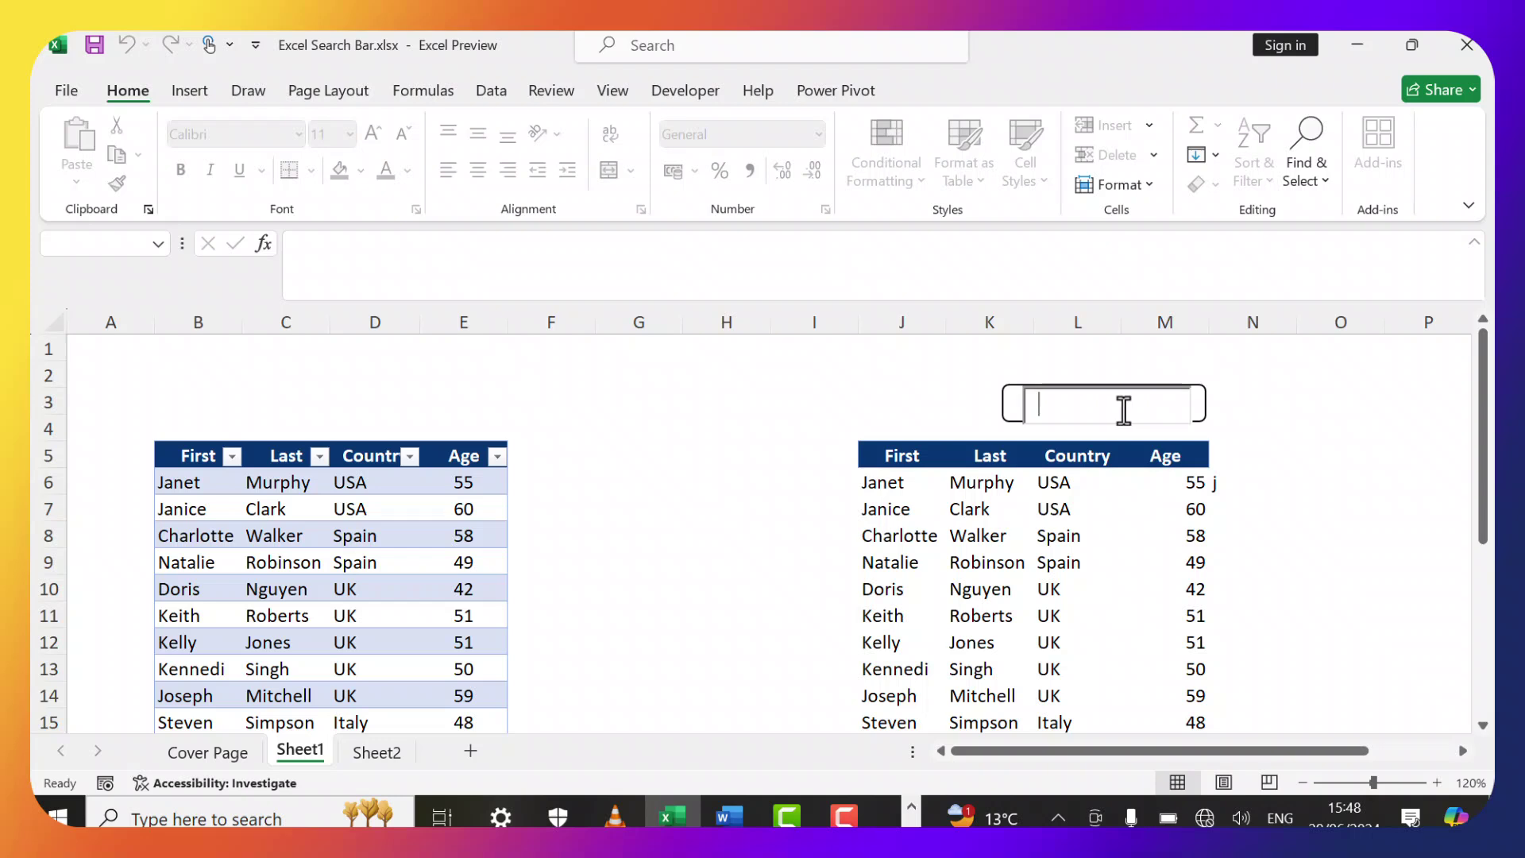
{"action": "type", "text": "jane"}
{"action": "key", "text": "BackSpace"}
{"action": "key", "text": "BackSpace"}
{"action": "key", "text": "BackSpace"}
{"action": "key", "text": "BackSpace"}
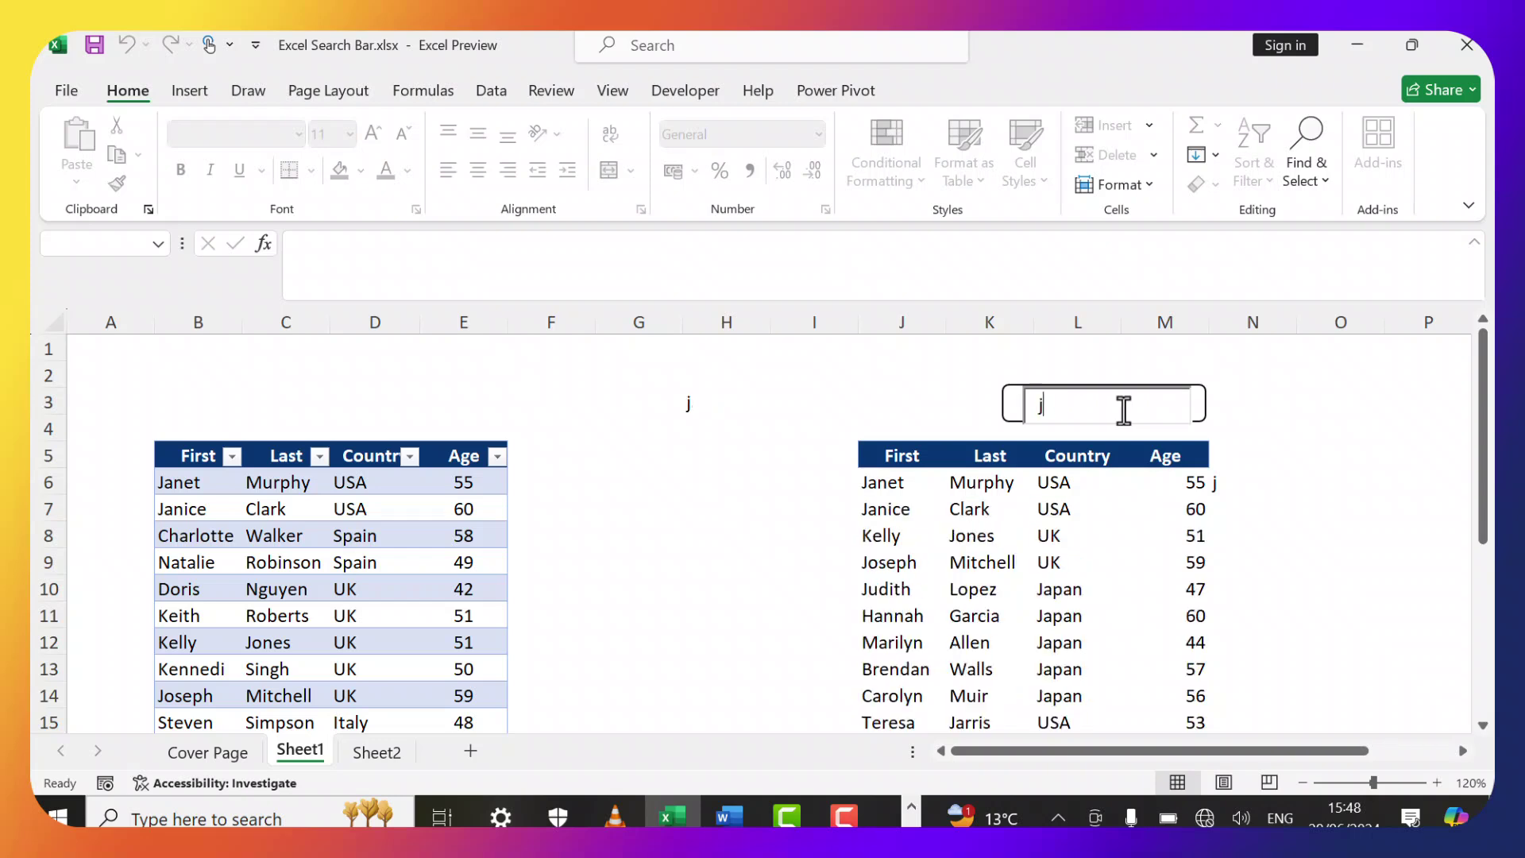
Try the search terms 'jan' and 'mur', clearing each, and scroll through the results.
{"action": "type", "text": "jan"}
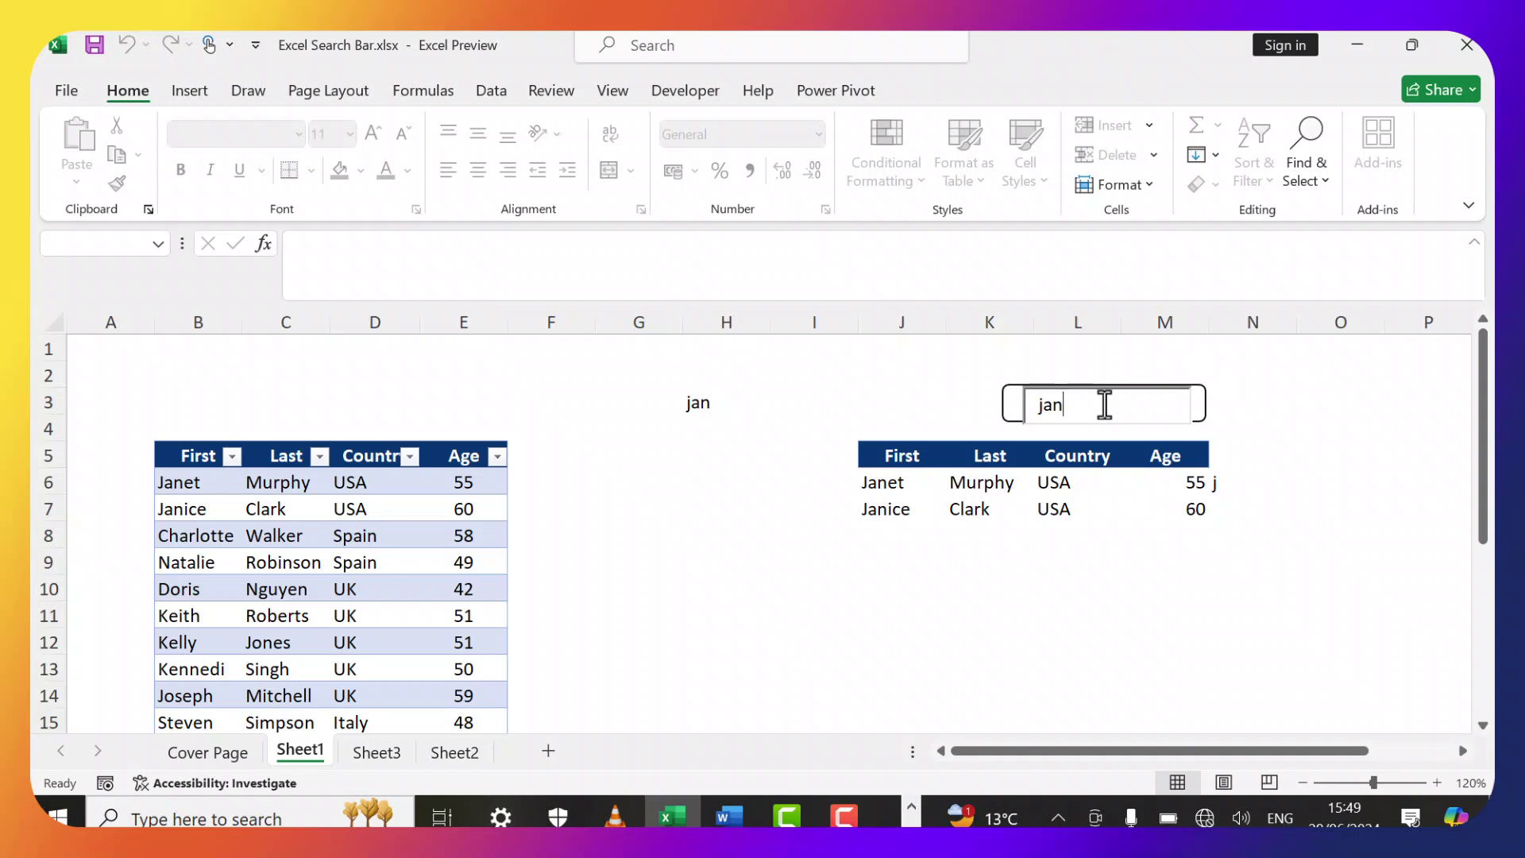
{"action": "key", "text": "BackSpace"}
{"action": "key", "text": "BackSpace"}
{"action": "key", "text": "BackSpace"}
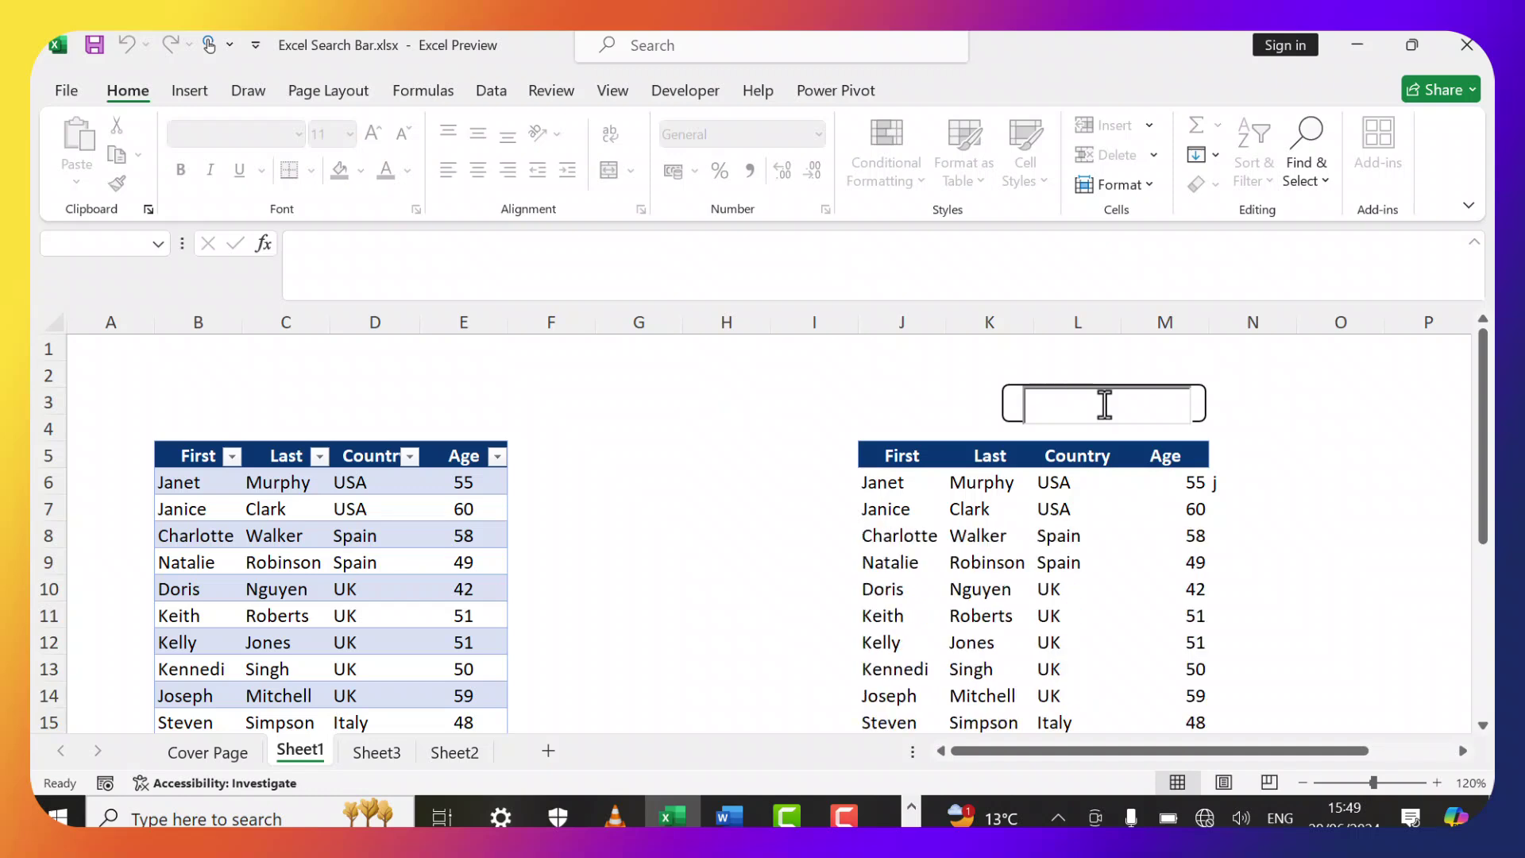
{"action": "type", "text": "mur"}
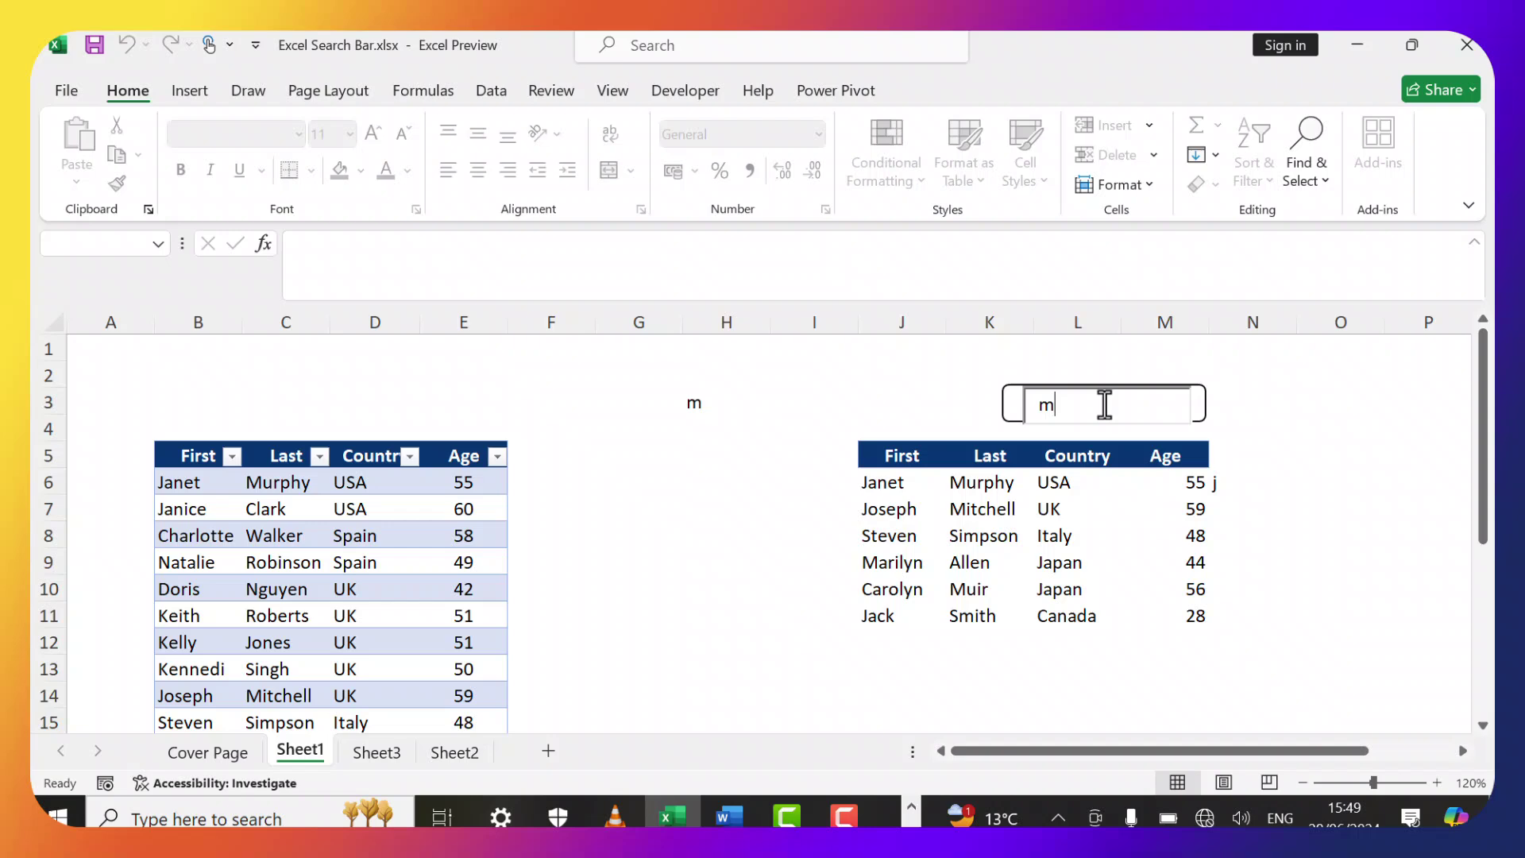
{"action": "key", "text": "BackSpace"}
{"action": "key", "text": "BackSpace"}
{"action": "key", "text": "BackSpace"}
{"action": "key", "text": "BackSpace"}
{"action": "left_click", "coordinate": [1310, 422]}
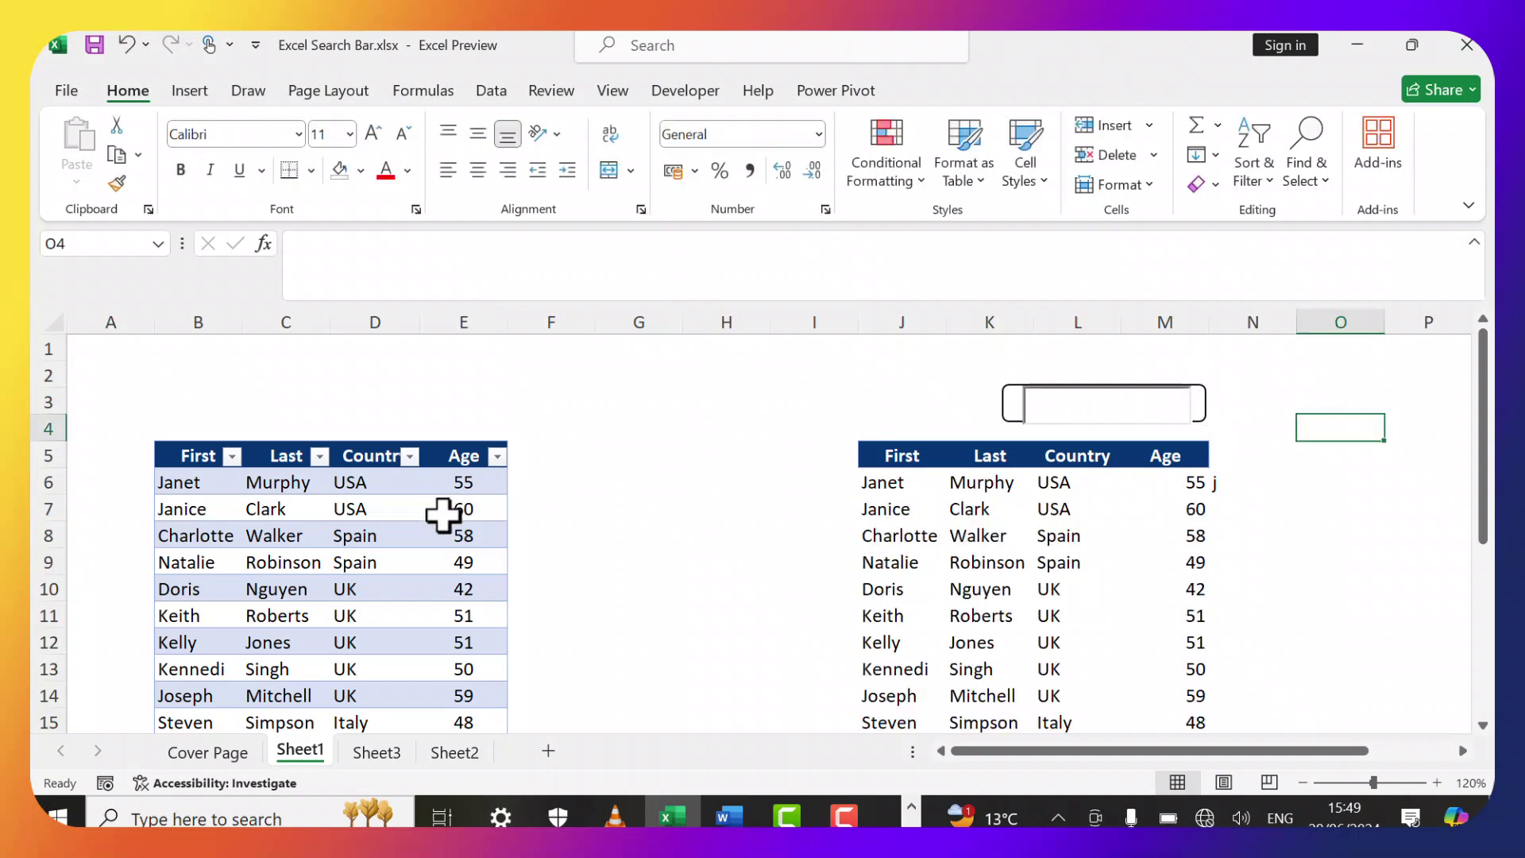
{"action": "scroll", "coordinate": [376, 512], "scroll_direction": "down", "scroll_amount": 3}
{"action": "scroll", "coordinate": [358, 538], "scroll_direction": "down", "scroll_amount": 2}
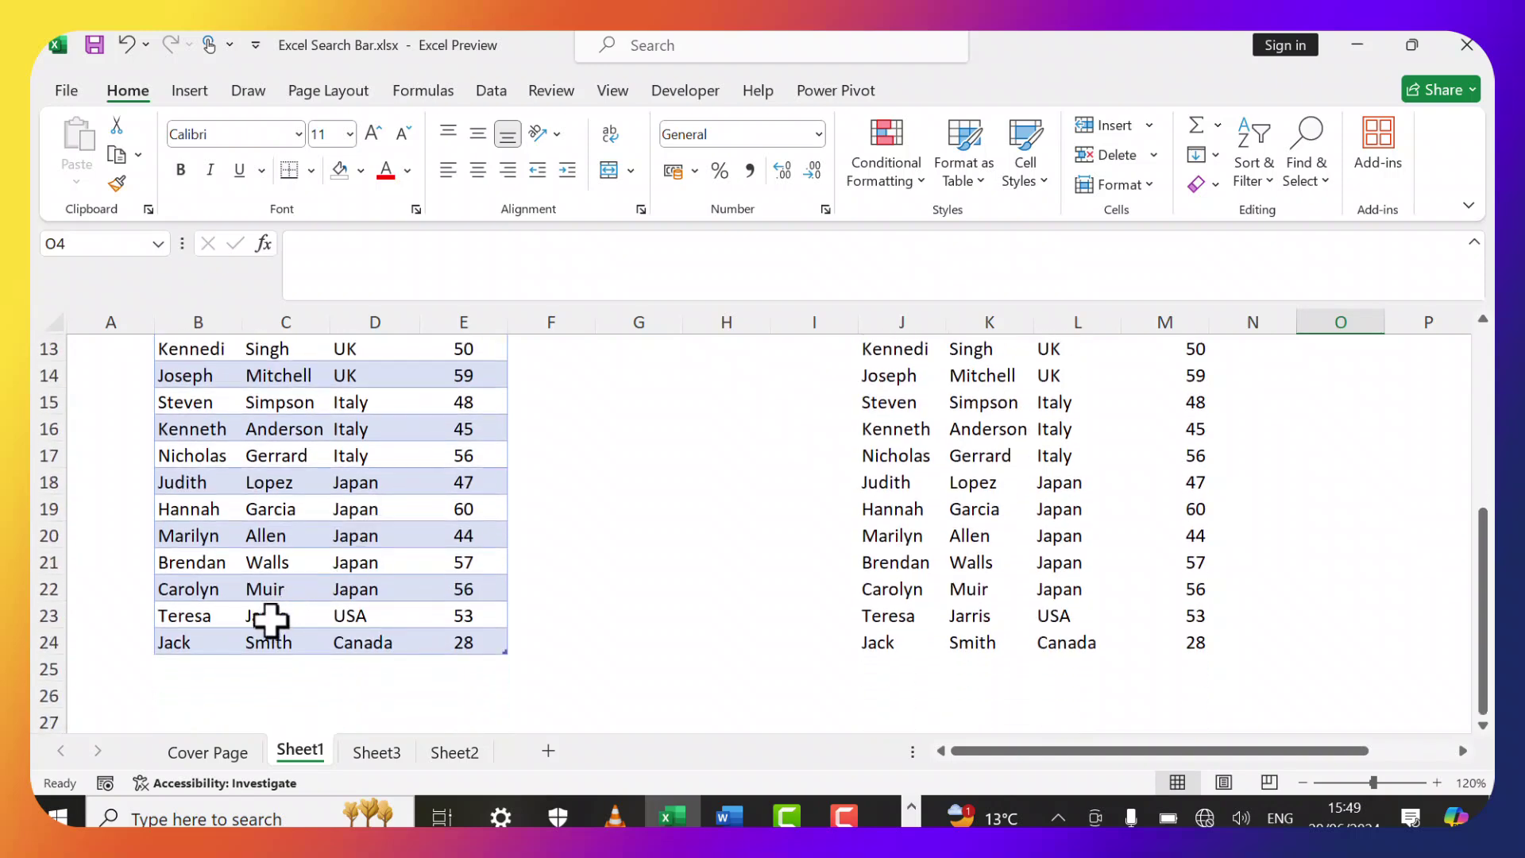
{"action": "scroll", "coordinate": [271, 620], "scroll_direction": "up", "scroll_amount": 5}
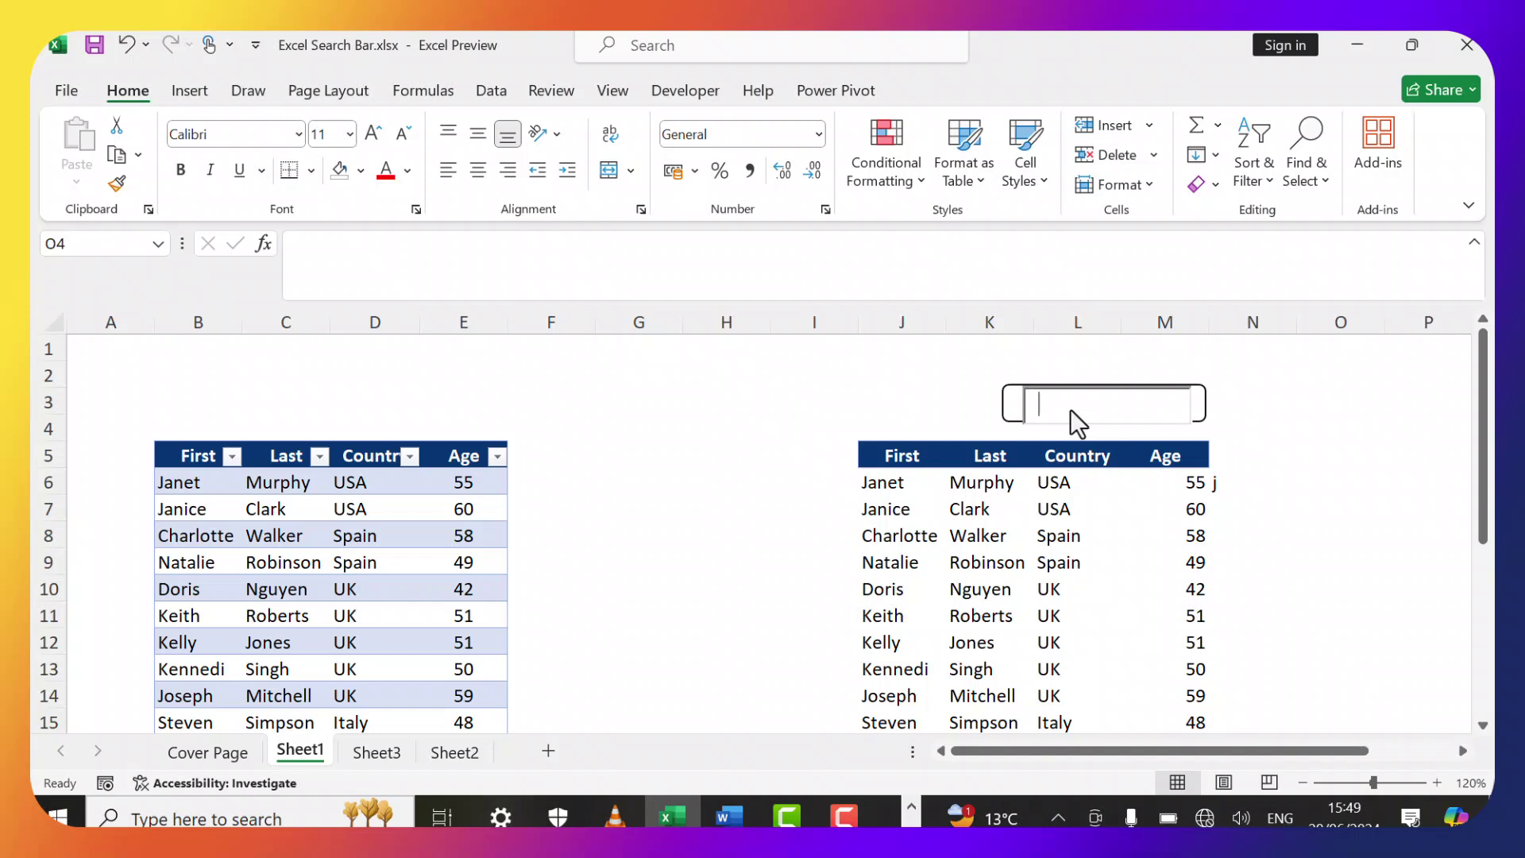
Test the search term 'st', then enter 'jar' to narrow the table to one record.
{"action": "left_click", "coordinate": [1077, 407]}
{"action": "left_click", "coordinate": [1303, 421]}
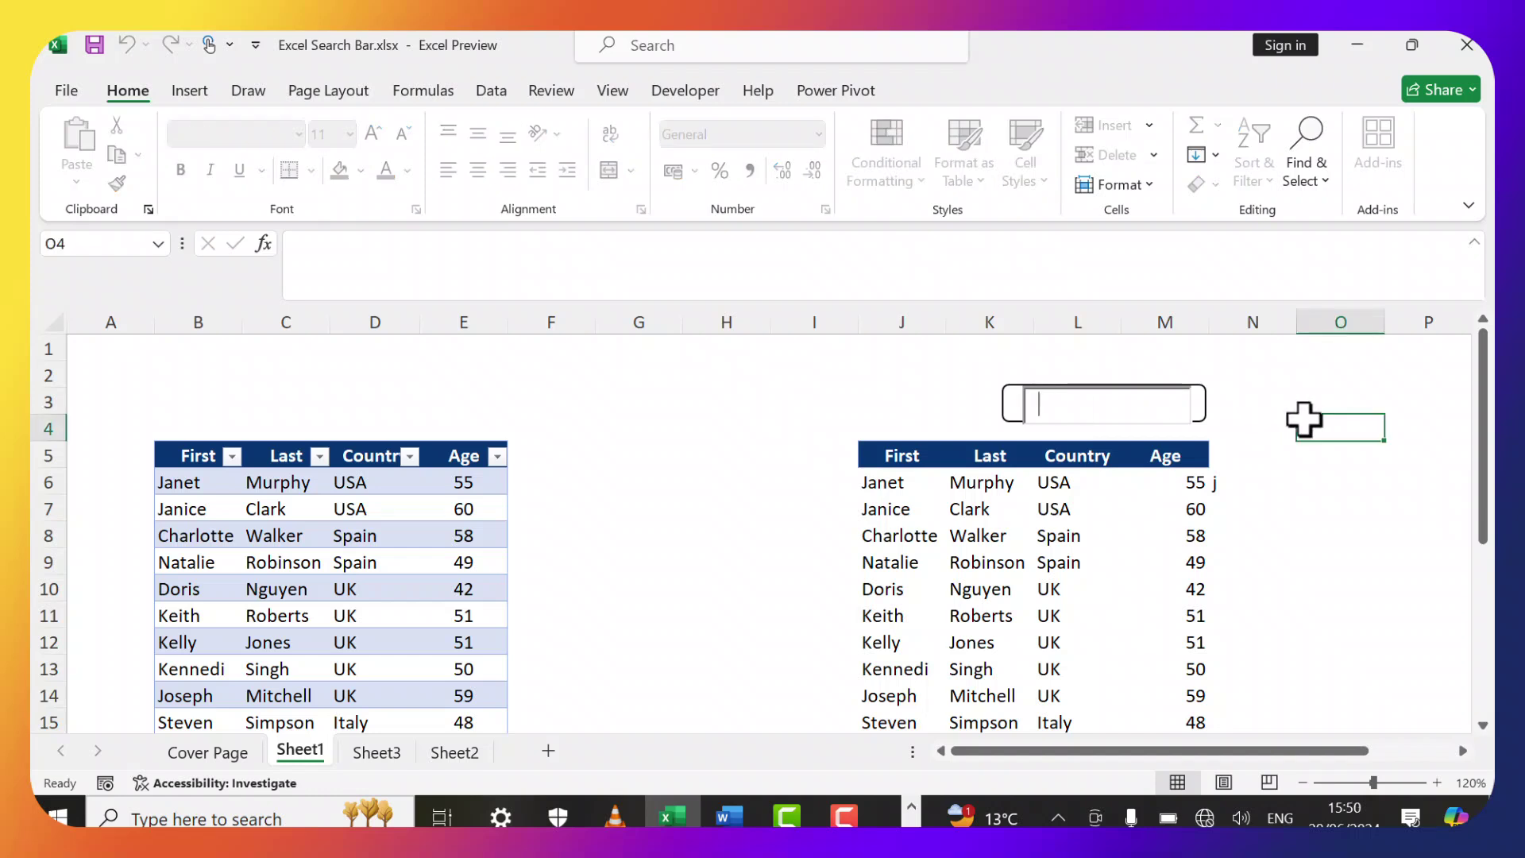
{"action": "left_click", "coordinate": [1122, 412]}
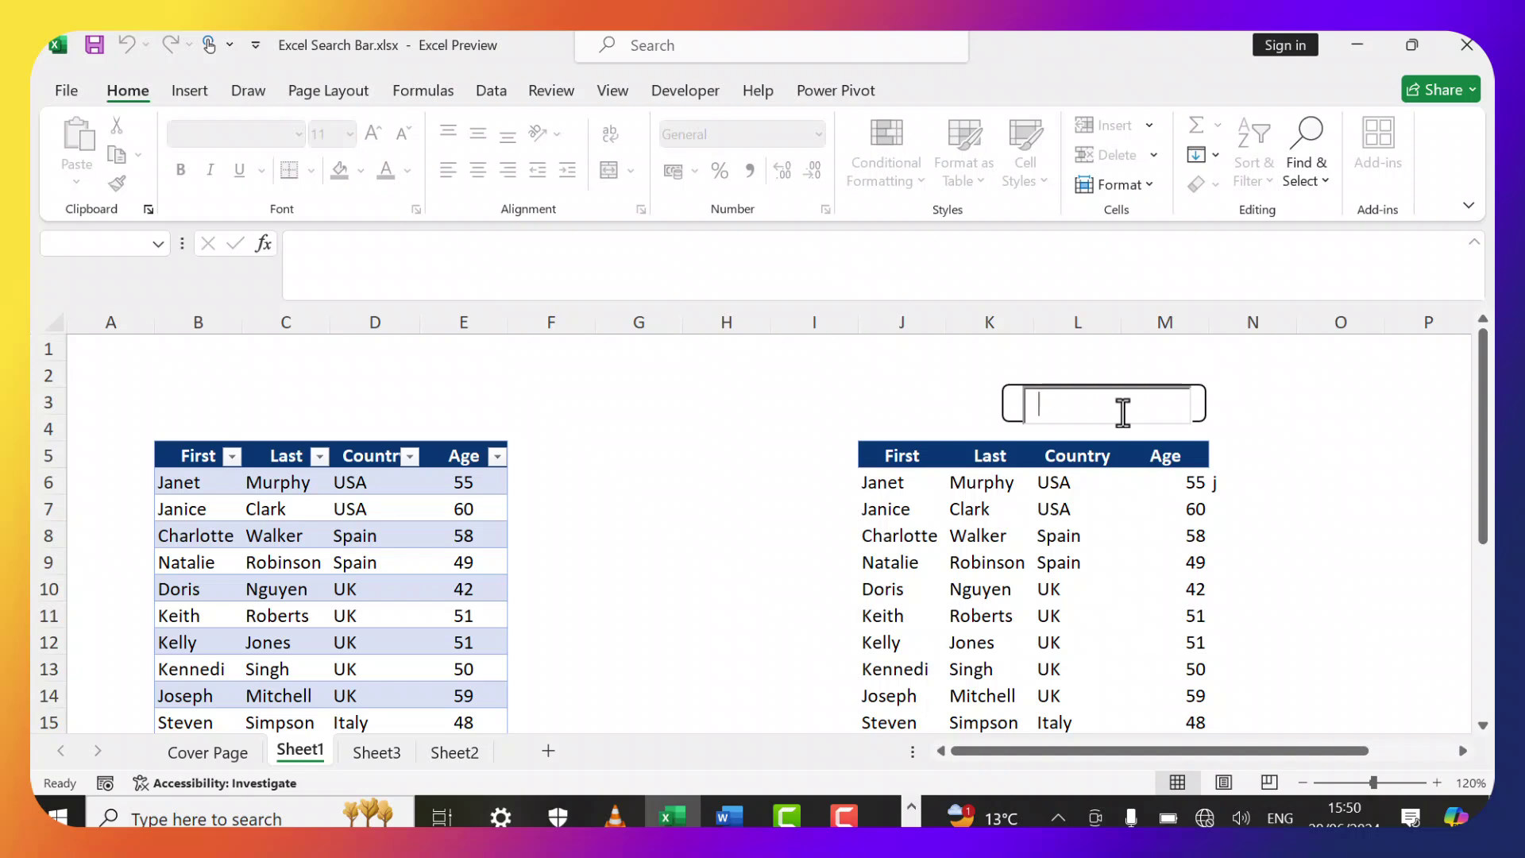
{"action": "type", "text": "st"}
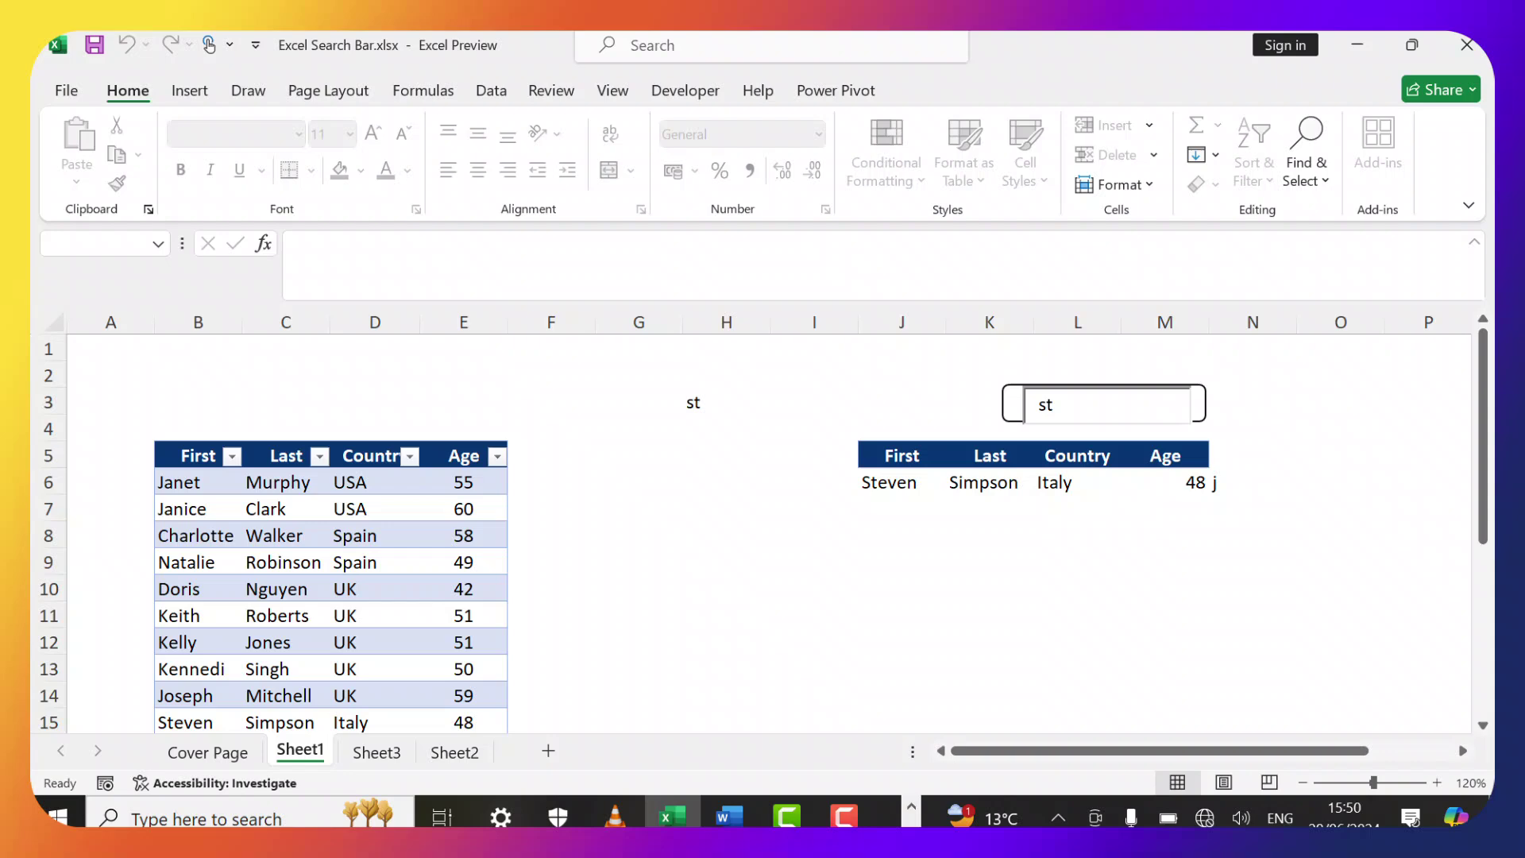
{"action": "key", "text": "BackSpace"}
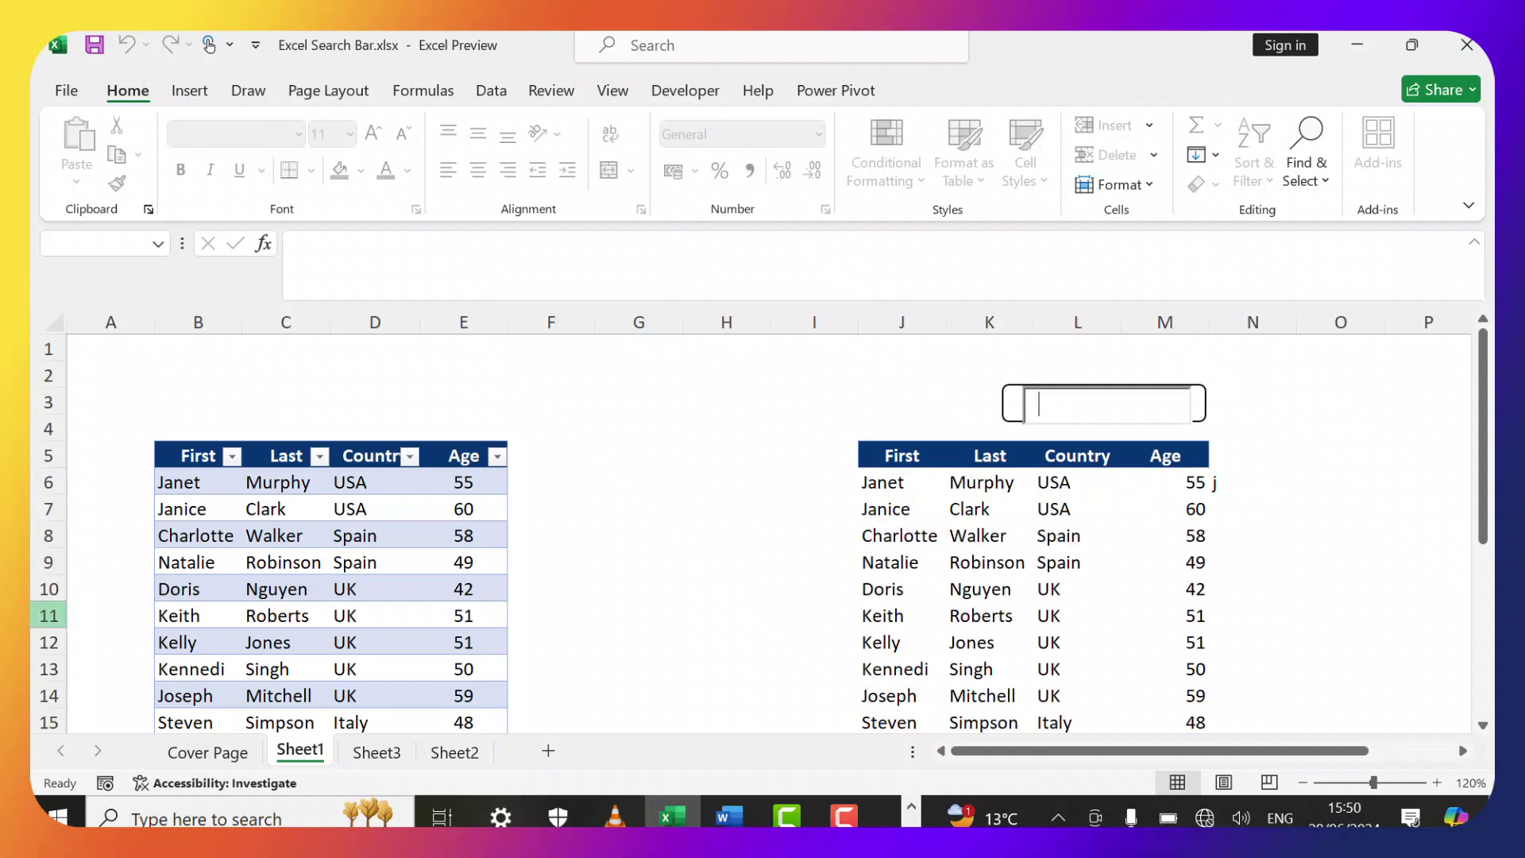
{"action": "scroll", "coordinate": [298, 595], "scroll_direction": "down", "scroll_amount": 4}
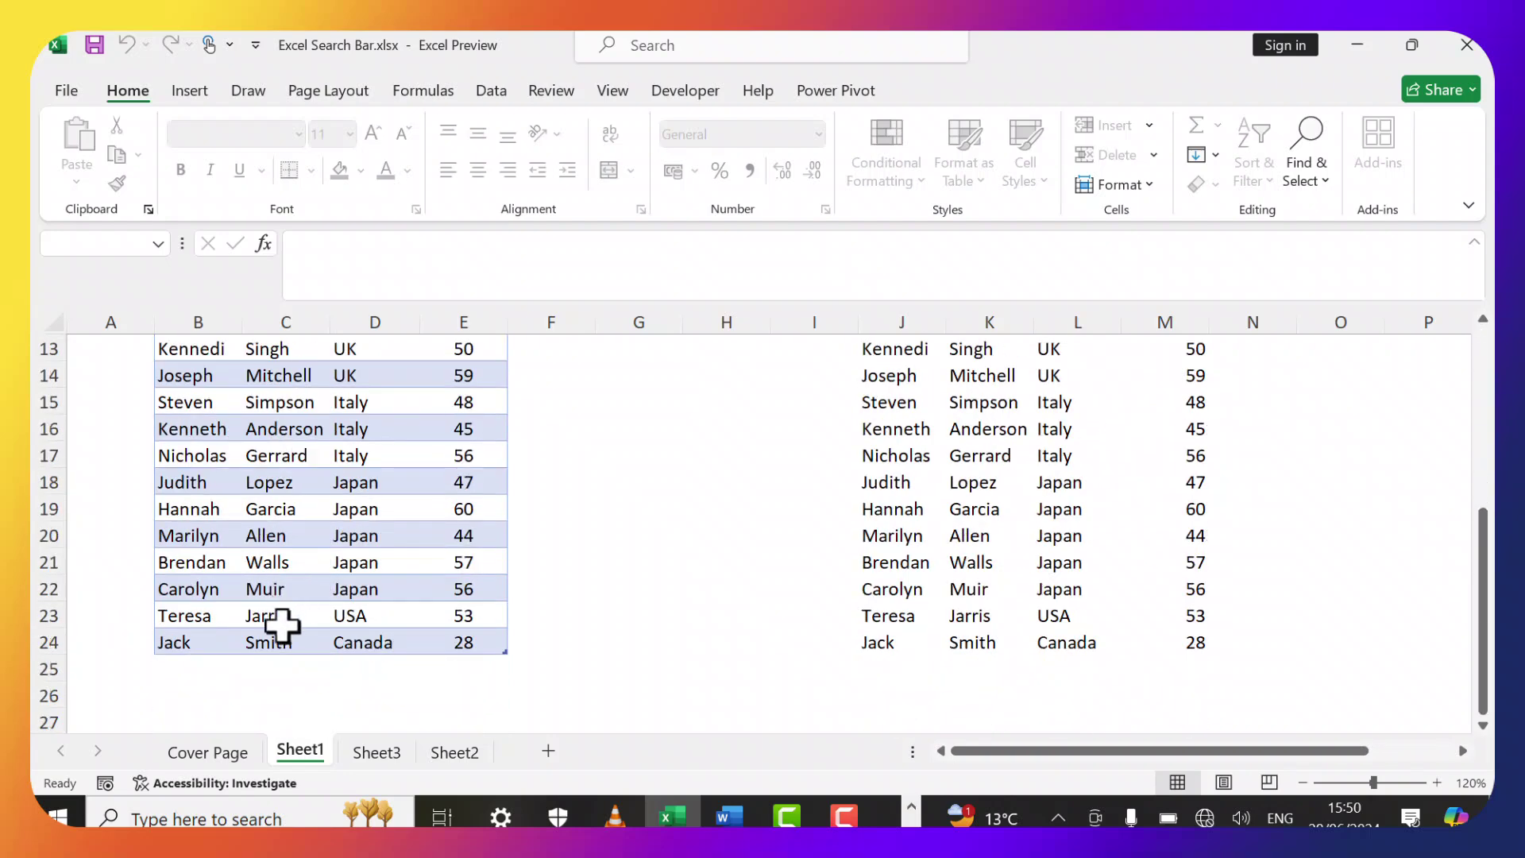
{"action": "scroll", "coordinate": [902, 503], "scroll_direction": "up", "scroll_amount": 4}
{"action": "left_click", "coordinate": [1061, 396]}
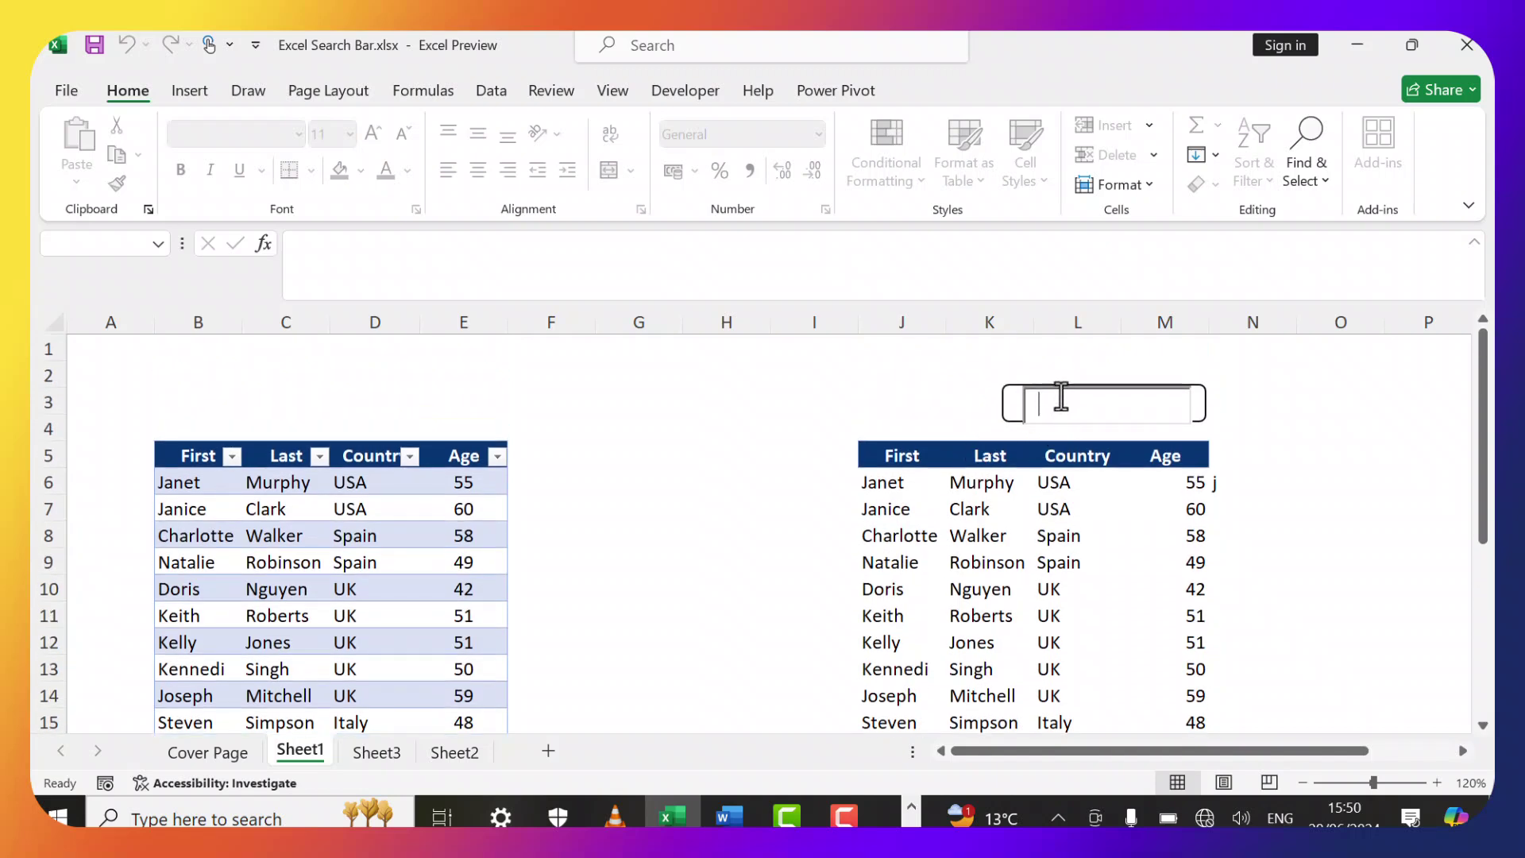
{"action": "type", "text": "jar"}
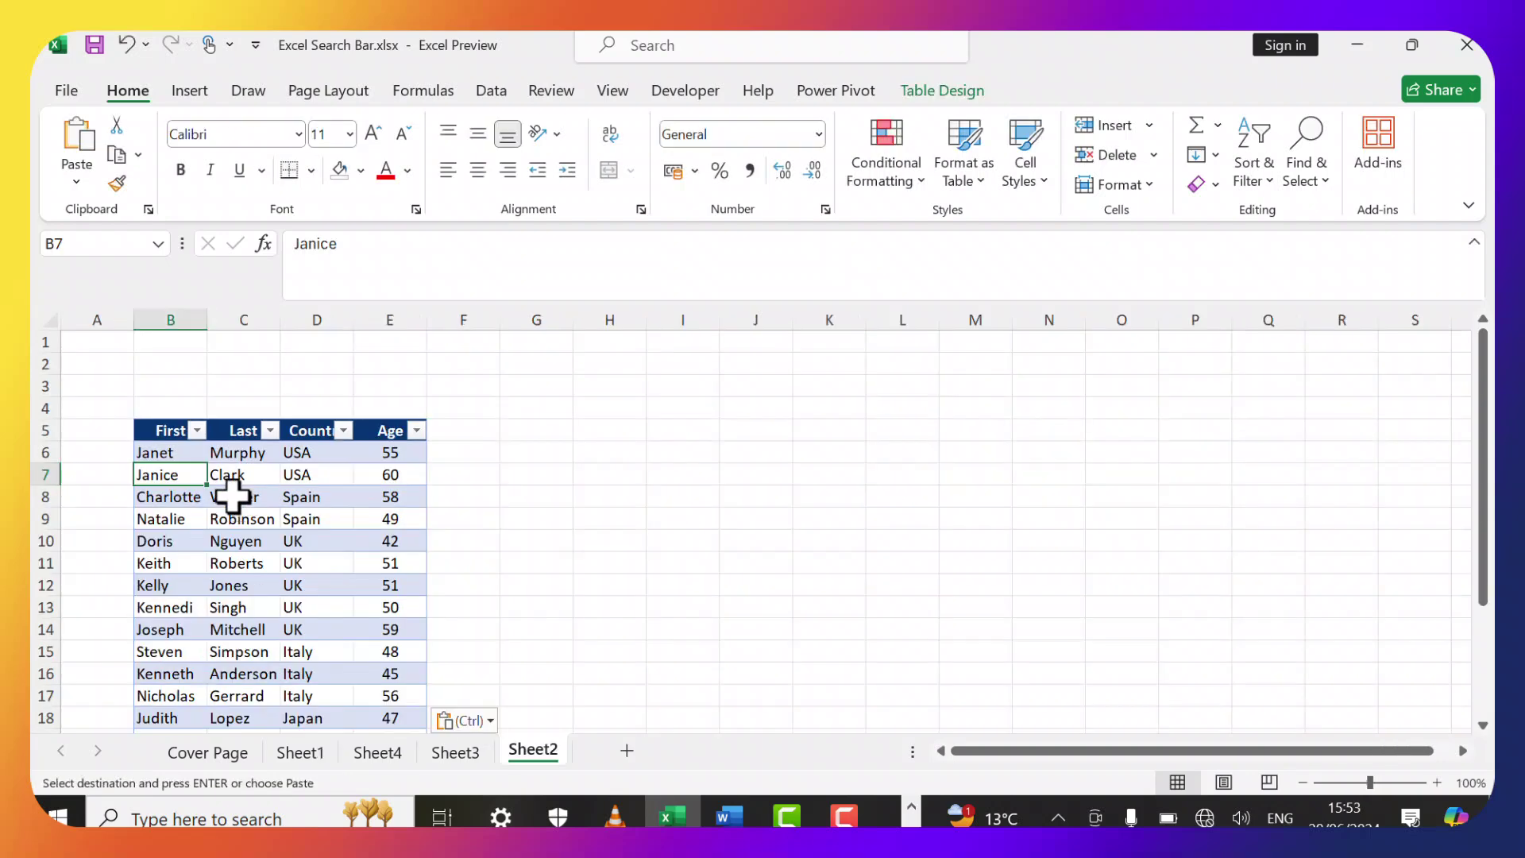
Select cells in the table and look through the paste options and Insert commands.
{"action": "scroll", "coordinate": [242, 460], "scroll_direction": "down", "scroll_amount": 2}
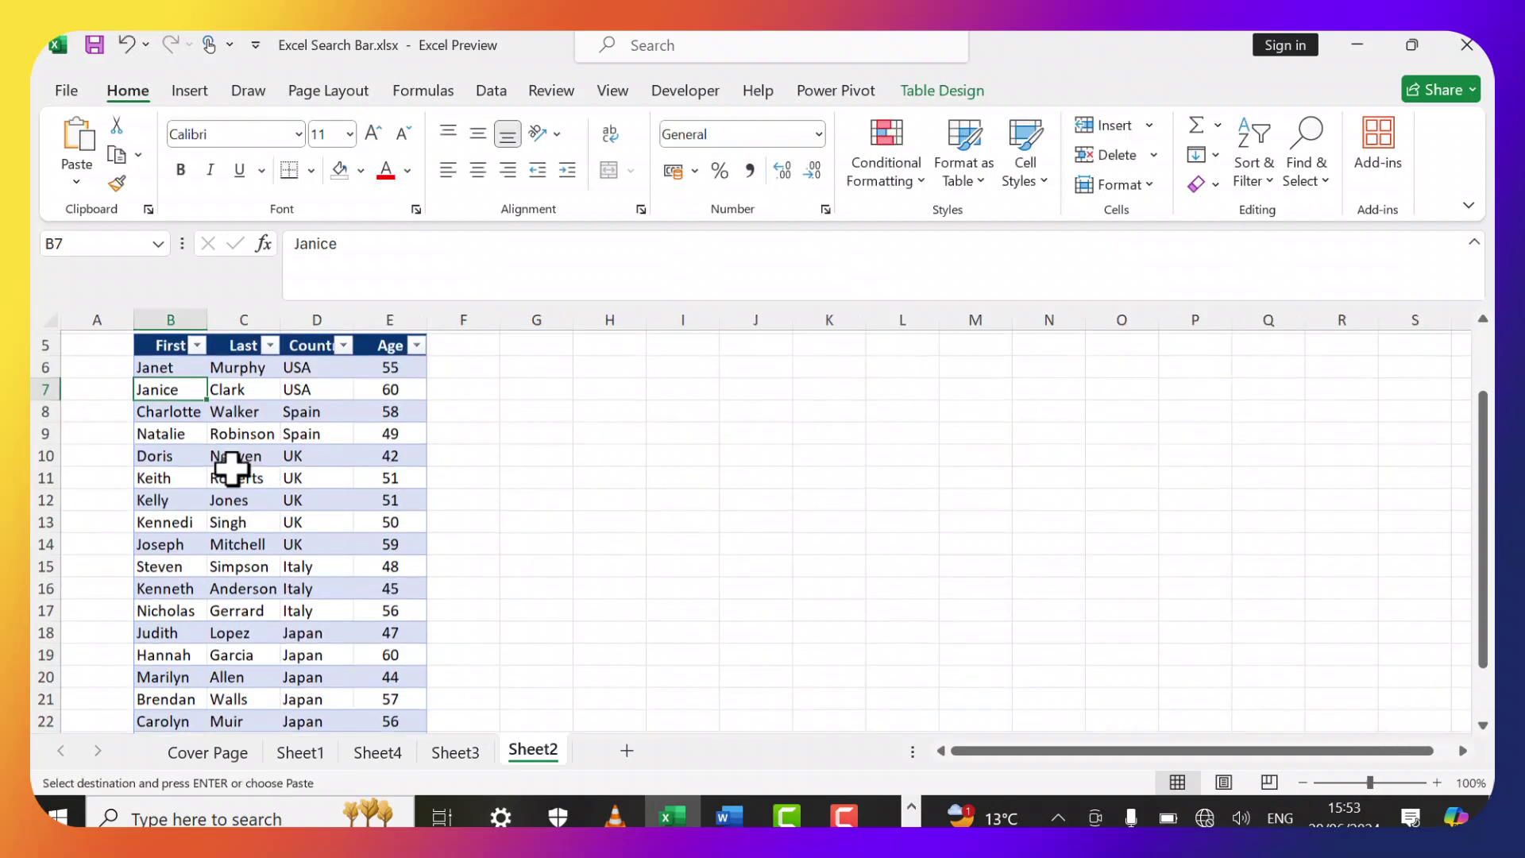
{"action": "scroll", "coordinate": [230, 453], "scroll_direction": "up", "scroll_amount": 2}
{"action": "left_click", "coordinate": [158, 450]}
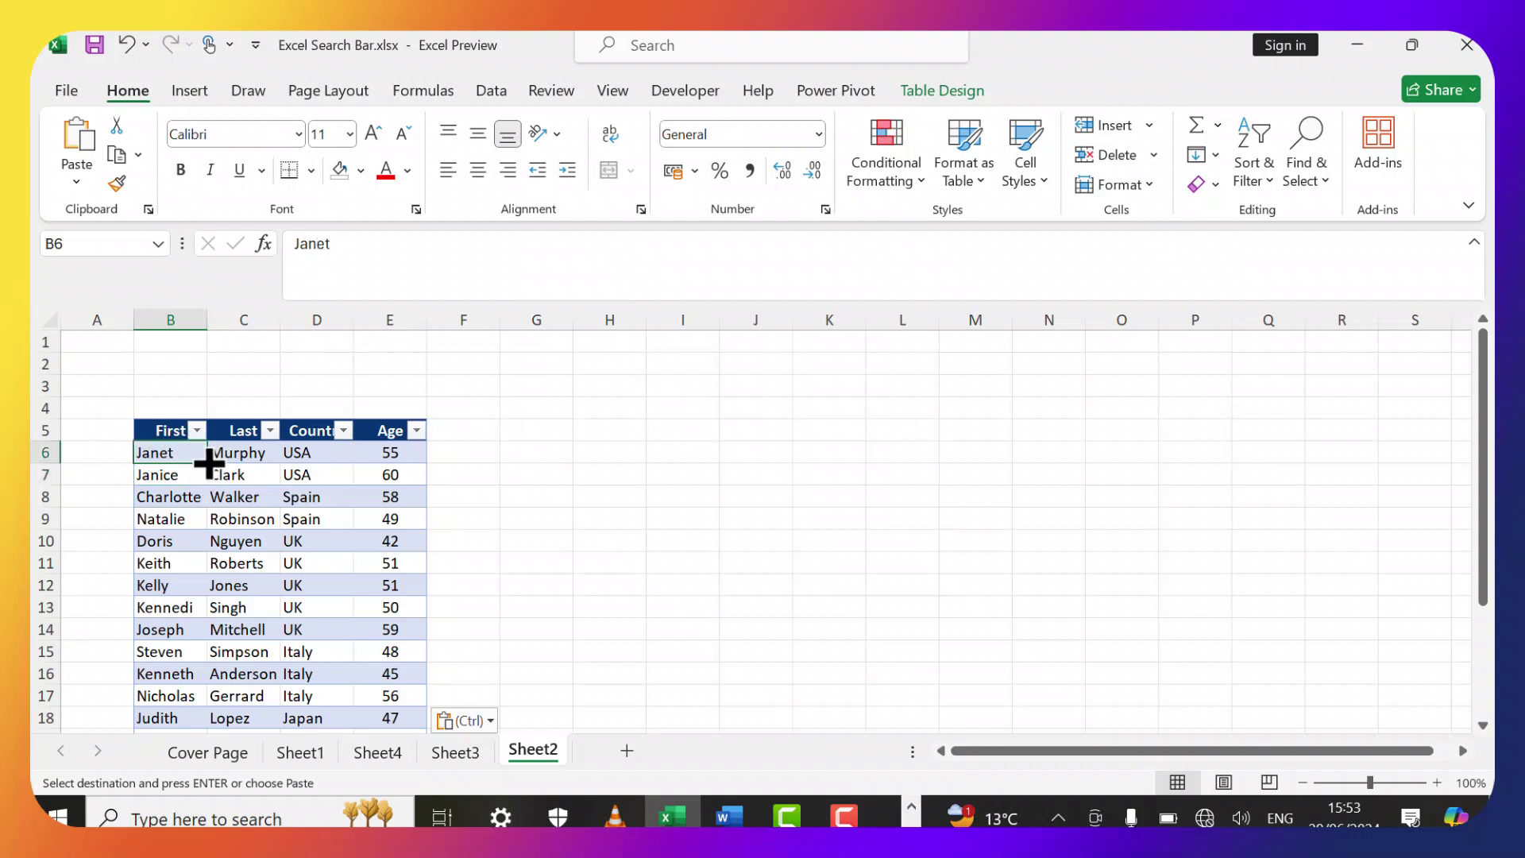
{"action": "left_click", "coordinate": [212, 490]}
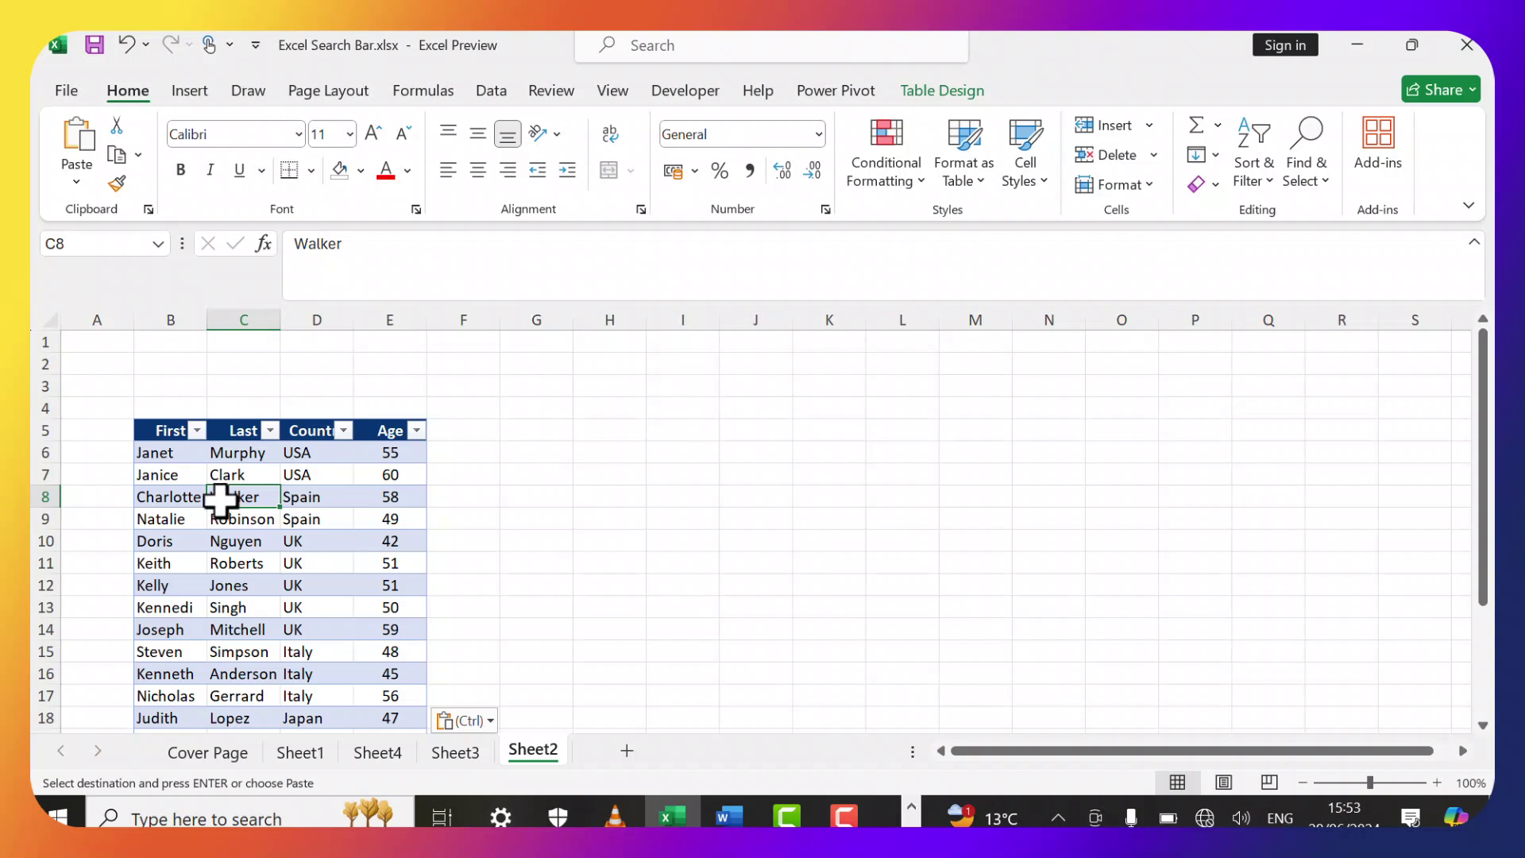
{"action": "key", "text": "ctrl"}
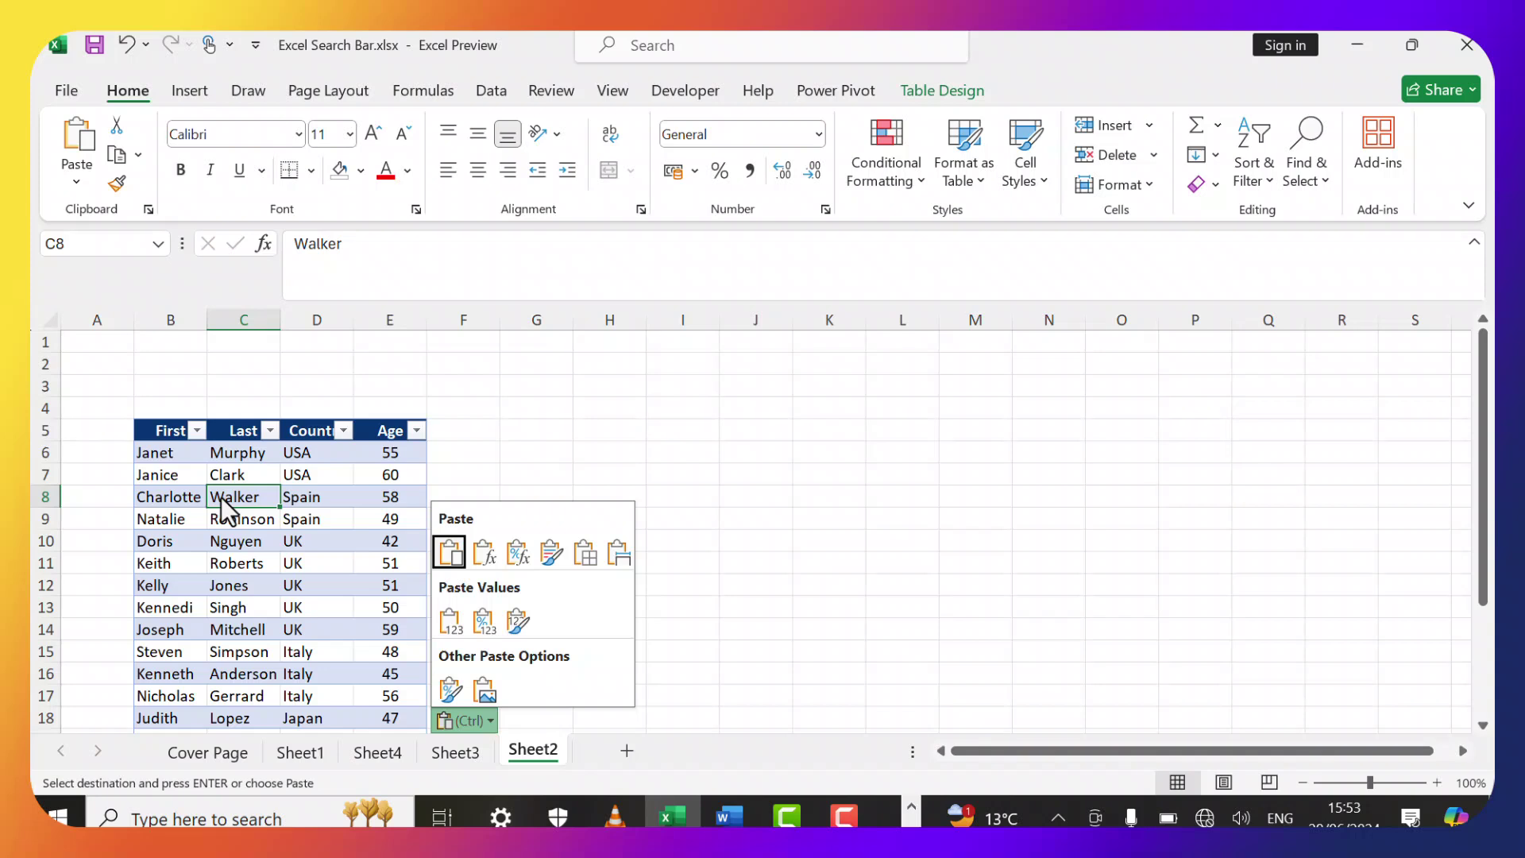
{"action": "left_click", "coordinate": [189, 93]}
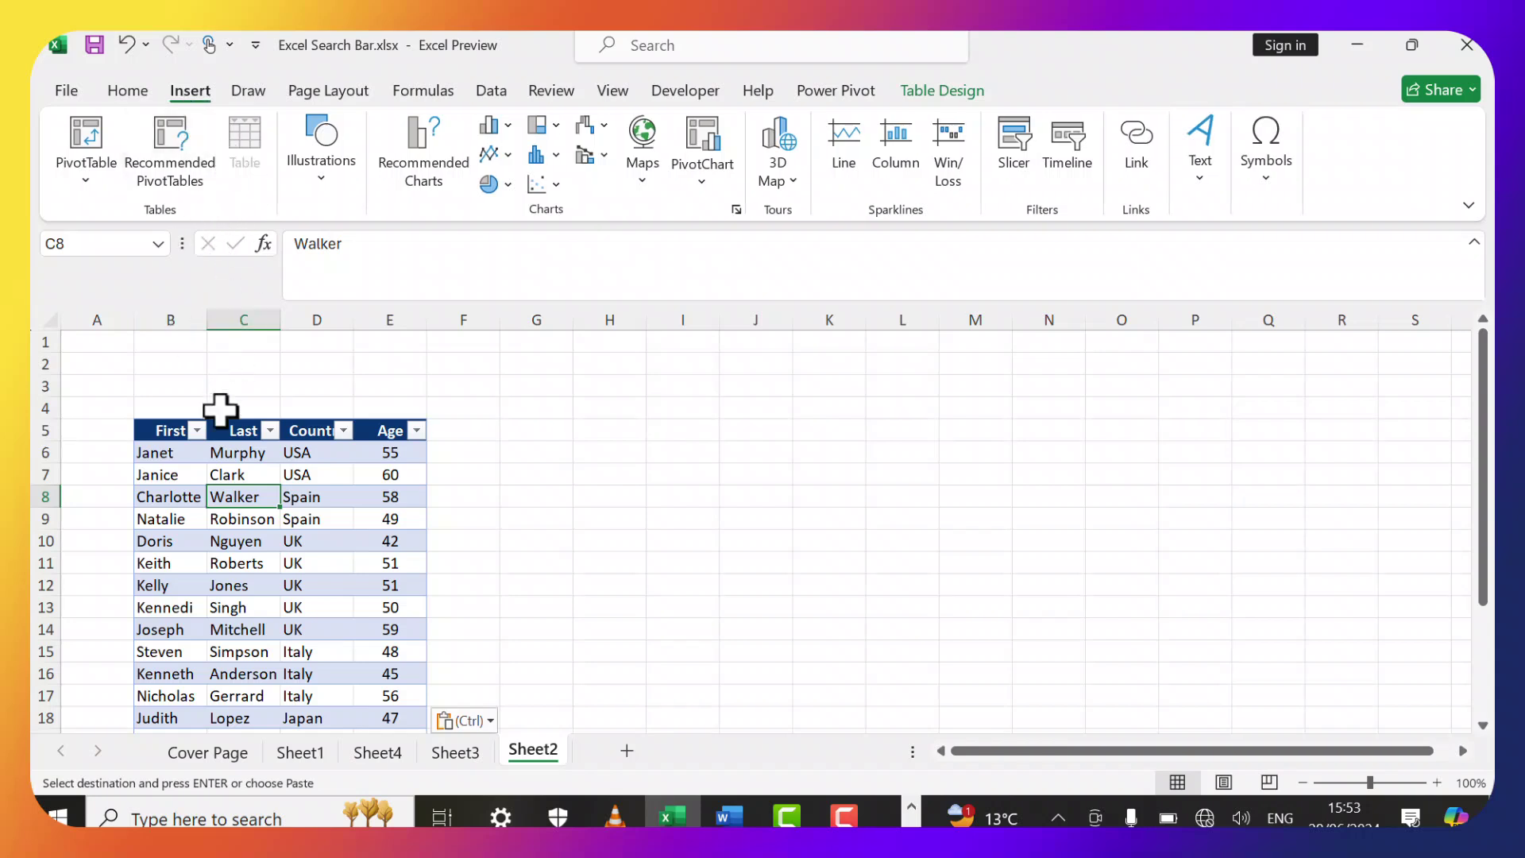
{"action": "left_click", "coordinate": [221, 475]}
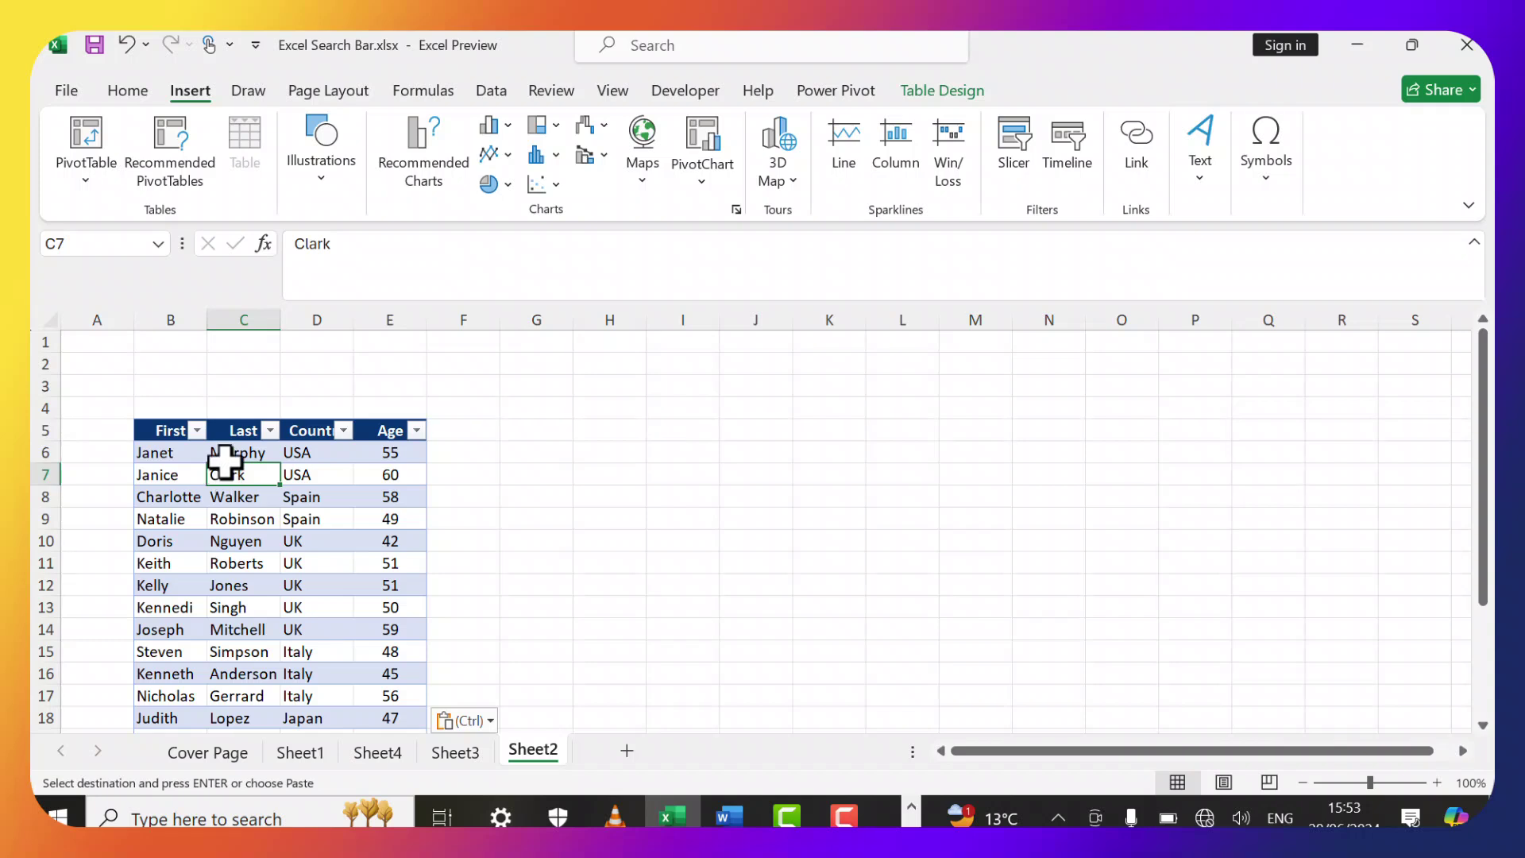
{"action": "left_click", "coordinate": [594, 457]}
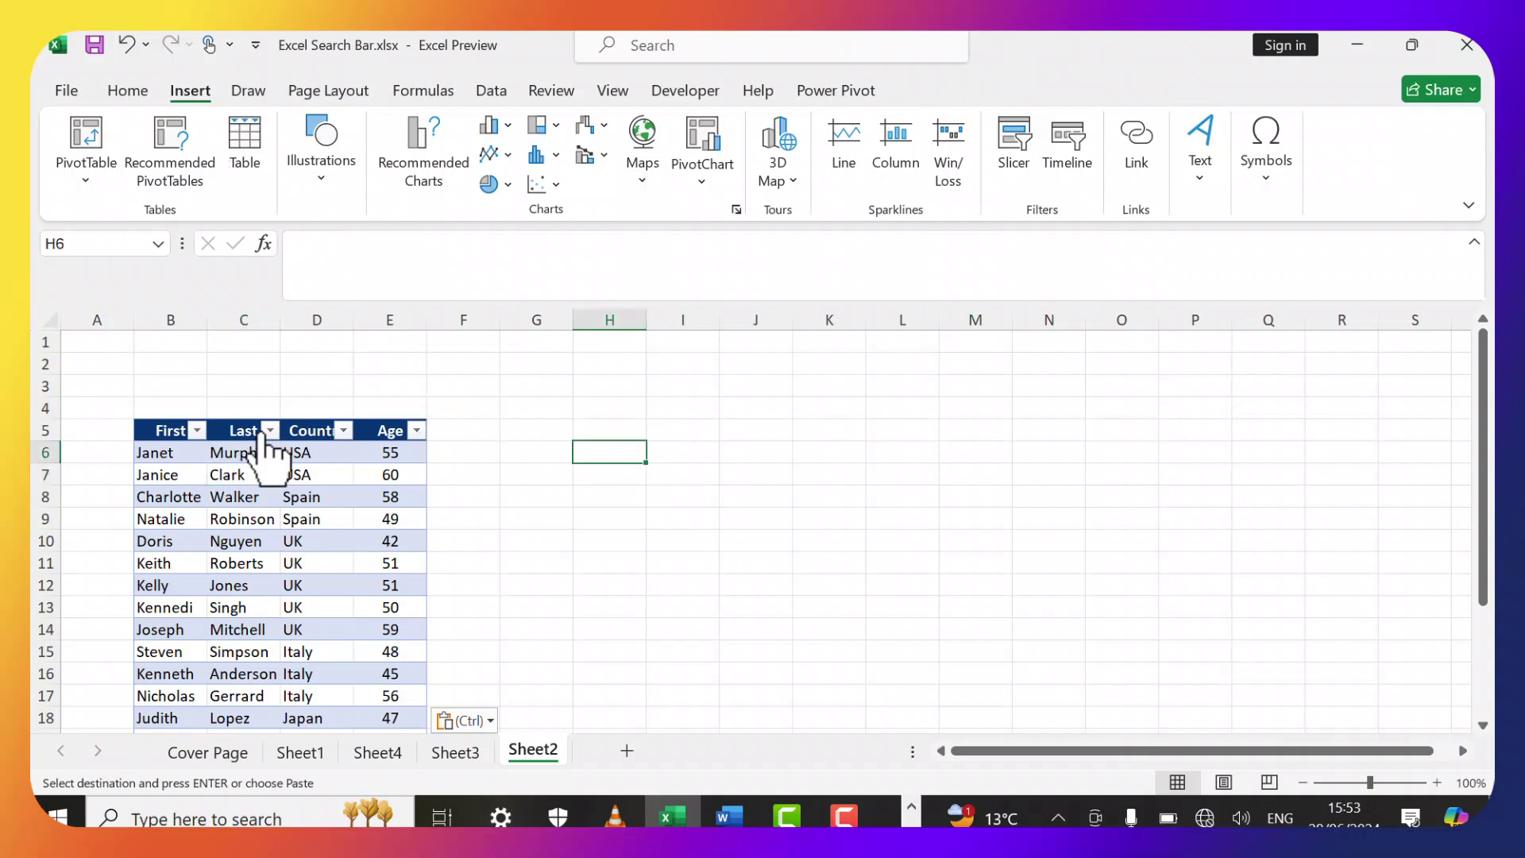
Copy the B5:E5 headers into I5:L5 and widen column J.
{"action": "left_click_drag", "start_coordinate": [151, 432], "coordinate": [378, 433]}
{"action": "key", "text": "ctrl+c"}
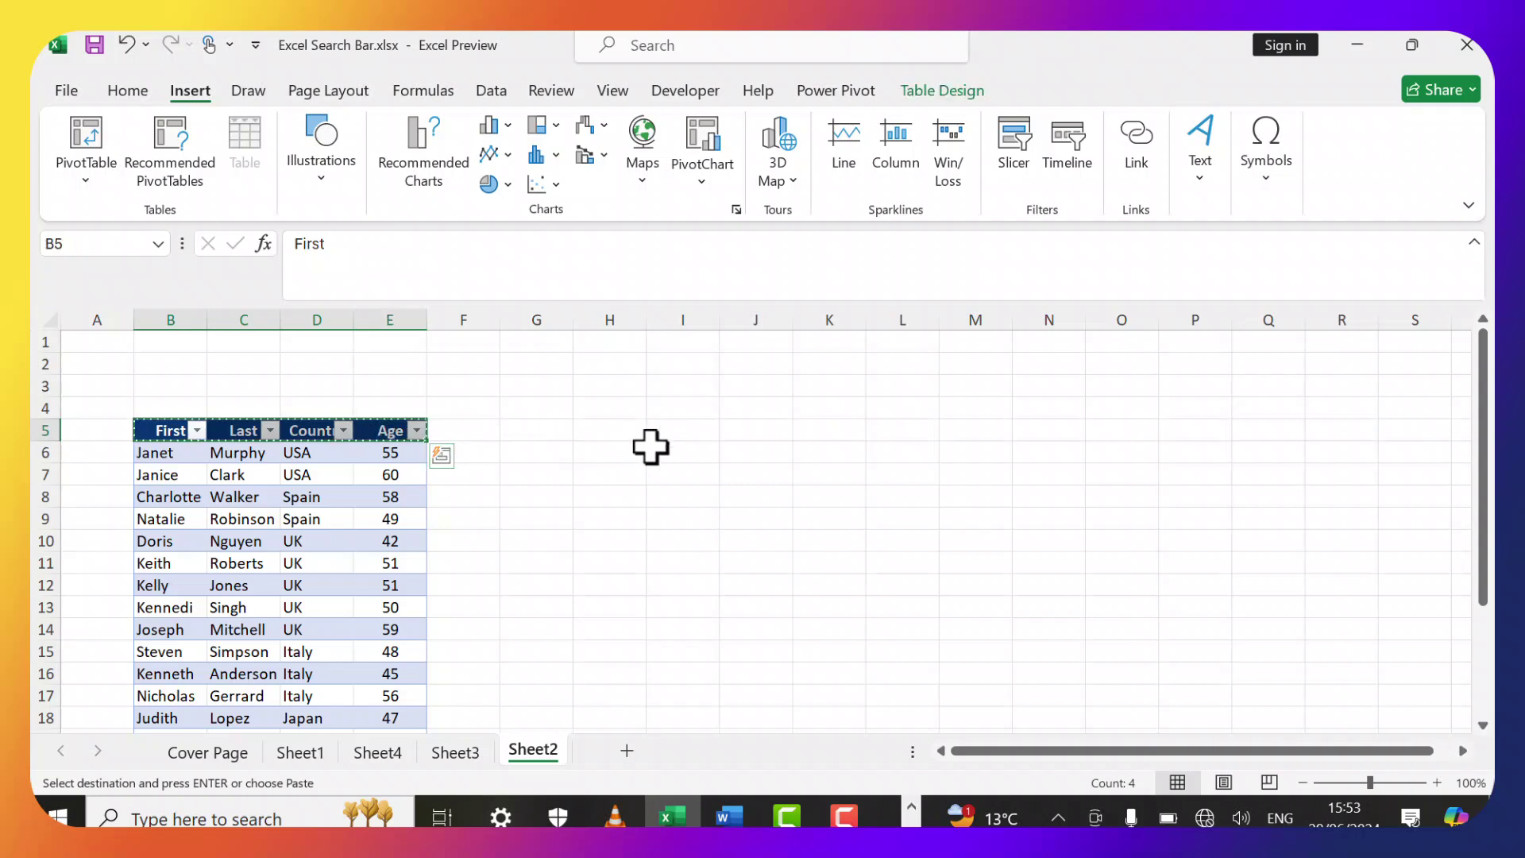
{"action": "left_click", "coordinate": [681, 431]}
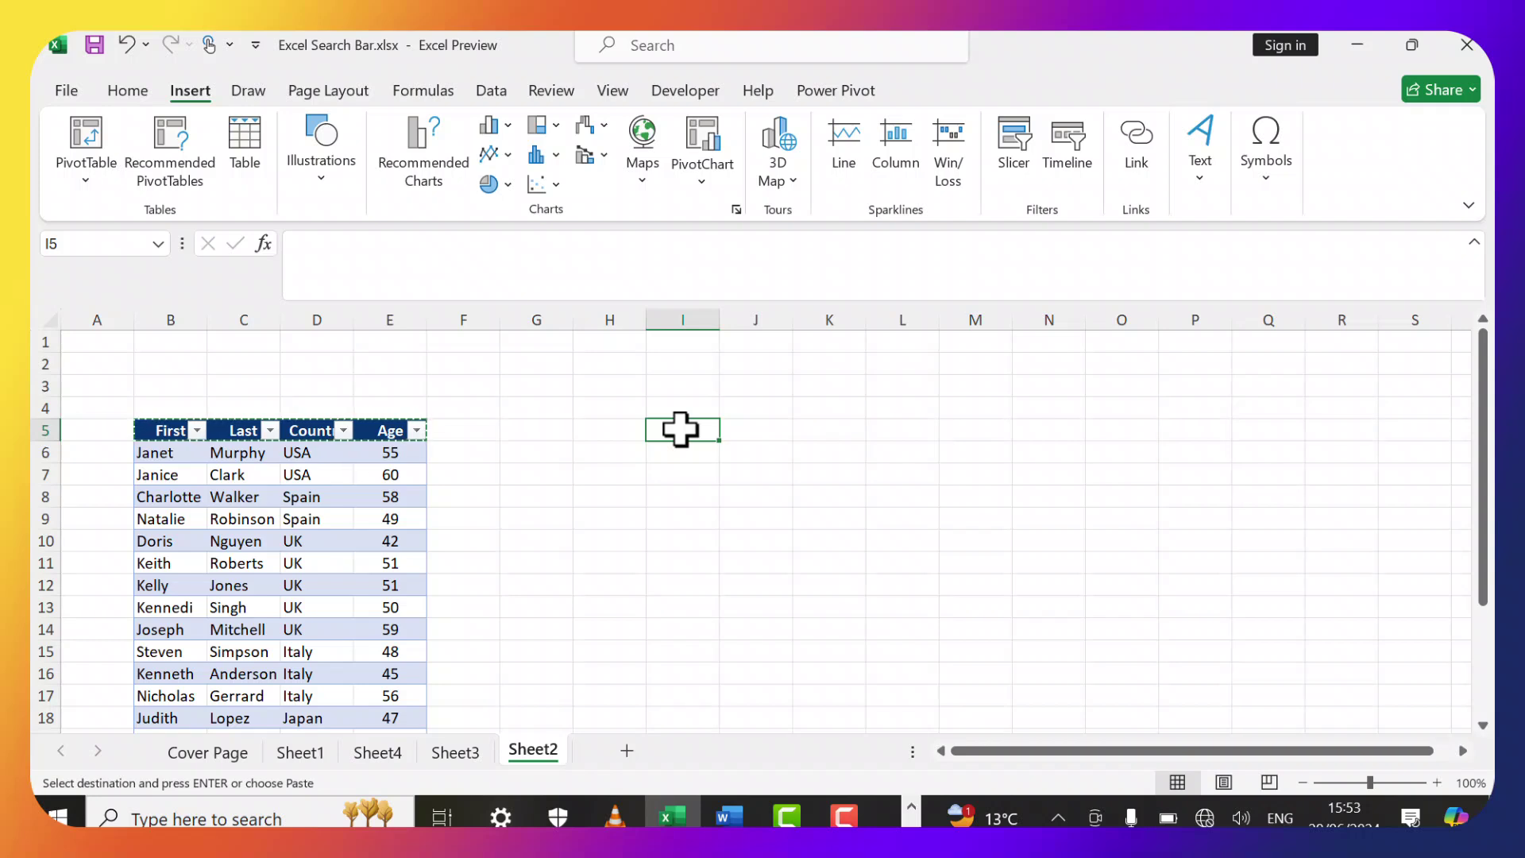
{"action": "key", "text": "ctrl+v"}
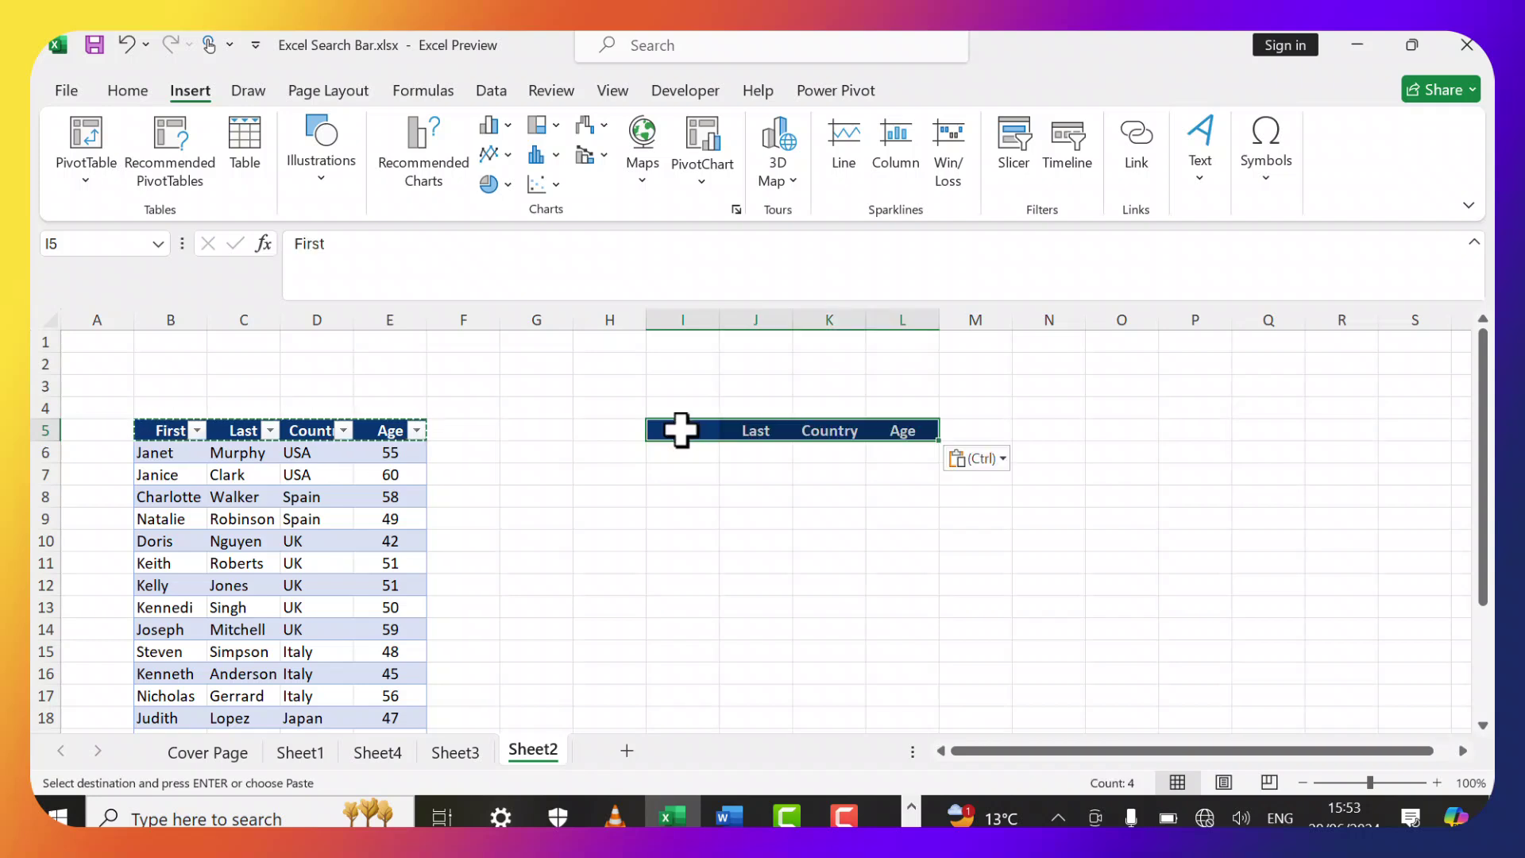
{"action": "left_click_drag", "start_coordinate": [791, 330], "coordinate": [732, 318]}
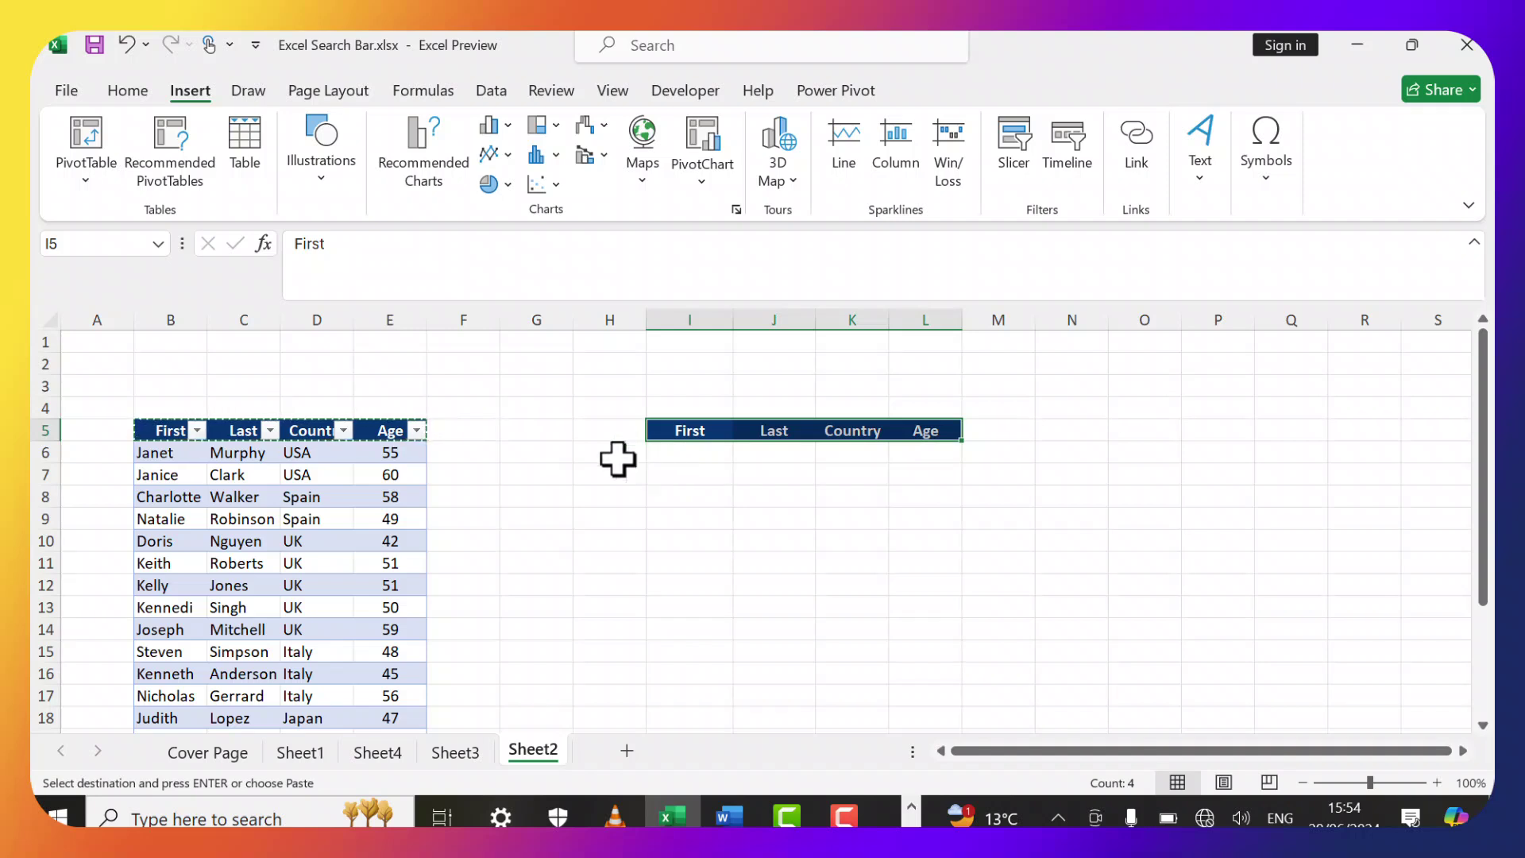
Draw a rectangle above the I5:L5 headers and apply the Colored Outline - Black style.
{"action": "key", "text": "Escape"}
{"action": "left_click", "coordinate": [851, 385]}
{"action": "left_click", "coordinate": [322, 189]}
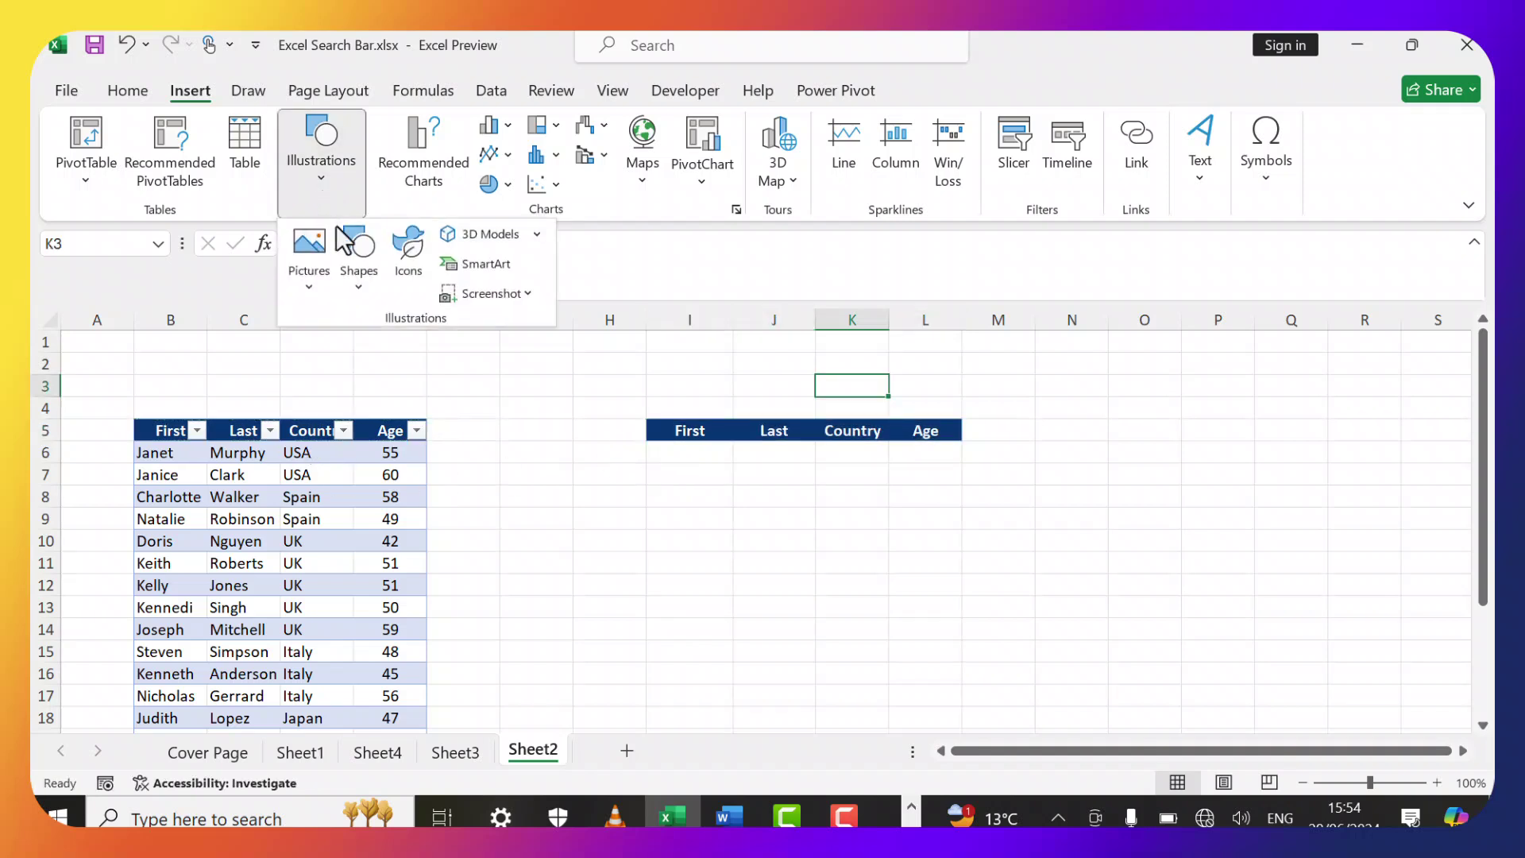
{"action": "left_click", "coordinate": [314, 254]}
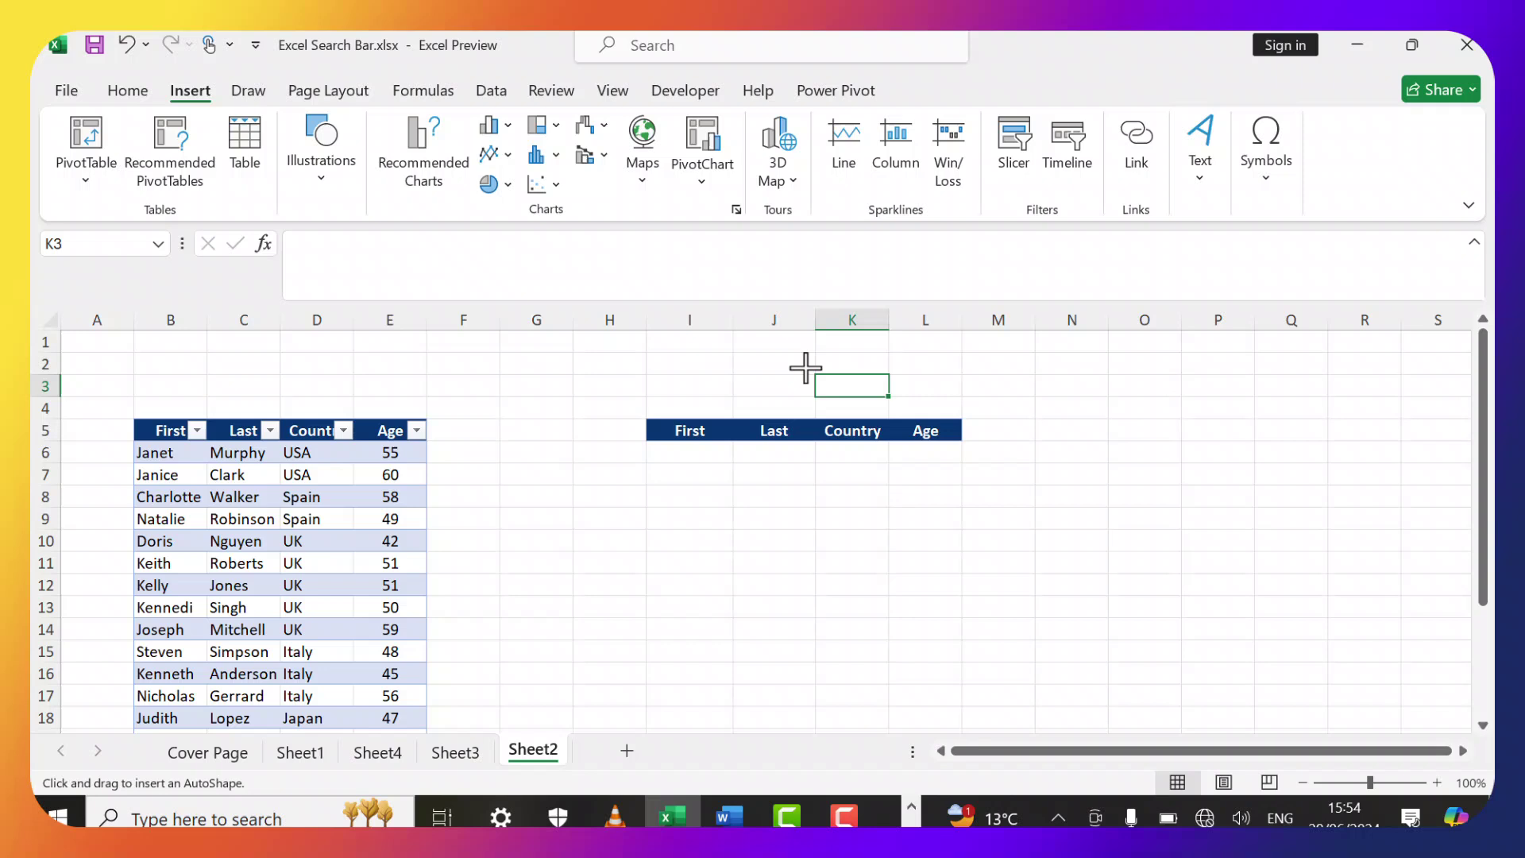
{"action": "mouse_move", "coordinate": [801, 359]}
{"action": "left_mouse_down"}
{"action": "mouse_move", "coordinate": [879, 384]}
{"action": "mouse_move", "coordinate": [977, 388]}
{"action": "mouse_move", "coordinate": [985, 404]}
{"action": "left_mouse_up"}
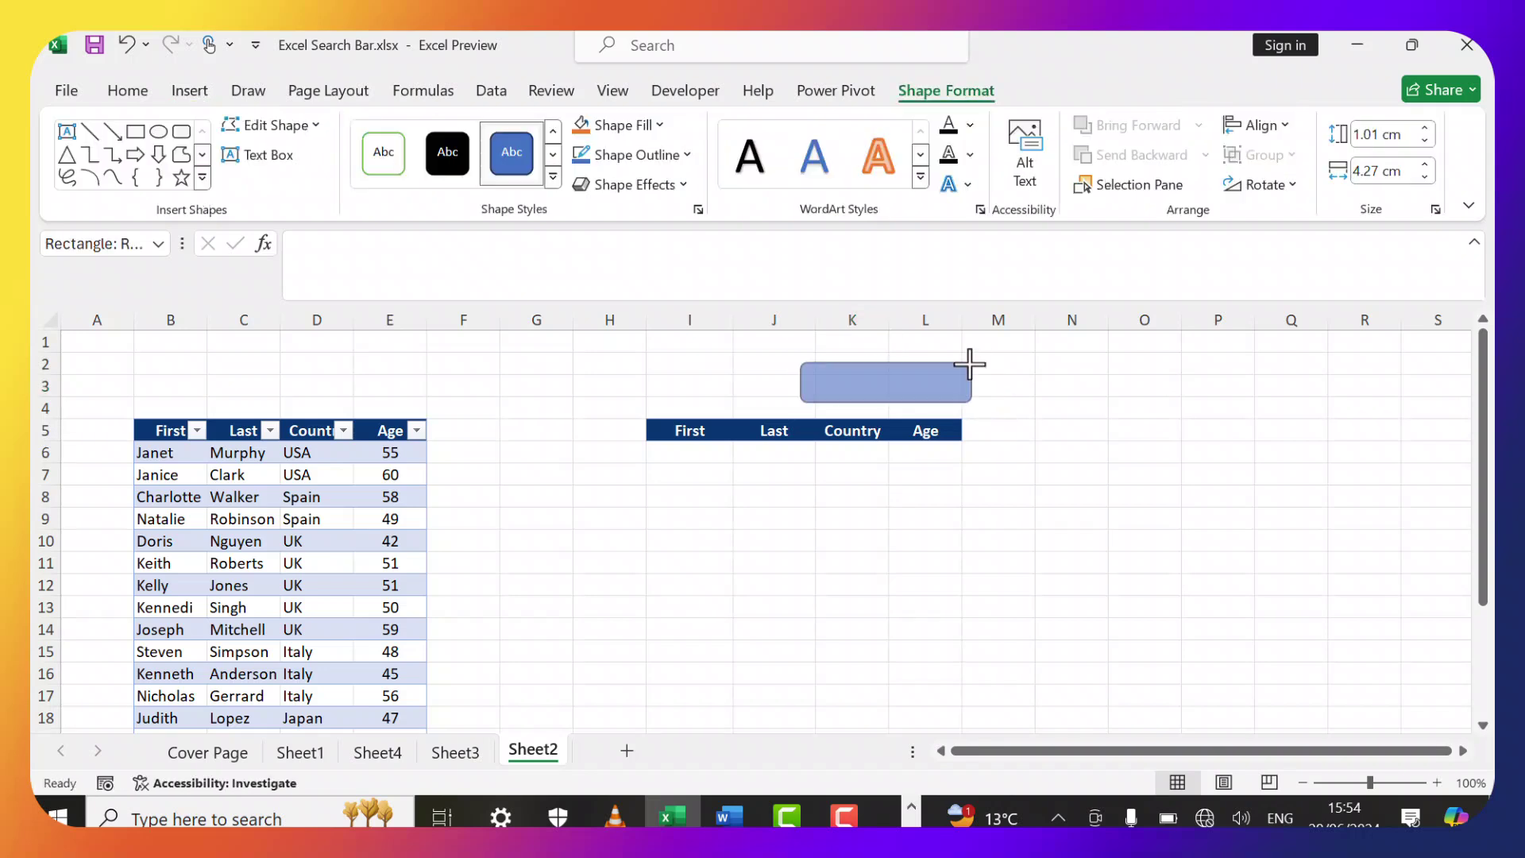
{"action": "left_click", "coordinate": [552, 178]}
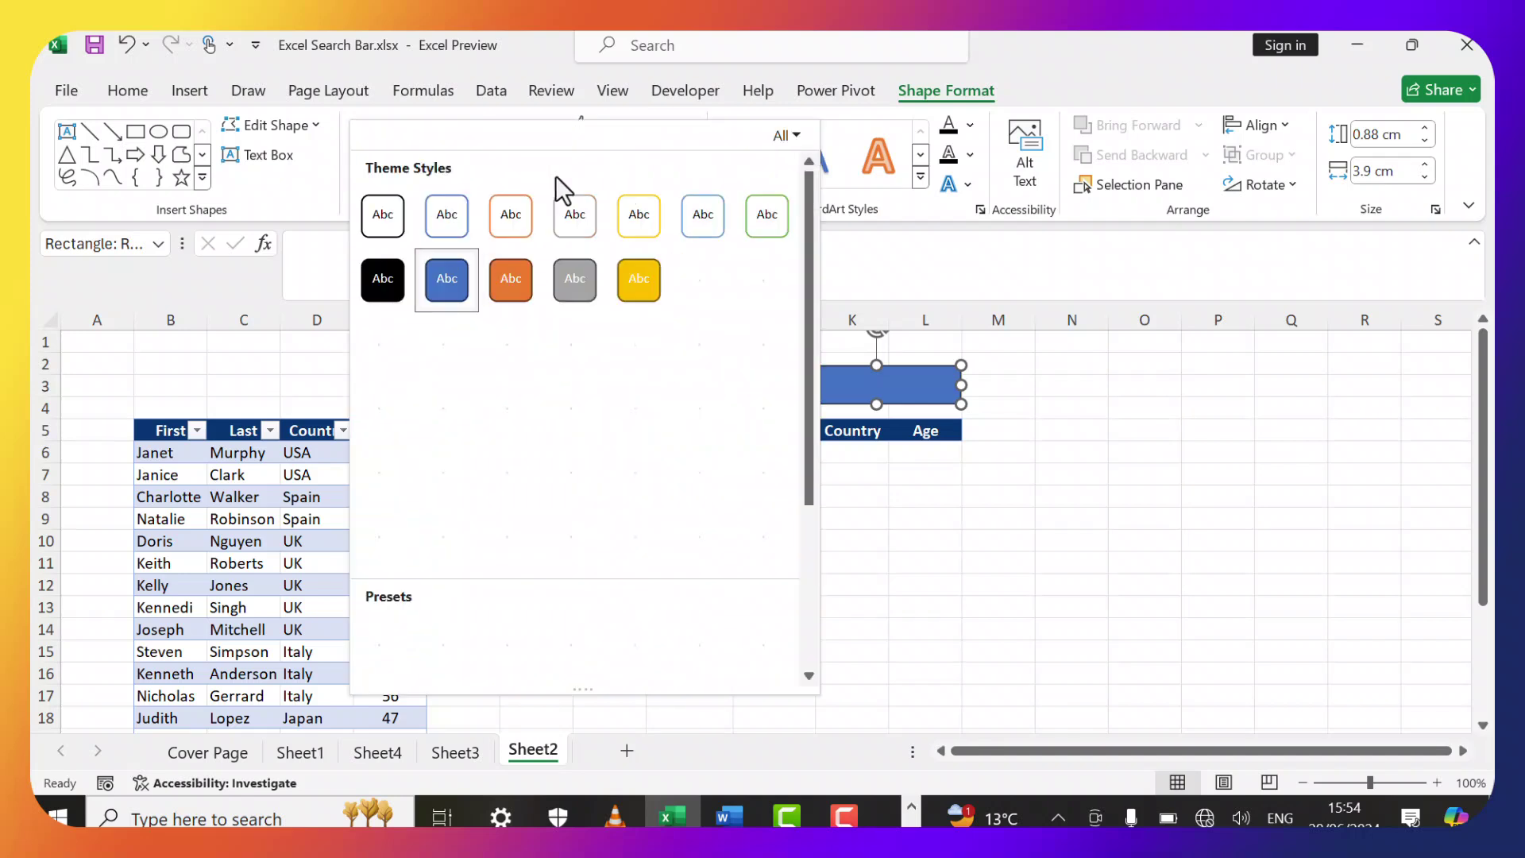
{"action": "left_click", "coordinate": [384, 217]}
{"action": "key", "text": "Escape"}
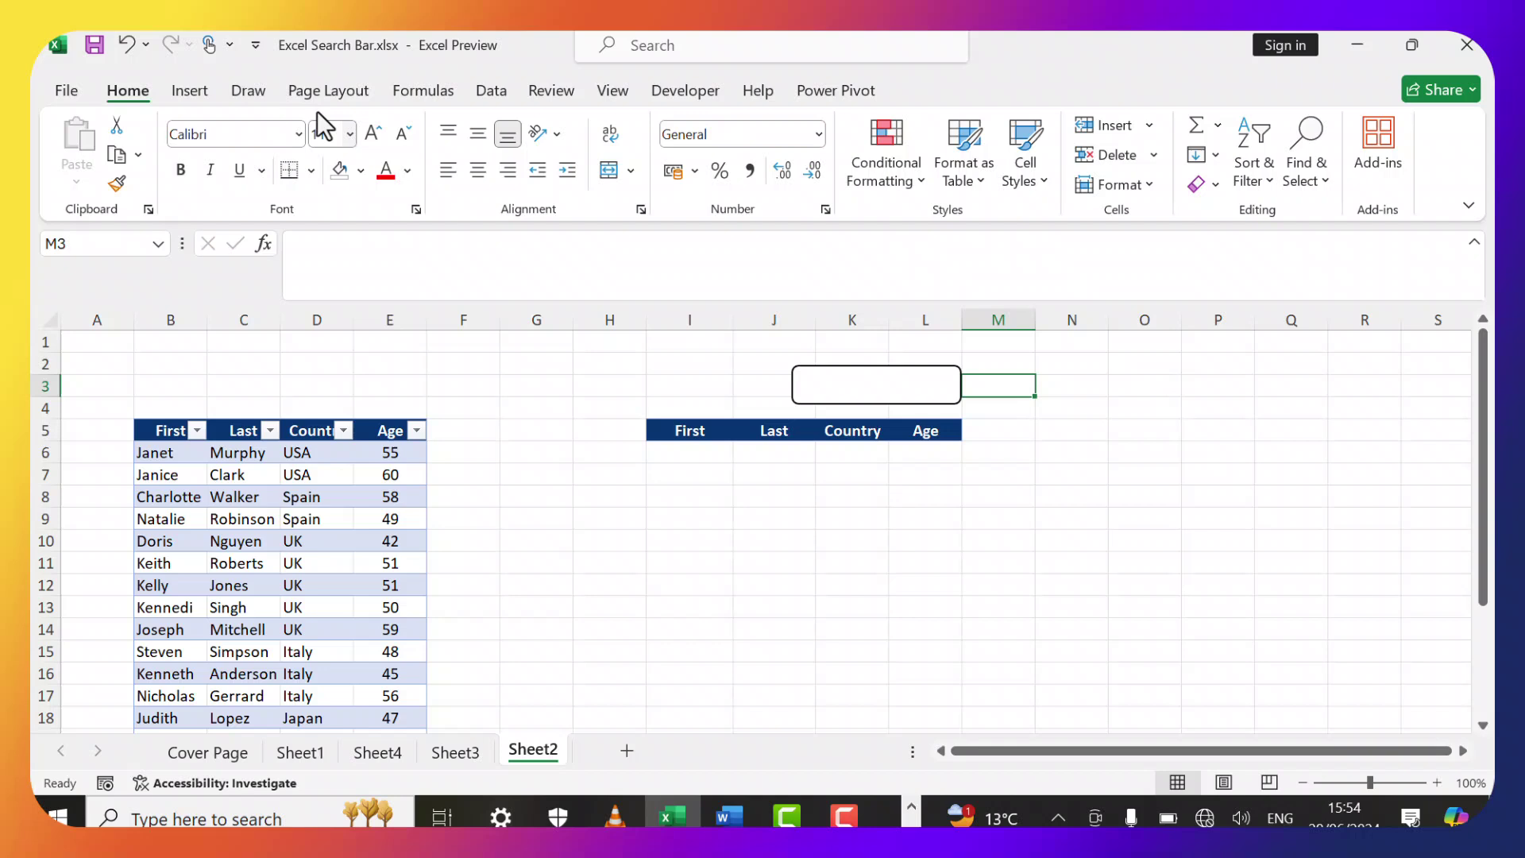
Open the Developer tab and confirm Developer is ticked in Customize the Ribbon.
{"action": "left_click", "coordinate": [681, 92]}
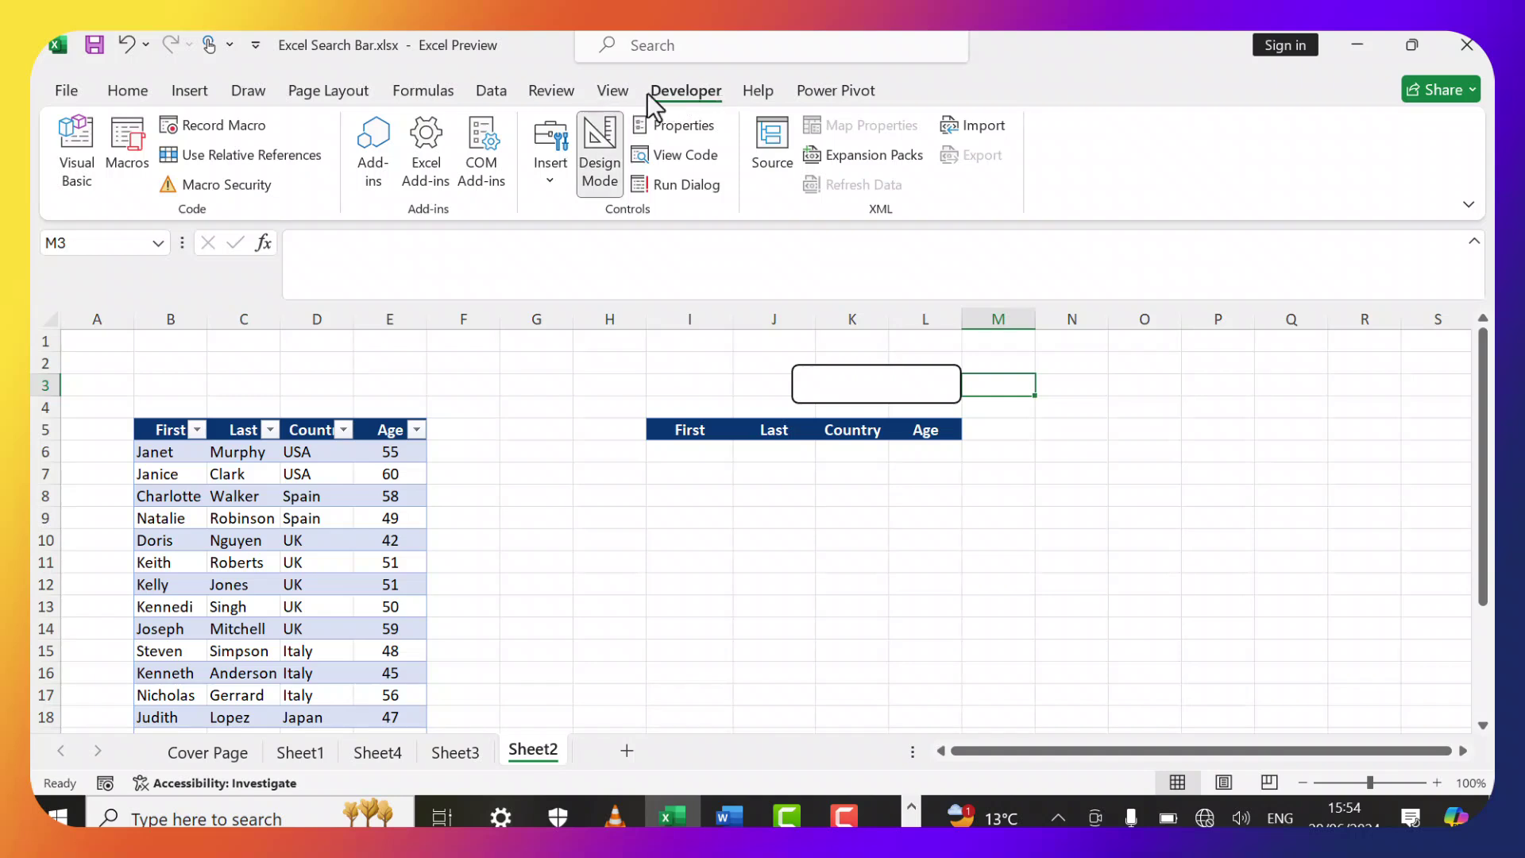
{"action": "right_click", "coordinate": [990, 189]}
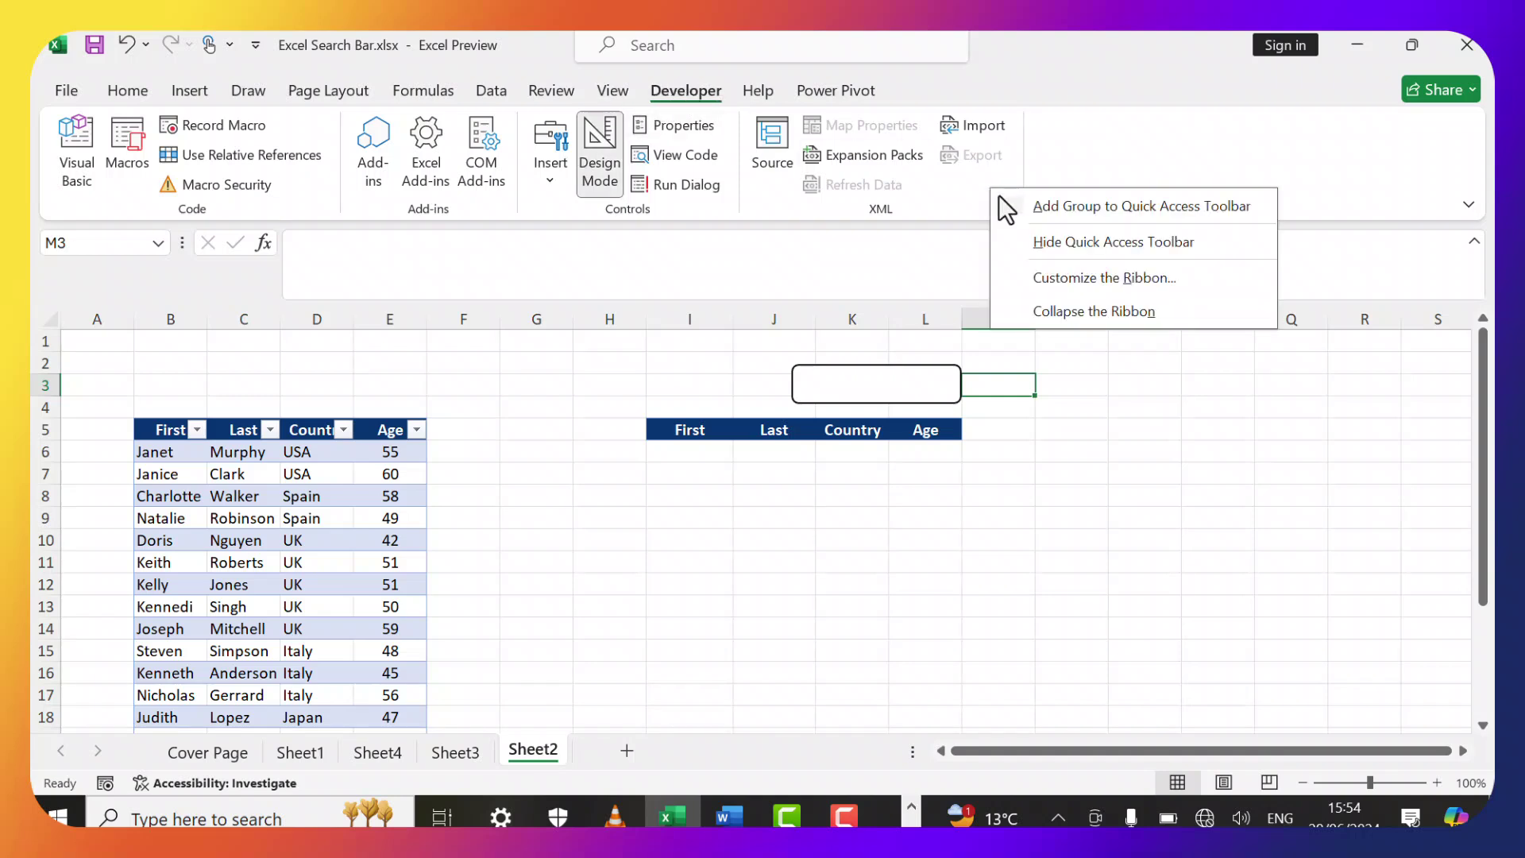
{"action": "left_click", "coordinate": [1072, 278]}
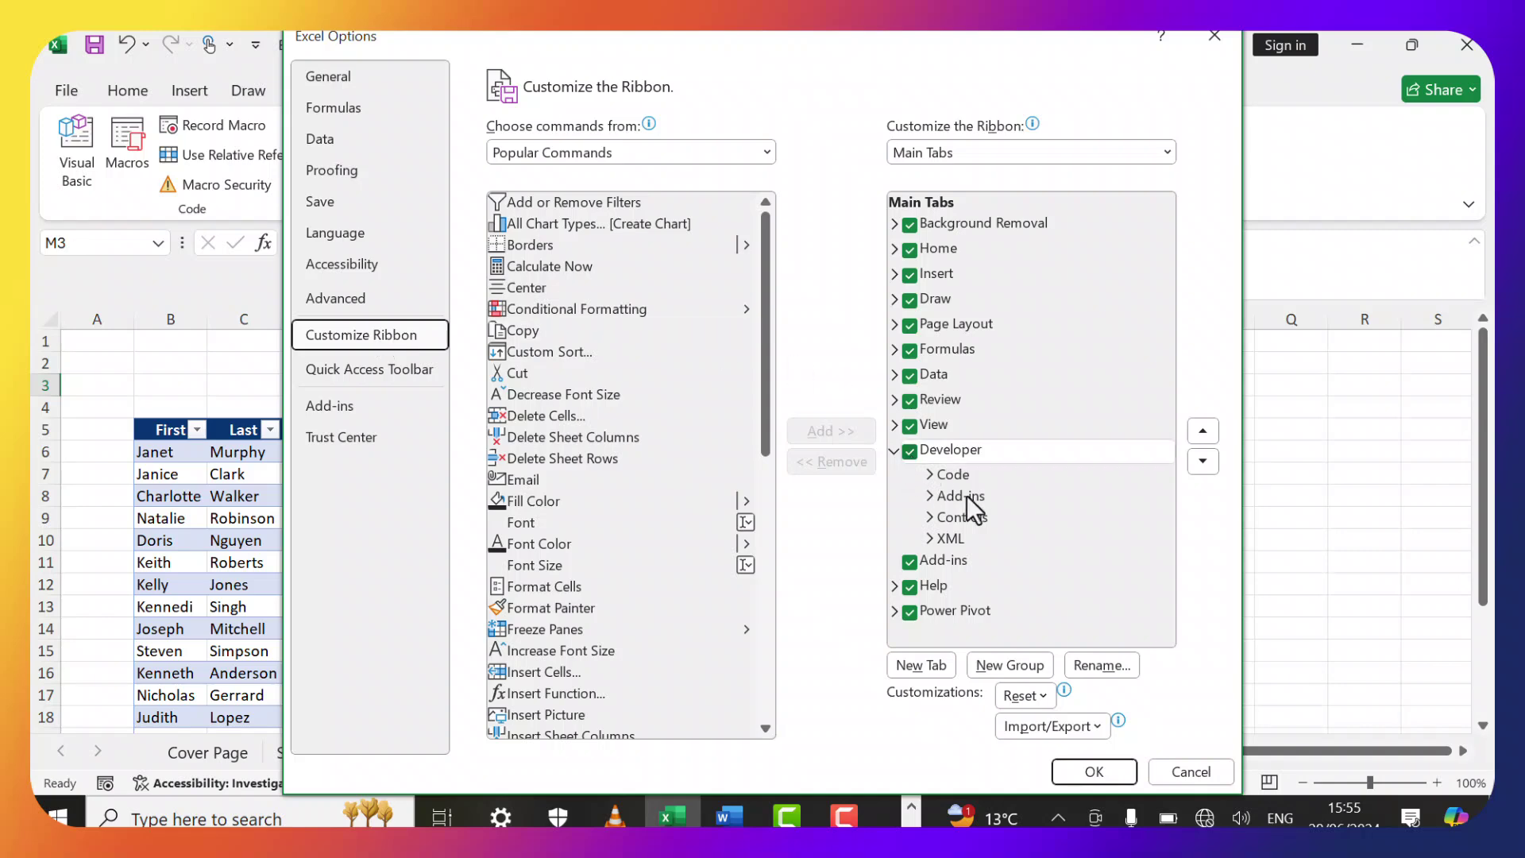
{"action": "left_click", "coordinate": [1097, 769]}
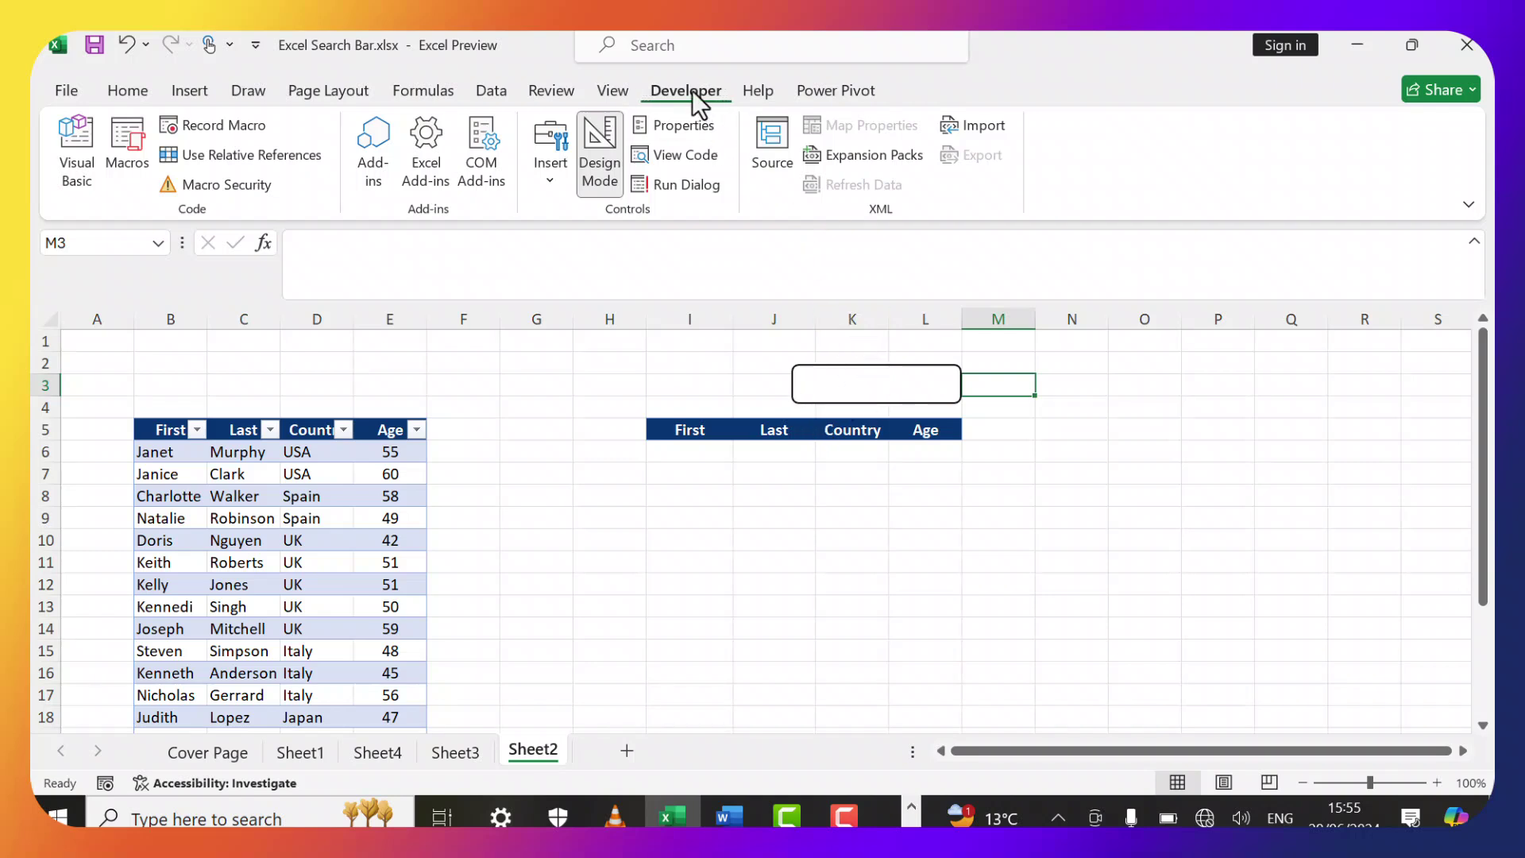
Draw an ActiveX text box inside the rectangle above the results headers.
{"action": "left_click", "coordinate": [550, 175]}
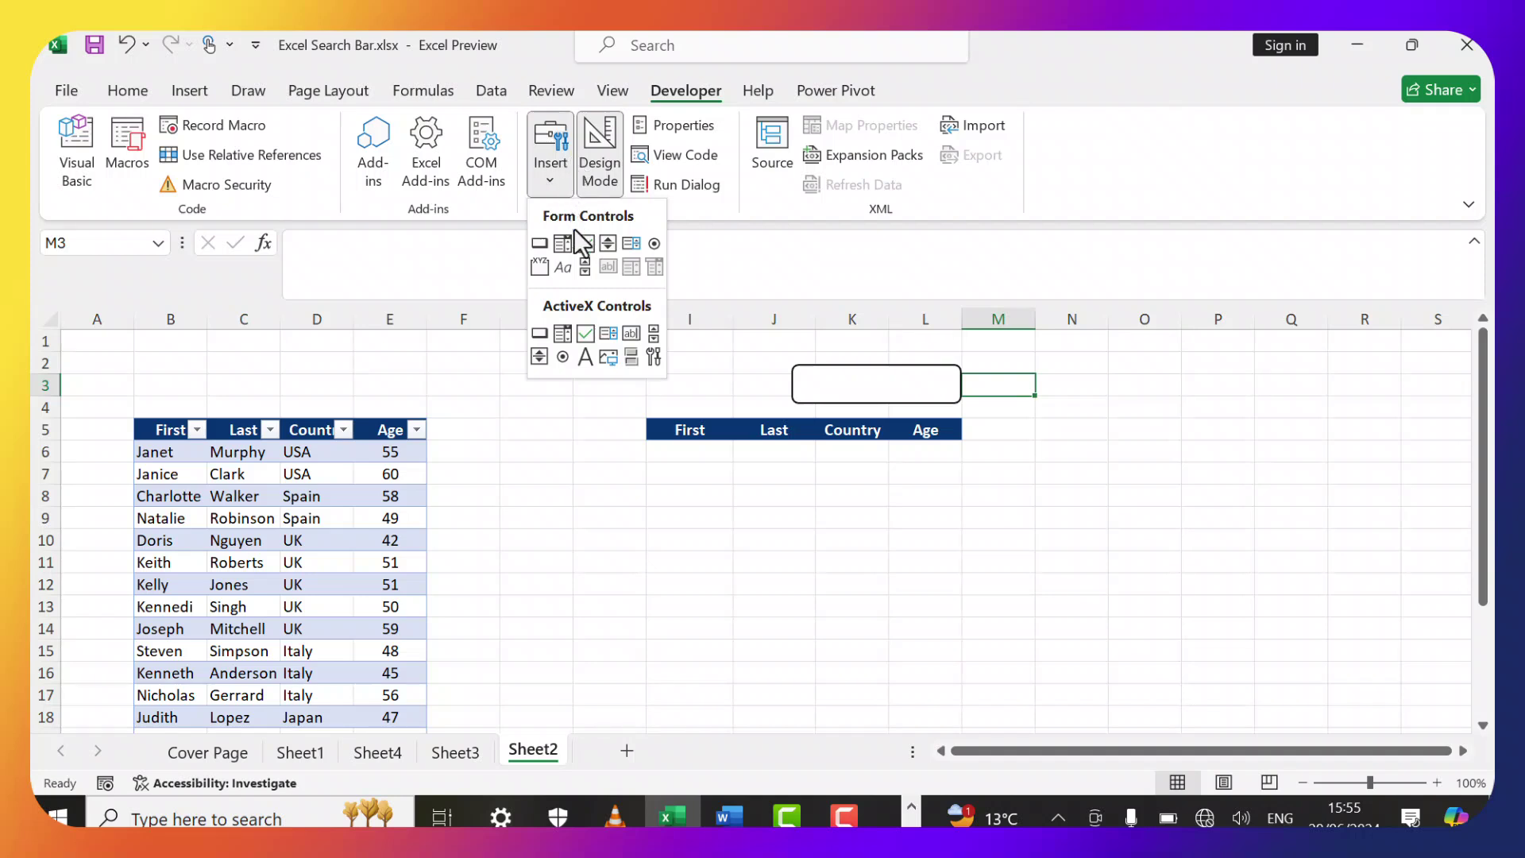
{"action": "left_click", "coordinate": [633, 334]}
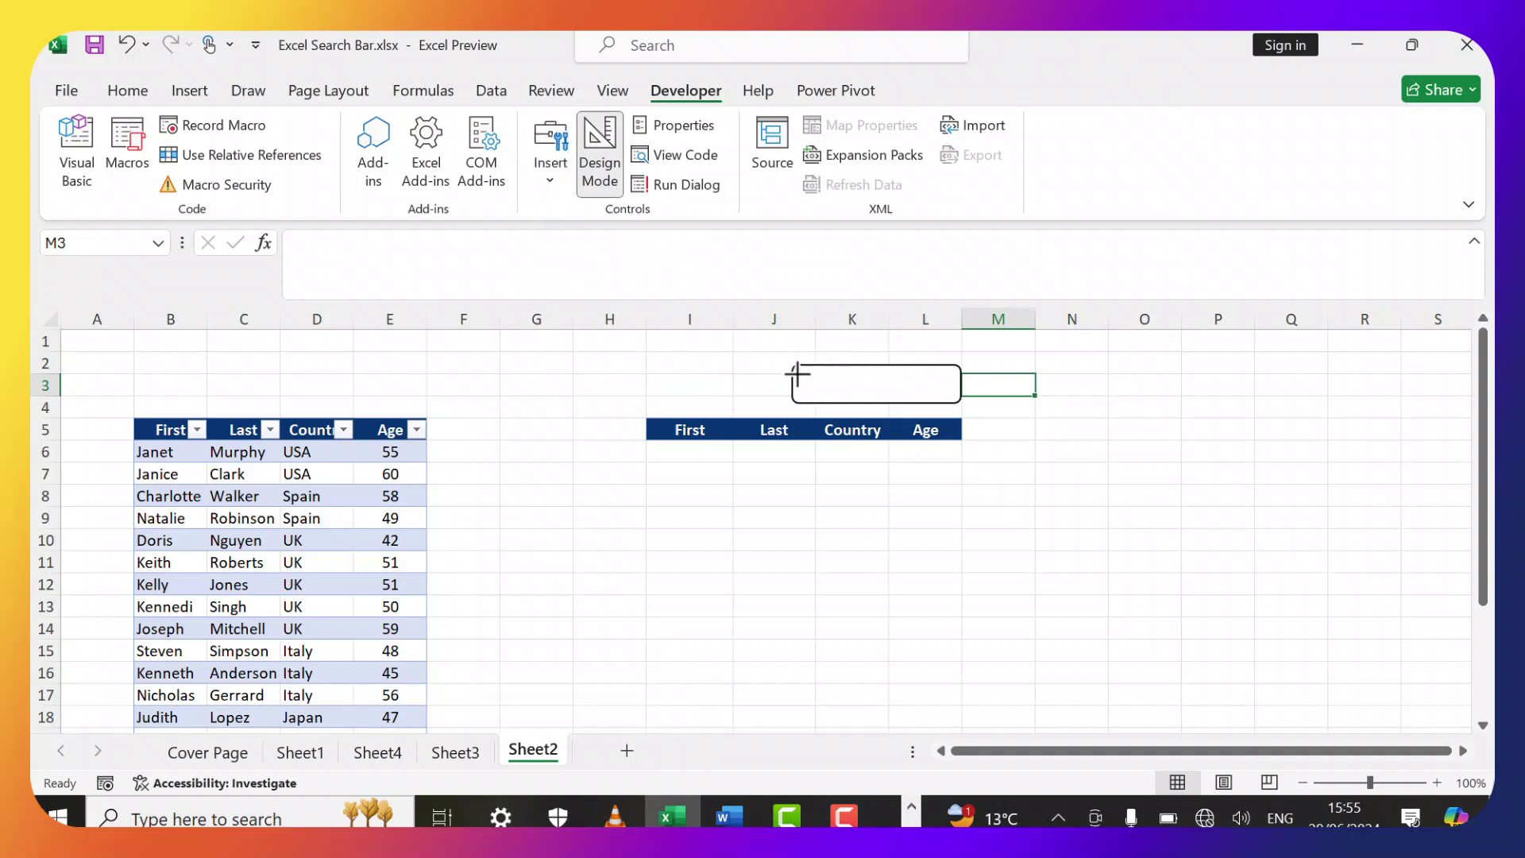
{"action": "left_click_drag", "start_coordinate": [838, 390], "coordinate": [939, 395]}
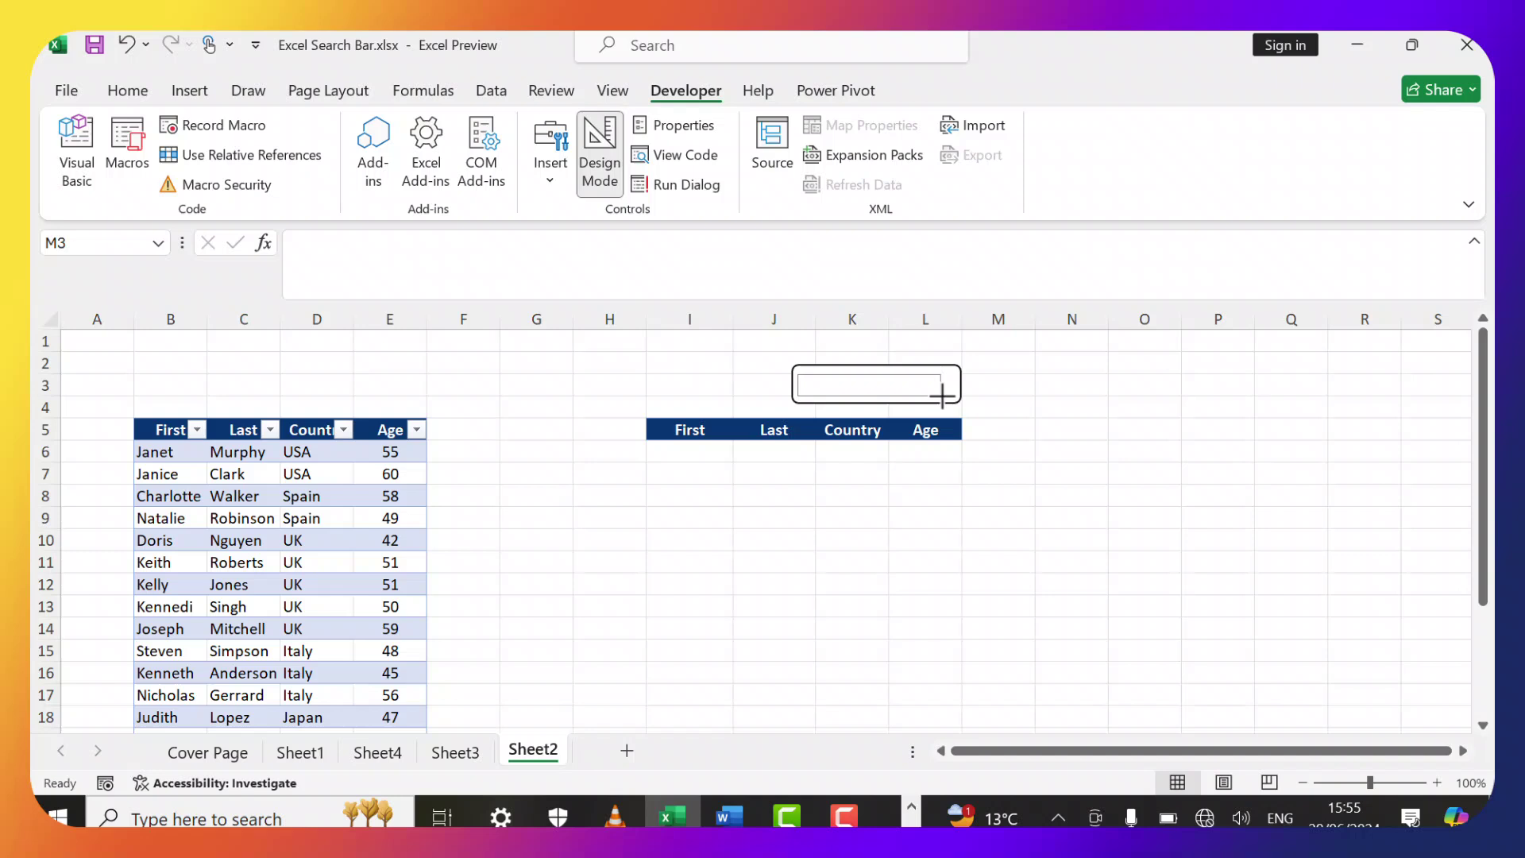
{"action": "left_click", "coordinate": [1017, 384]}
Enlarge the rectangle up and to the left so it frames the text box.
{"action": "left_click", "coordinate": [929, 367]}
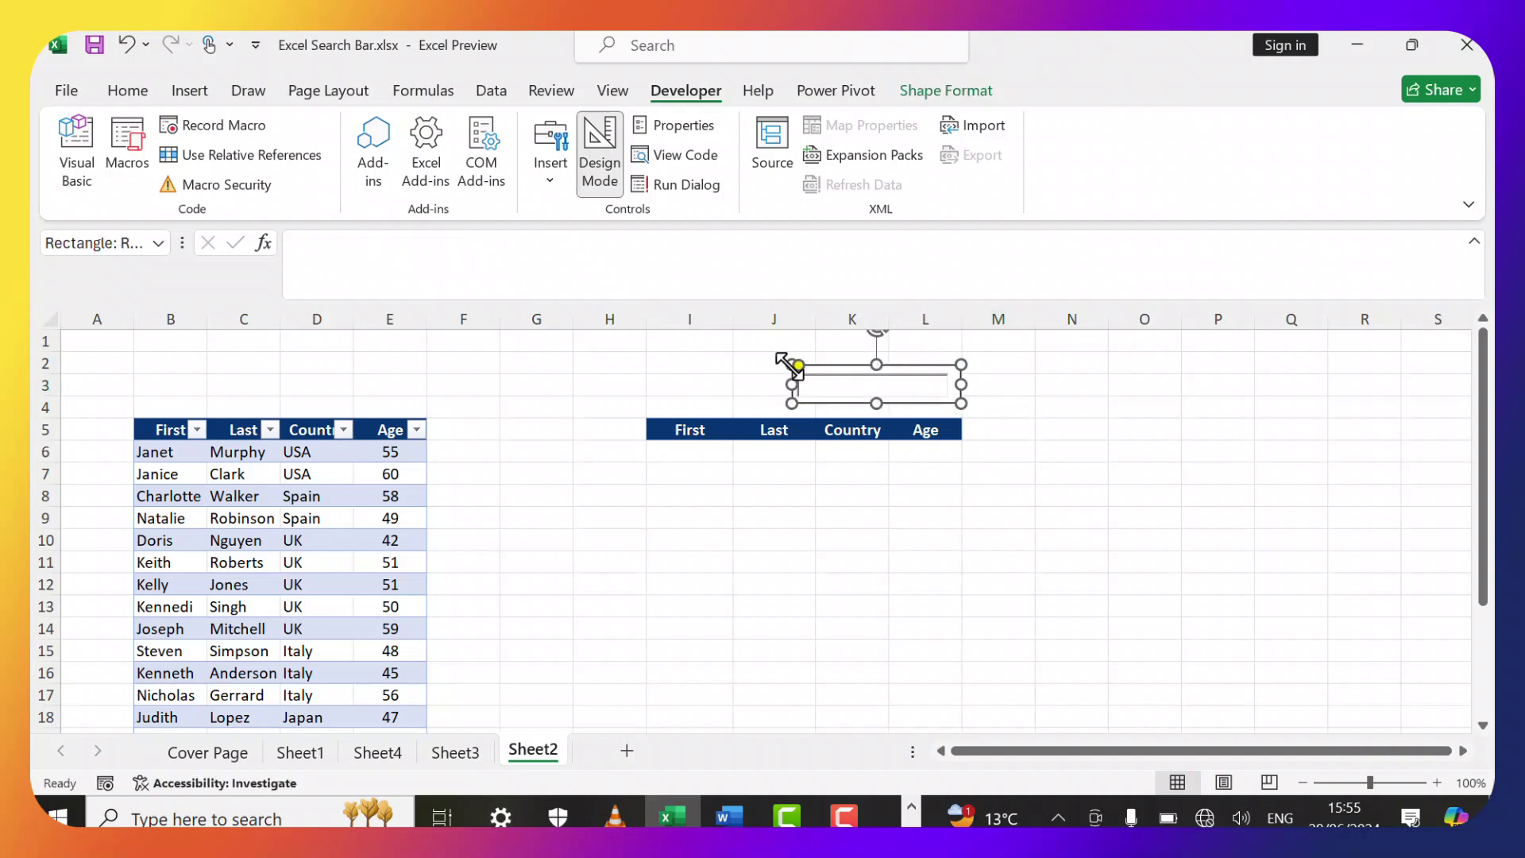
{"action": "left_click_drag", "start_coordinate": [795, 365], "coordinate": [764, 355]}
{"action": "left_click", "coordinate": [844, 384]}
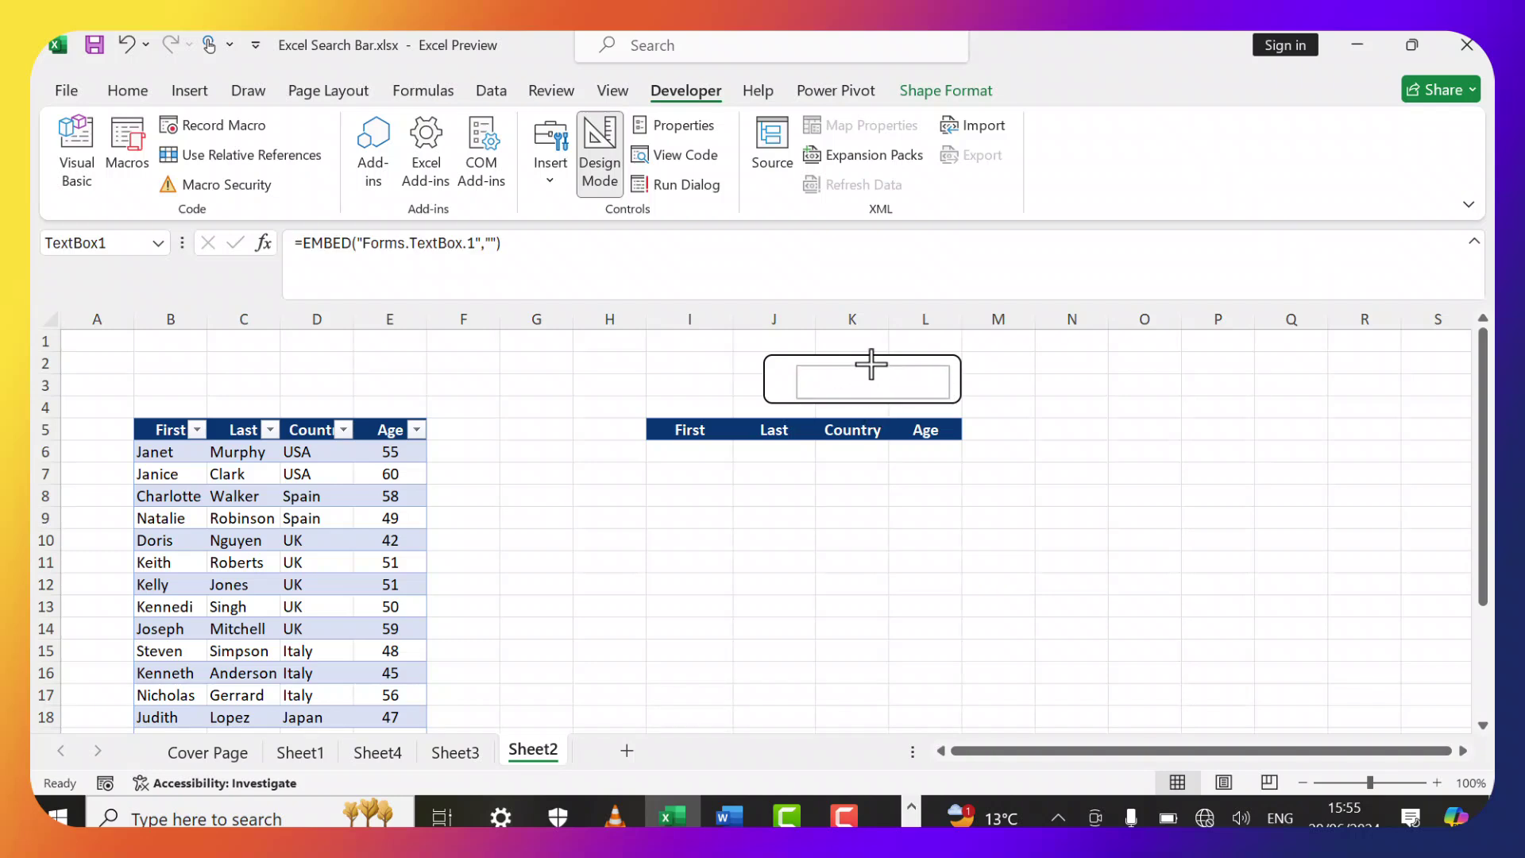
{"action": "left_click", "coordinate": [872, 363]}
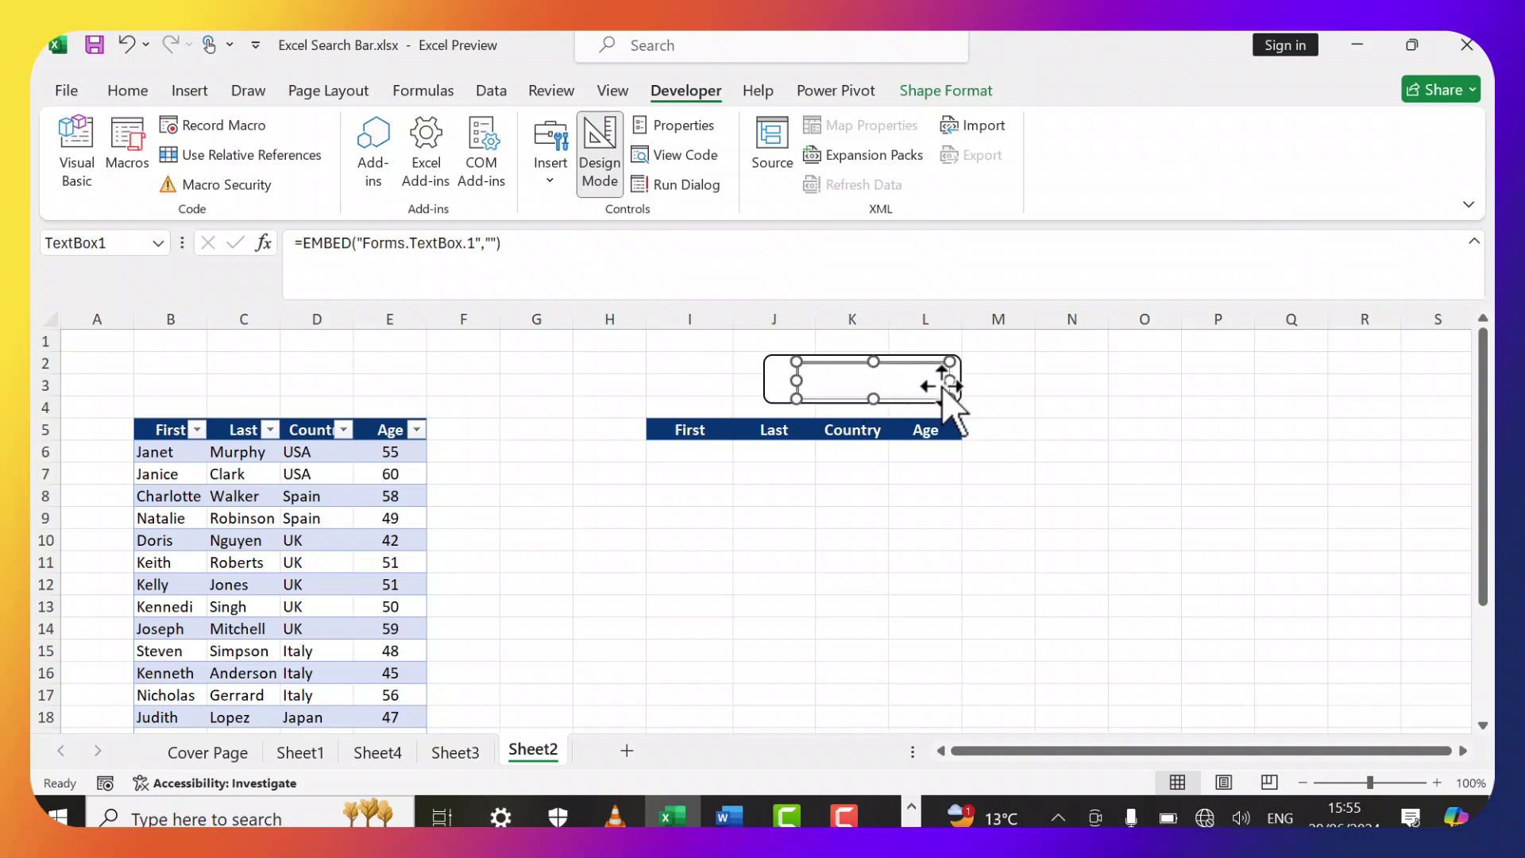
Open TextBox1's Properties and set its LinkedCell to G3.
{"action": "right_click", "coordinate": [856, 385]}
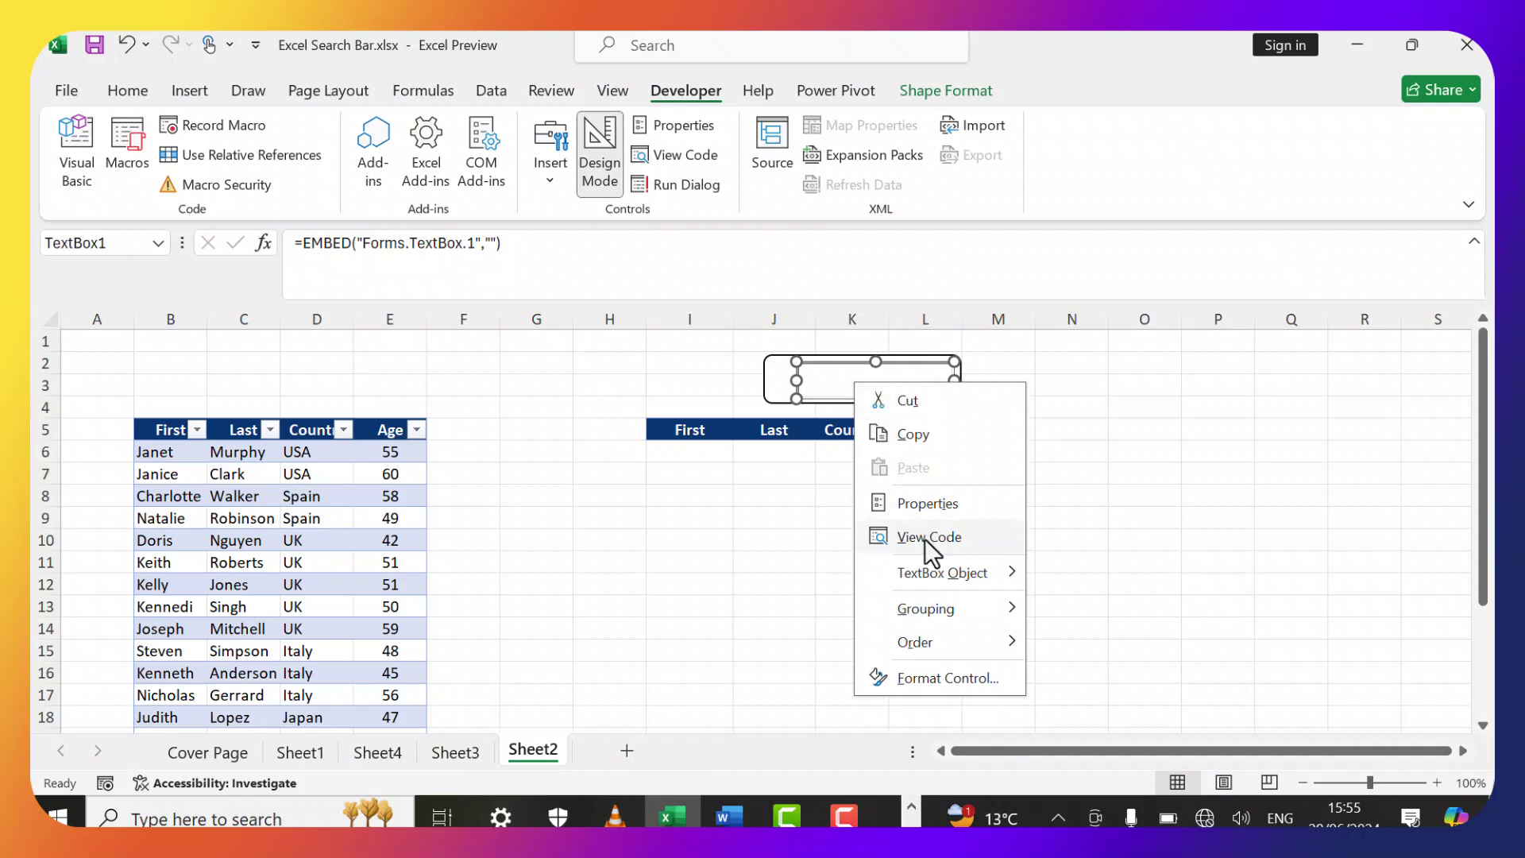
{"action": "left_click", "coordinate": [901, 500]}
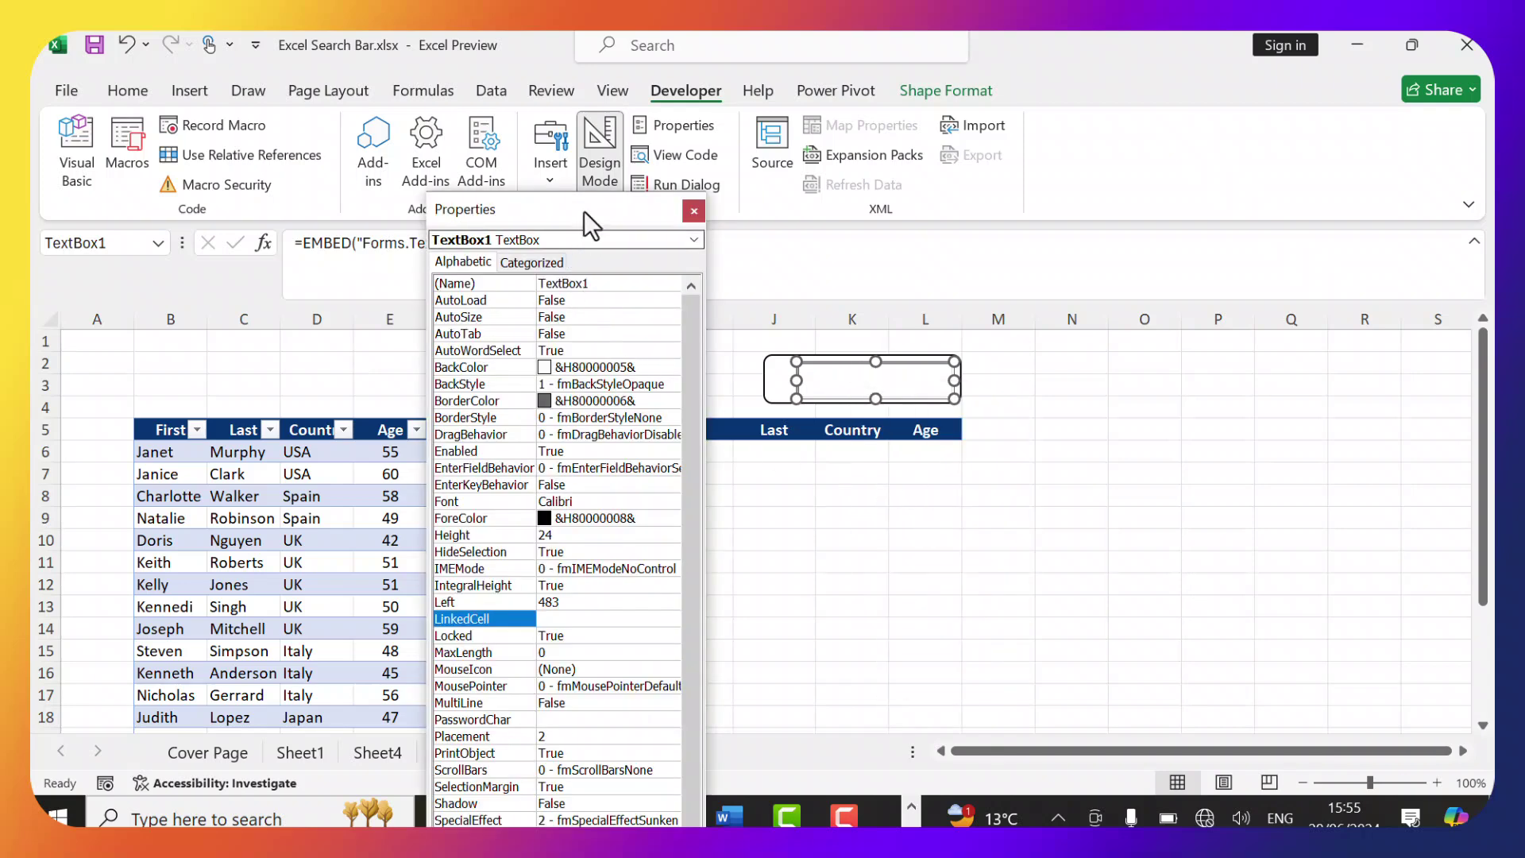
{"action": "left_click_drag", "start_coordinate": [585, 213], "coordinate": [732, 140]}
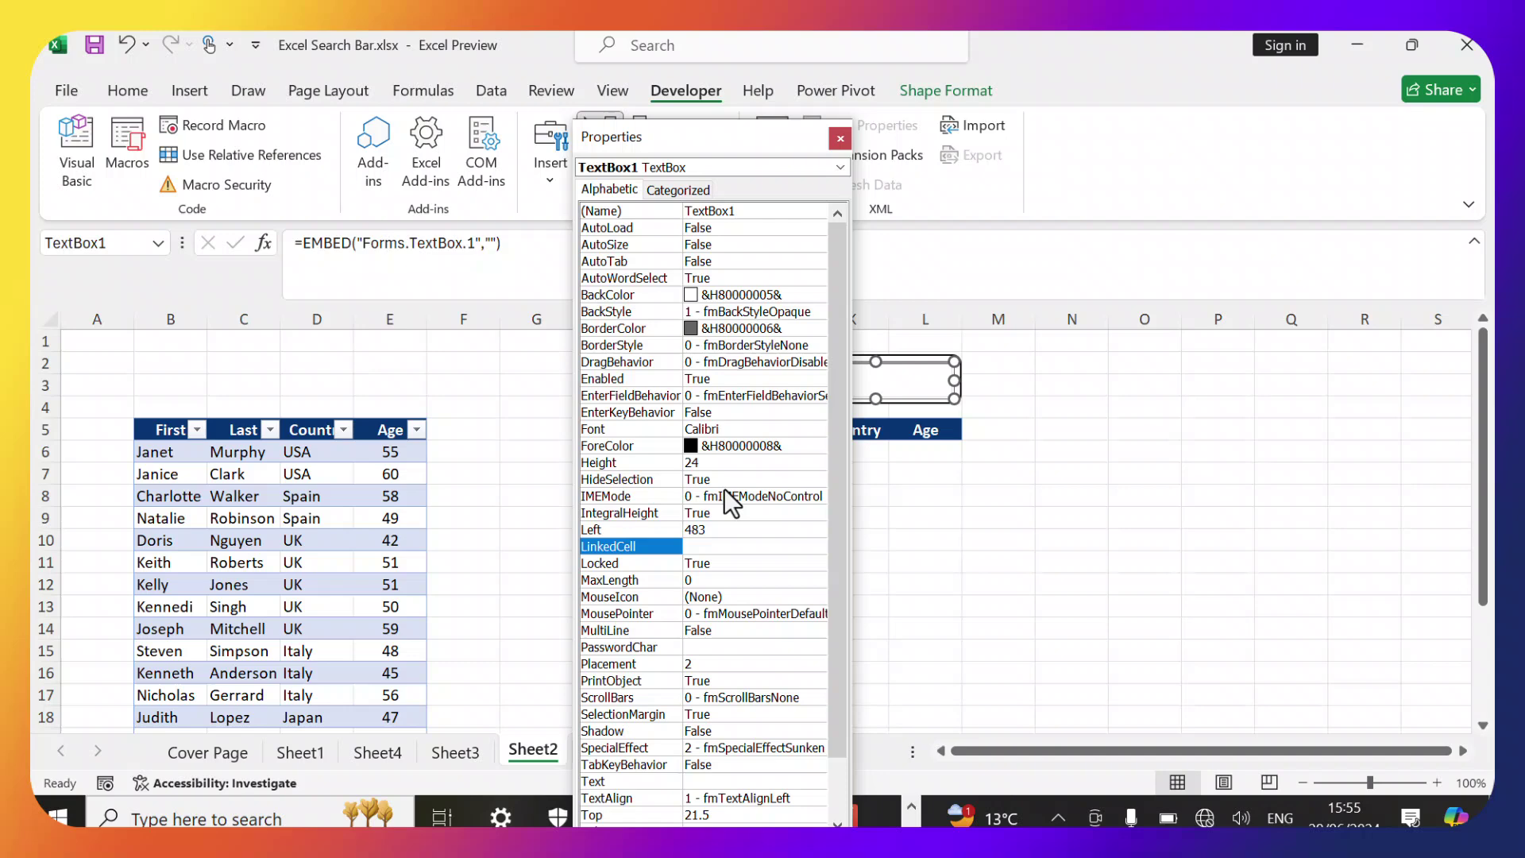
{"action": "left_click", "coordinate": [698, 546]}
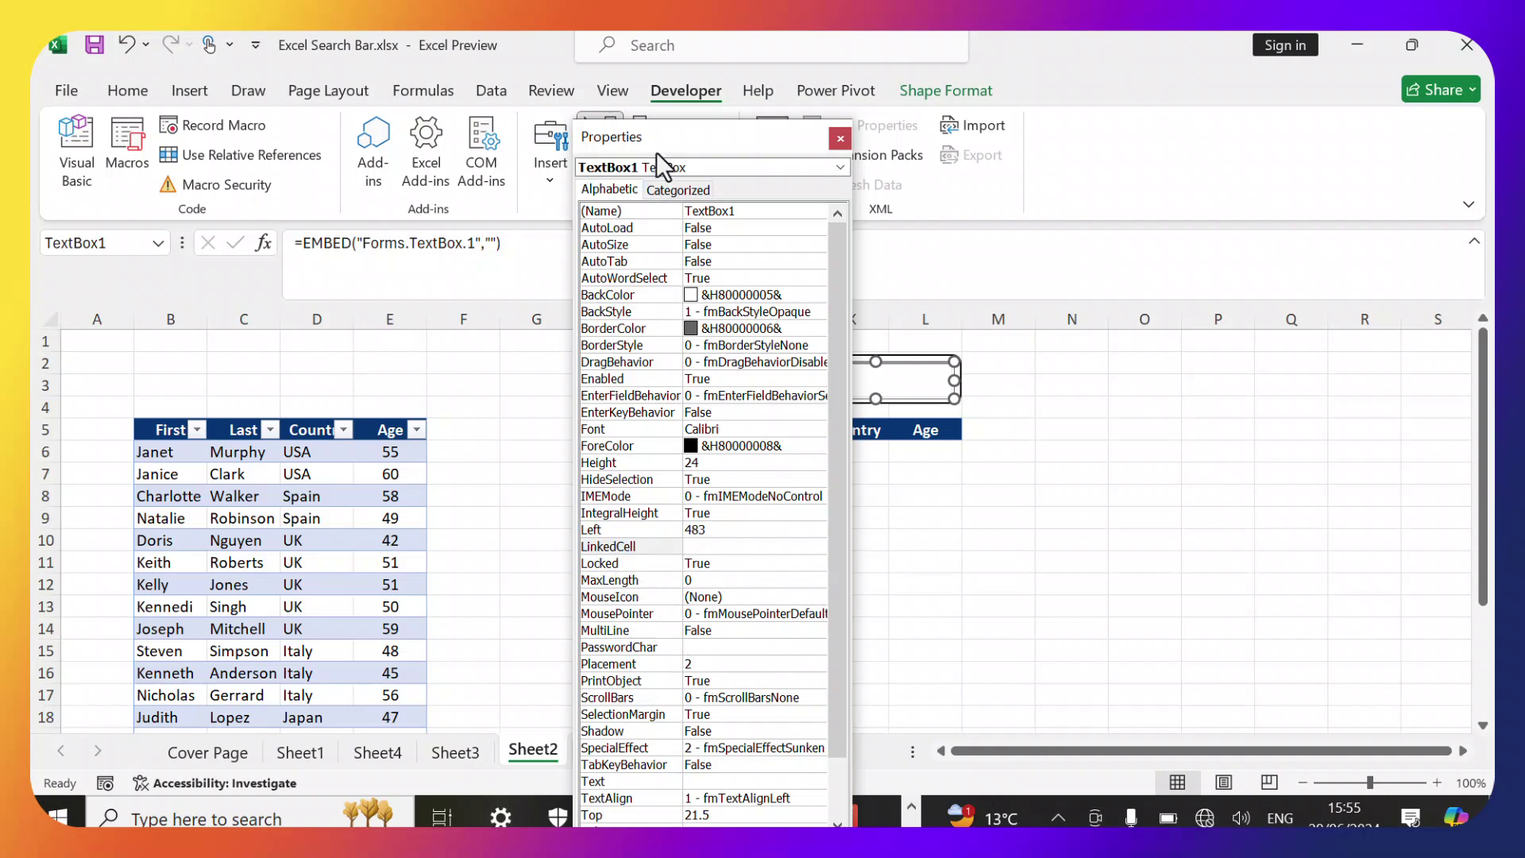
{"action": "left_click_drag", "start_coordinate": [656, 151], "coordinate": [918, 160]}
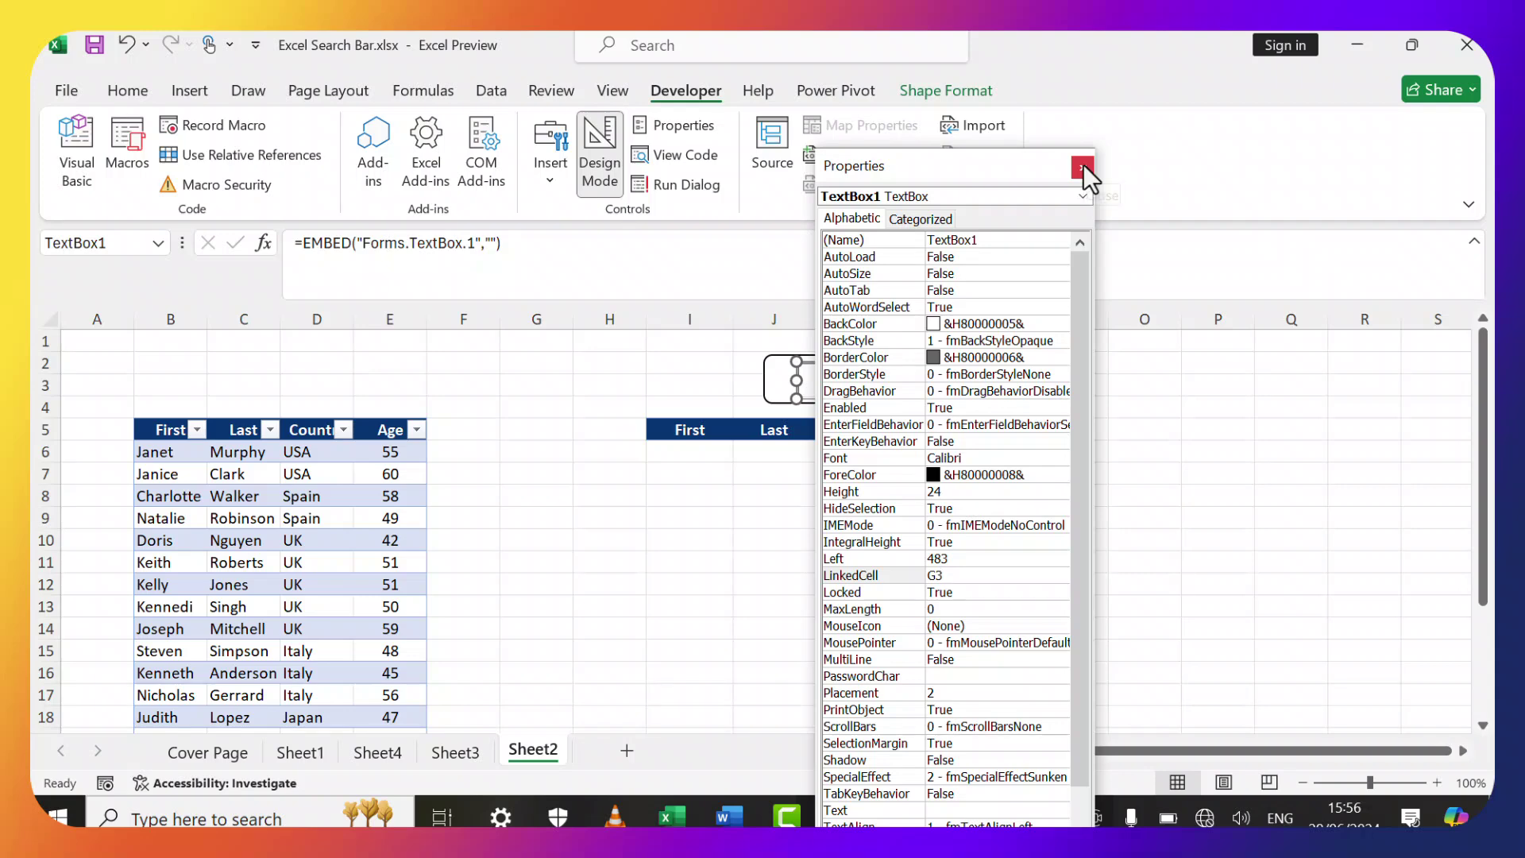
{"action": "left_click_drag", "start_coordinate": [1076, 355], "coordinate": [1089, 430]}
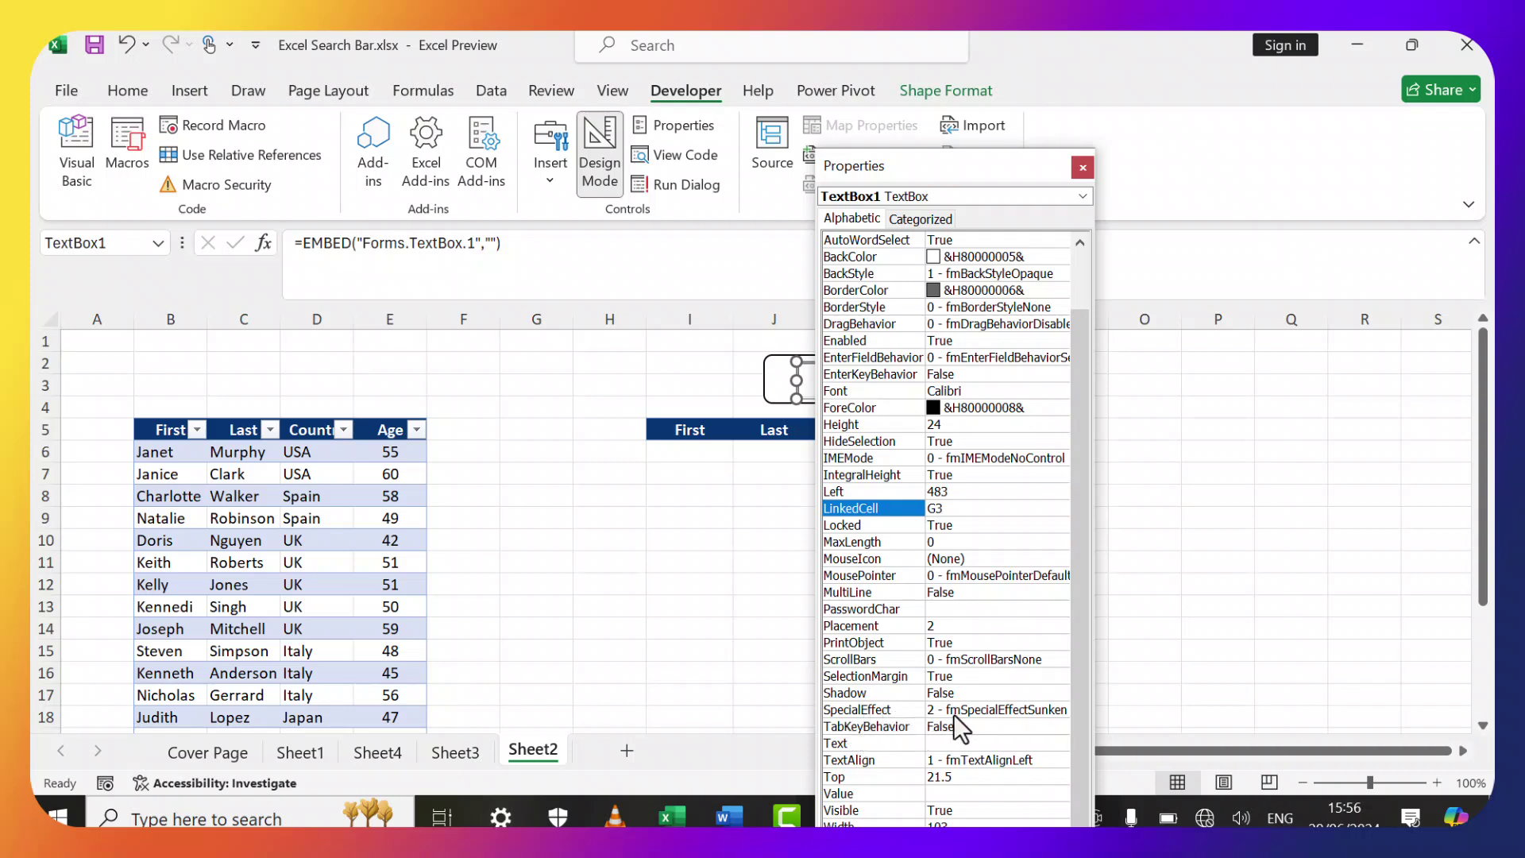
Change TextBox1's SpecialEffect to flat and close the Properties window.
{"action": "left_click", "coordinate": [994, 711]}
{"action": "left_click", "coordinate": [1060, 709]}
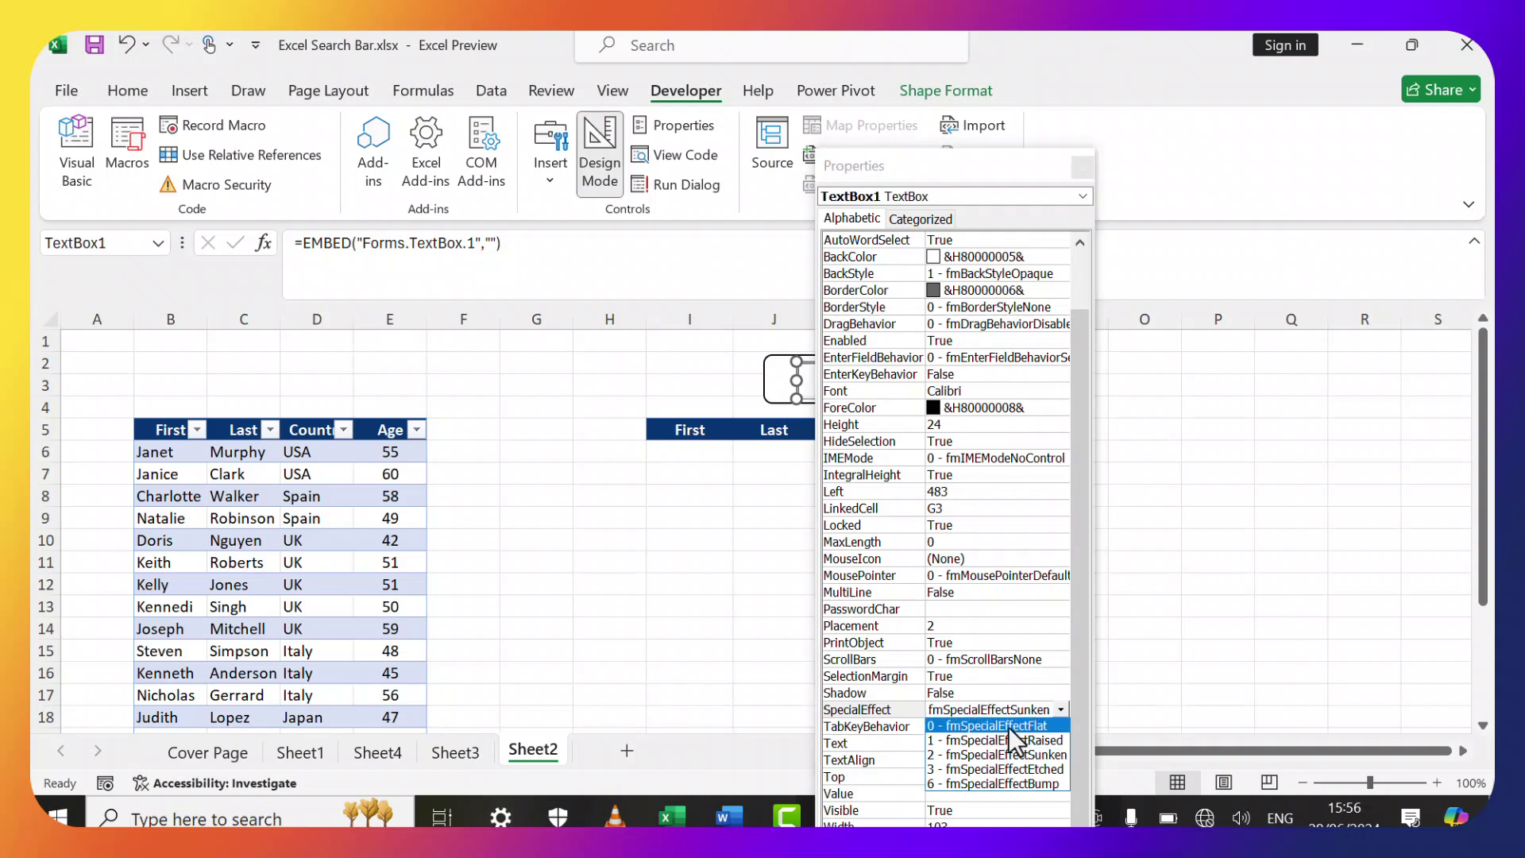
{"action": "left_click", "coordinate": [1010, 730]}
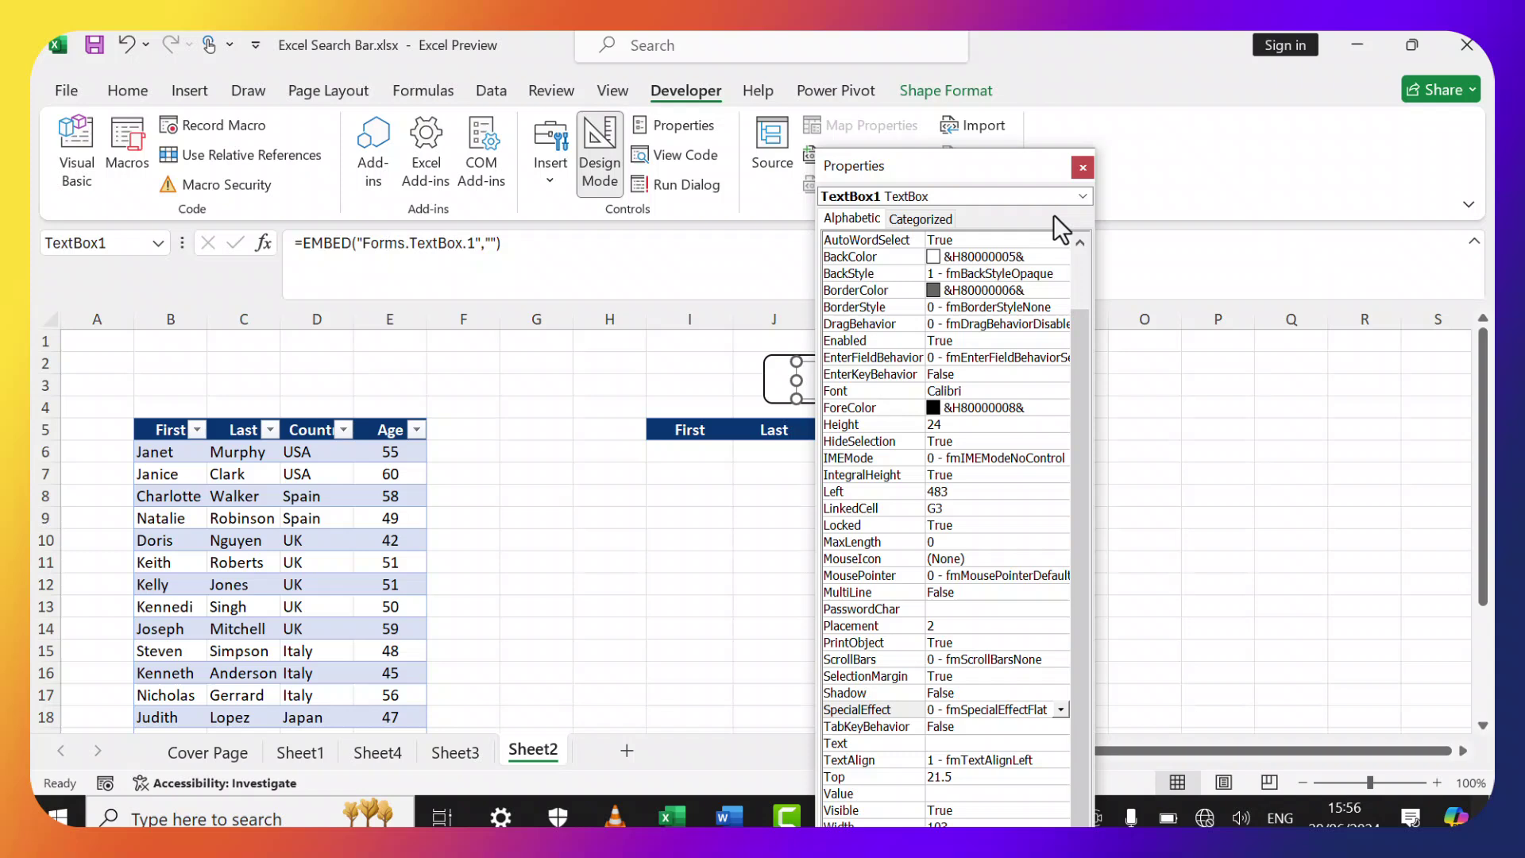
{"action": "left_click", "coordinate": [1082, 168]}
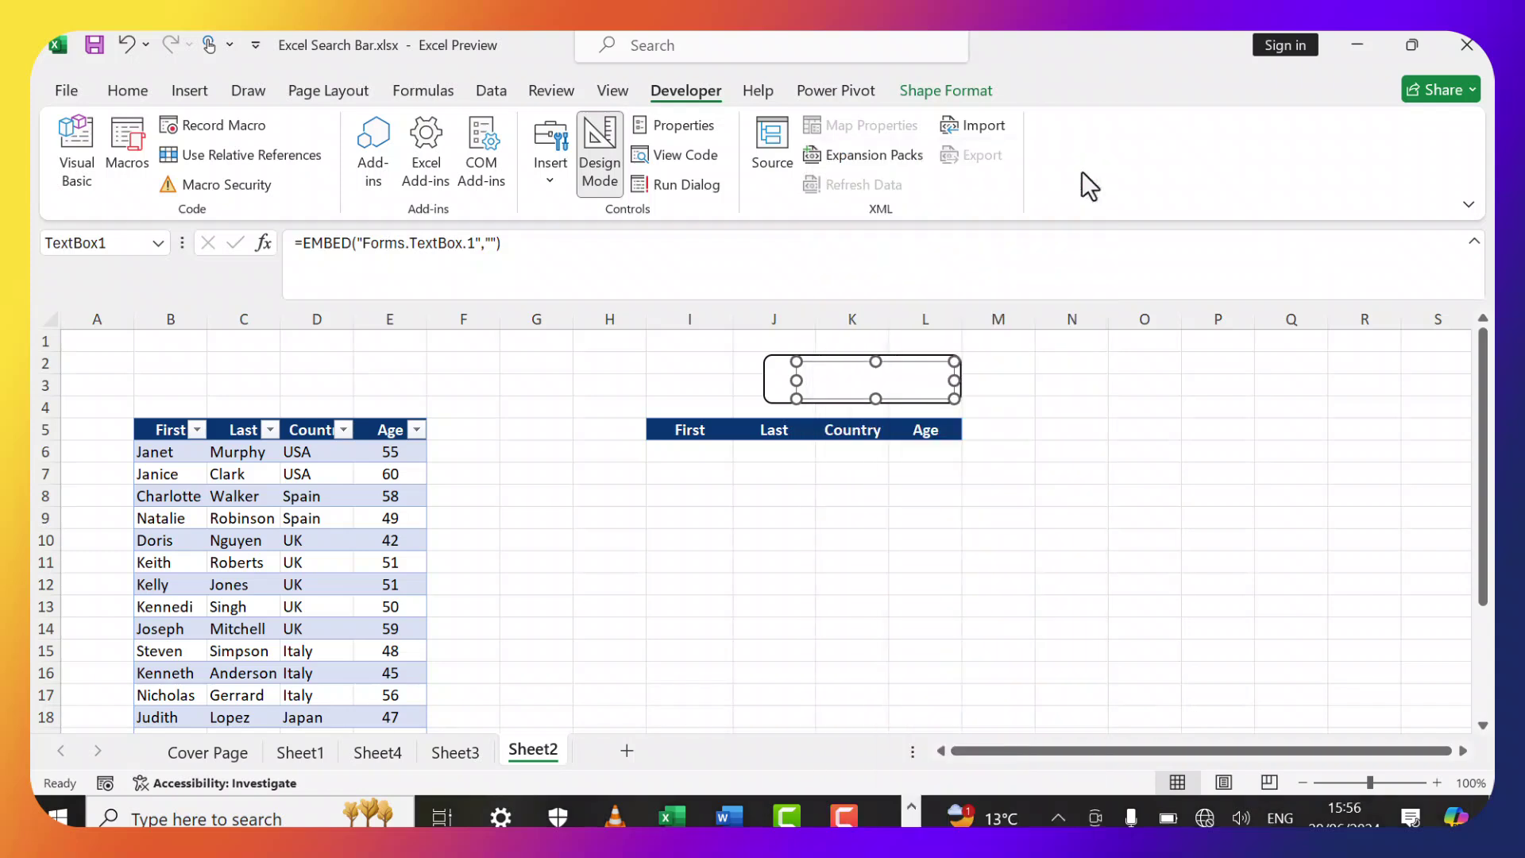
{"action": "left_click", "coordinate": [1070, 381]}
{"action": "left_click", "coordinate": [834, 378]}
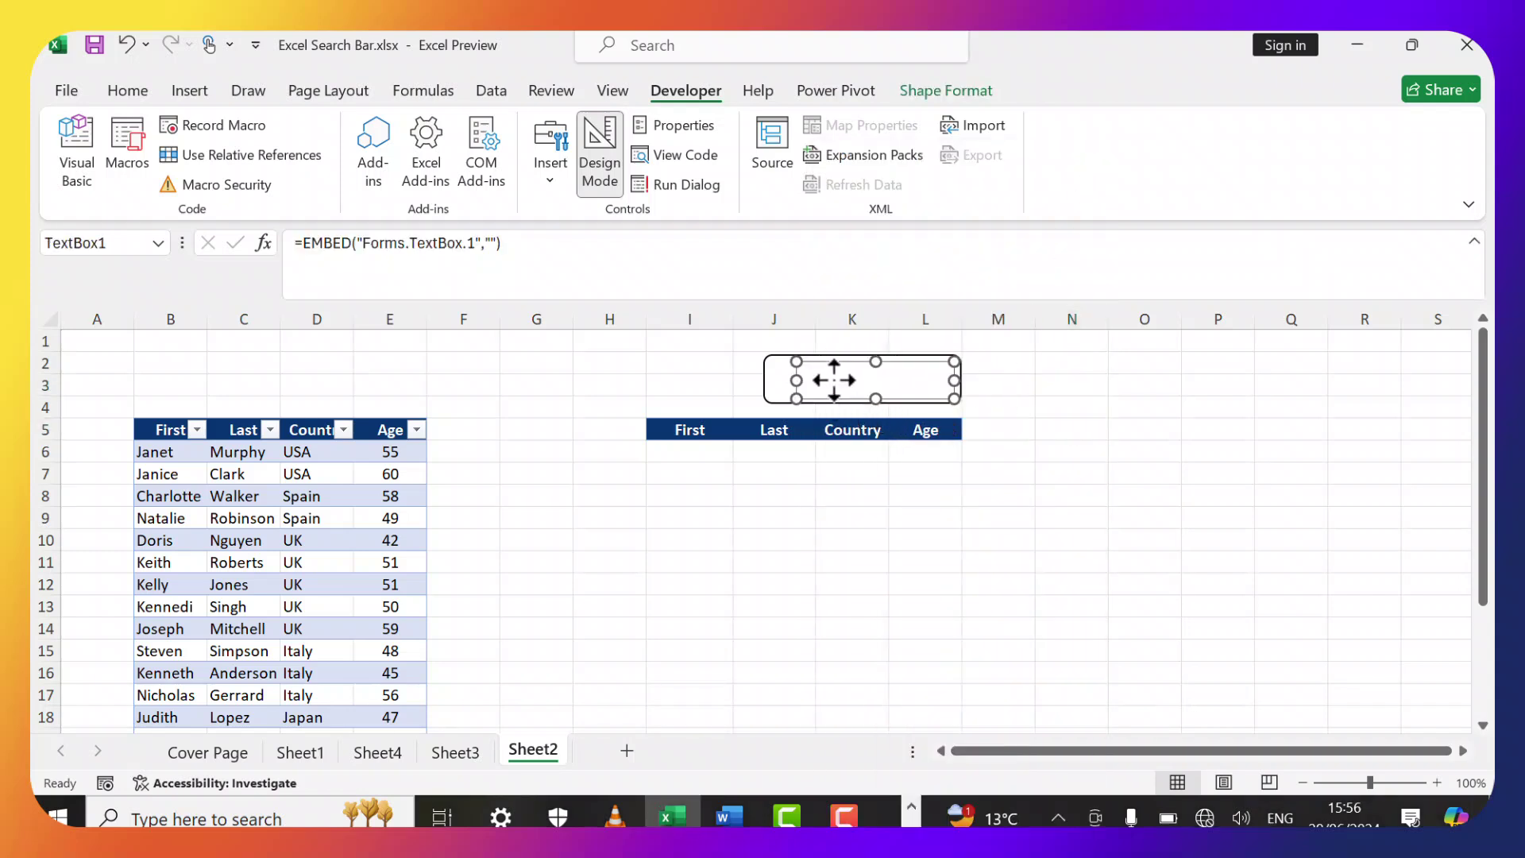
{"action": "left_click", "coordinate": [1096, 405]}
{"action": "left_click", "coordinate": [861, 376]}
Set TextBox1's SpecialEffect back to 2 - fmSpecialEffectSunken and close Properties.
{"action": "right_click", "coordinate": [861, 370]}
{"action": "left_click", "coordinate": [953, 491]}
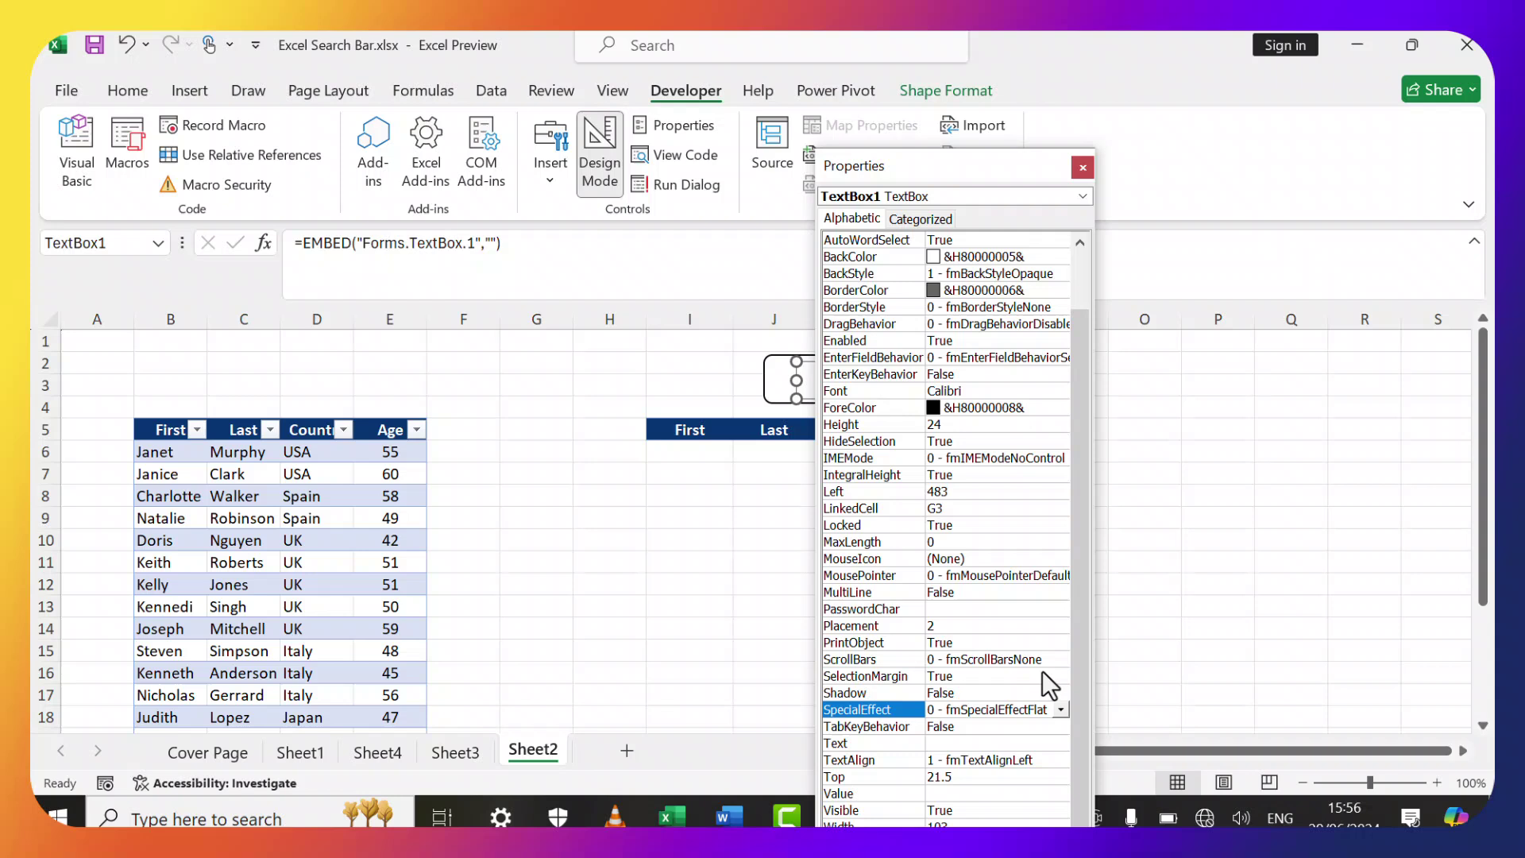
{"action": "left_click", "coordinate": [1061, 710]}
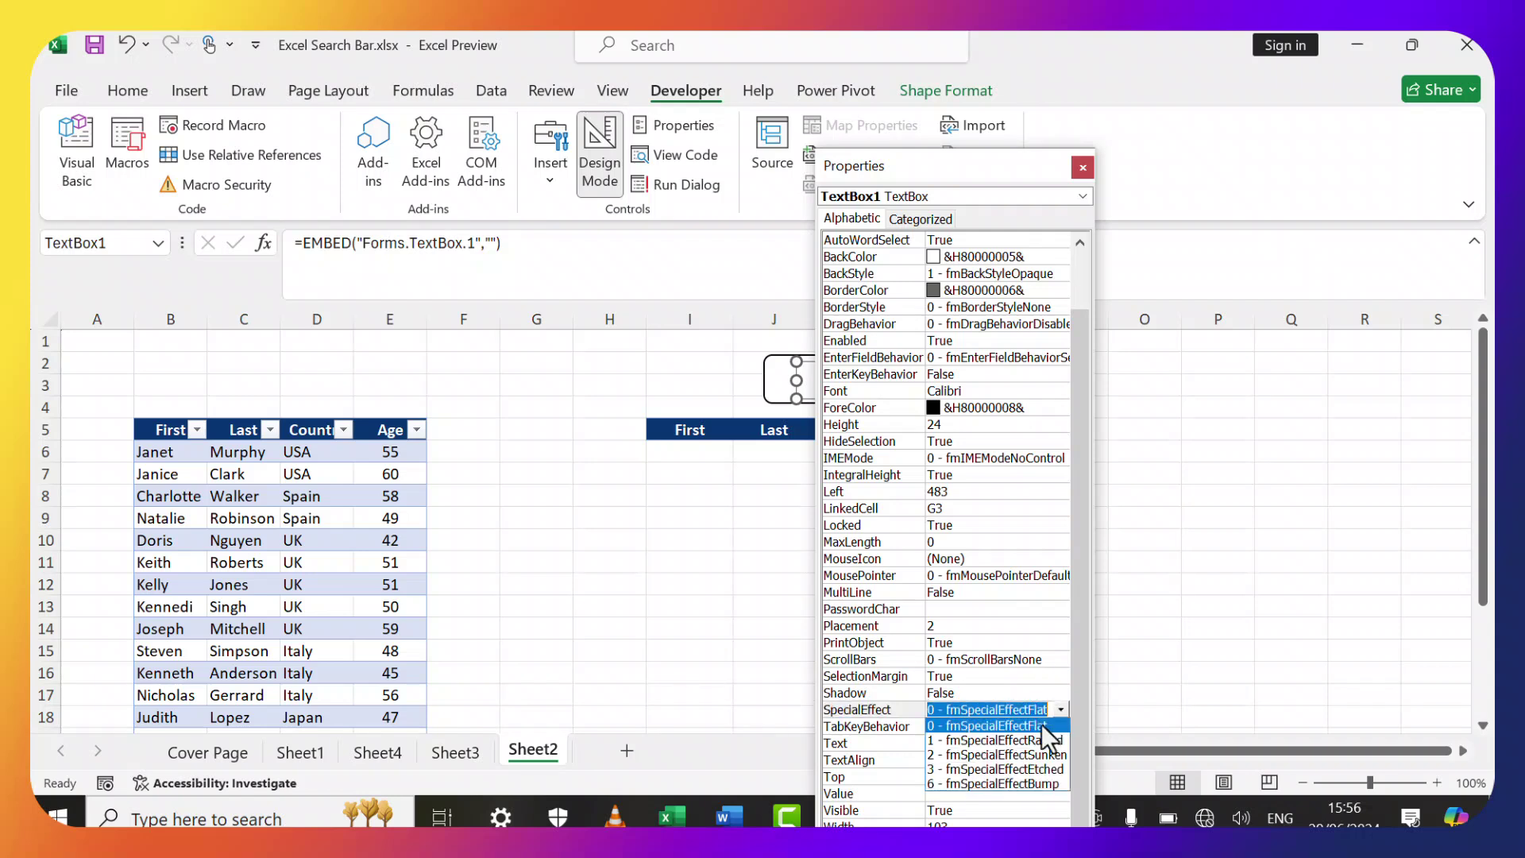
{"action": "left_click", "coordinate": [998, 755]}
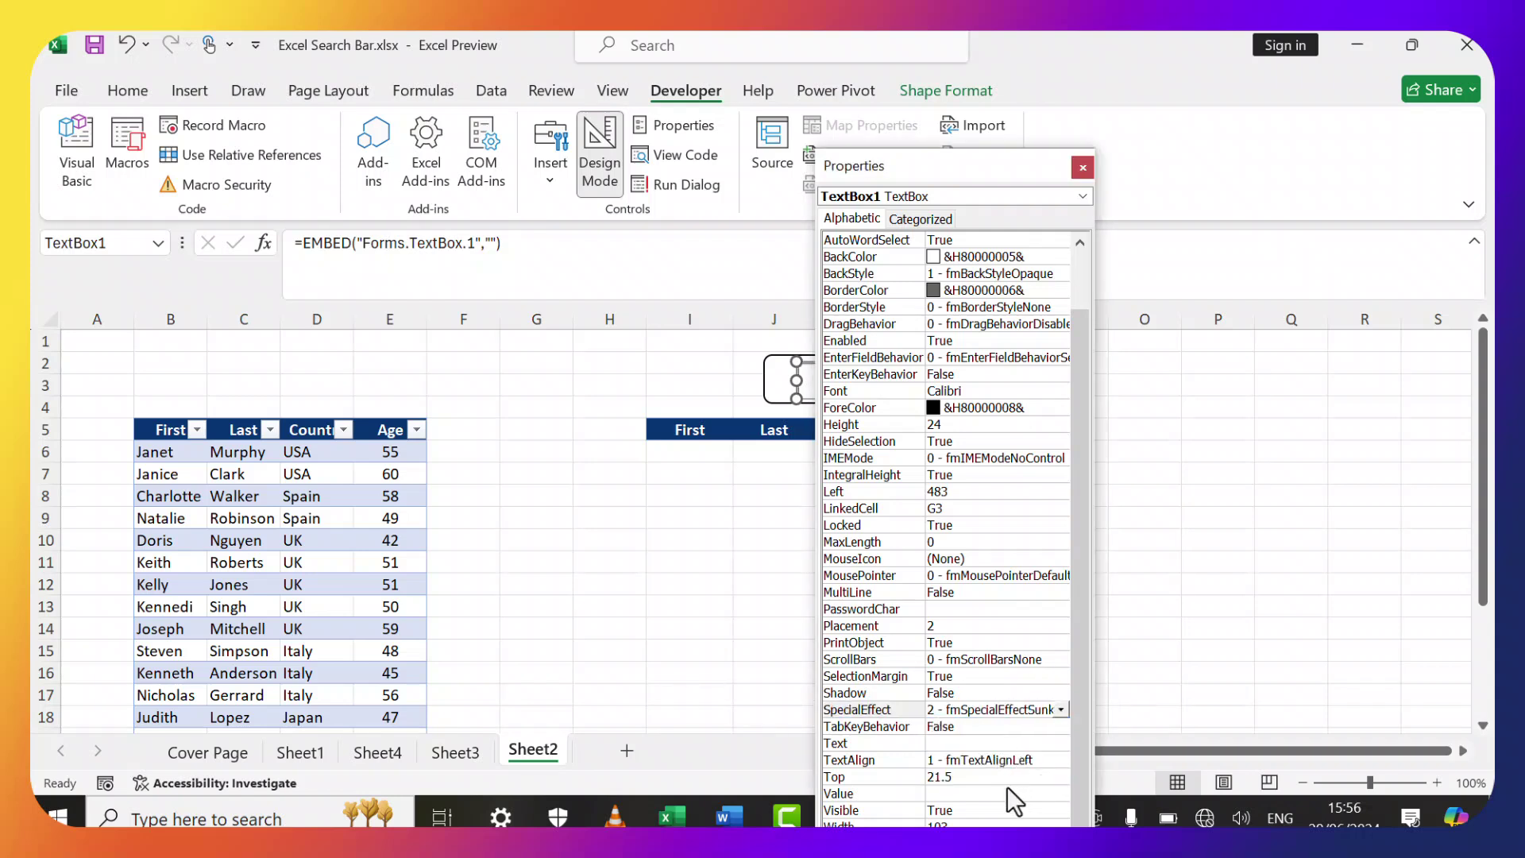
{"action": "left_click", "coordinate": [1081, 167]}
{"action": "left_click", "coordinate": [1072, 385]}
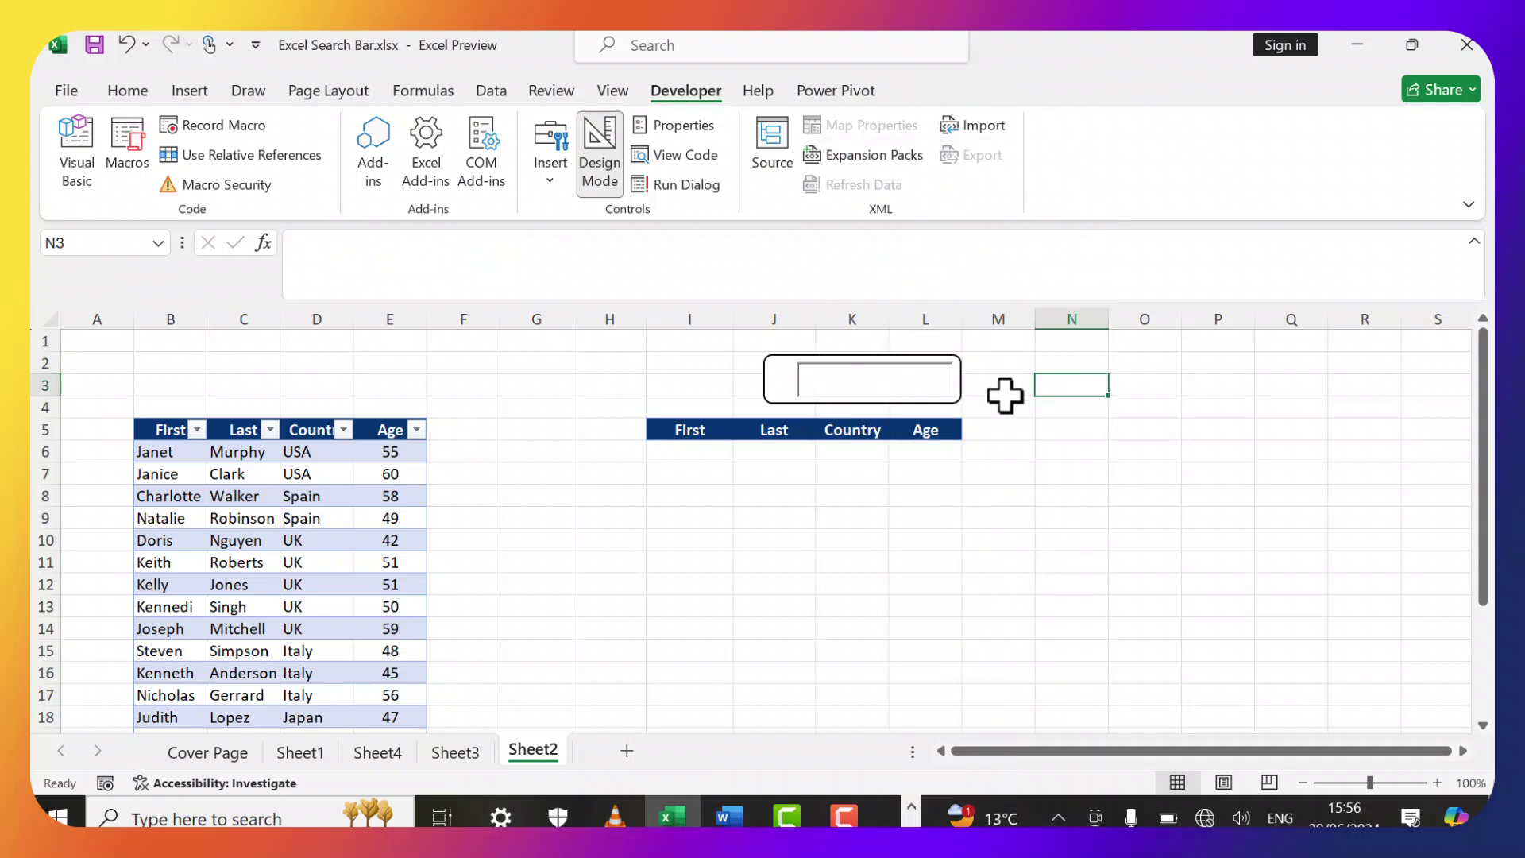
{"action": "left_click", "coordinate": [863, 387]}
{"action": "left_click", "coordinate": [1038, 392]}
{"action": "left_click", "coordinate": [193, 93]}
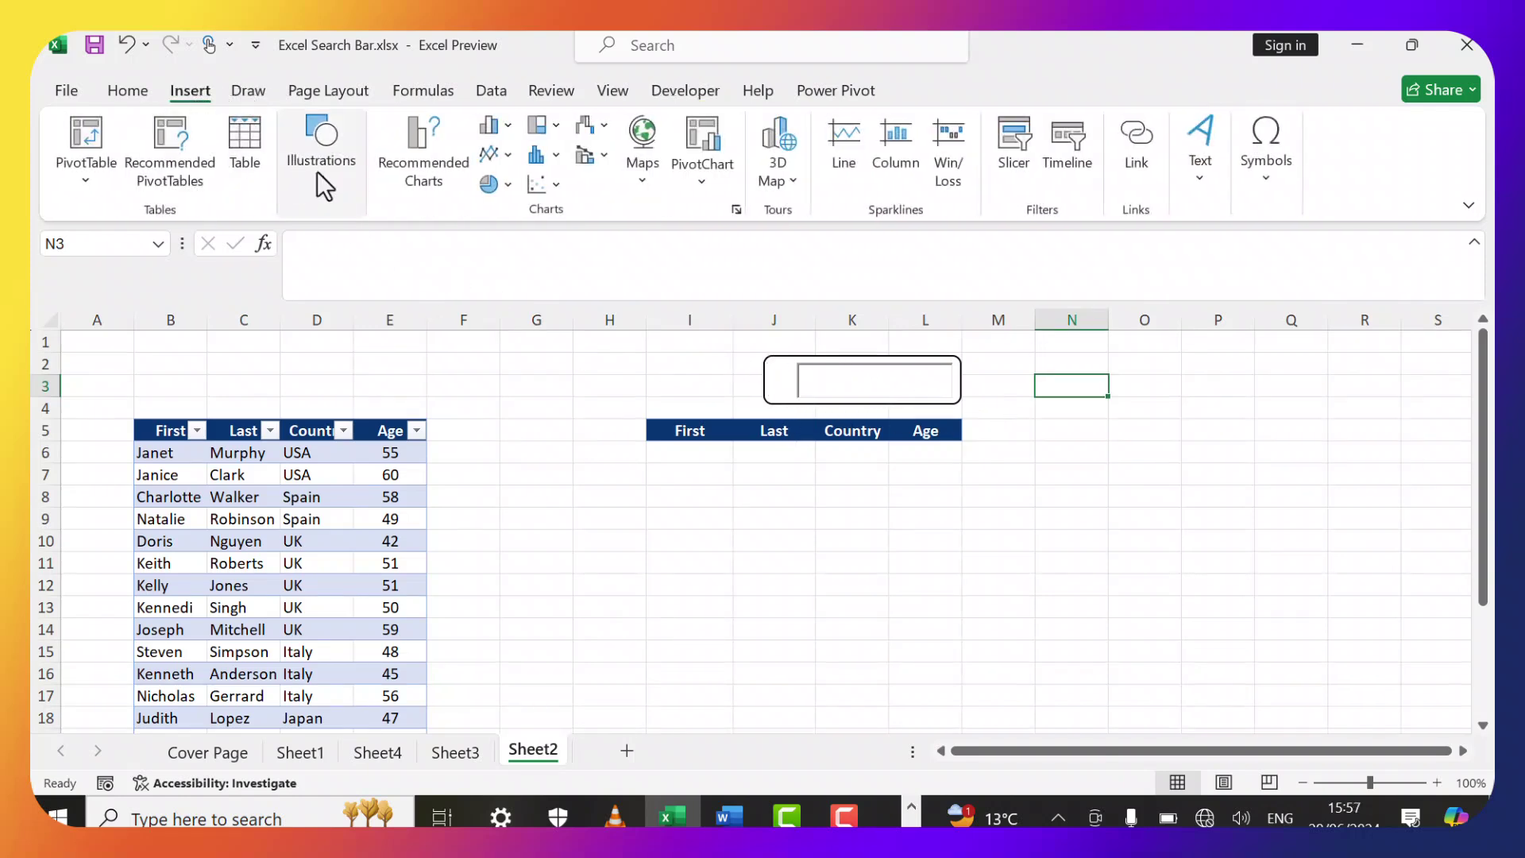
{"action": "left_click", "coordinate": [319, 173]}
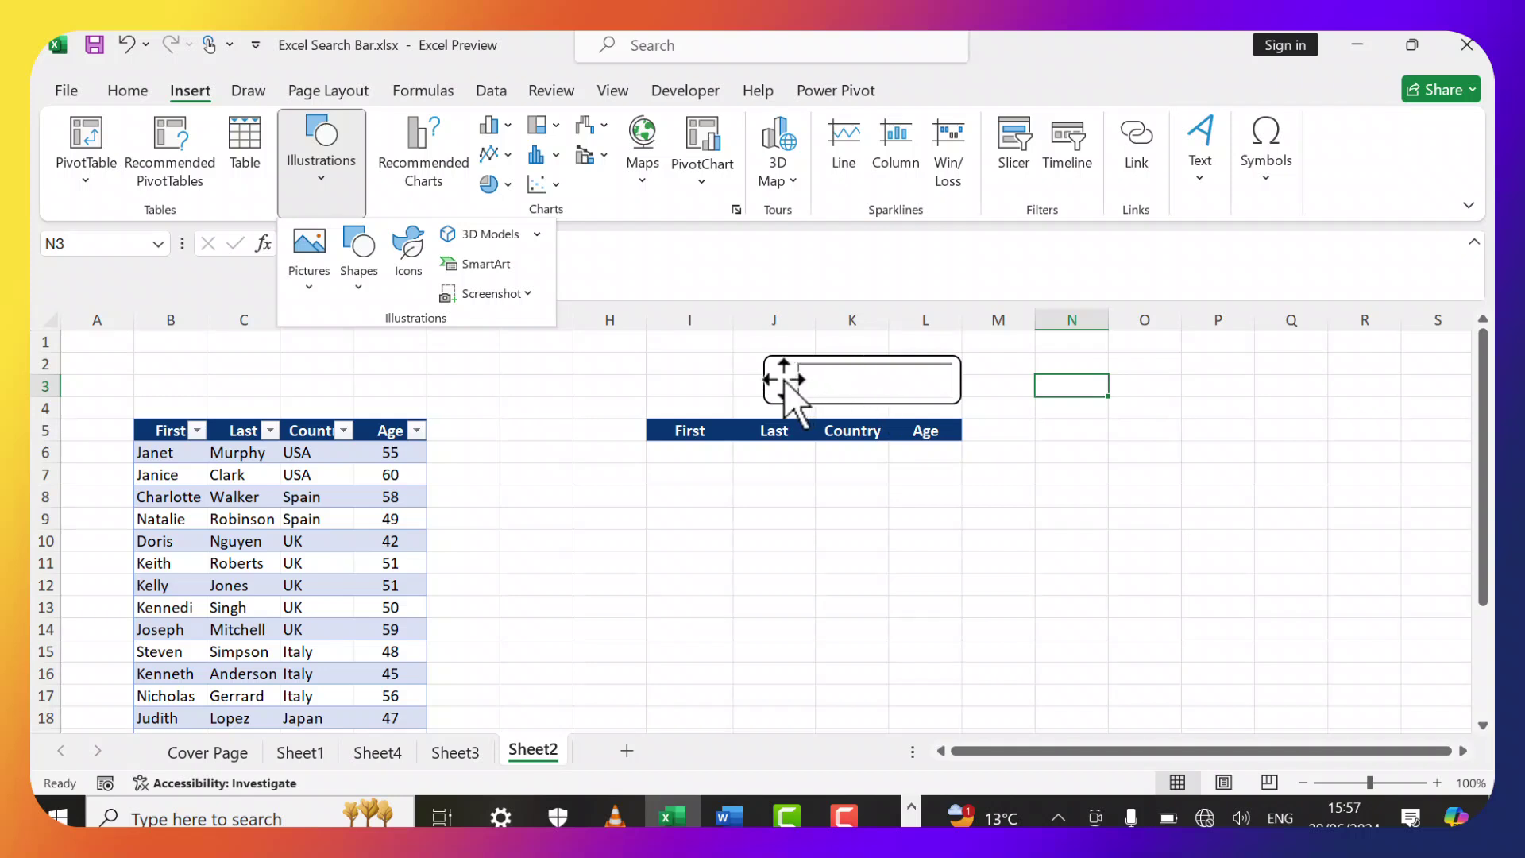
{"action": "left_click", "coordinate": [1088, 389]}
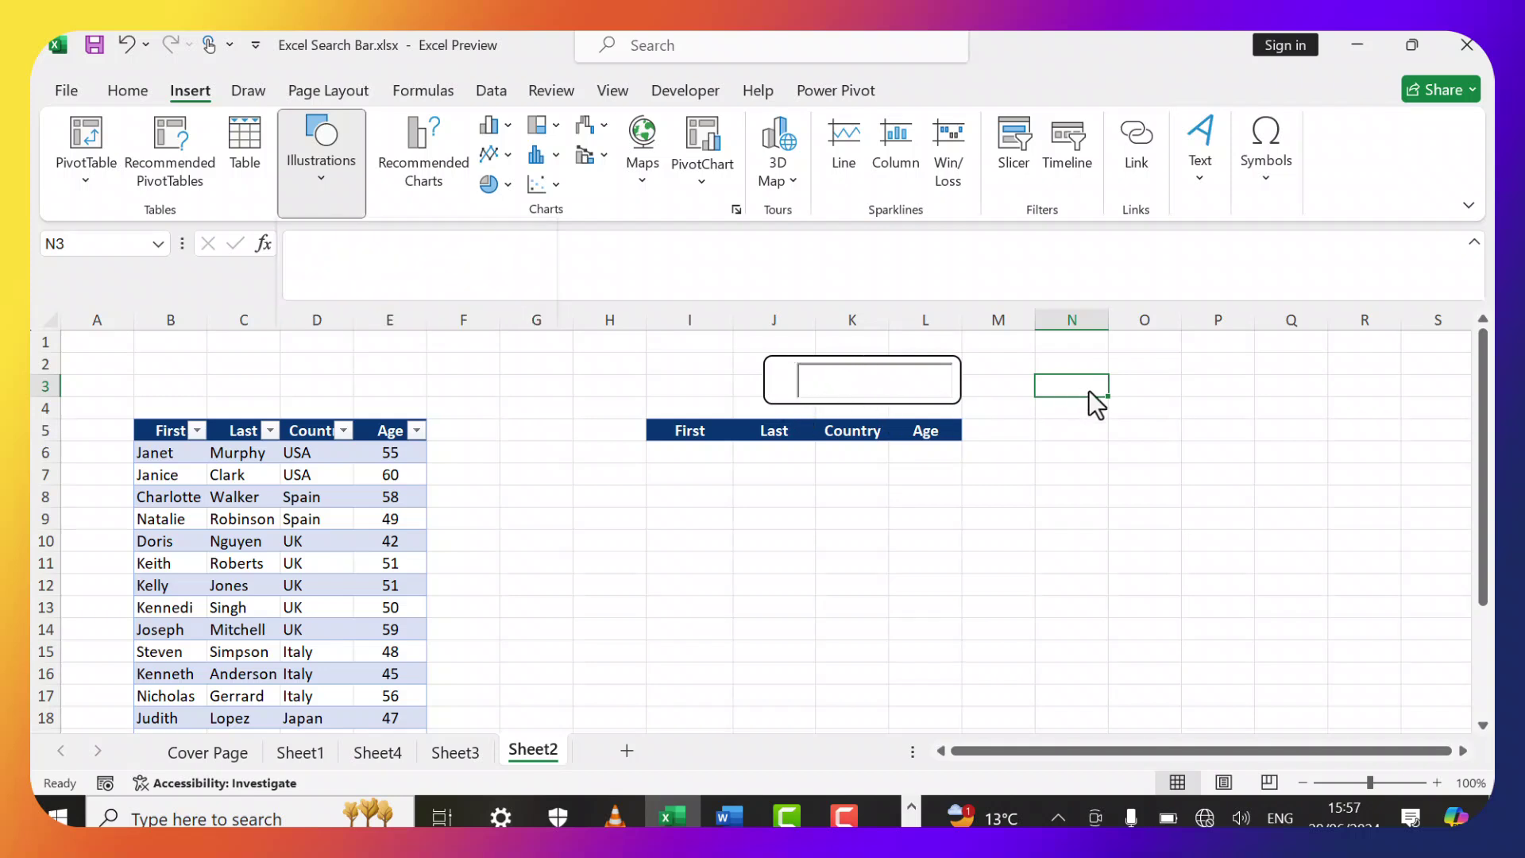
{"action": "left_click", "coordinate": [691, 452]}
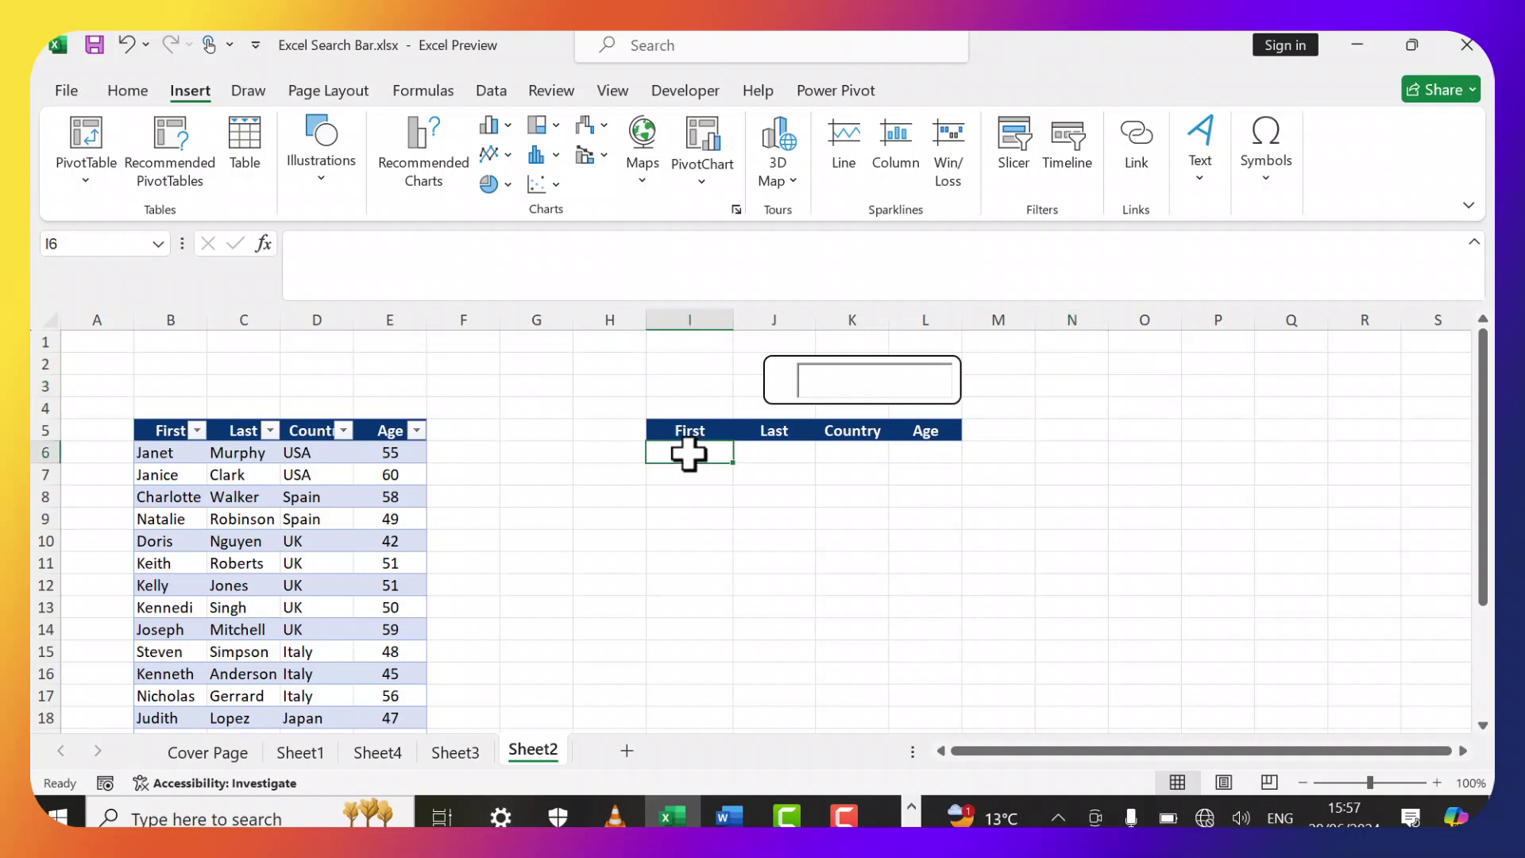
Change the Table Name from Residence3 to Fit in Table Design and verify it.
{"action": "left_click", "coordinate": [590, 475]}
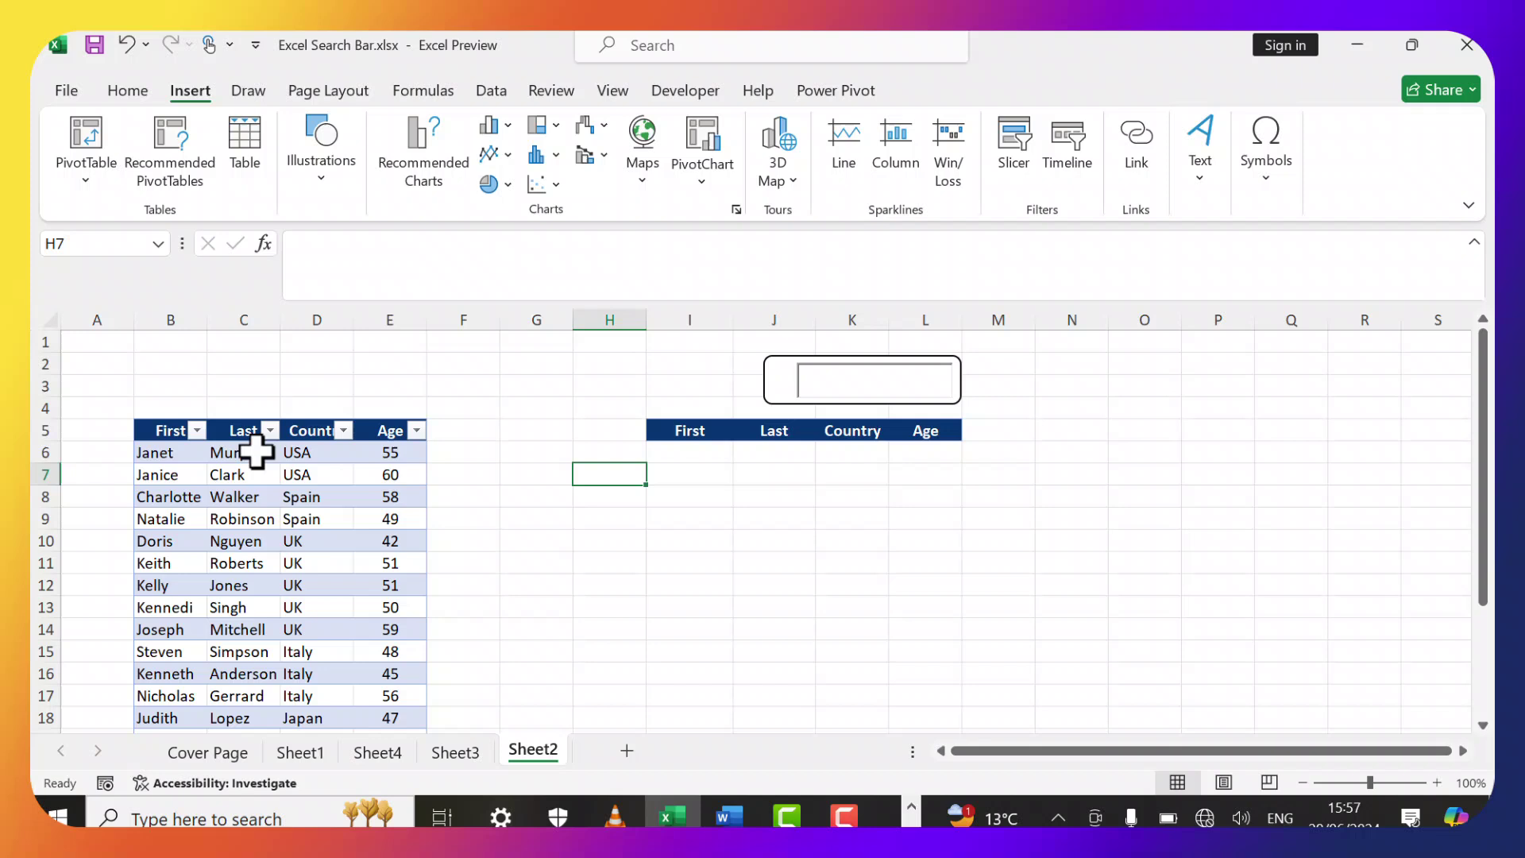
{"action": "left_click", "coordinate": [255, 453]}
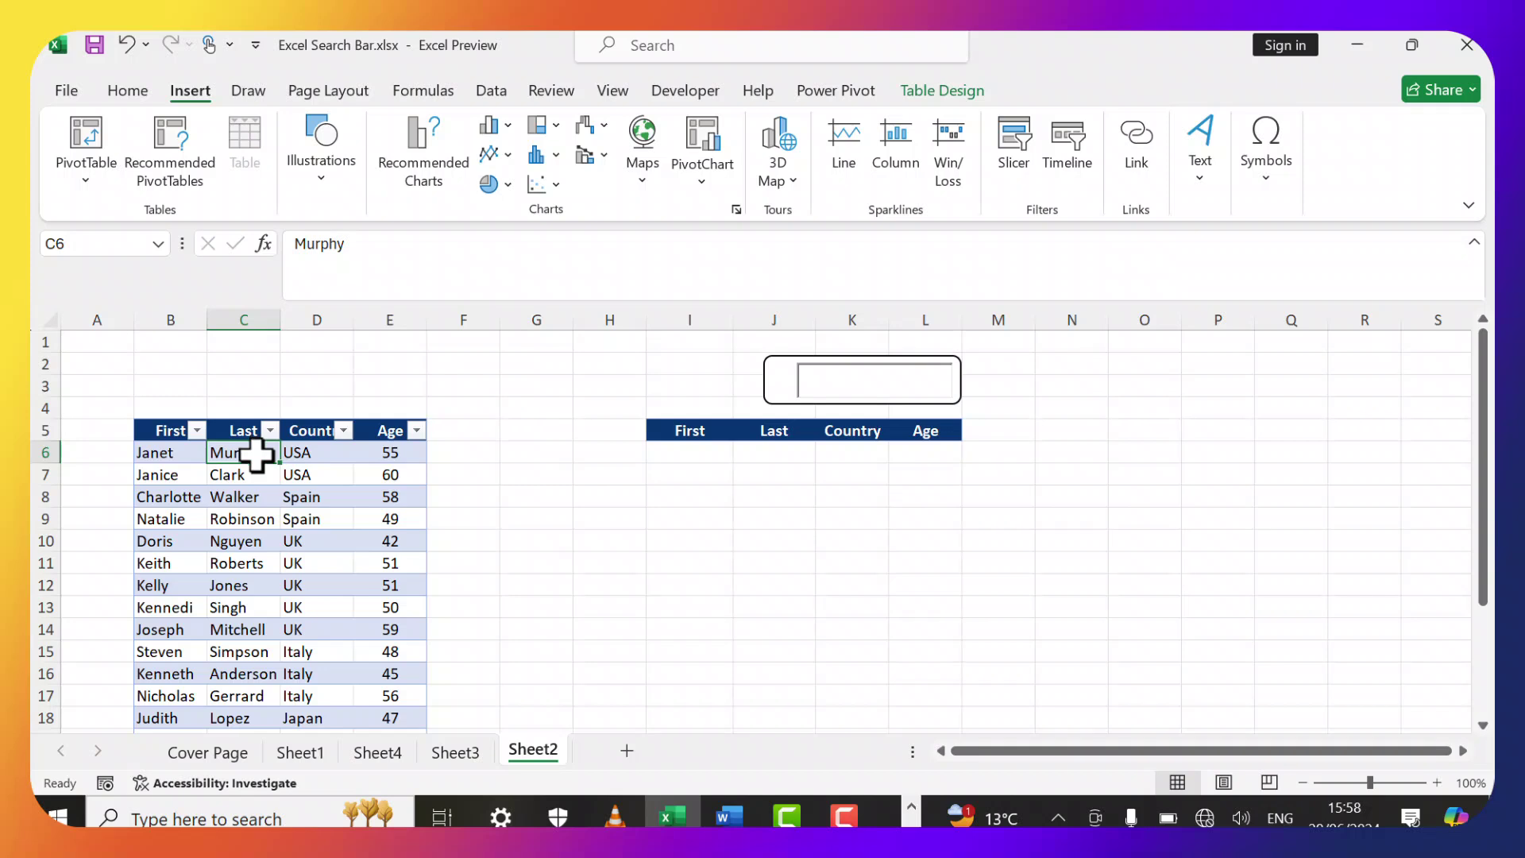
{"action": "left_click", "coordinate": [956, 87]}
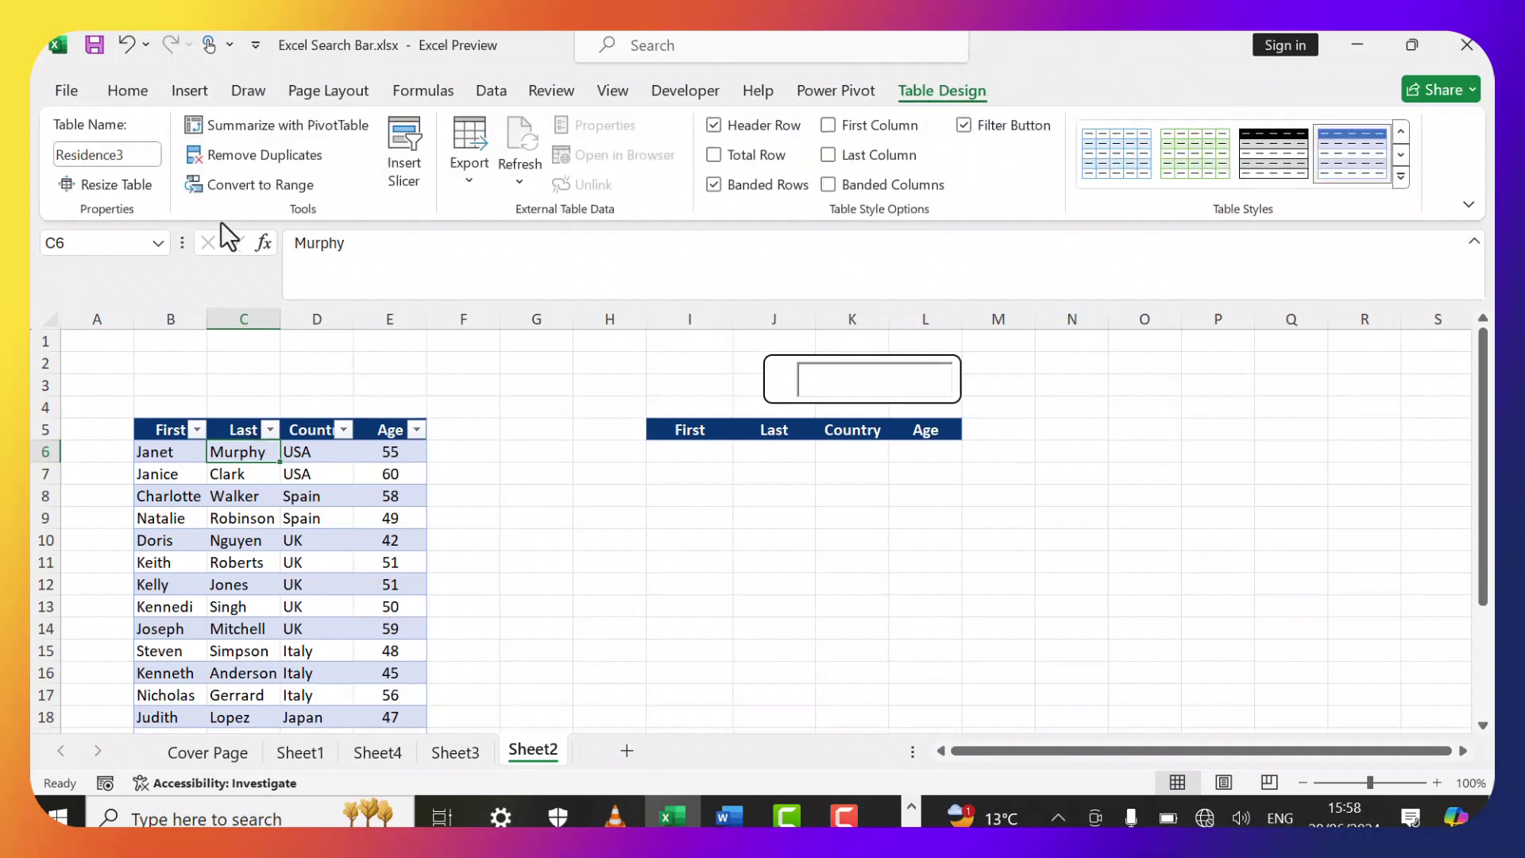
{"action": "left_click", "coordinate": [139, 157]}
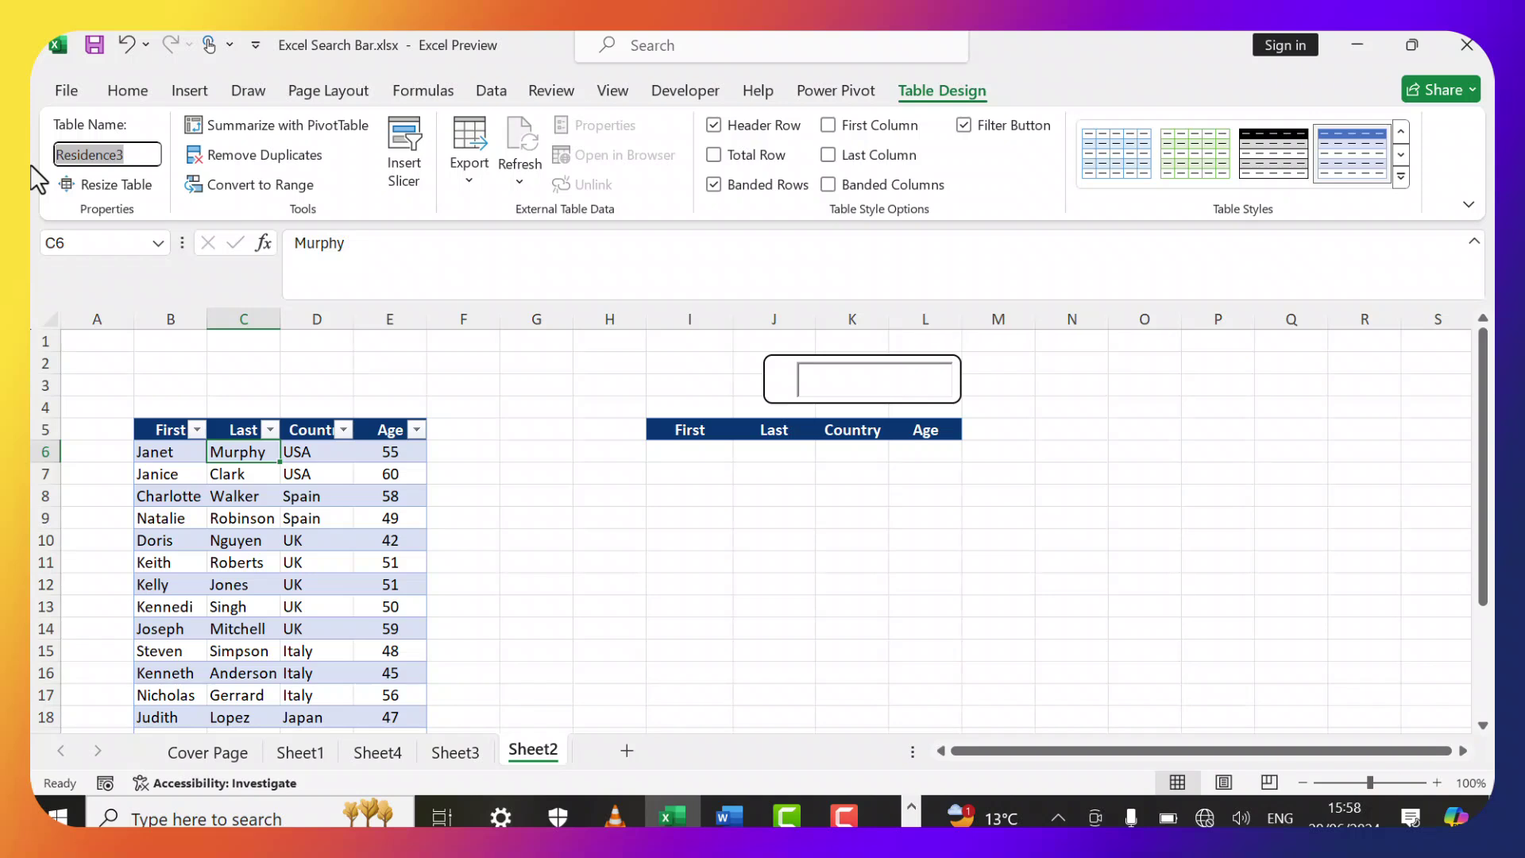
{"action": "type", "text": "Fit"}
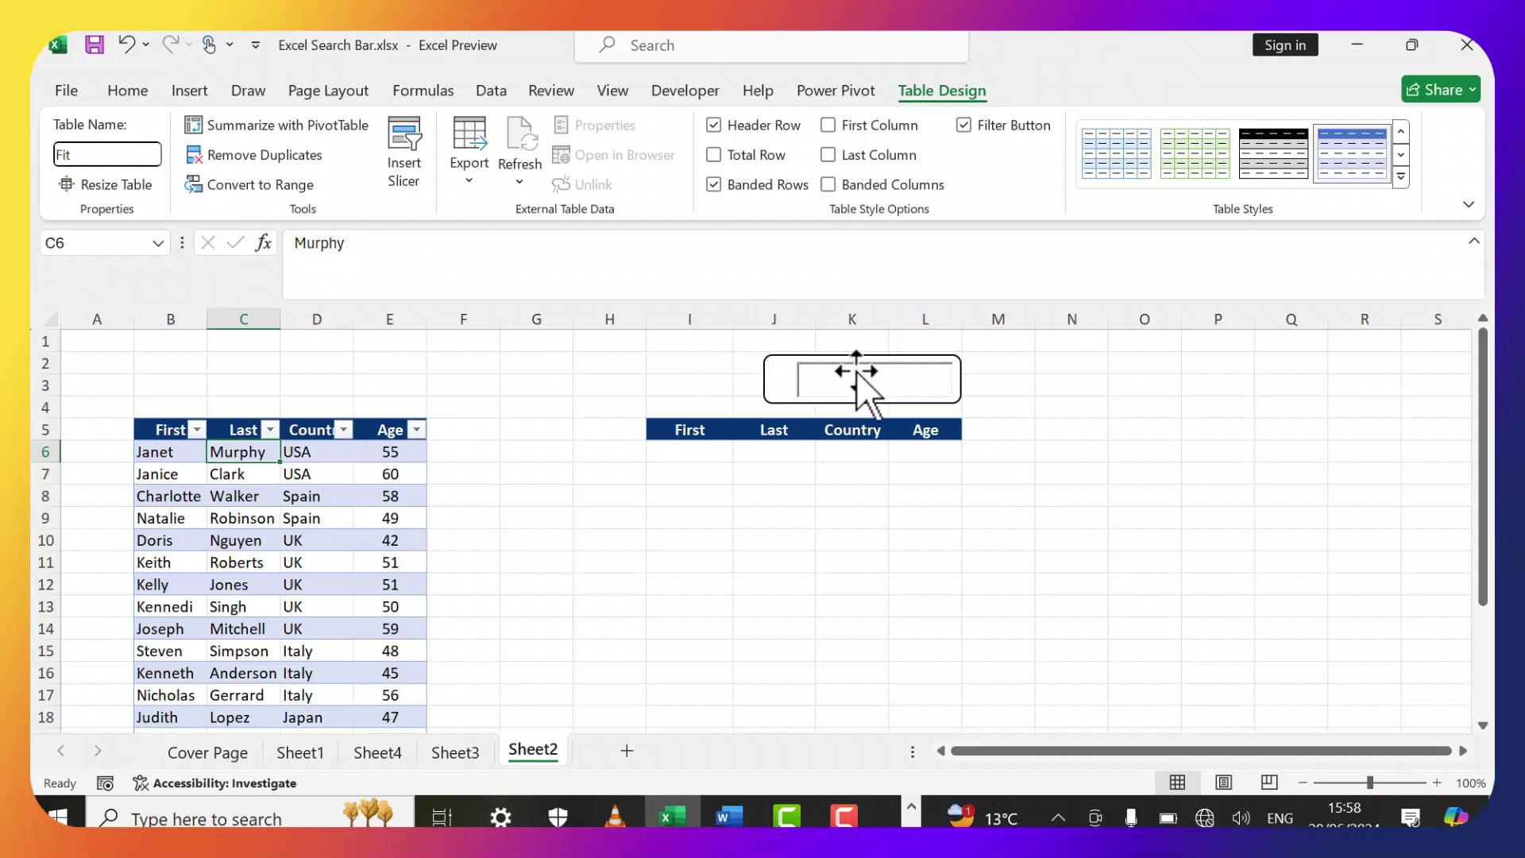
{"action": "left_click", "coordinate": [1049, 386]}
{"action": "left_click", "coordinate": [227, 475]}
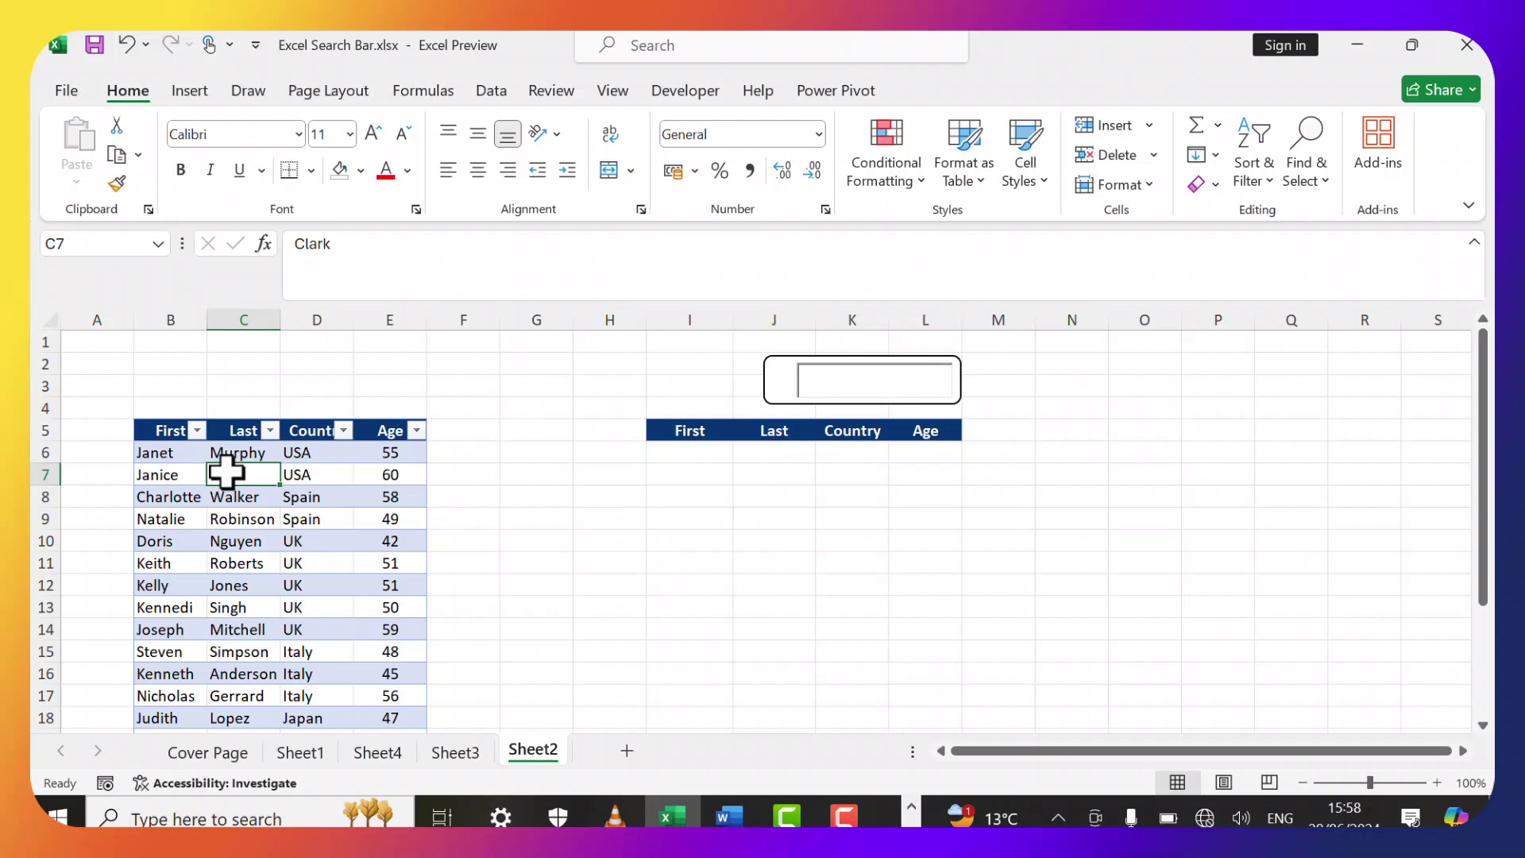
{"action": "left_click", "coordinate": [931, 89]}
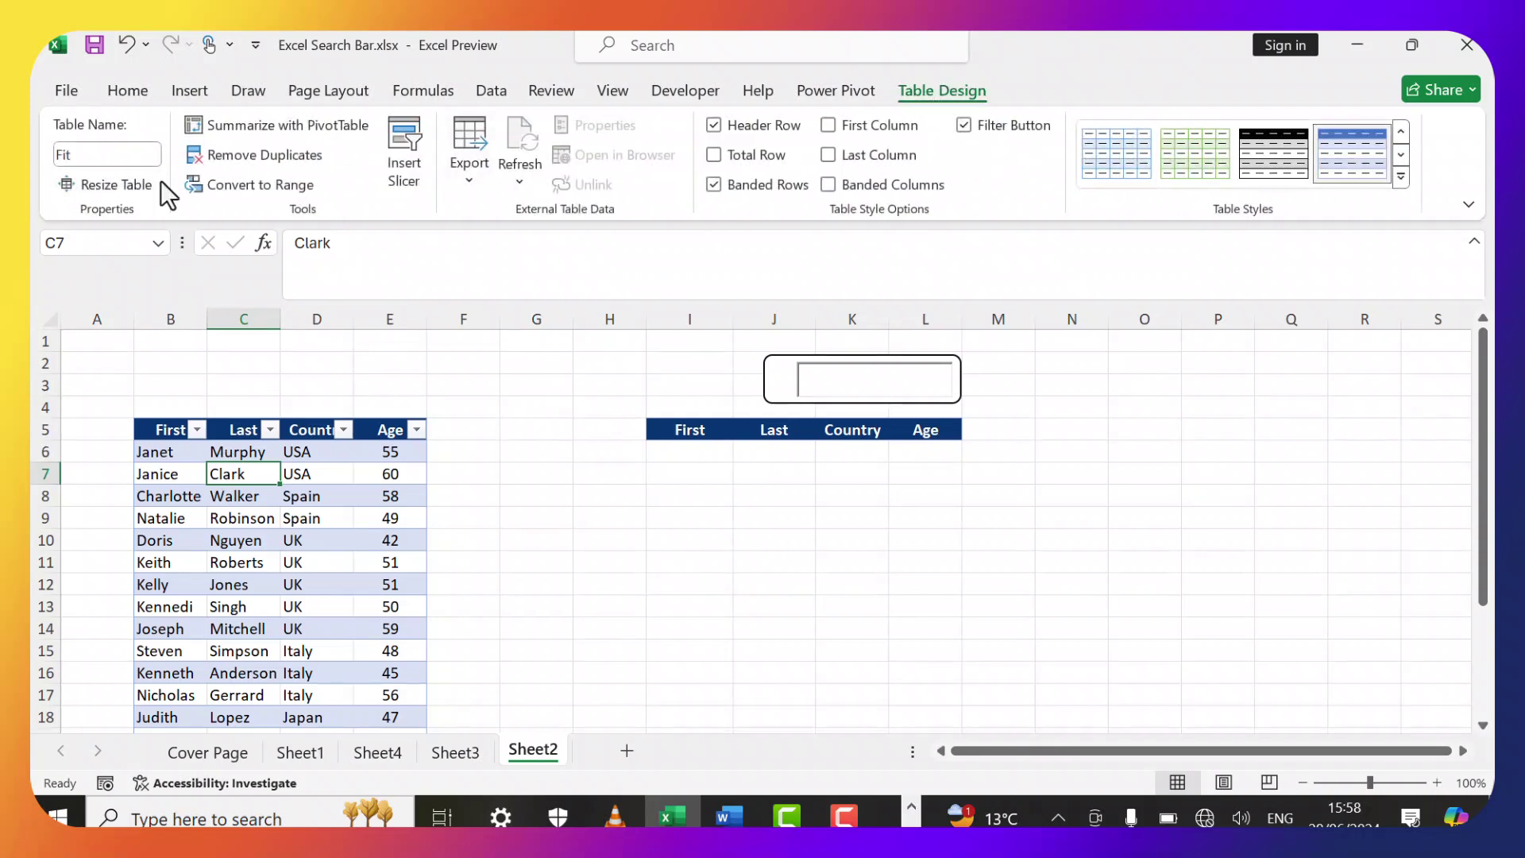
{"action": "left_click", "coordinate": [688, 517]}
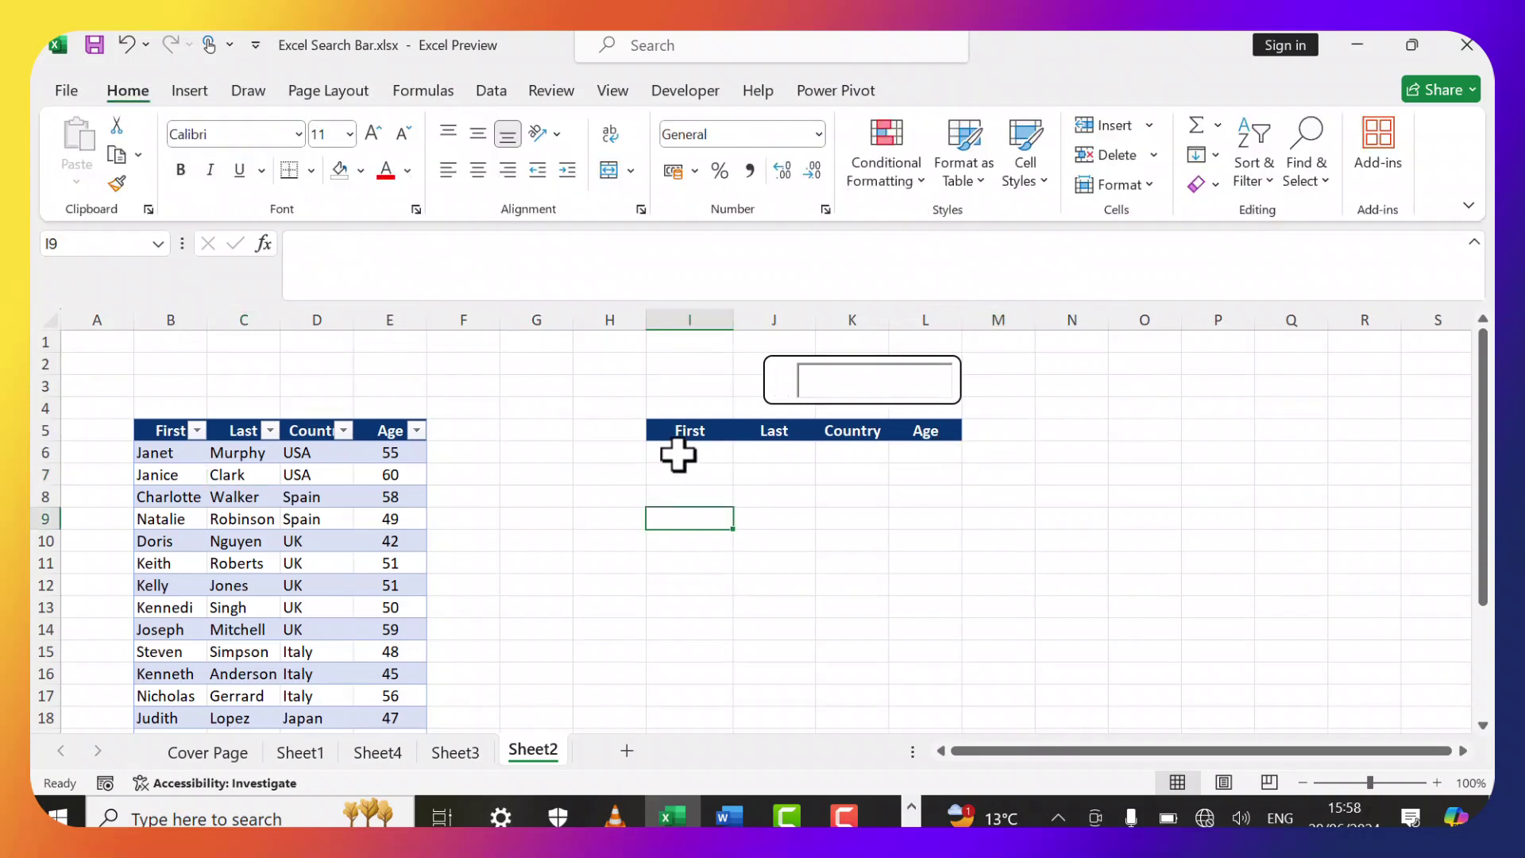
Enter =FILTER(Fit,Fit[First]=G3,"No Match") in cell I6.
{"action": "left_click", "coordinate": [679, 453]}
{"action": "type", "text": "="}
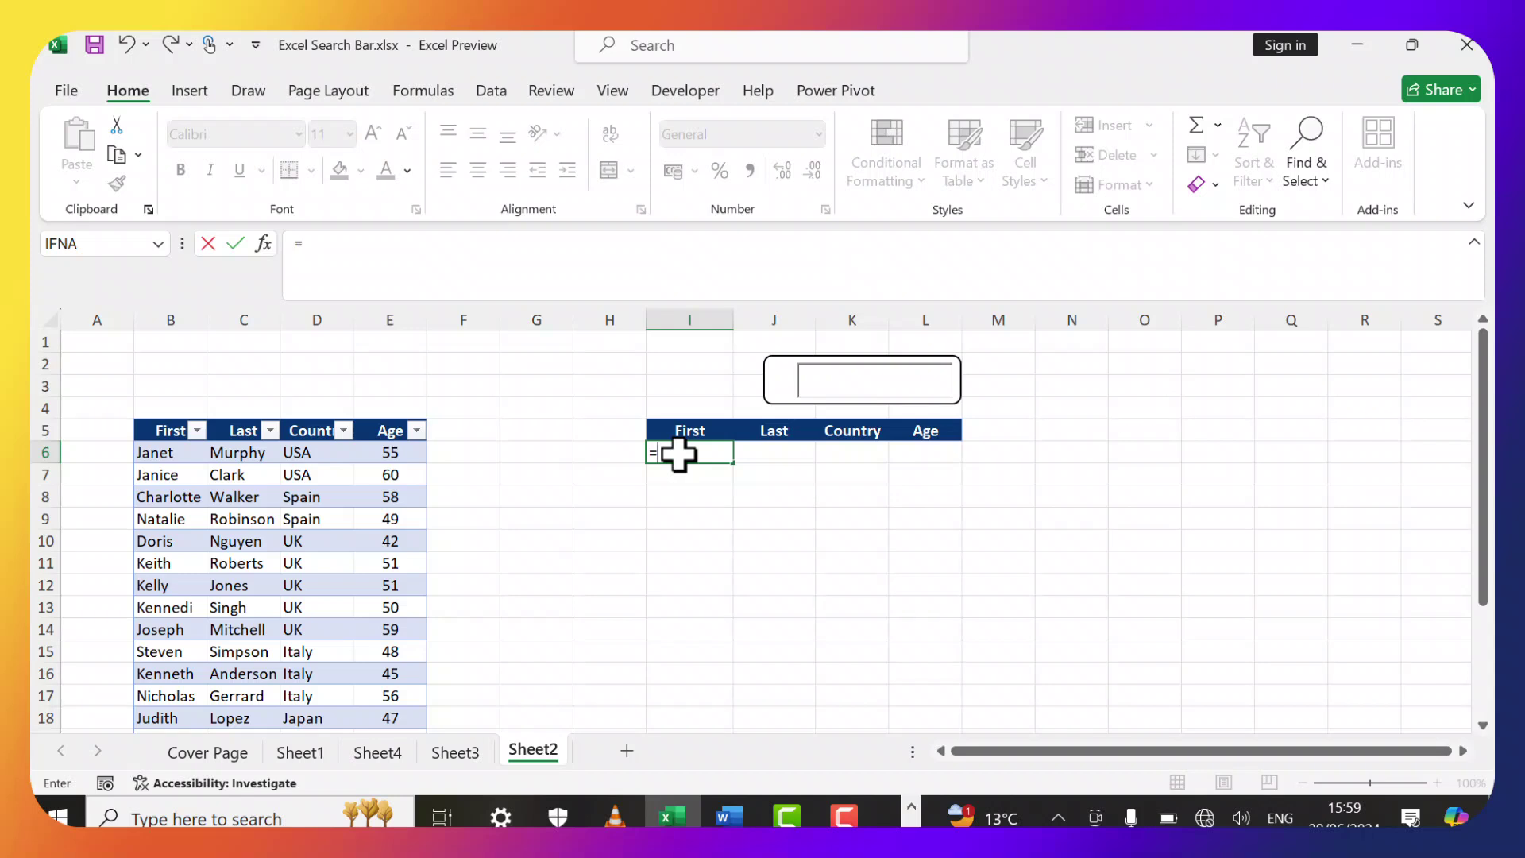
{"action": "type", "text": "filter"}
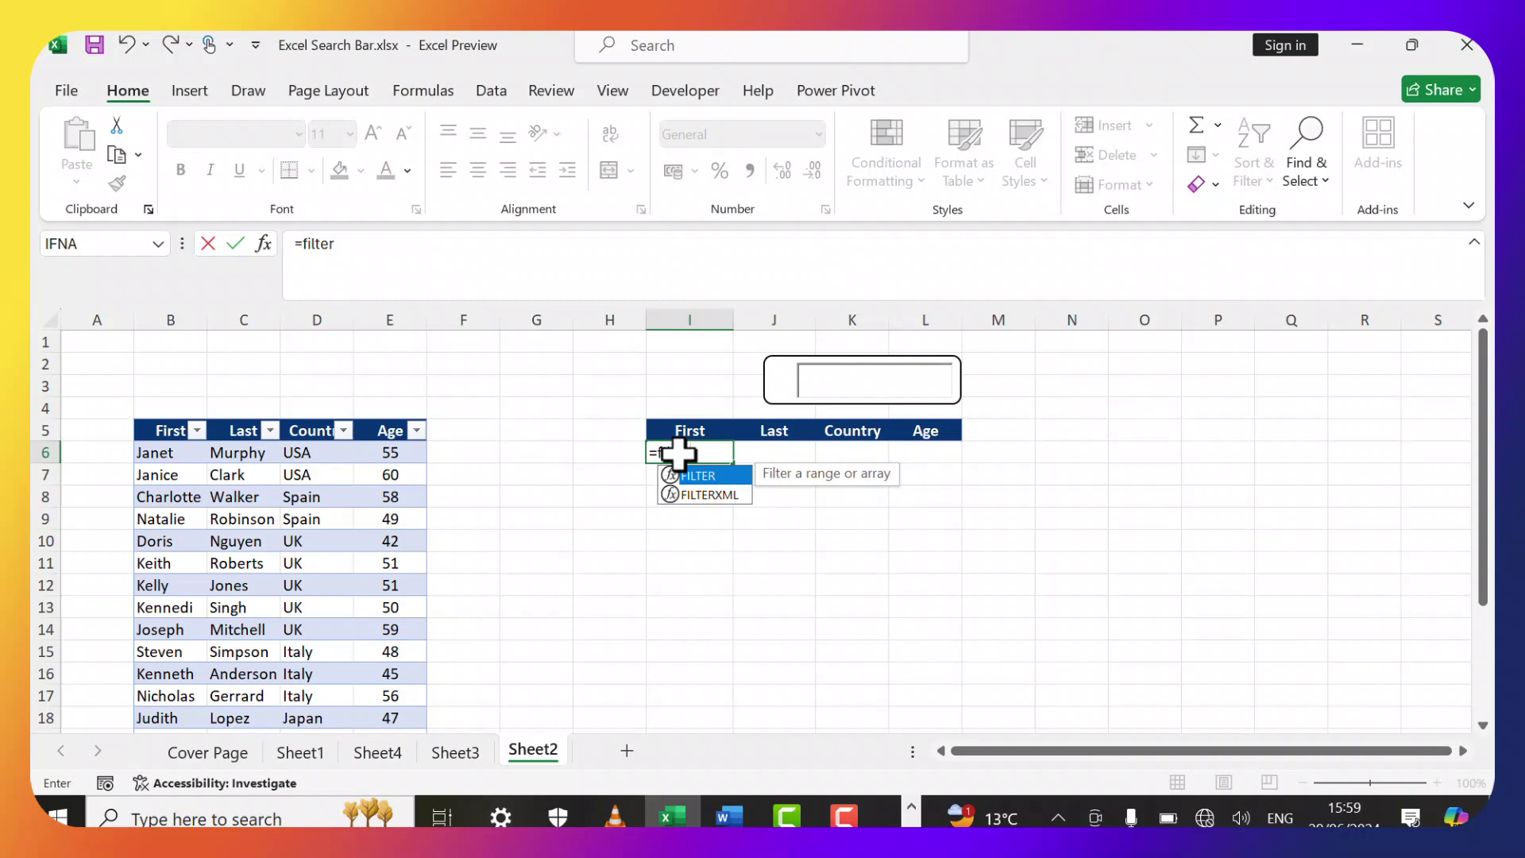
{"action": "key", "text": "Tab"}
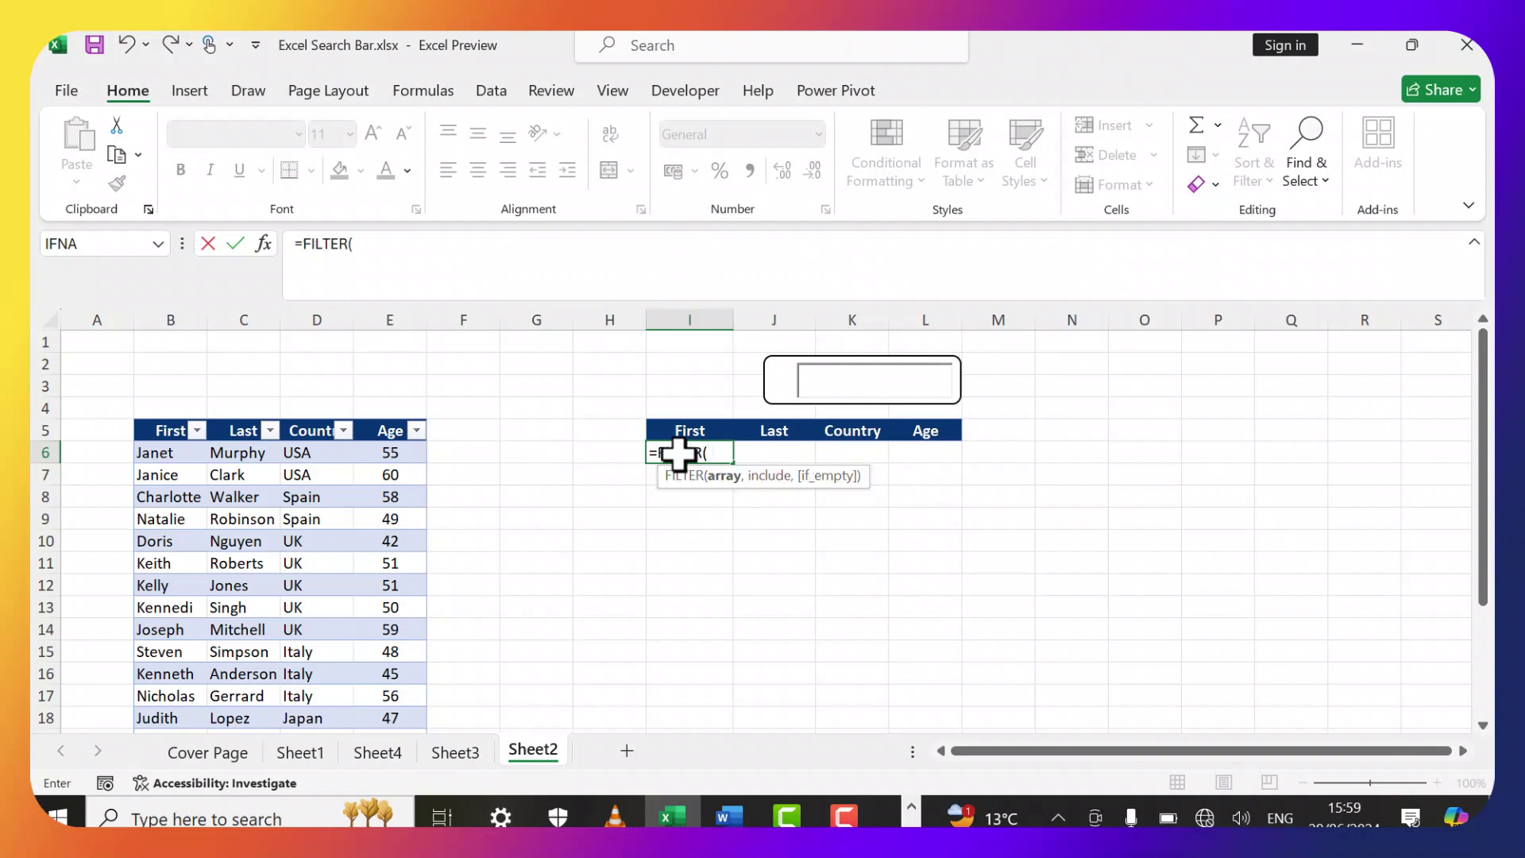
{"action": "type", "text": "fit"}
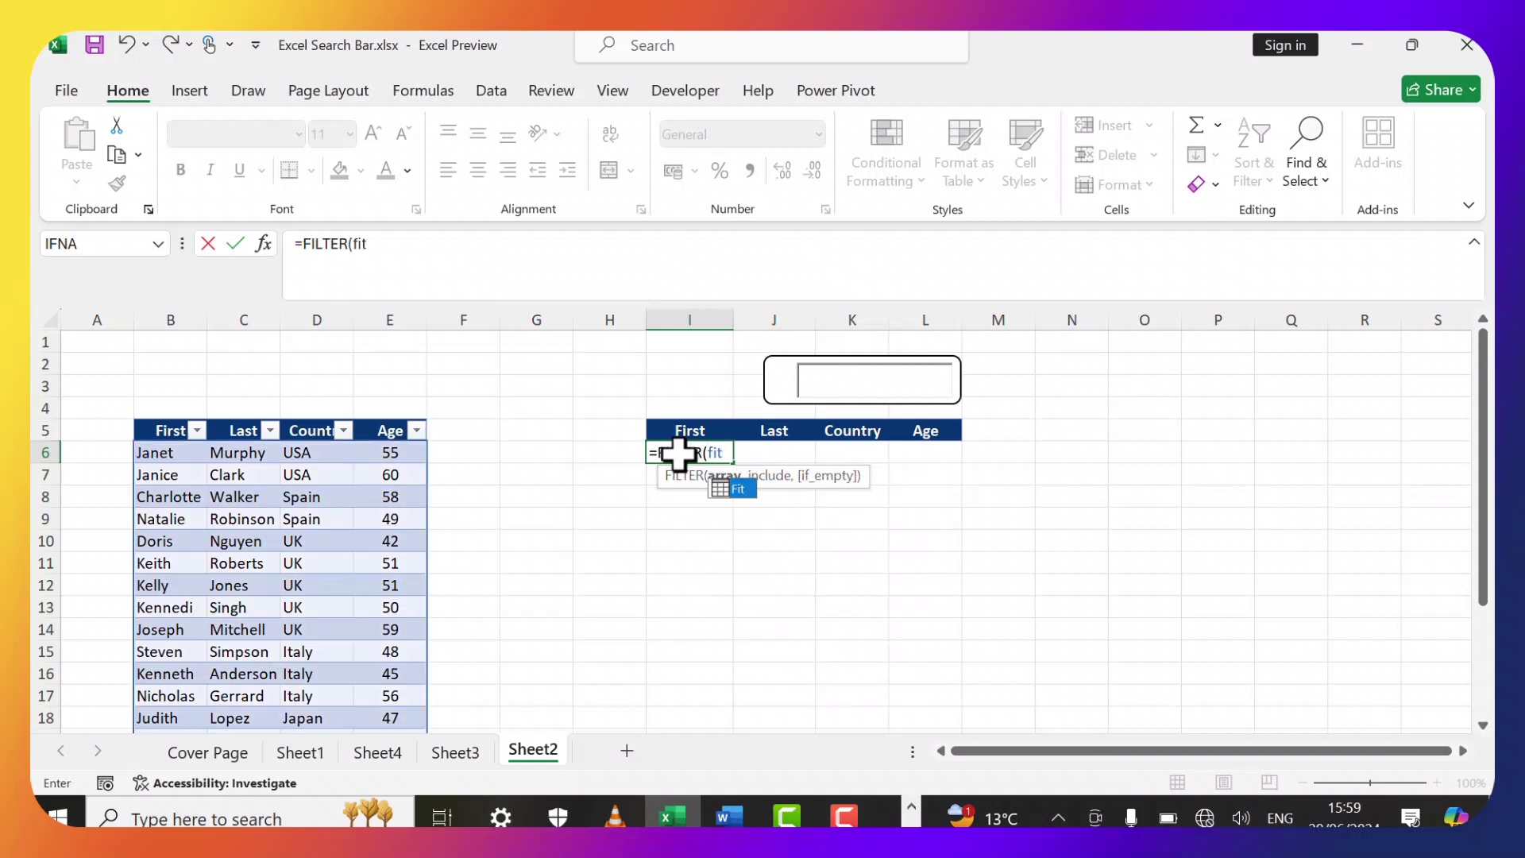
{"action": "type", "text": ","}
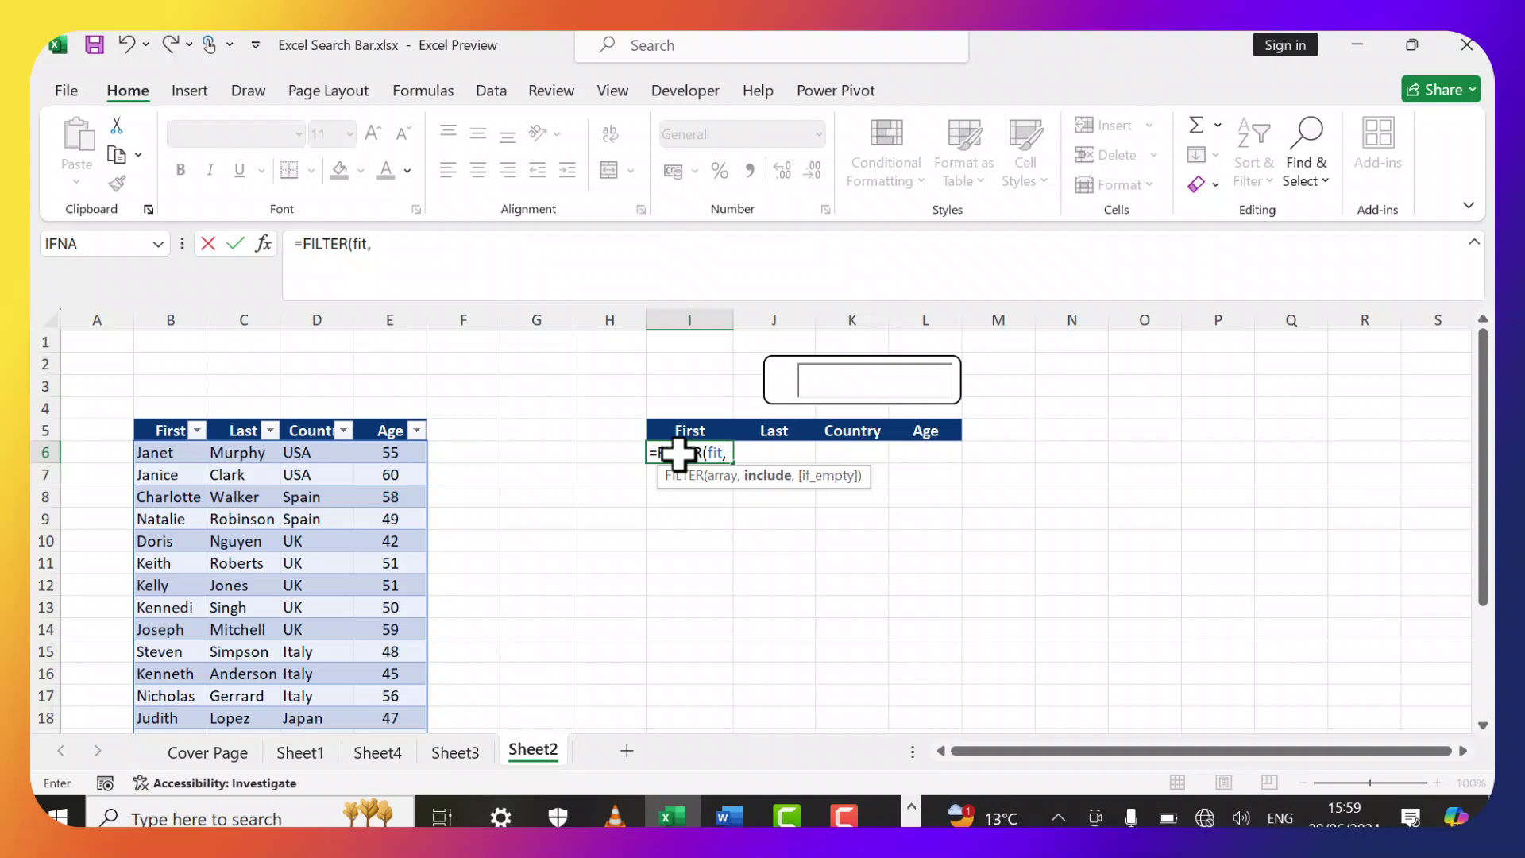
{"action": "type", "text": "fit"}
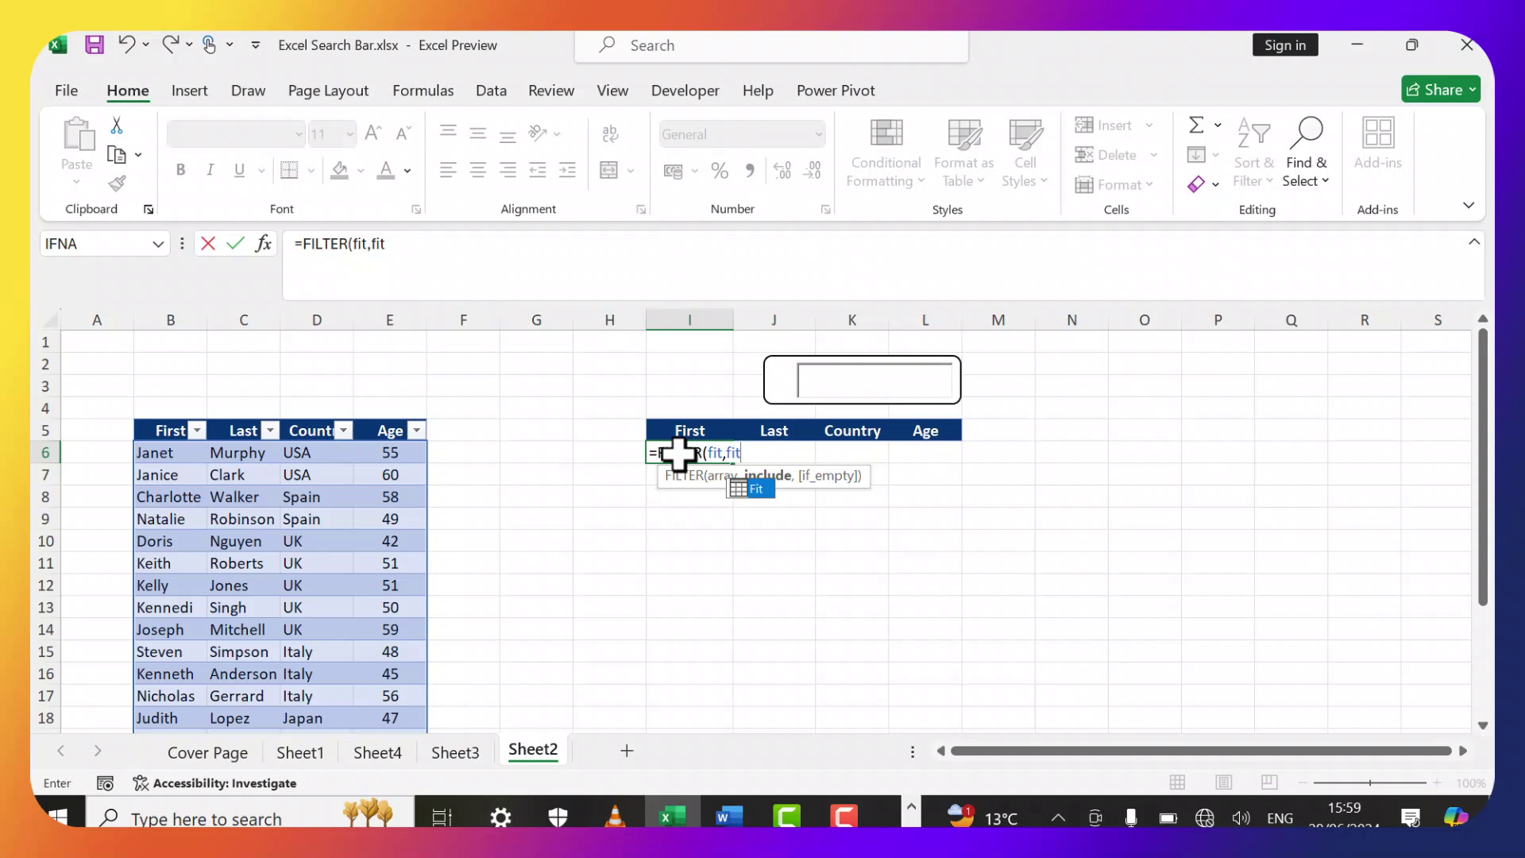
{"action": "type", "text": "["}
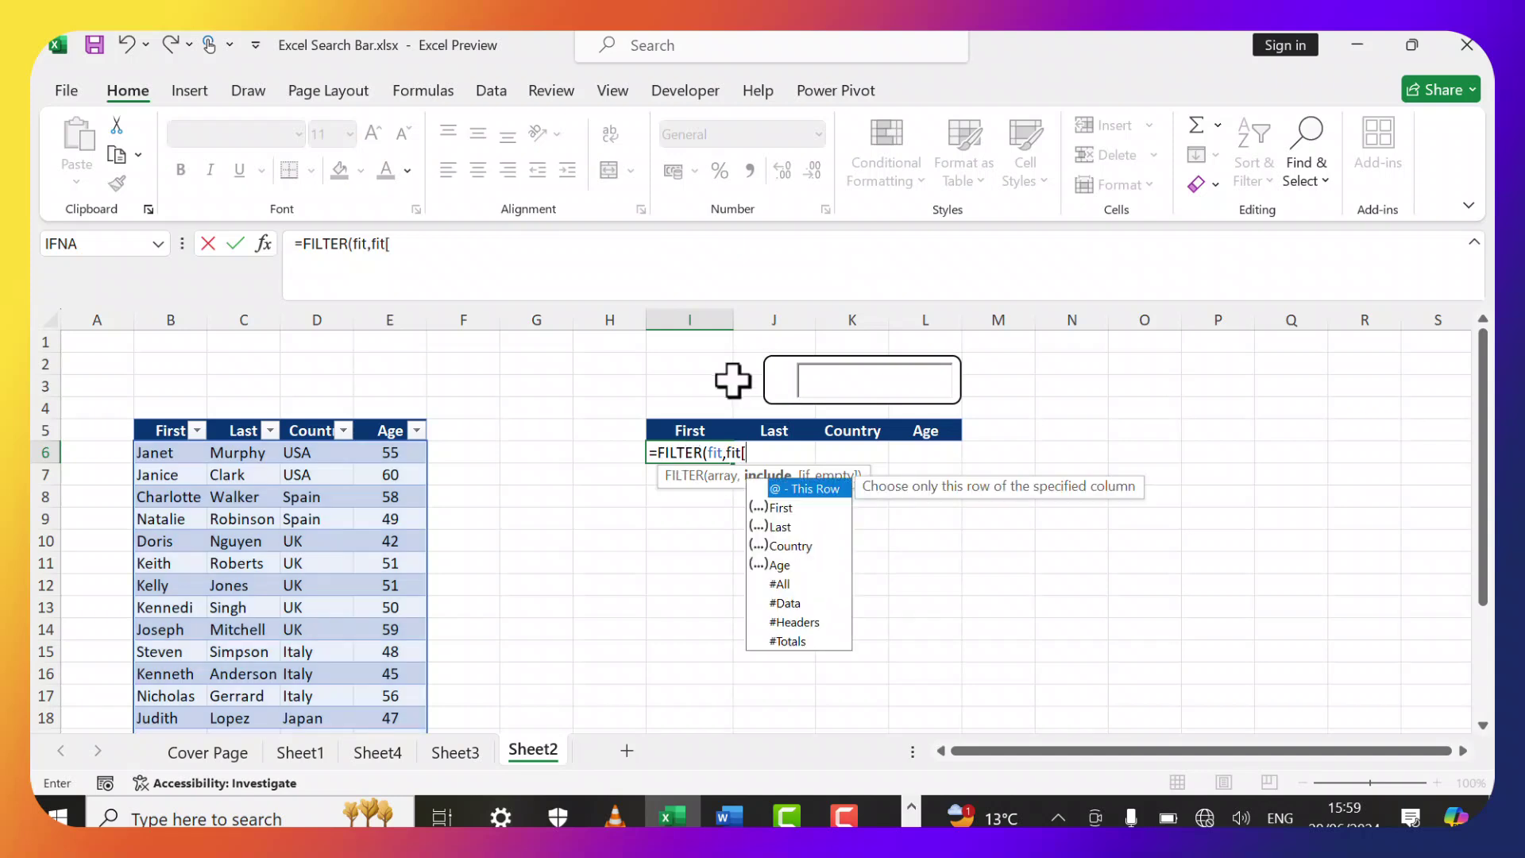
{"action": "double_click", "coordinate": [799, 507]}
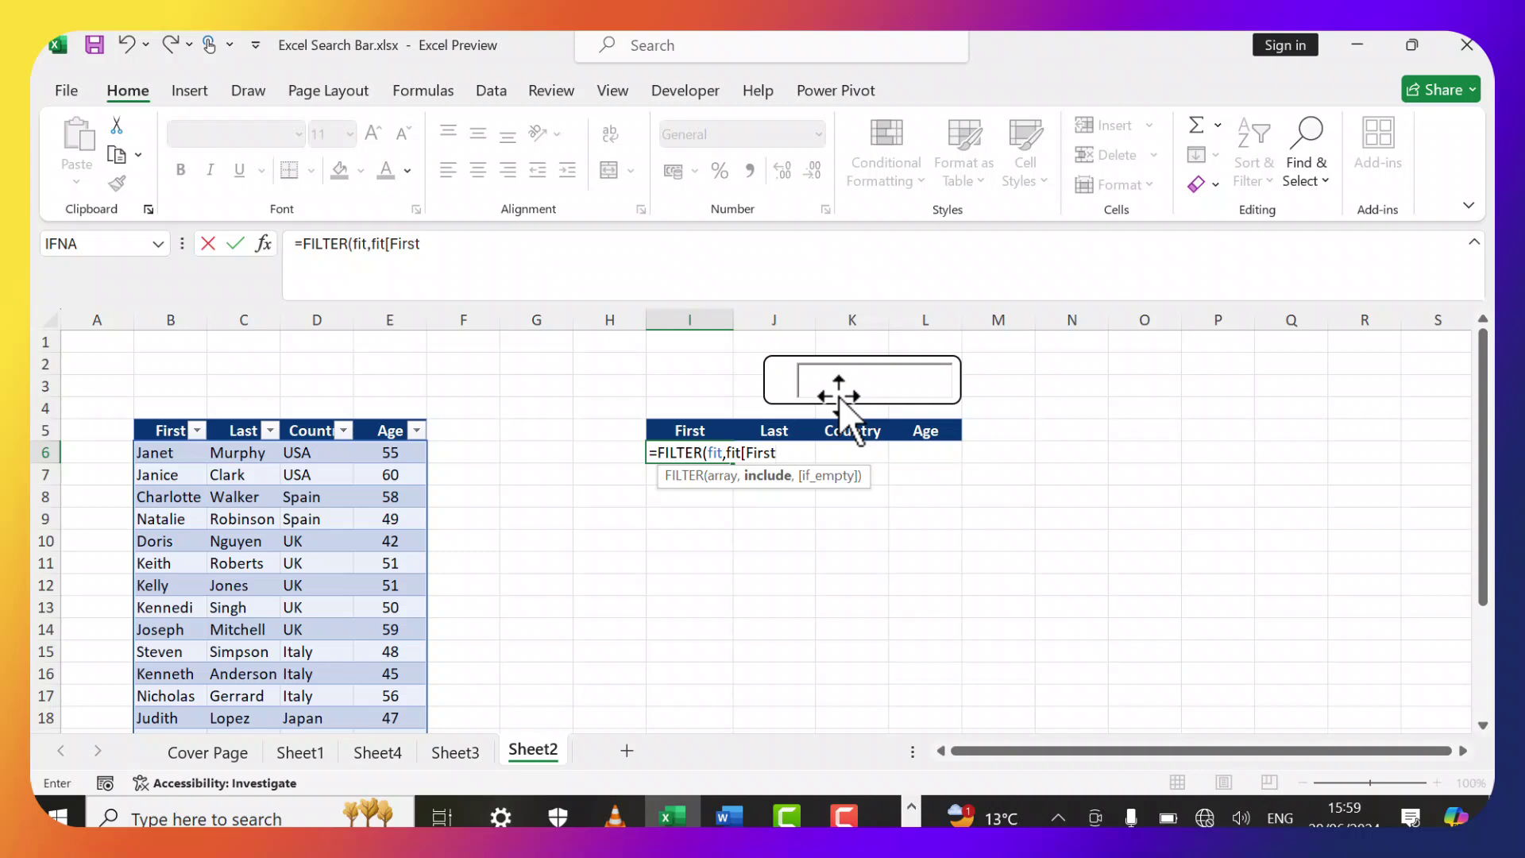
{"action": "type", "text": "]"}
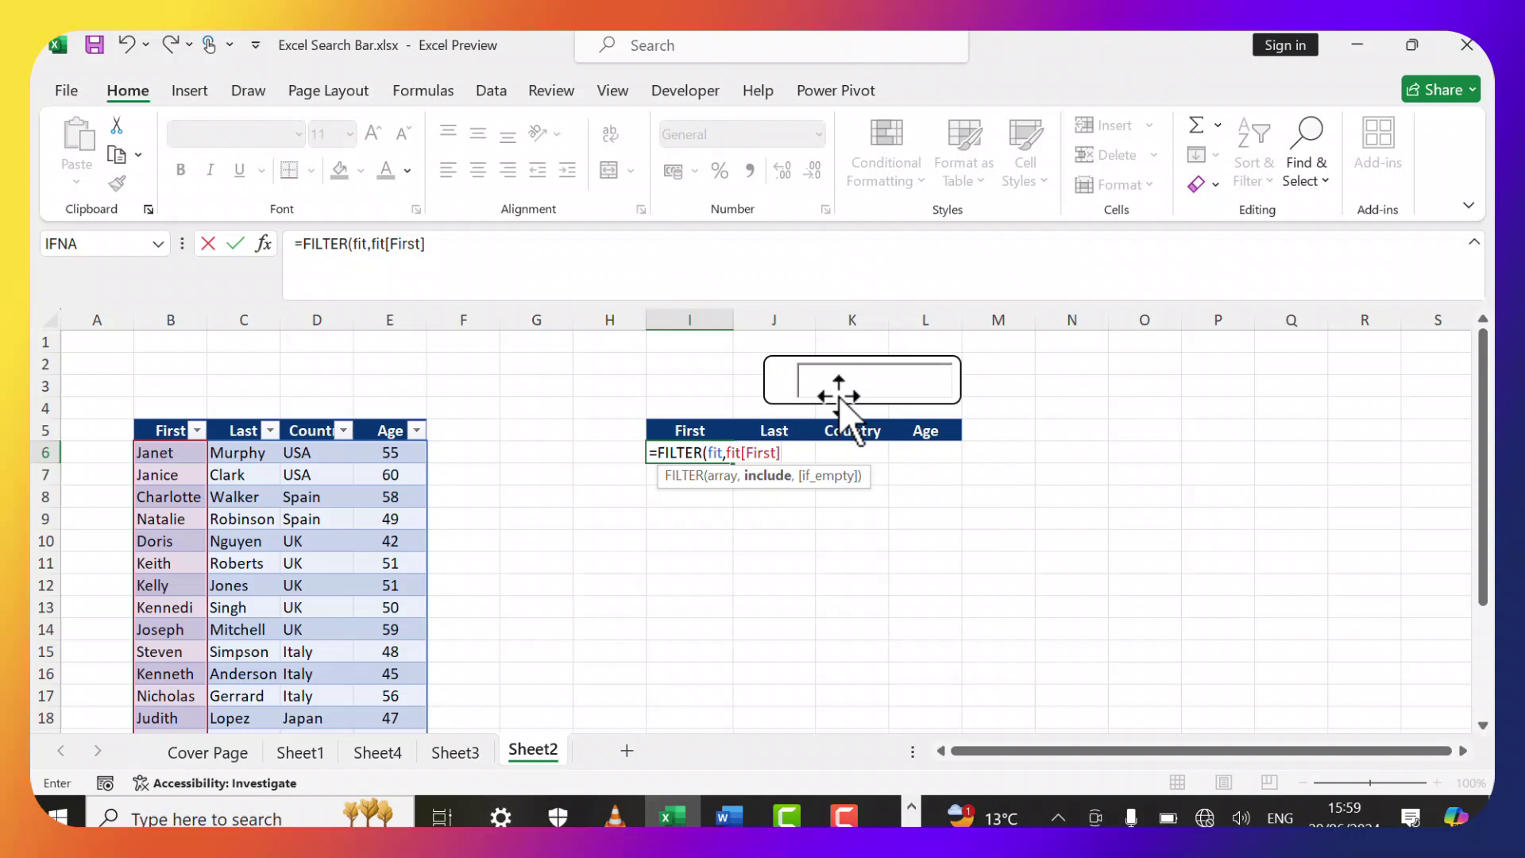
{"action": "type", "text": "=g3,"}
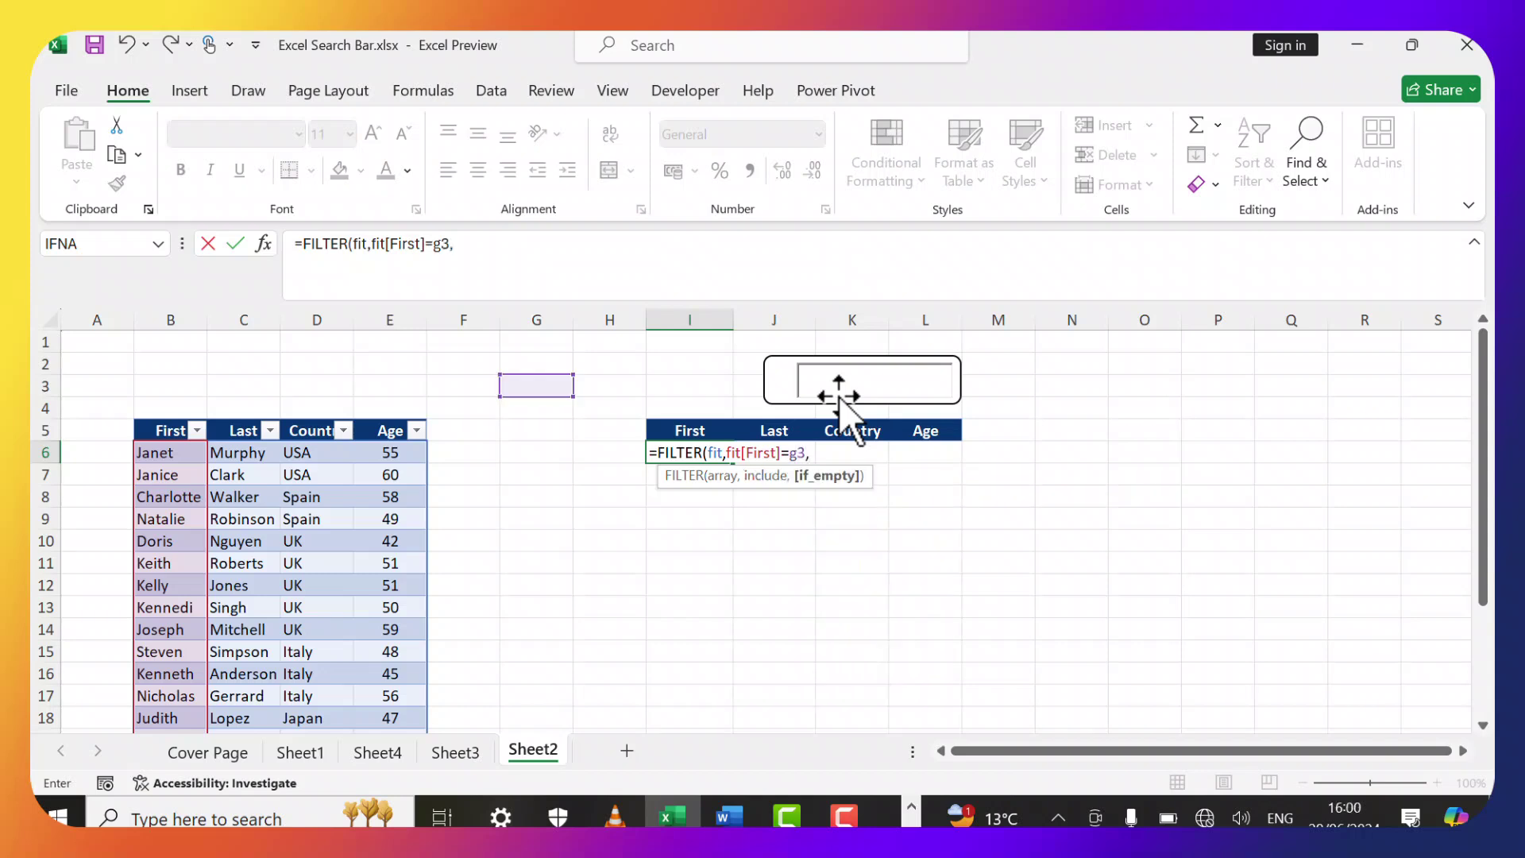
{"action": "type", "text": "\"No Match"}
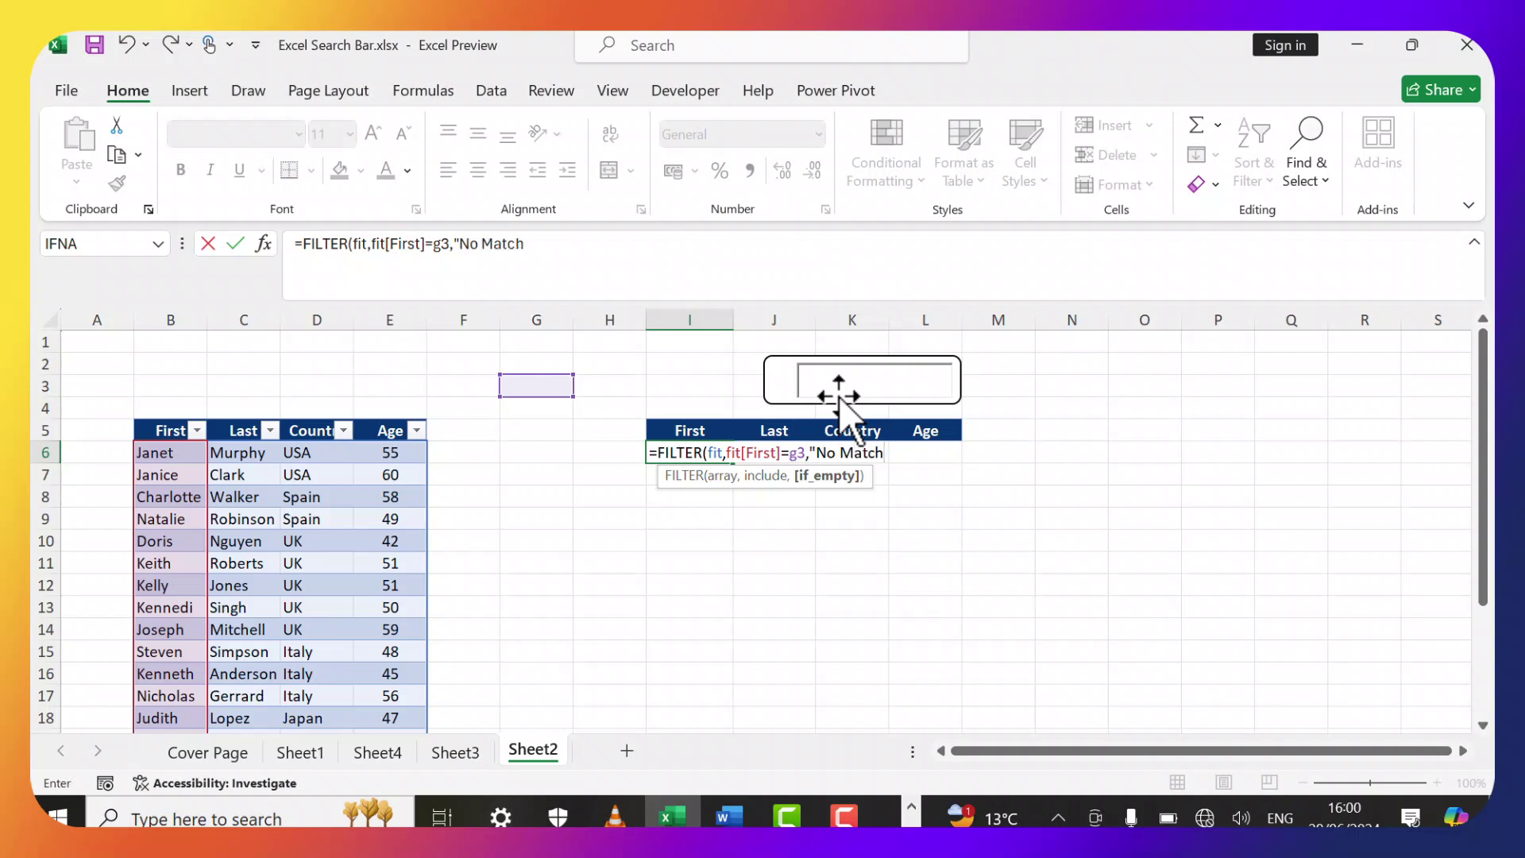
{"action": "type", "text": "\")"}
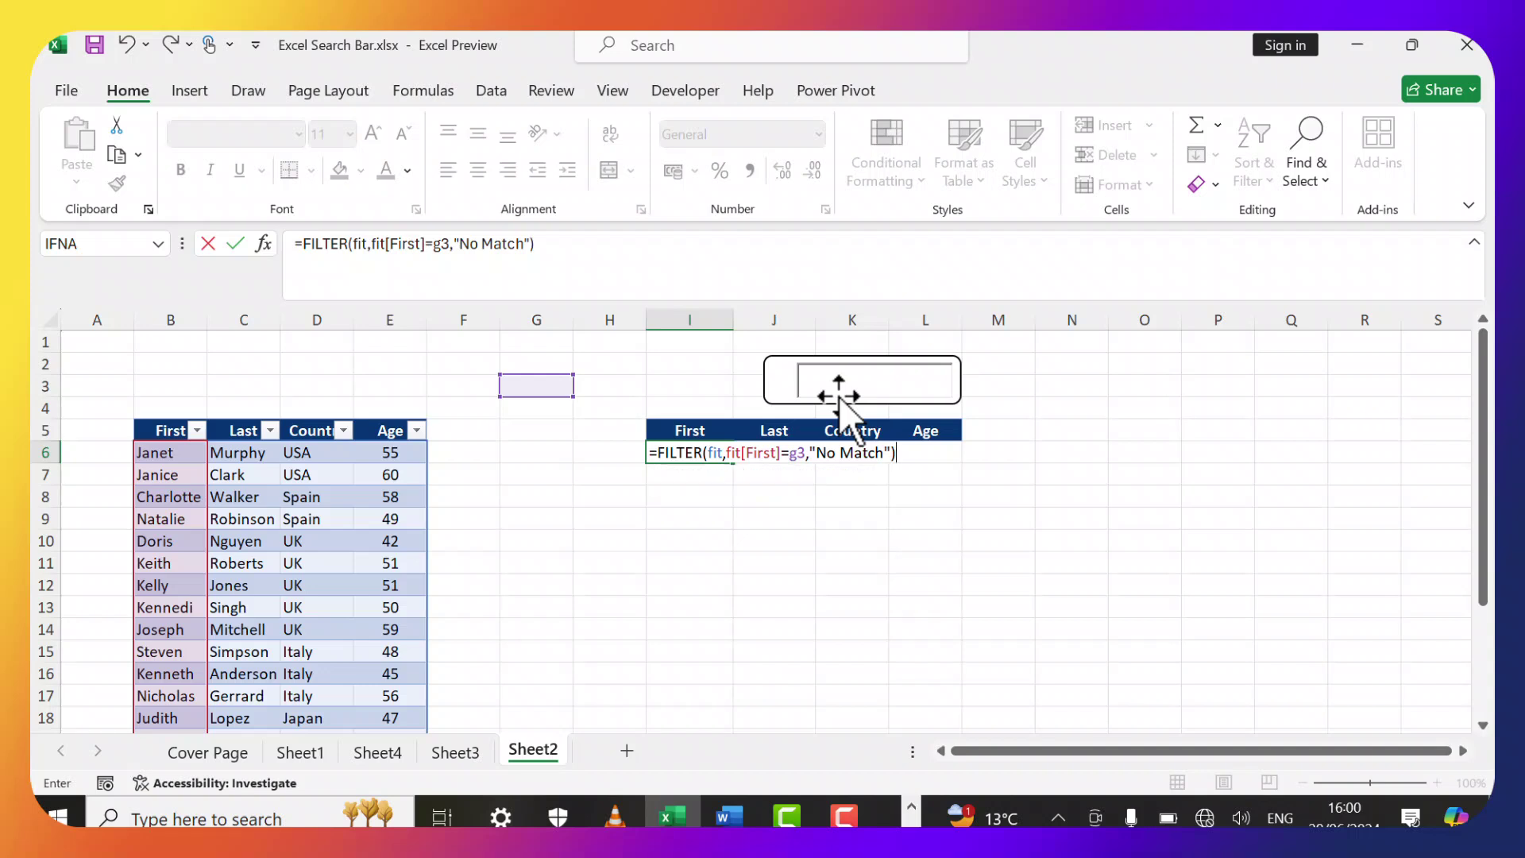
{"action": "key", "text": "Return"}
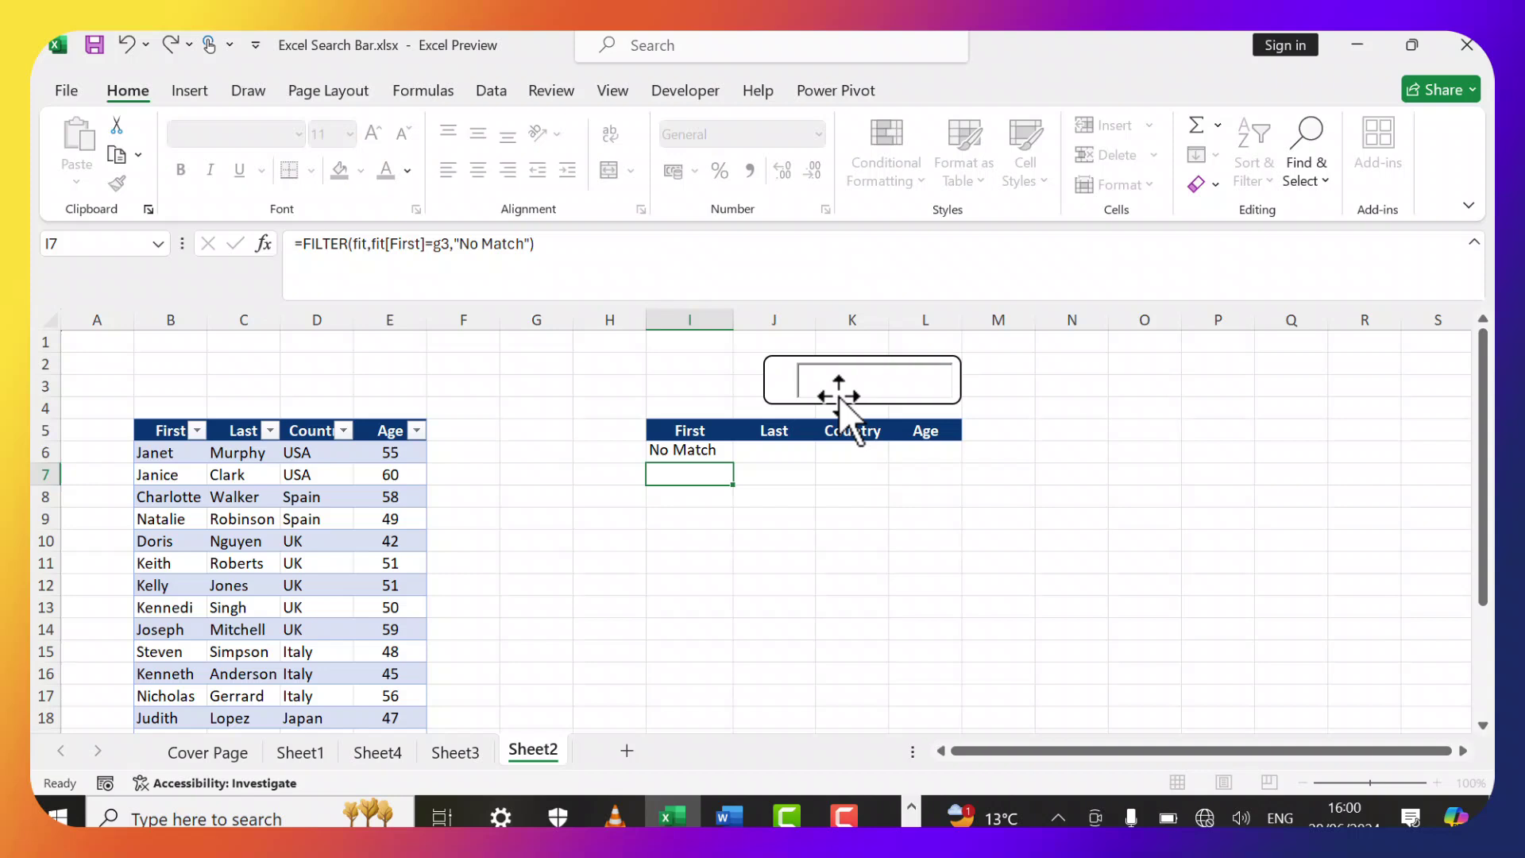
{"action": "left_click", "coordinate": [706, 452]}
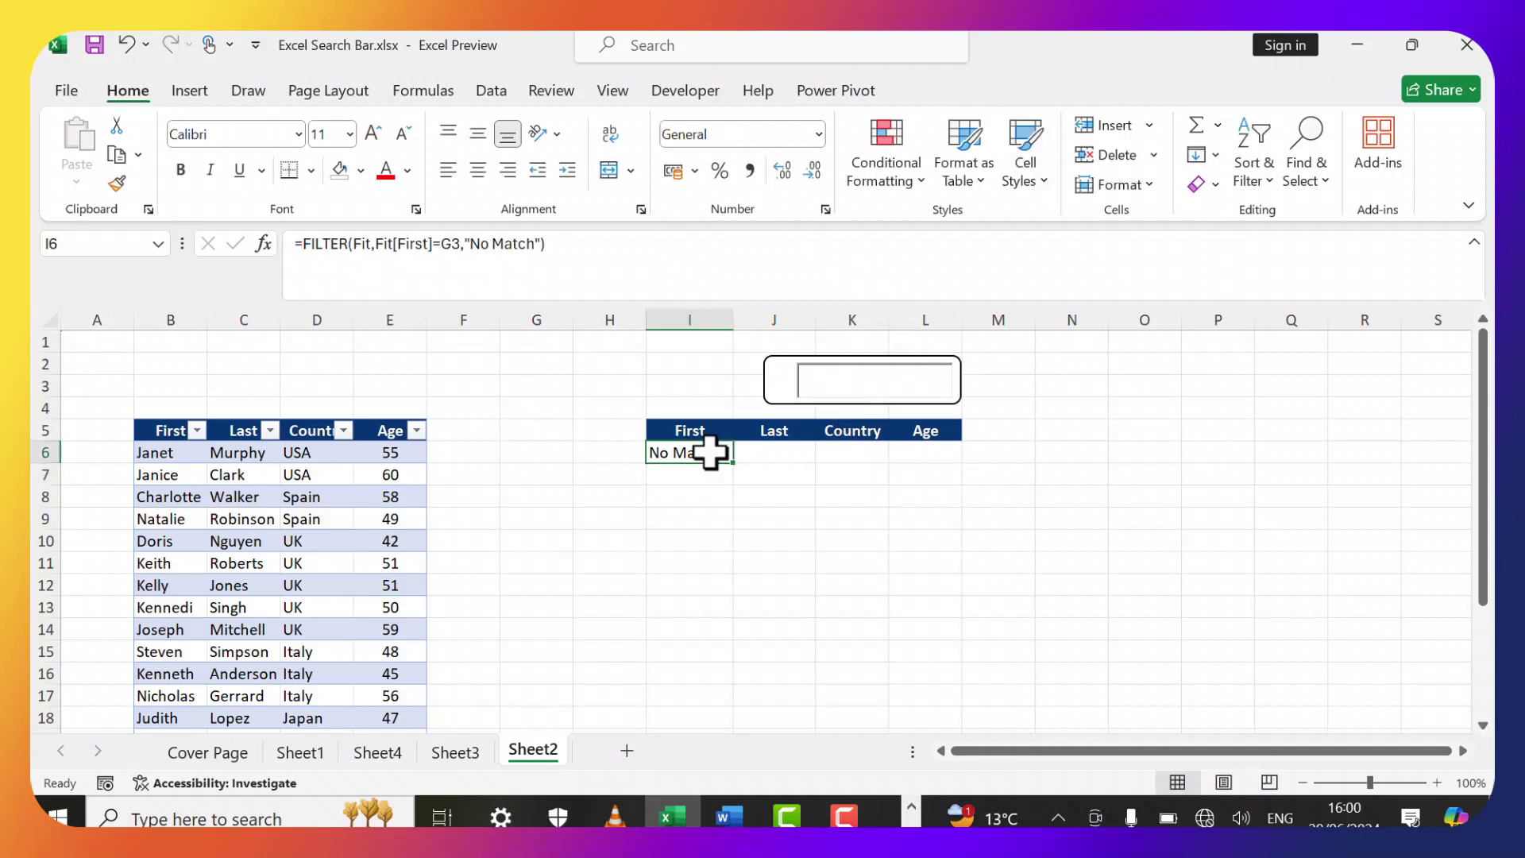
Turn off Design Mode on the Developer tab so the search box works.
{"action": "left_click", "coordinate": [832, 396]}
{"action": "left_click", "coordinate": [672, 89]}
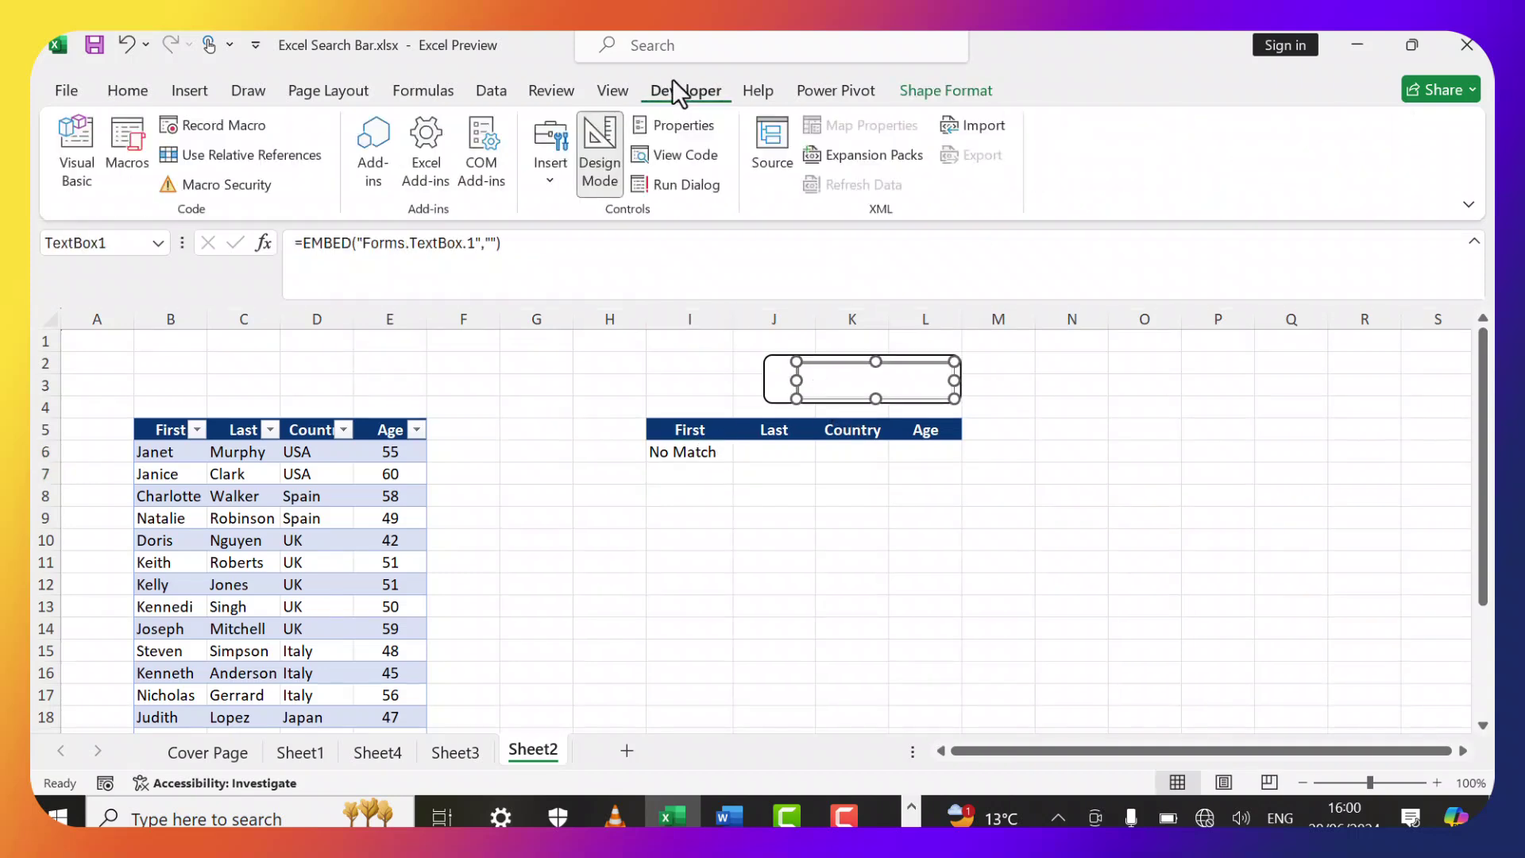
{"action": "left_click", "coordinate": [599, 139]}
Test the search with 'Janet' and 'Jane', empty the box, and edit I6's formula.
{"action": "left_click", "coordinate": [1106, 390]}
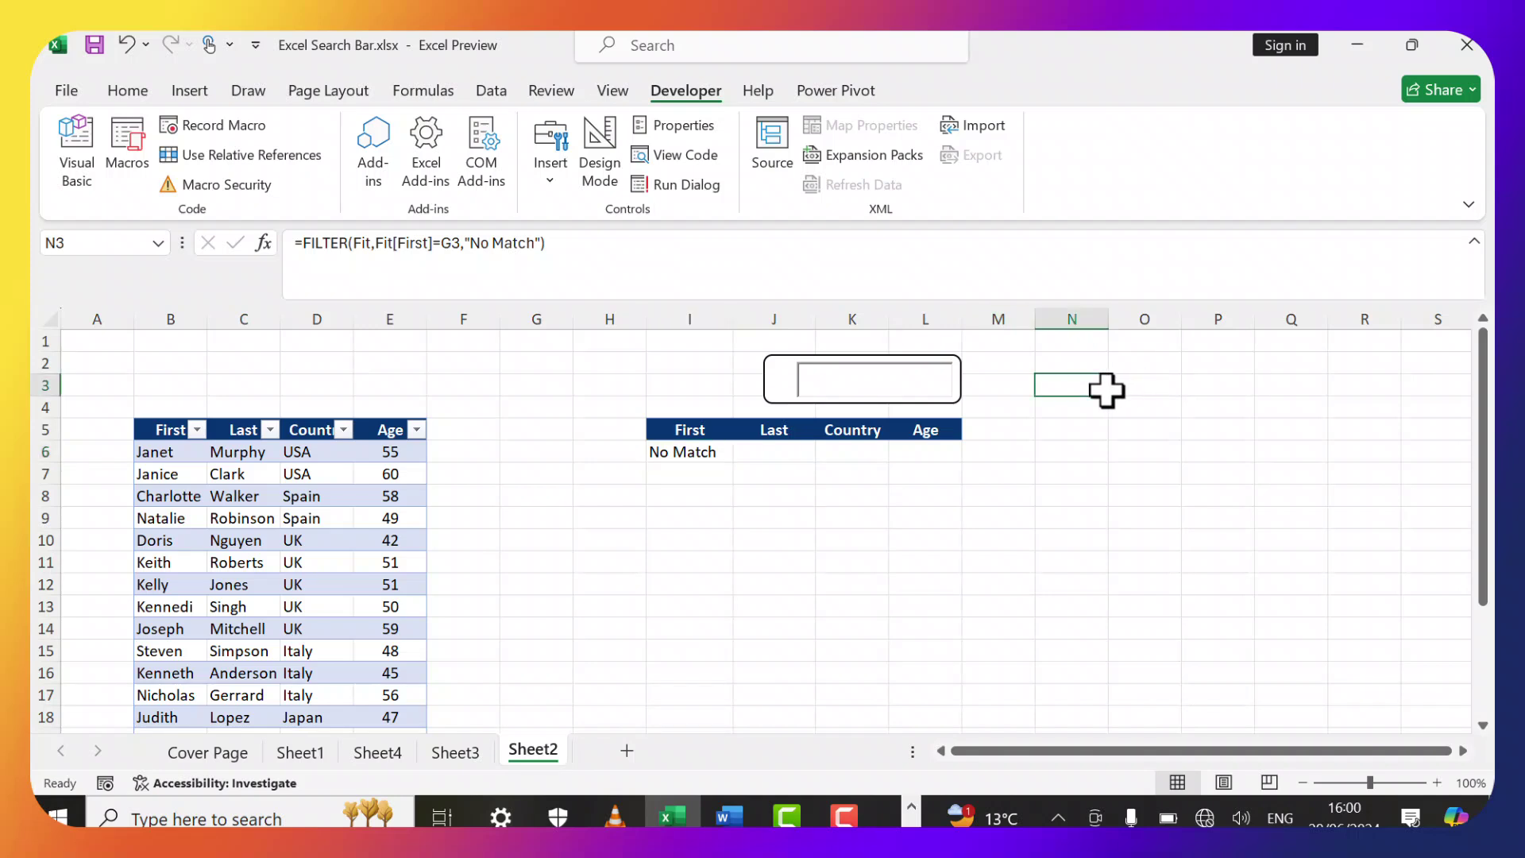
{"action": "left_click", "coordinate": [899, 379]}
{"action": "type", "text": "m"}
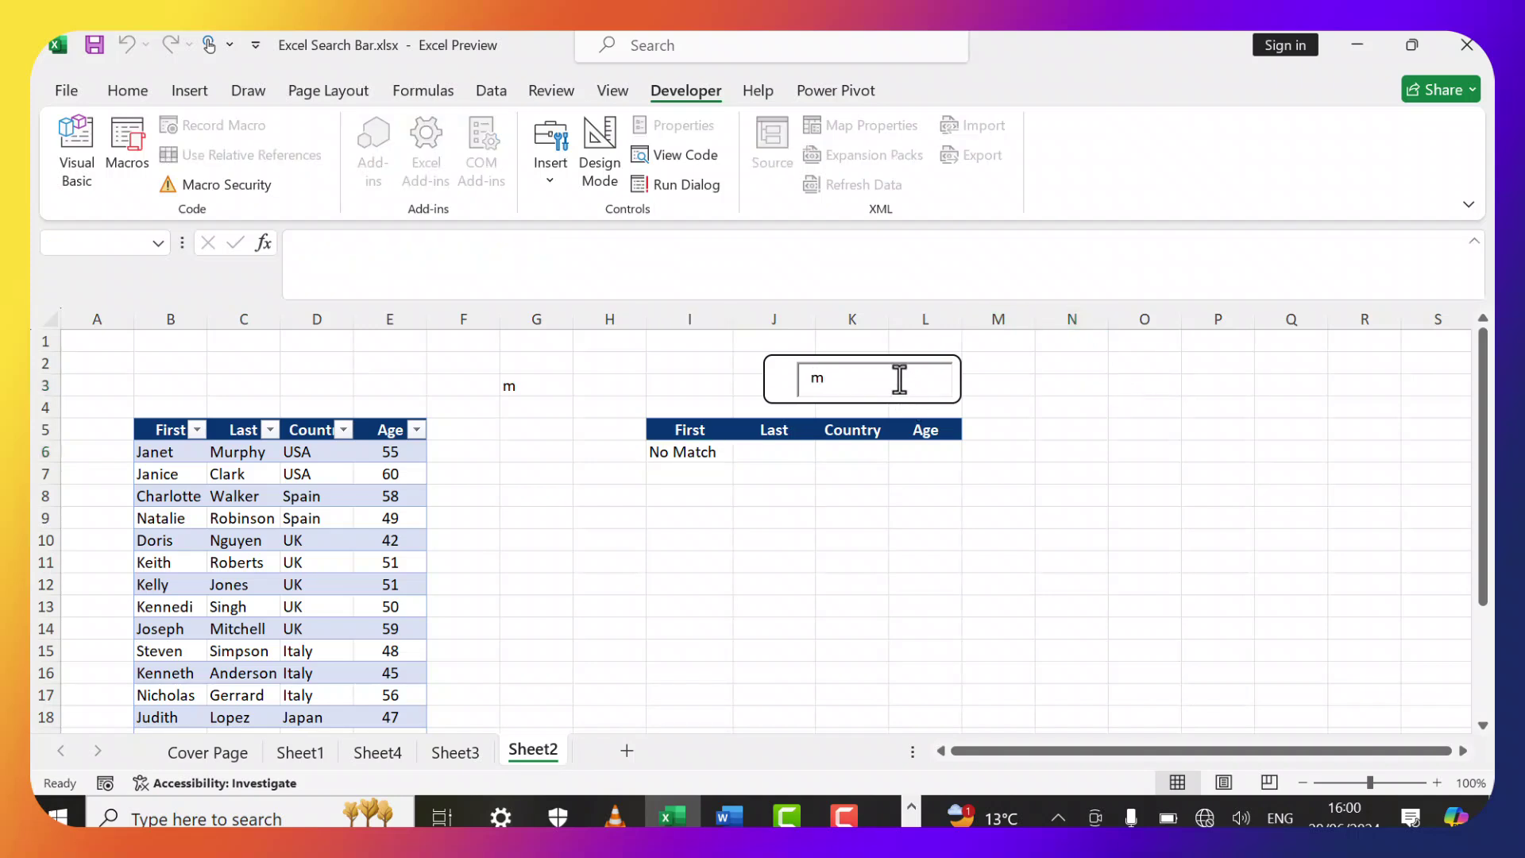
{"action": "key", "text": "BackSpace"}
{"action": "type", "text": "Janet"}
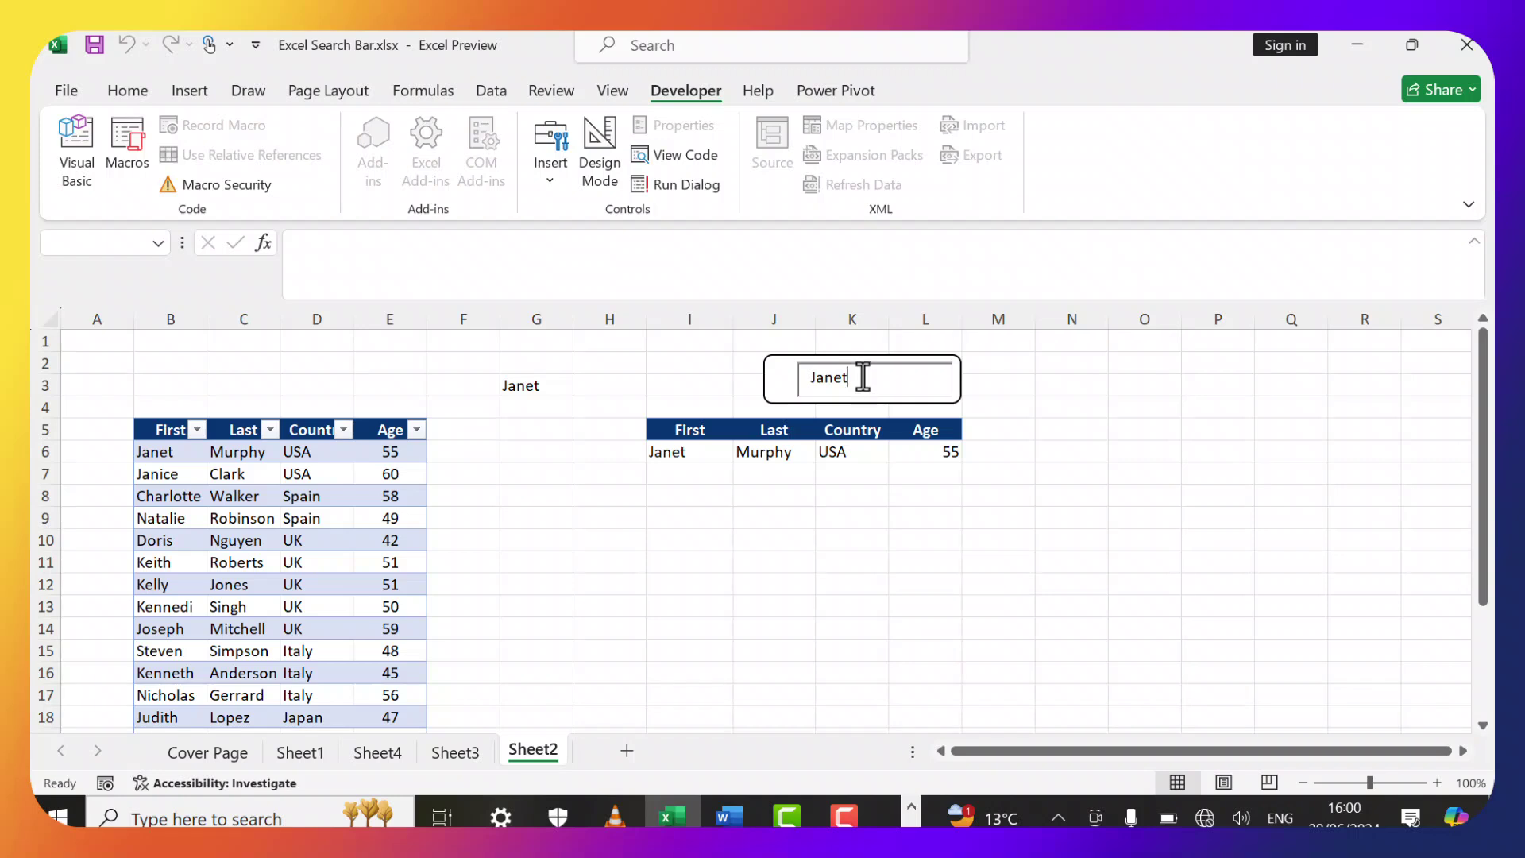
{"action": "key", "text": "BackSpace"}
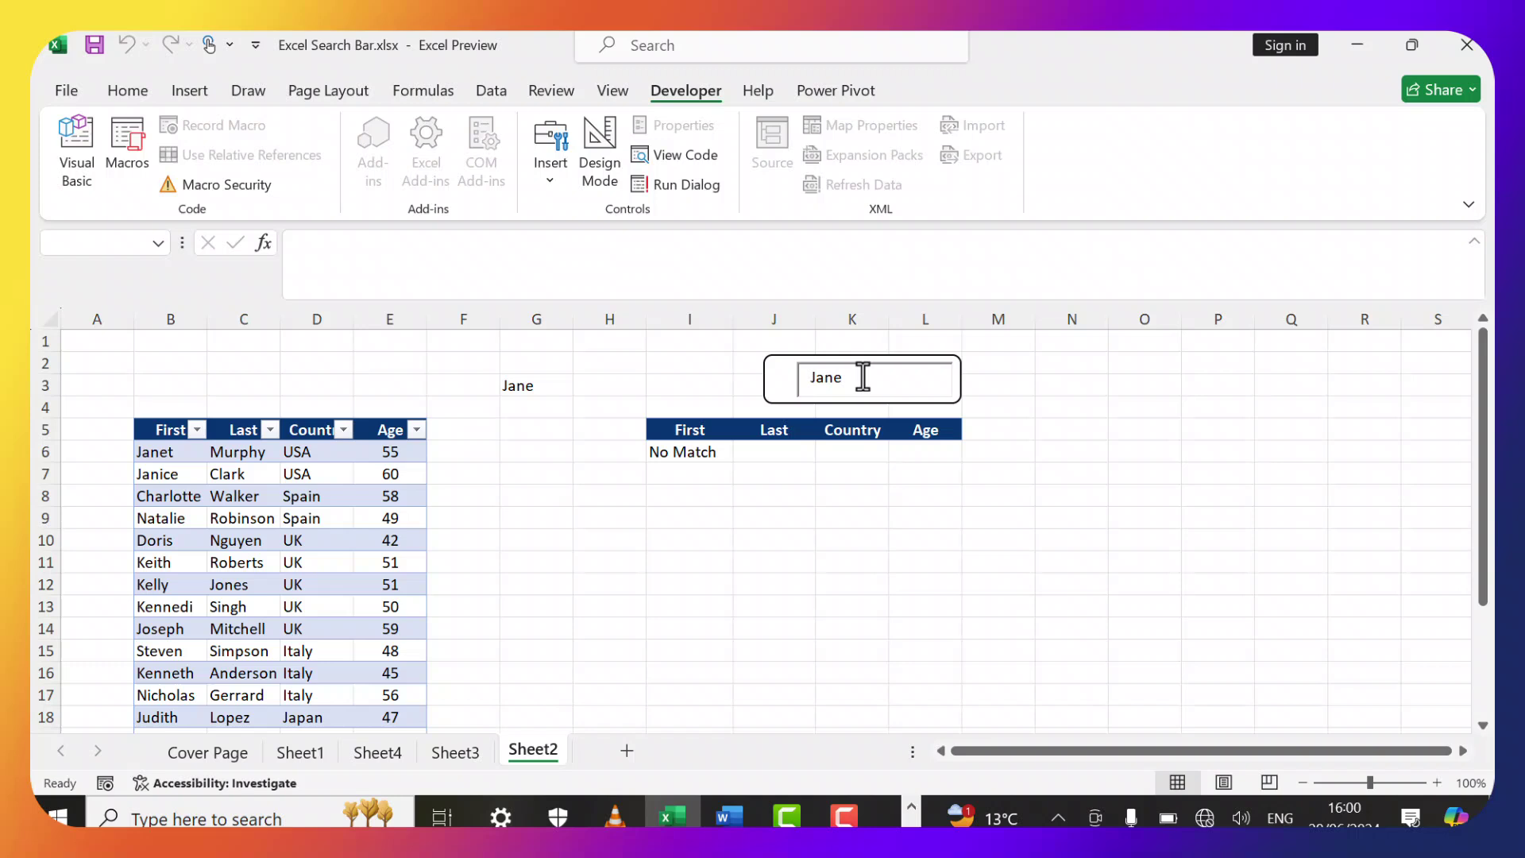
{"action": "type", "text": "t"}
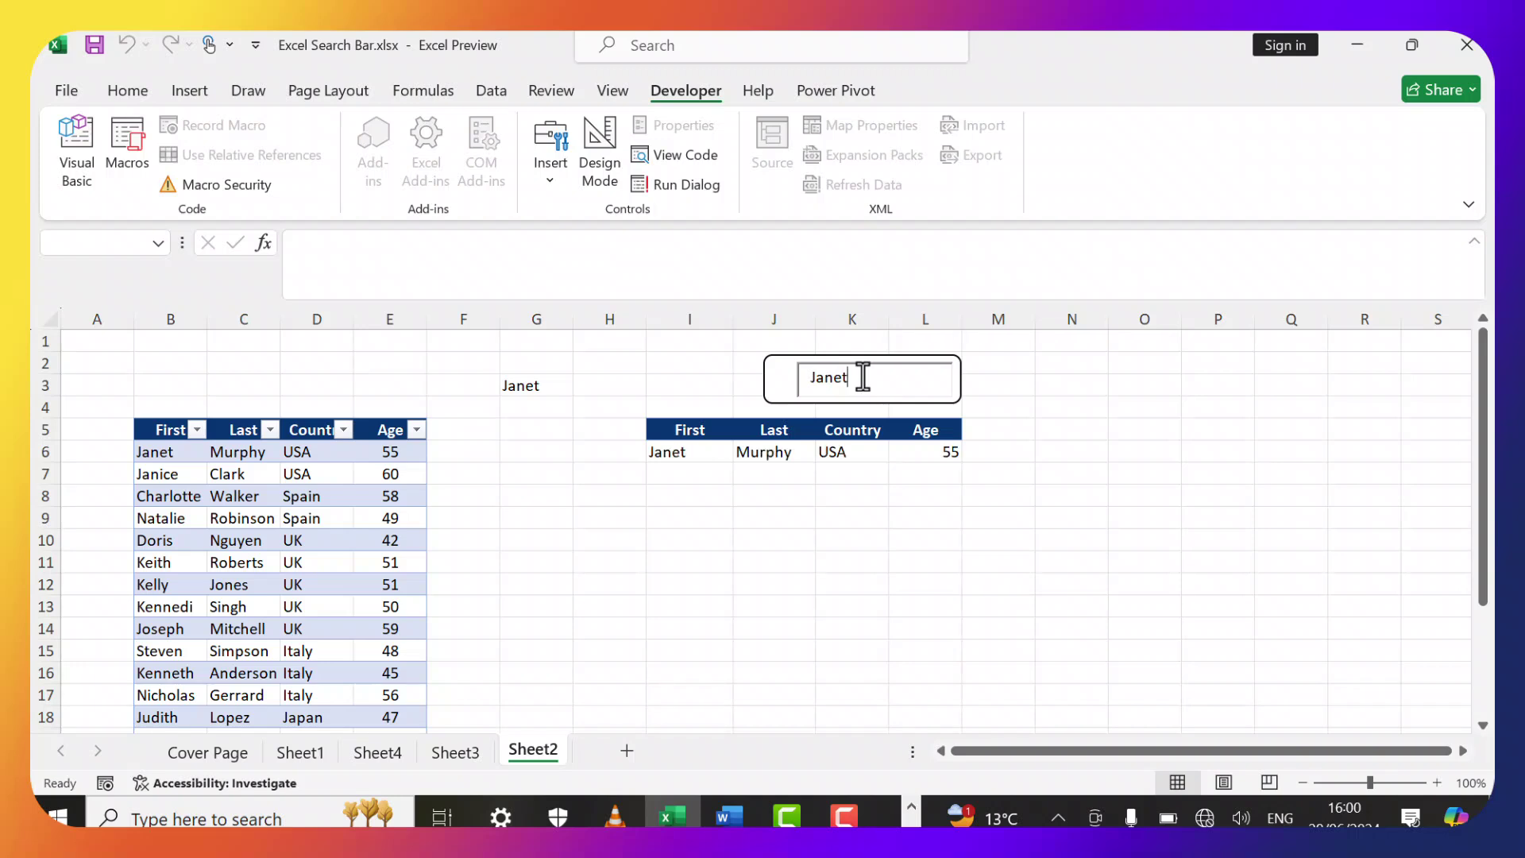
{"action": "key", "text": "BackSpace"}
{"action": "key", "text": "BackSpace"}
{"action": "key", "text": "BackSpace"}
{"action": "key", "text": "BackSpace"}
{"action": "key", "text": "BackSpace"}
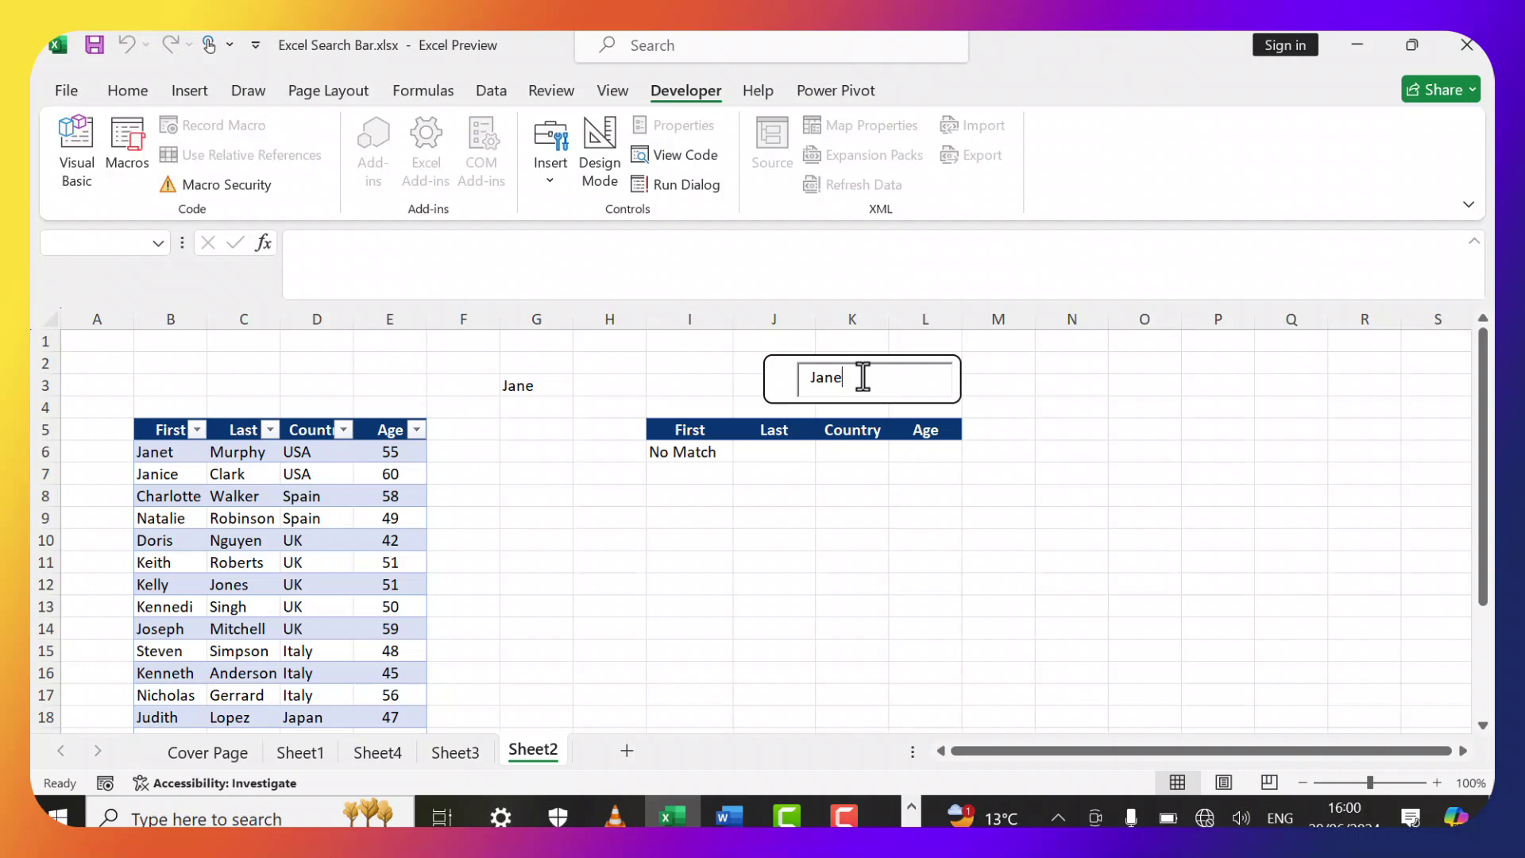
{"action": "left_click", "coordinate": [421, 270]}
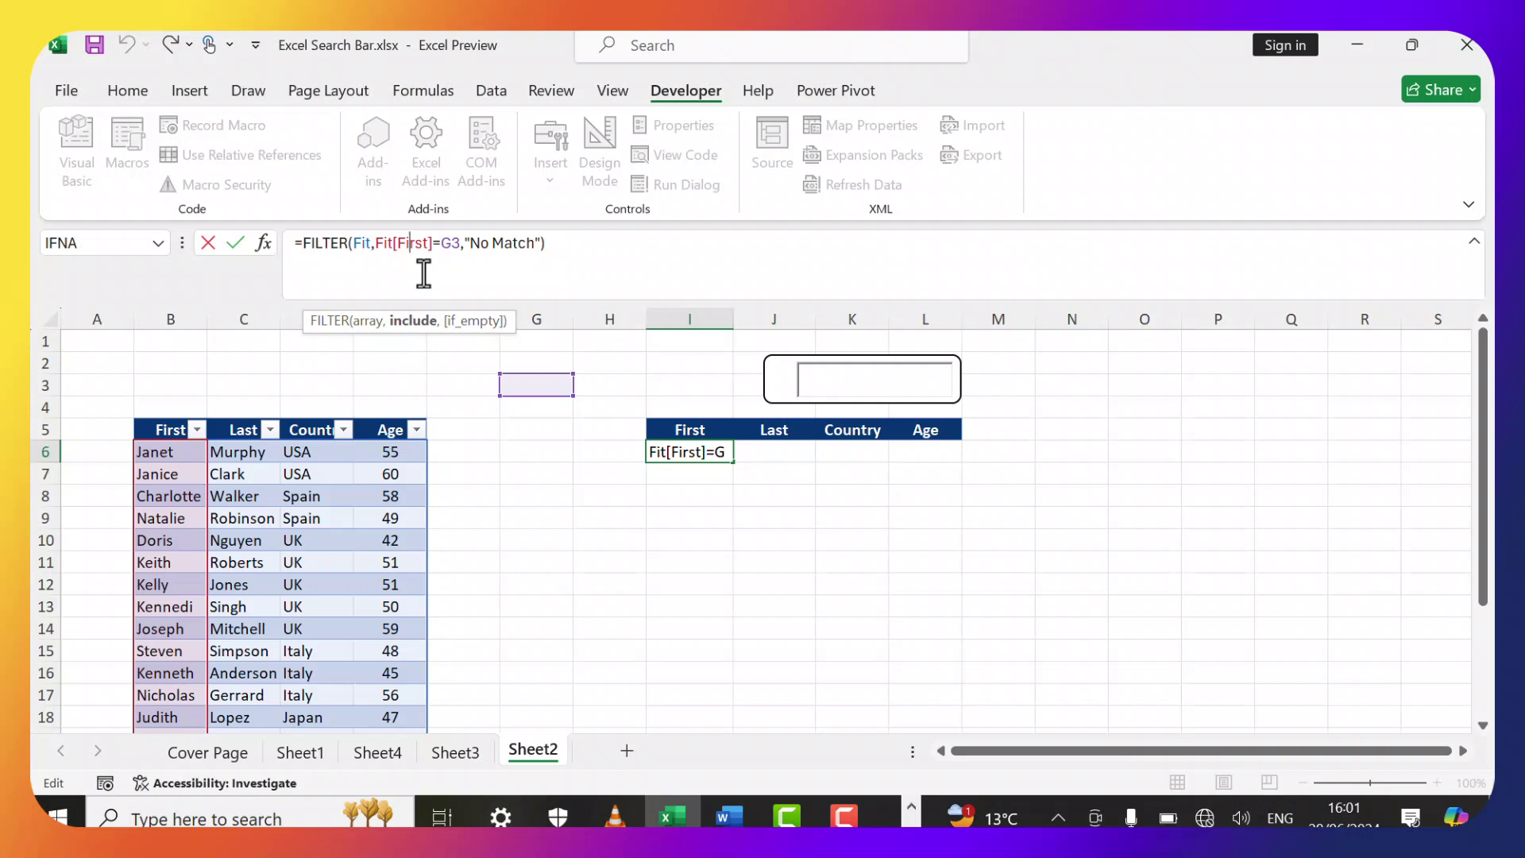
Delete the Fit[First]=G3 condition and begin ISNUMBER(SEARCH( in its place.
{"action": "double_click", "coordinate": [385, 245]}
{"action": "left_click_drag", "start_coordinate": [385, 244], "coordinate": [460, 246]}
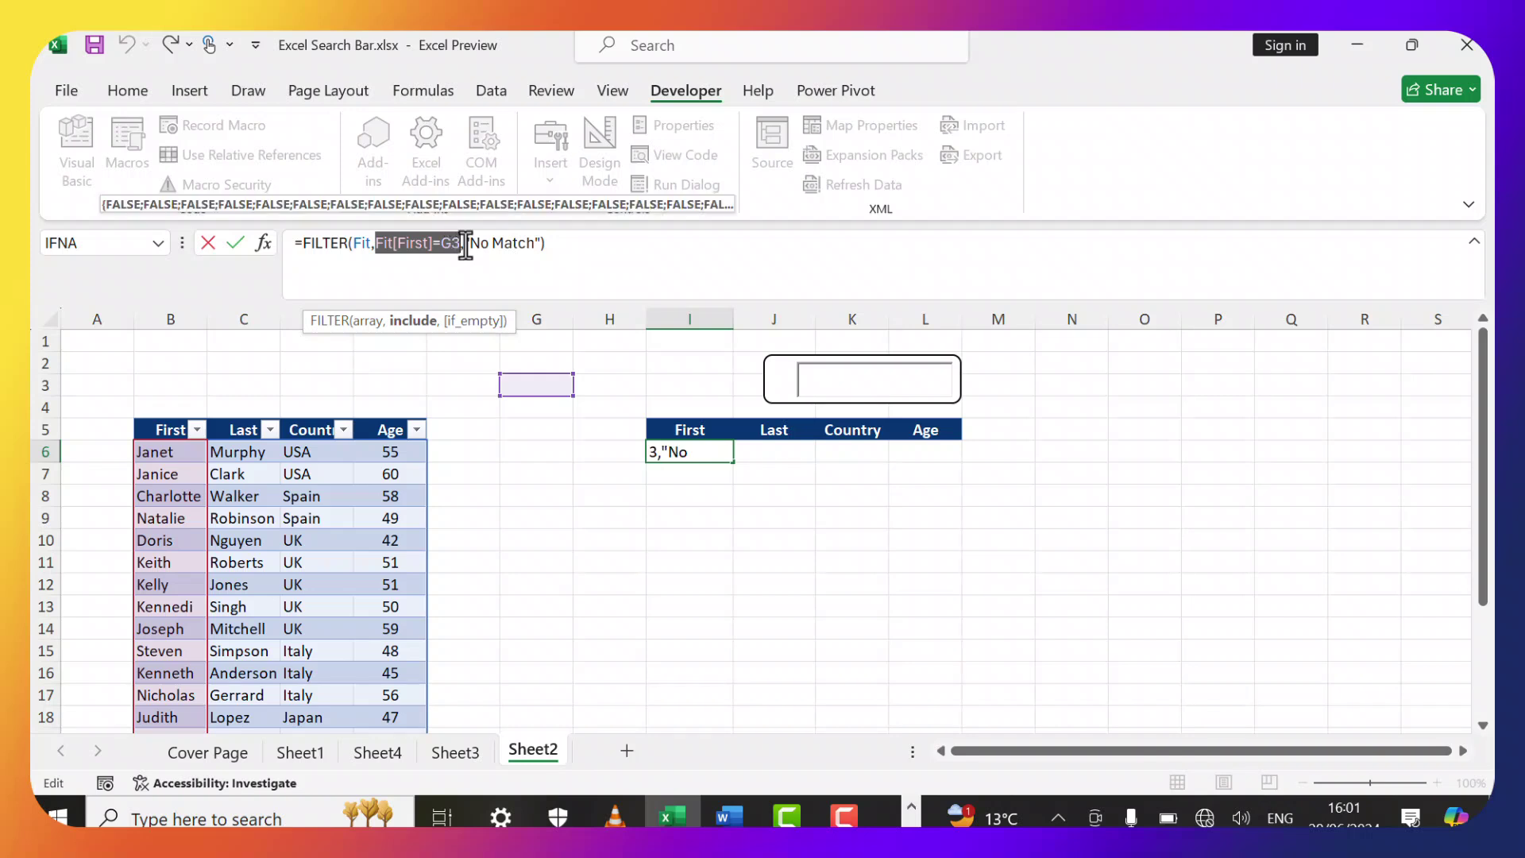
{"action": "key", "text": "Delete"}
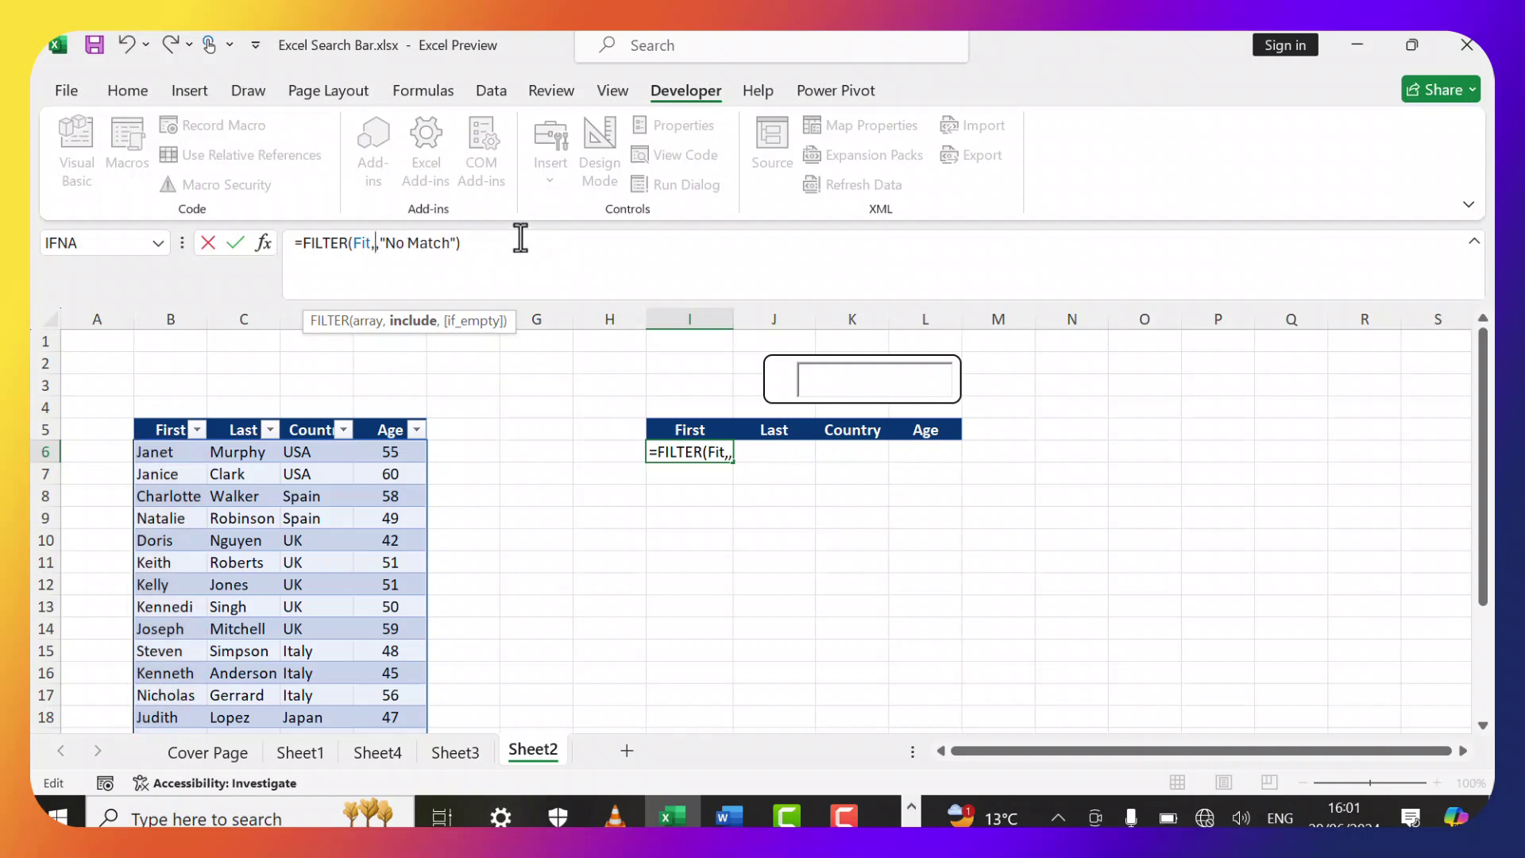
{"action": "type", "text": "is"}
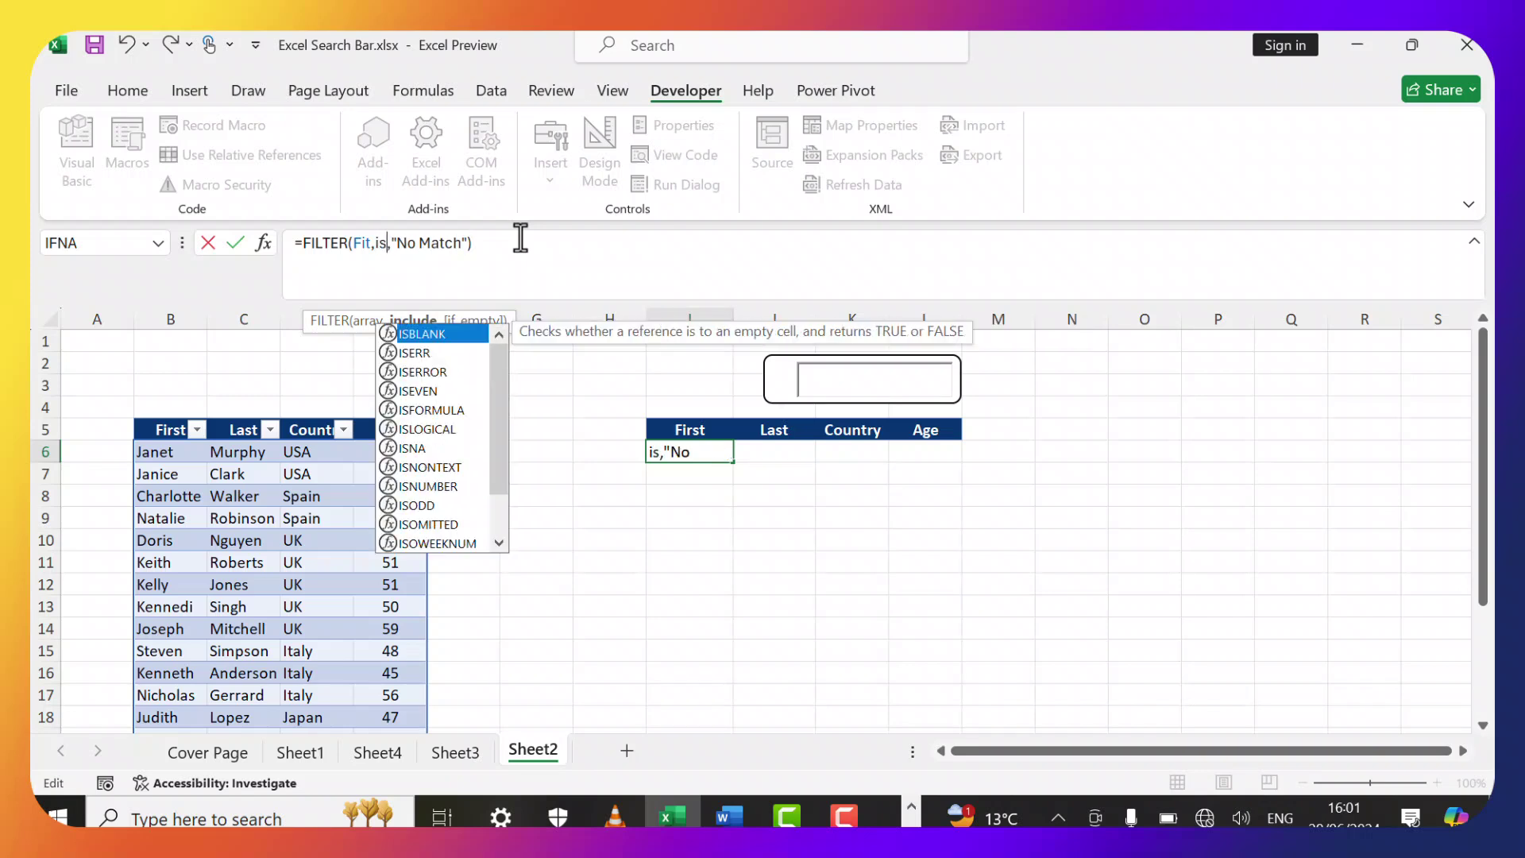
{"action": "type", "text": "number"}
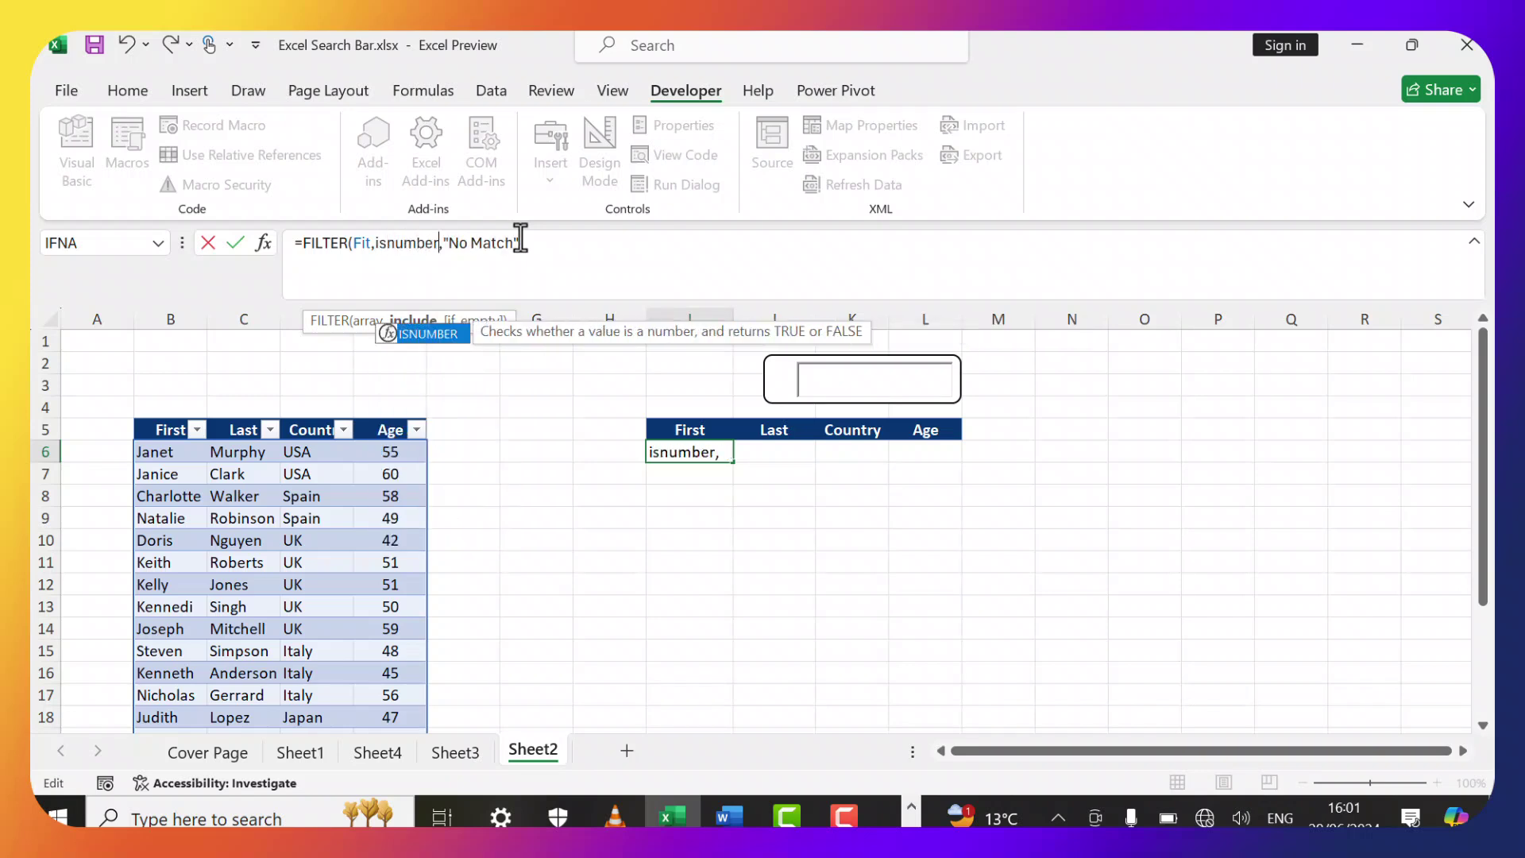
{"action": "type", "text": "("}
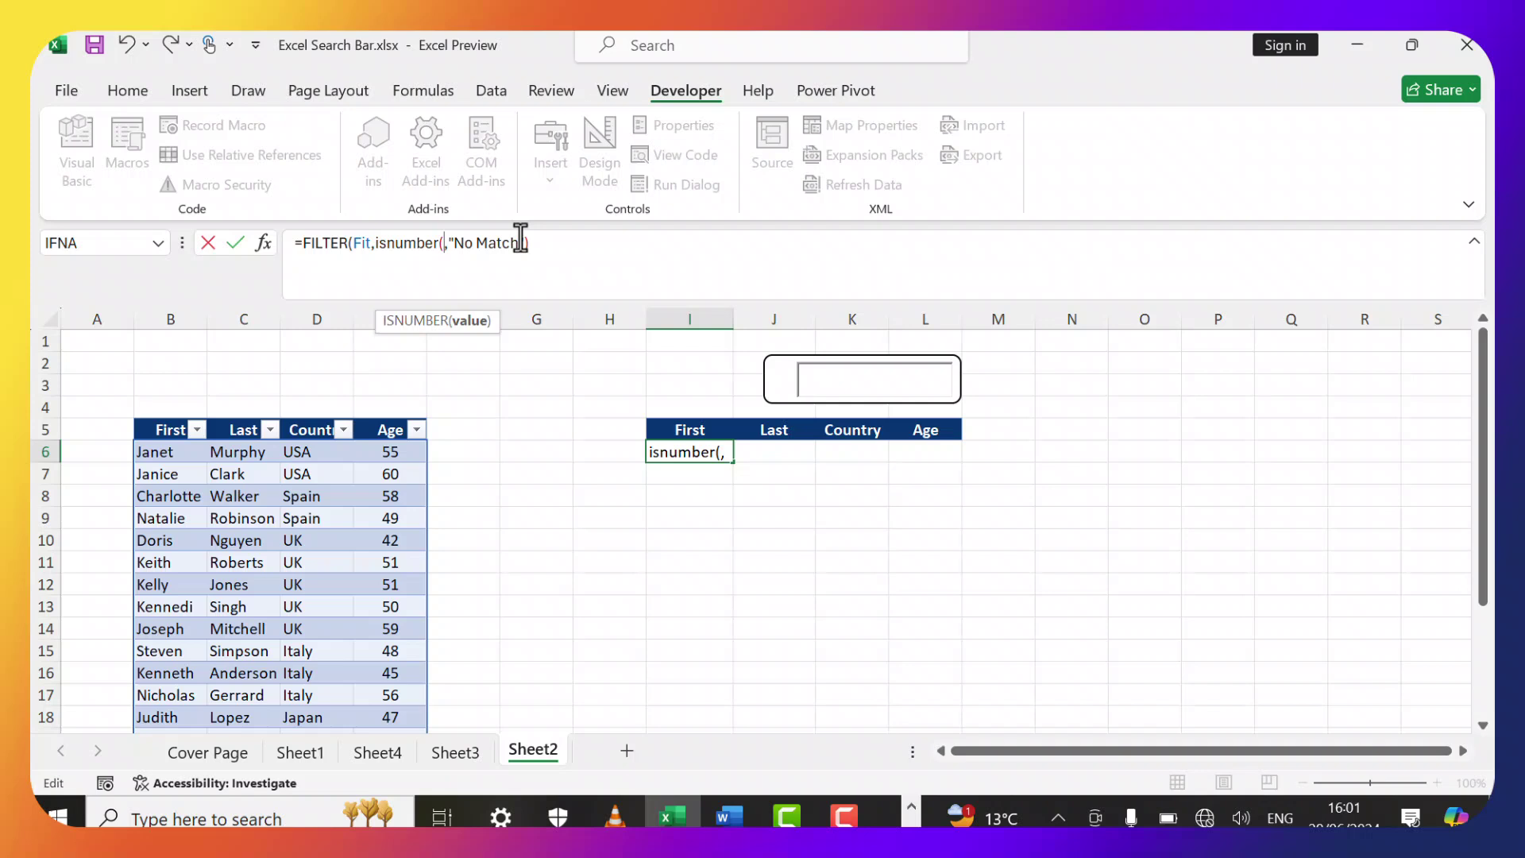
{"action": "type", "text": "search"}
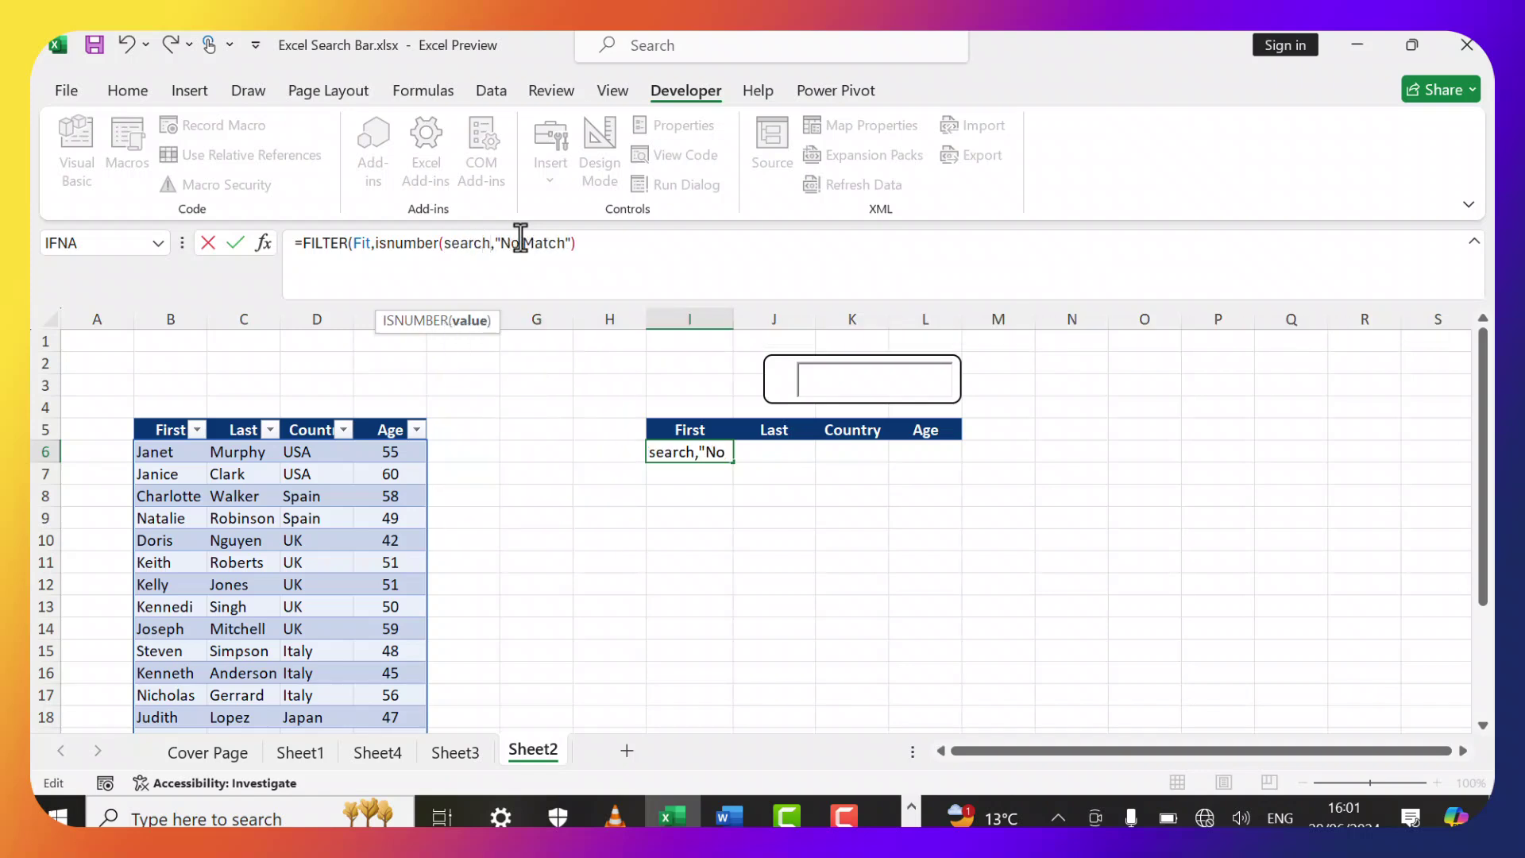
{"action": "type", "text": "("}
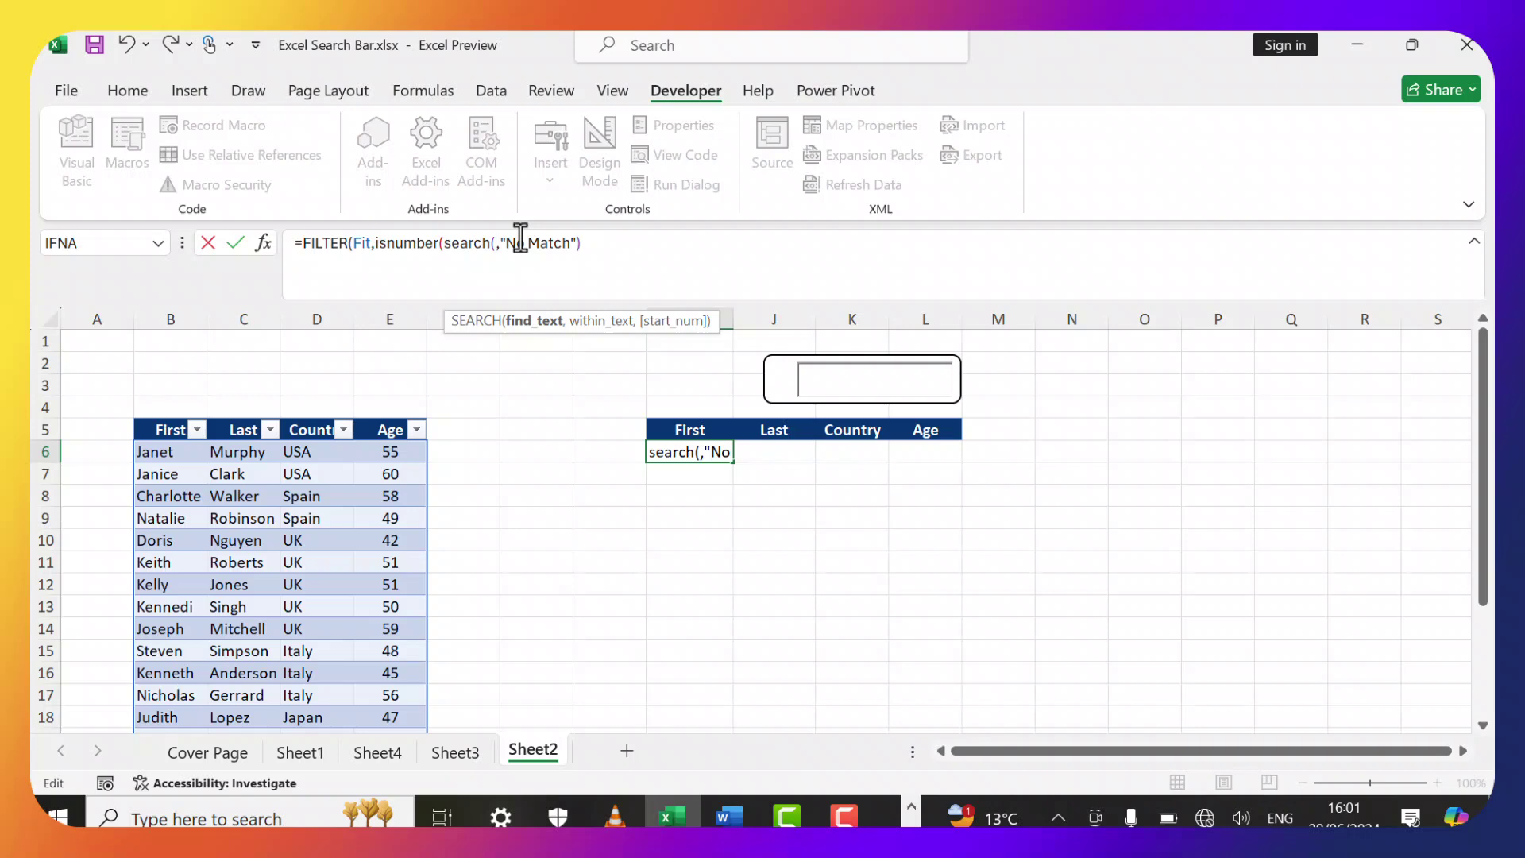
Complete the condition as ISNUMBER(SEARCH(G3,Fit[First])) and commit the formula.
{"action": "type", "text": "g3"}
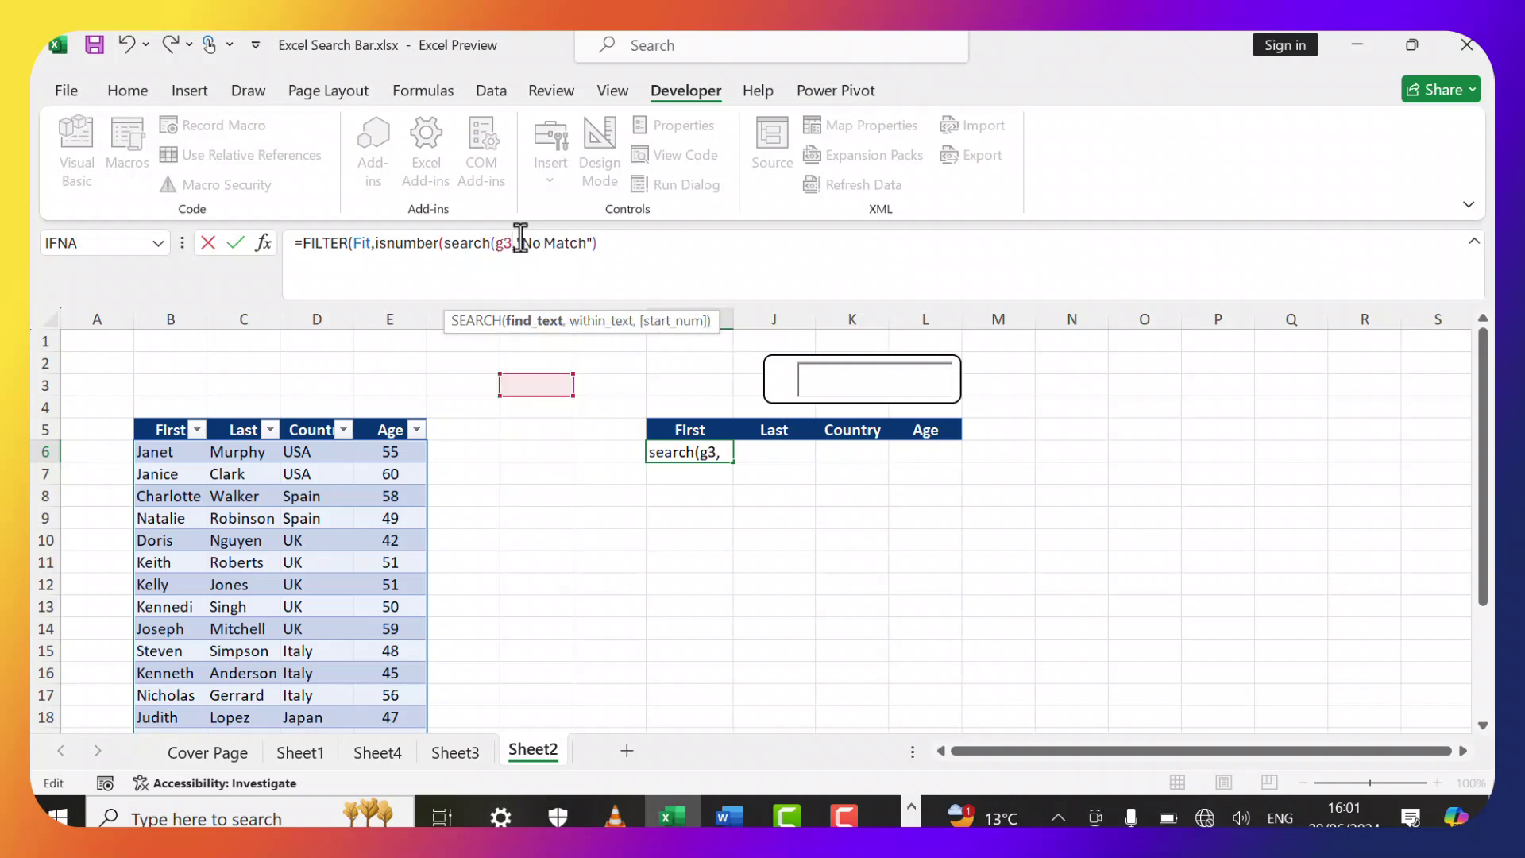
{"action": "type", "text": ","}
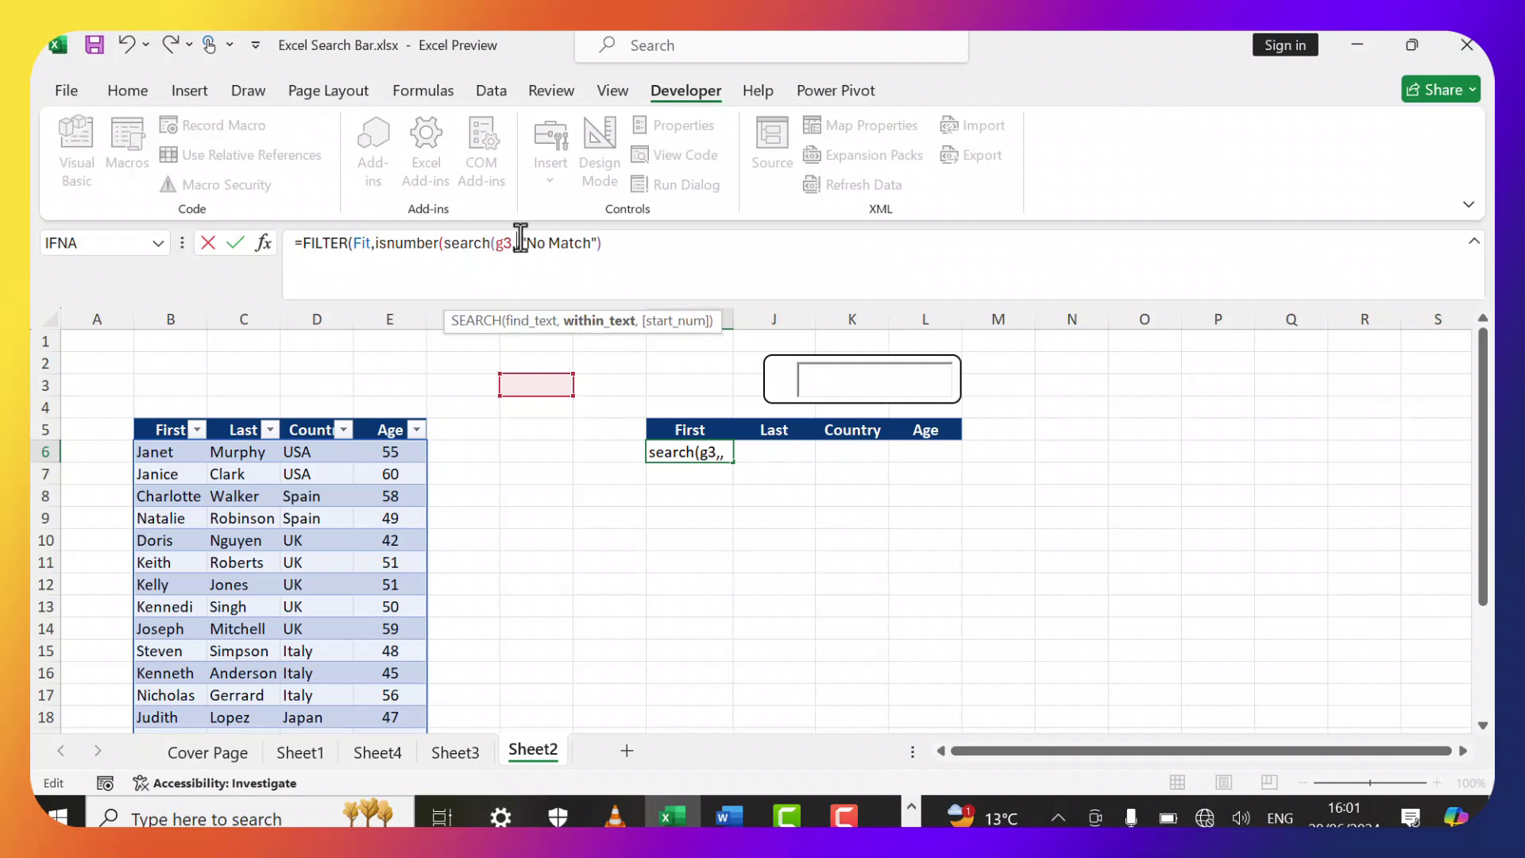
{"action": "type", "text": "fit,"}
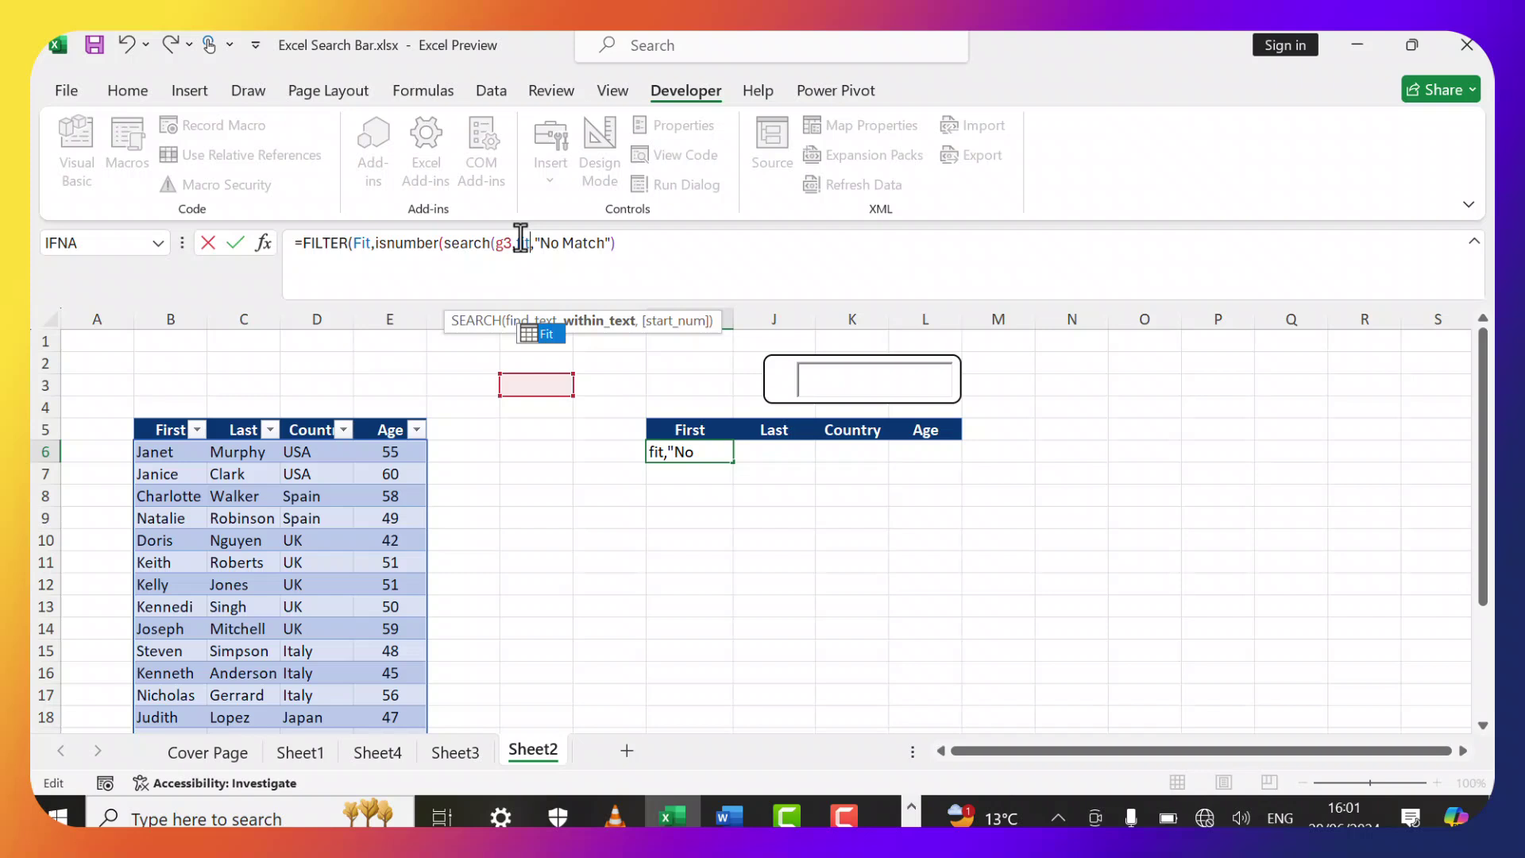
{"action": "key", "text": "Tab"}
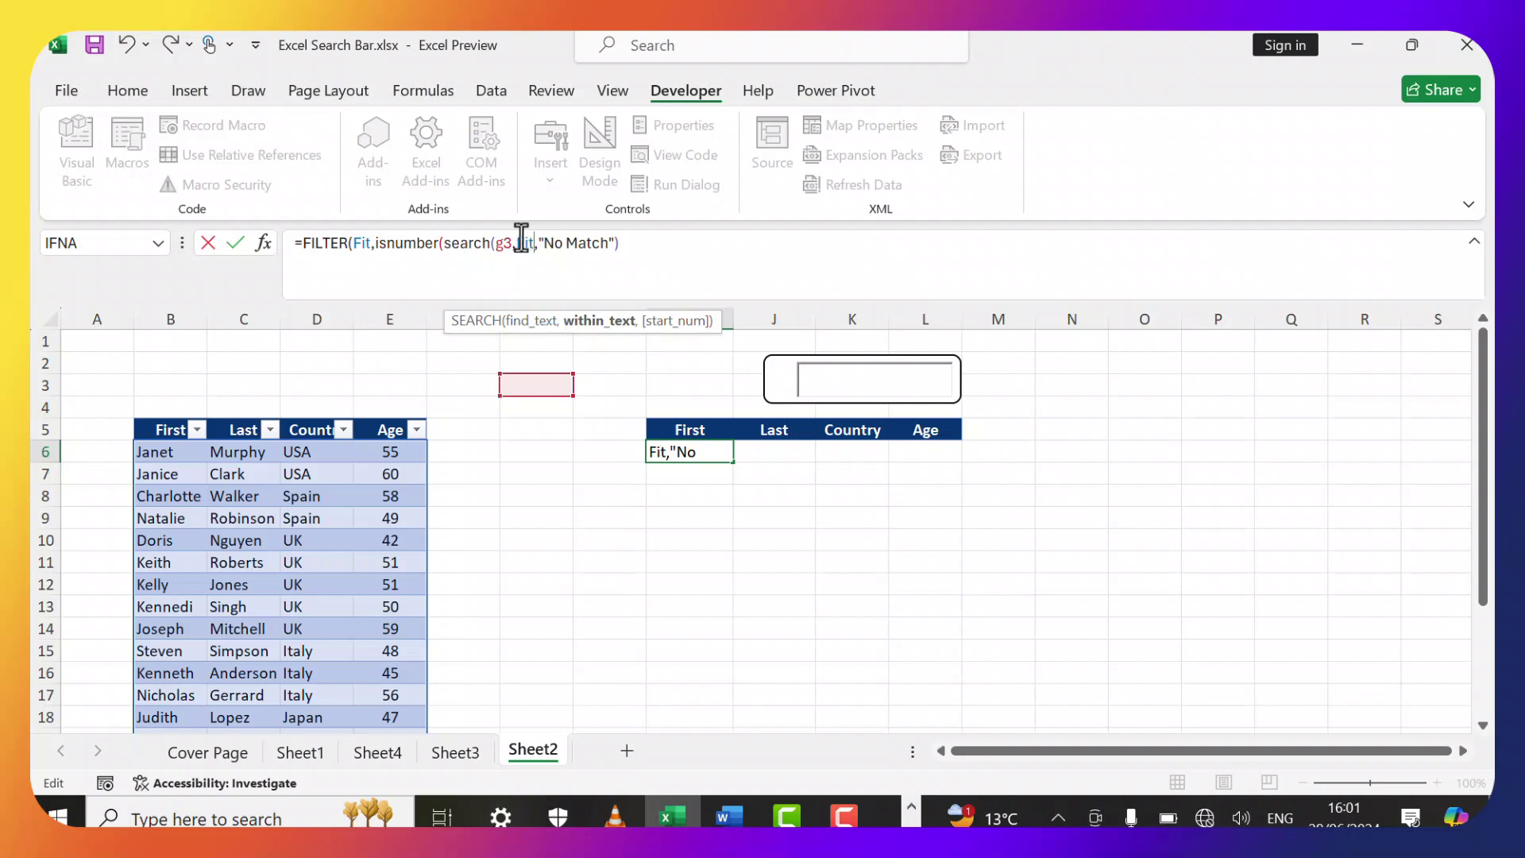
{"action": "type", "text": "["}
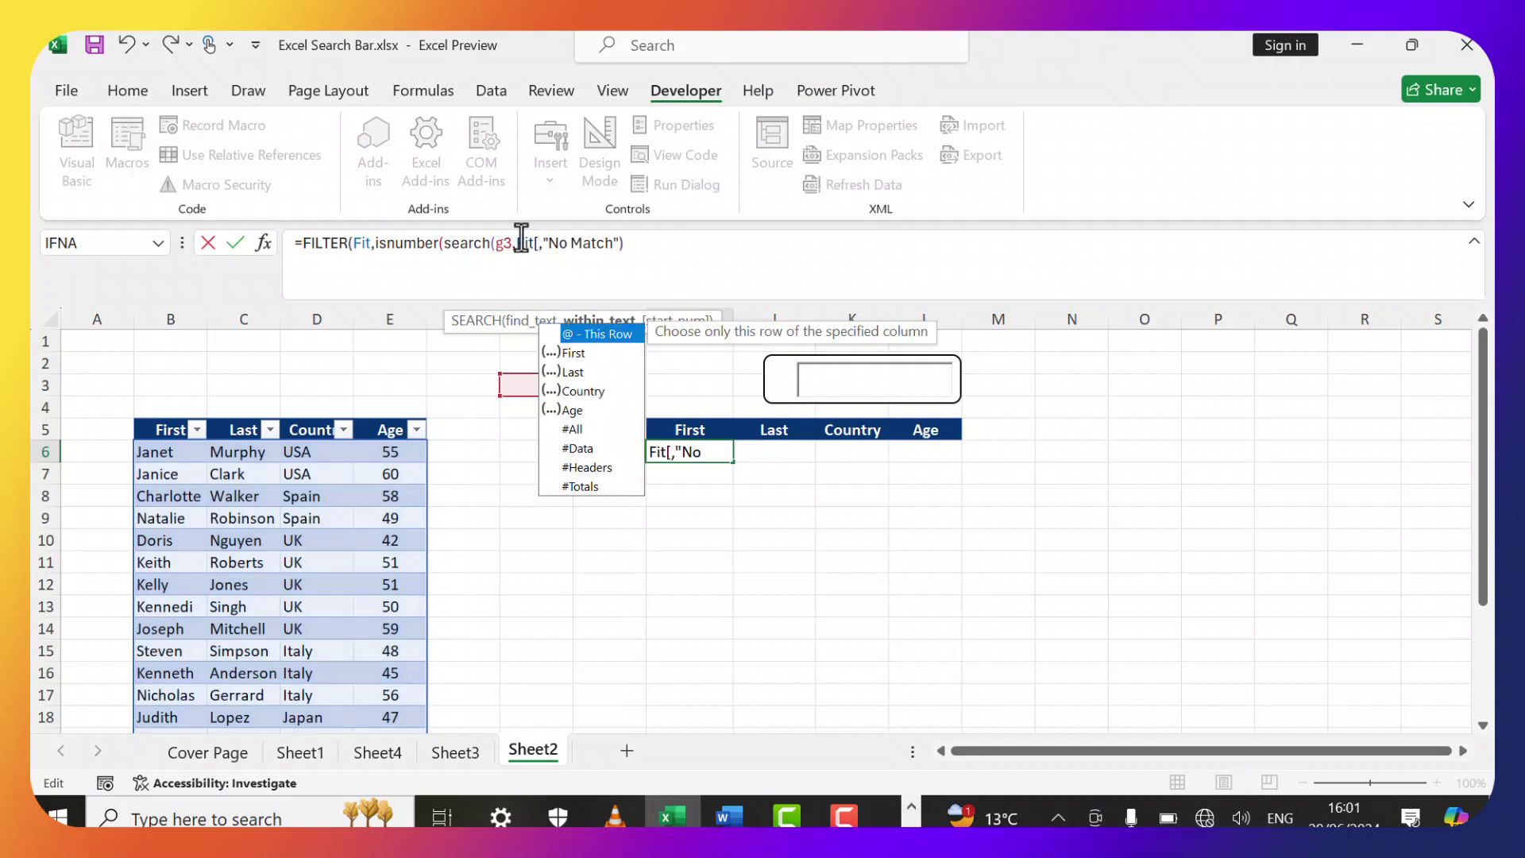
{"action": "key", "text": "Down"}
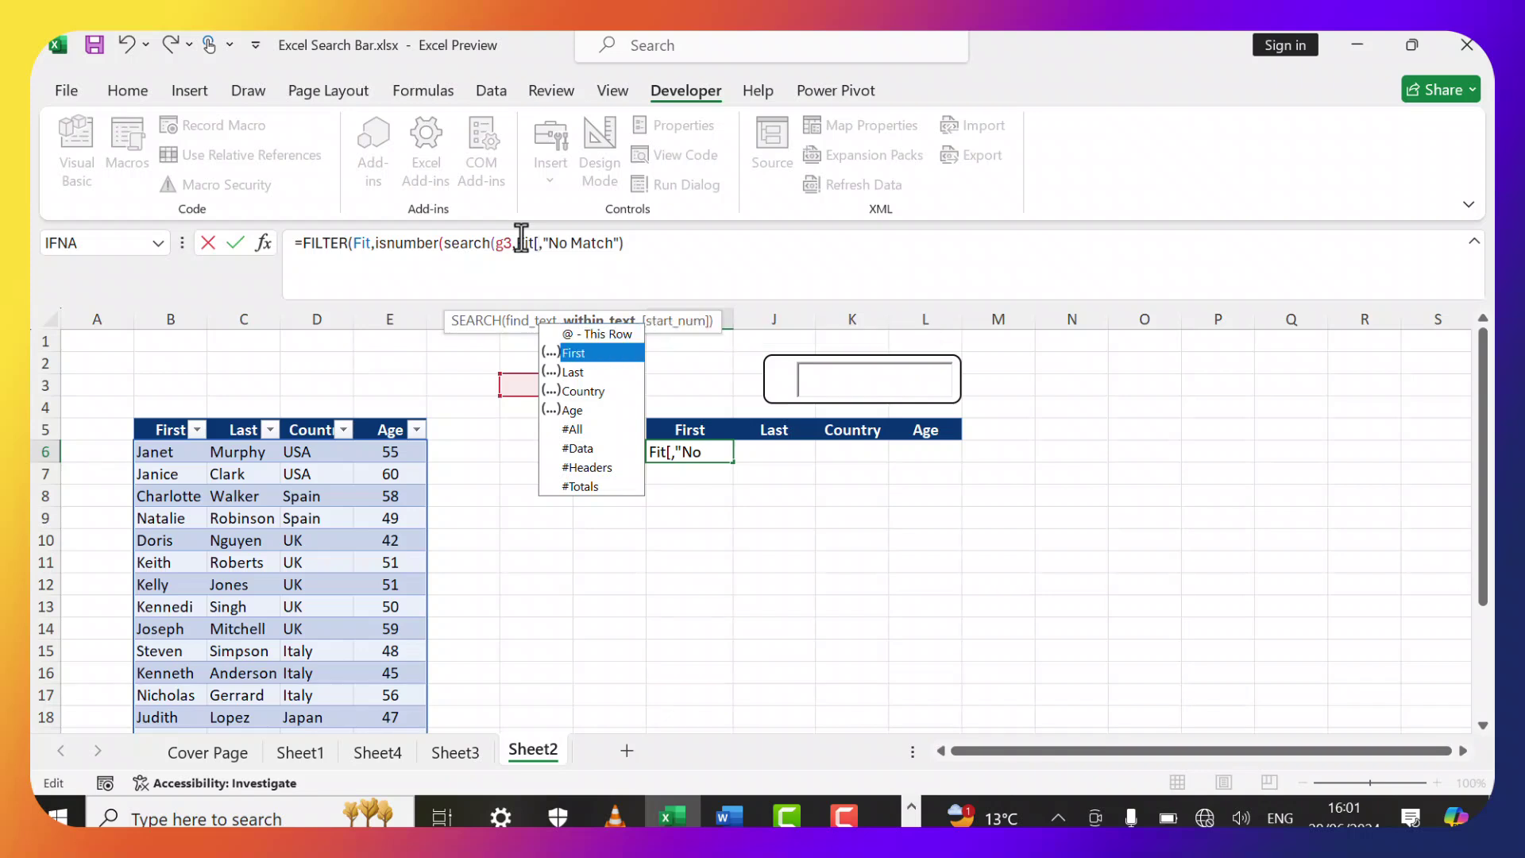
{"action": "double_click", "coordinate": [576, 351]}
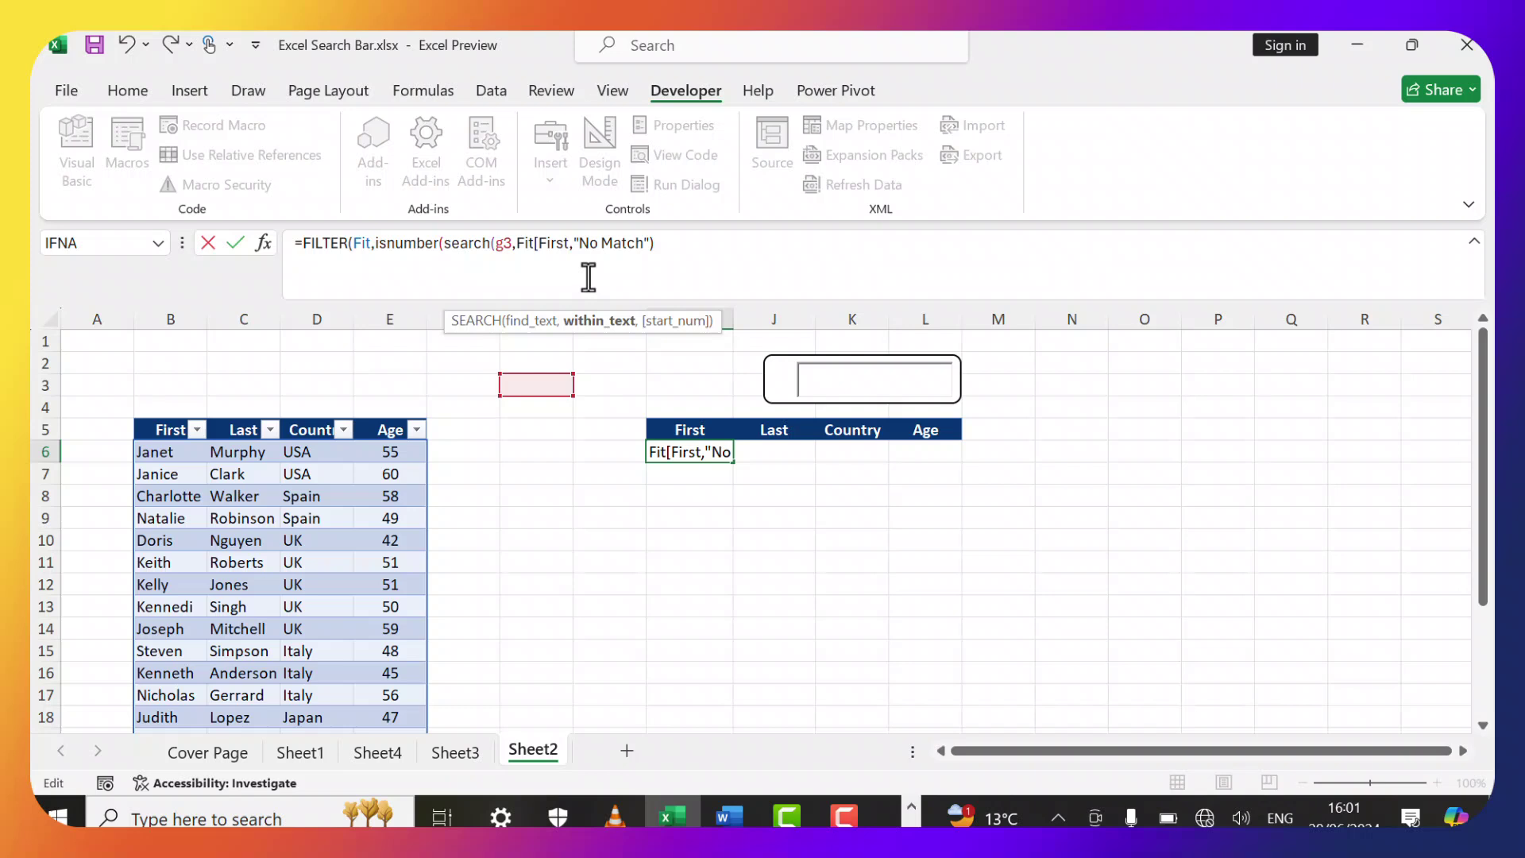
{"action": "type", "text": "]"}
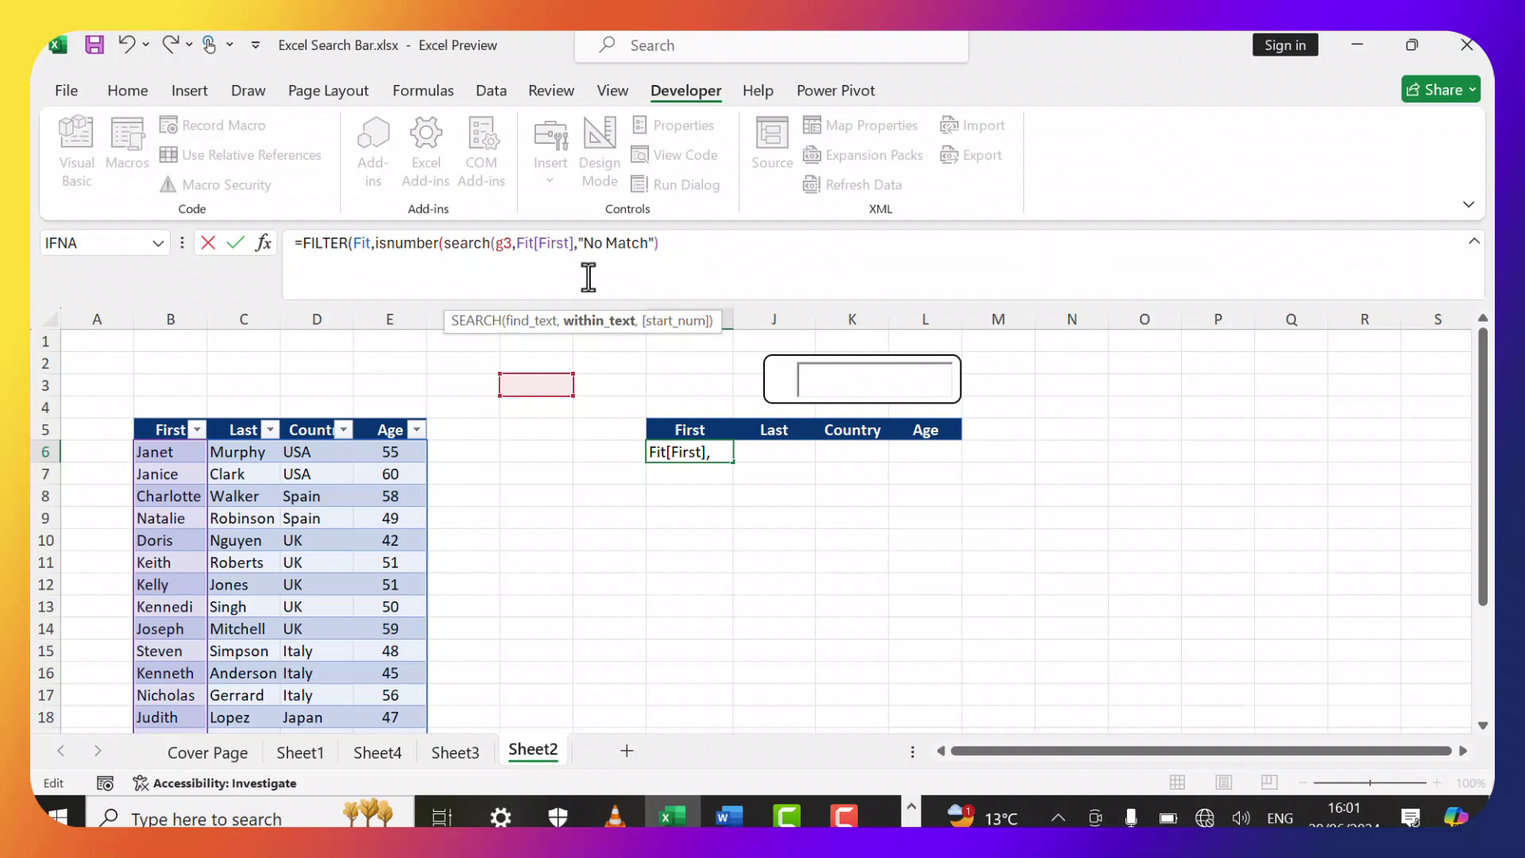
{"action": "type", "text": ")"}
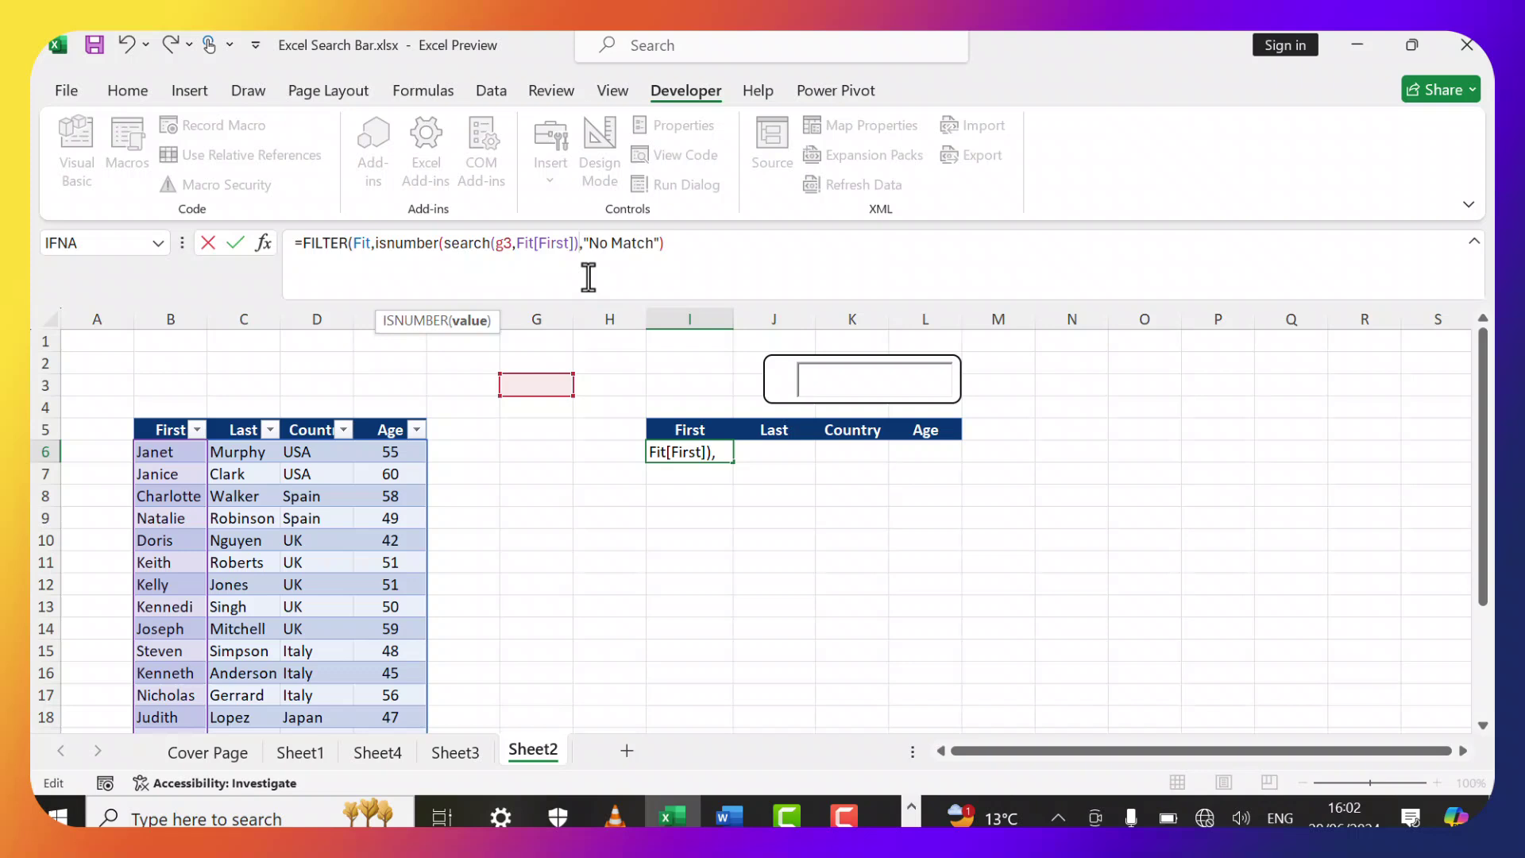
{"action": "type", "text": ")"}
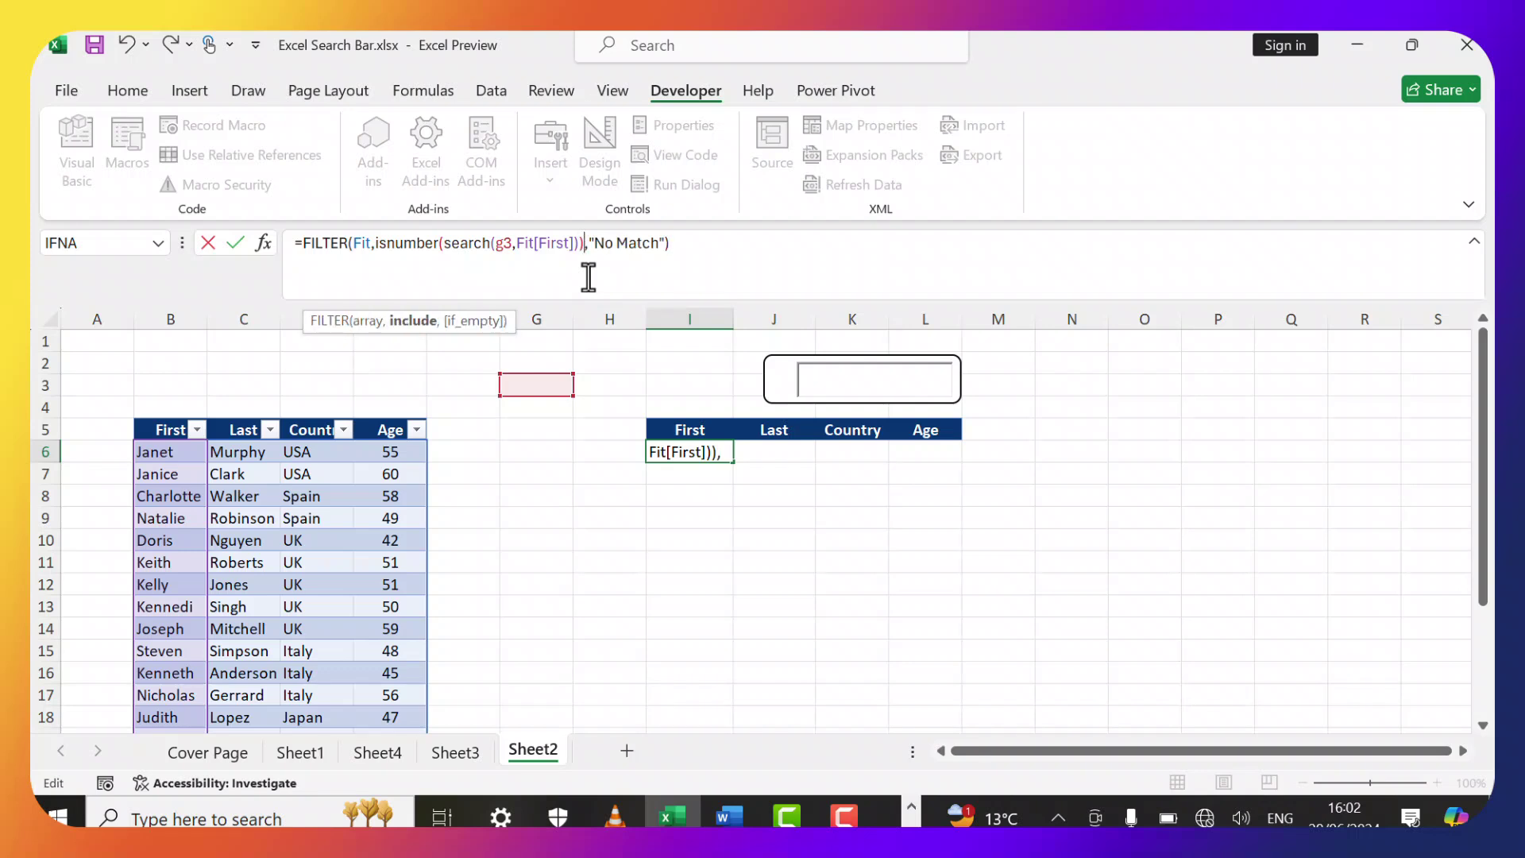
{"action": "key", "text": "Right"}
{"action": "key", "text": "Right"}
{"action": "key", "text": "Right"}
{"action": "key", "text": "Right"}
{"action": "key", "text": "Right"}
{"action": "key", "text": "Right"}
{"action": "key", "text": "Right"}
{"action": "key", "text": "Right"}
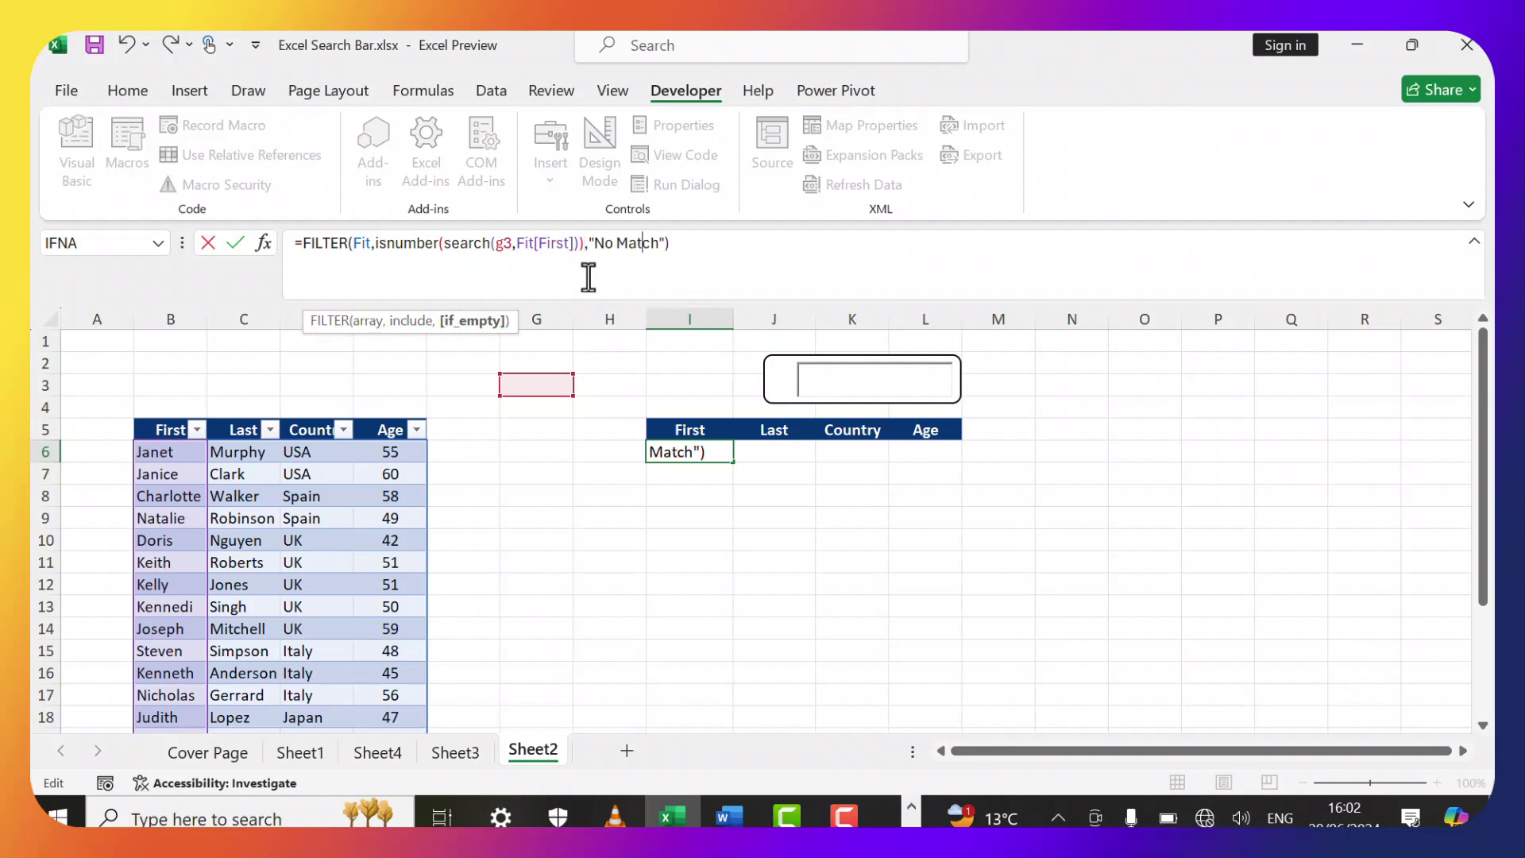
{"action": "key", "text": "Right"}
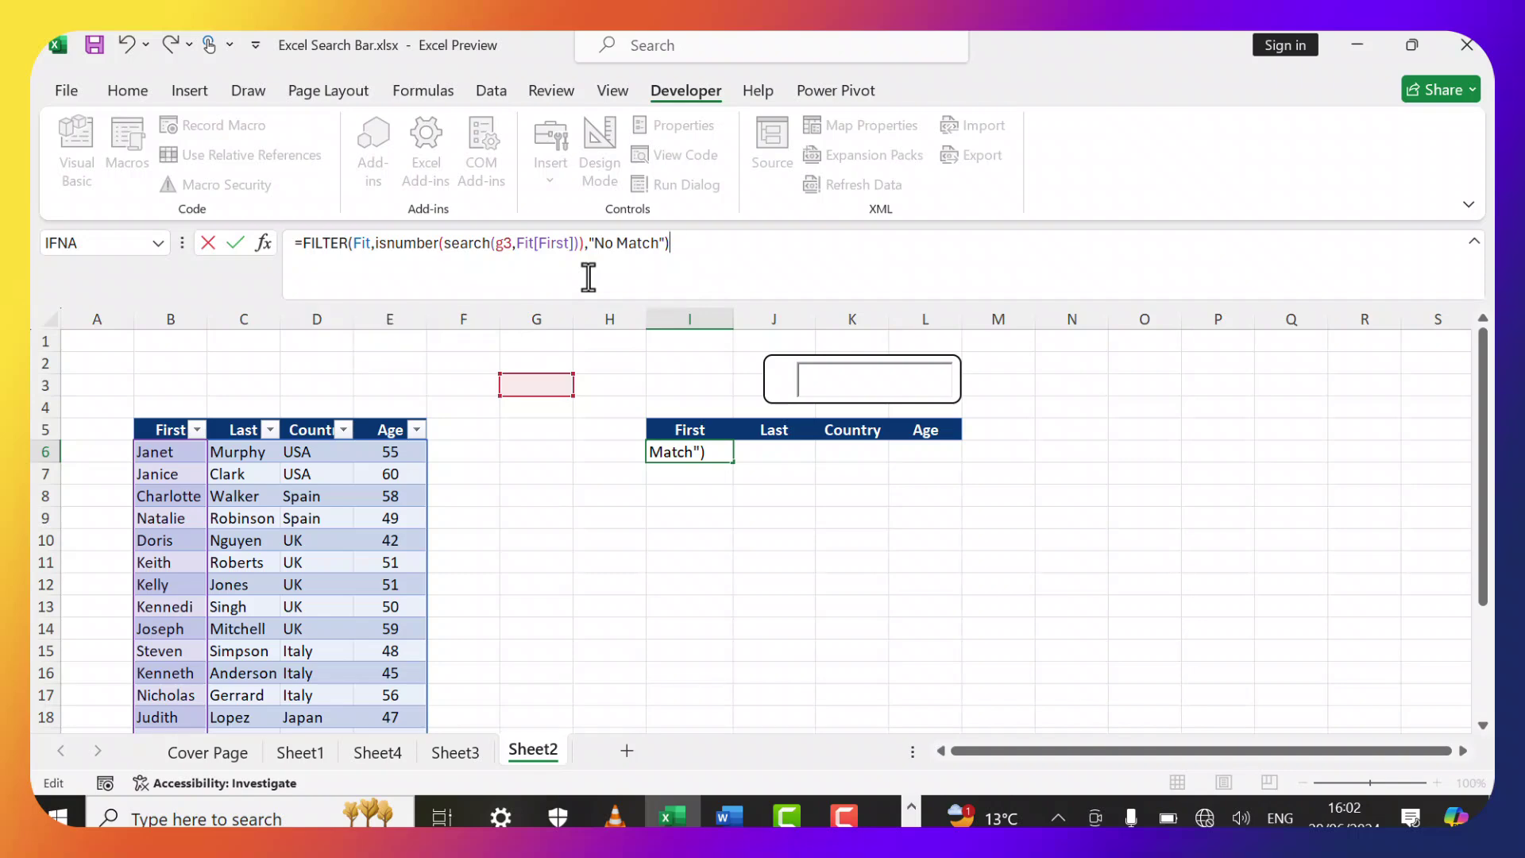
{"action": "key", "text": "Return"}
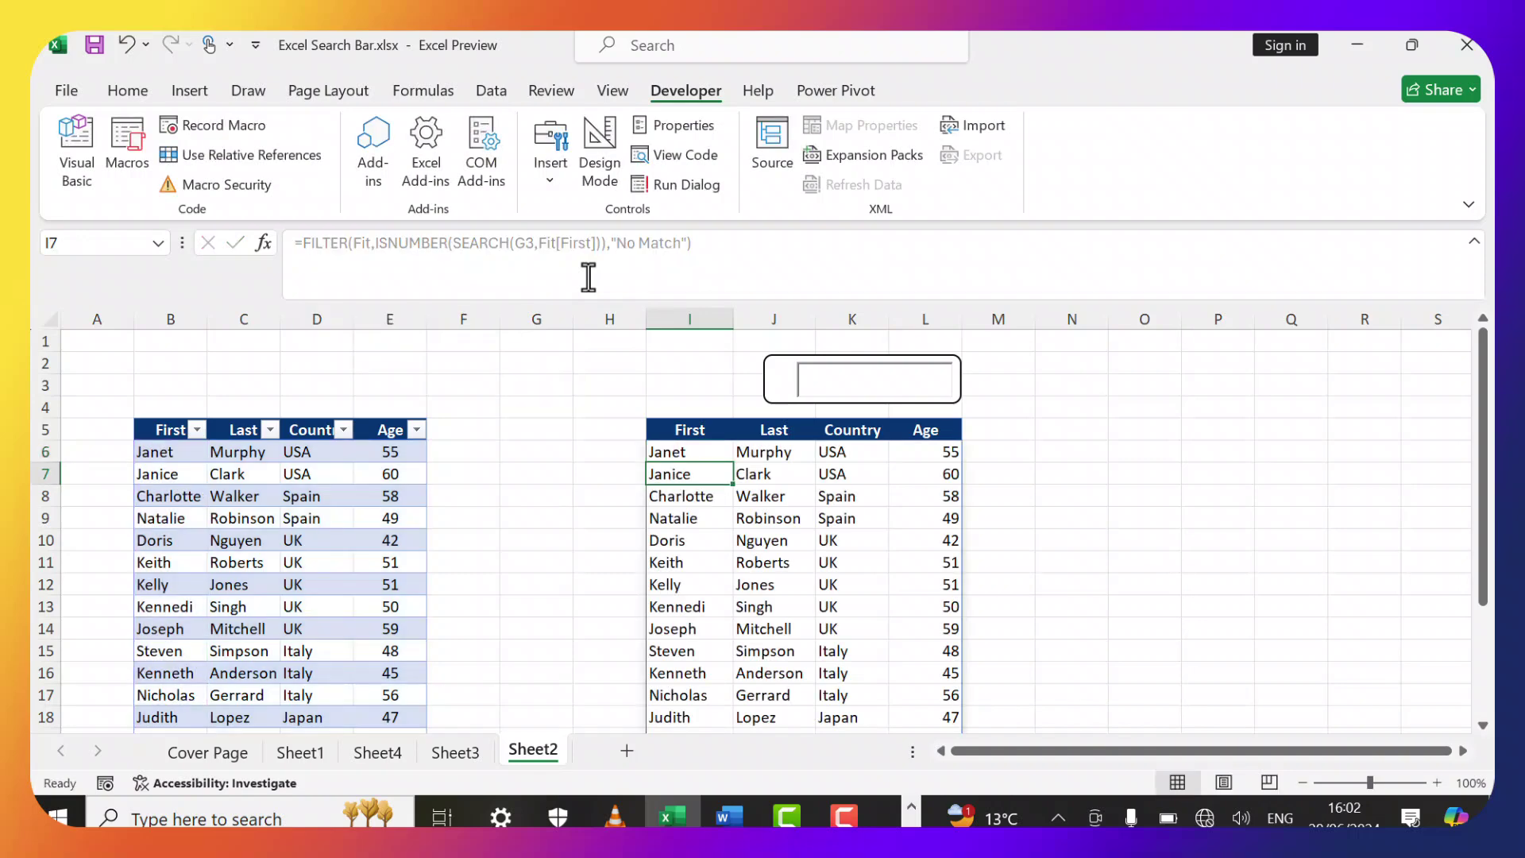
Search for Jane, then backspace the search text away so every row is listed.
{"action": "left_click", "coordinate": [880, 367]}
{"action": "scroll", "coordinate": [718, 433], "scroll_direction": "down", "scroll_amount": 1}
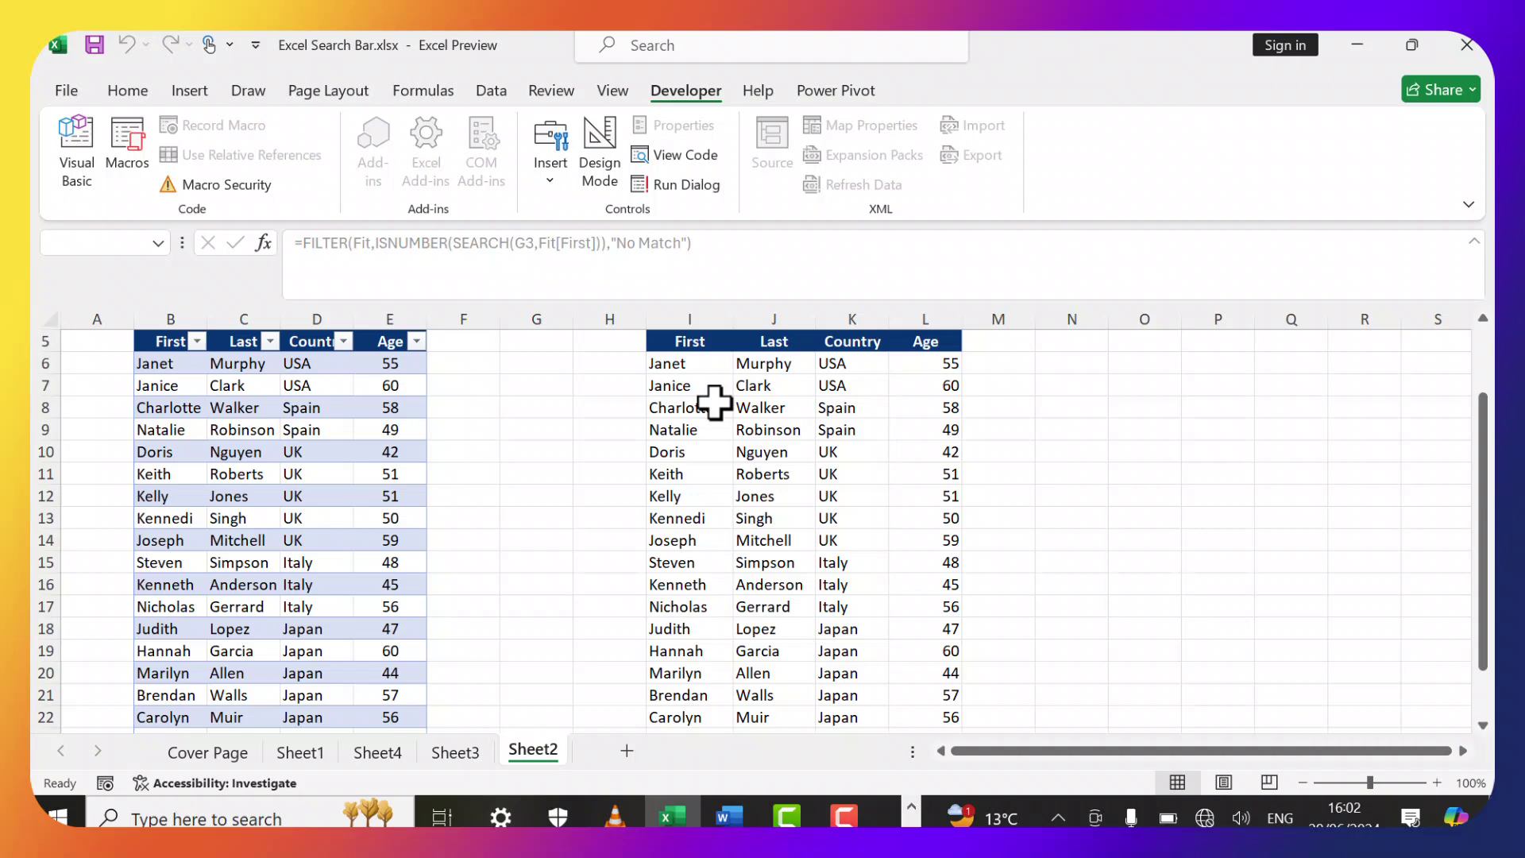
{"action": "scroll", "coordinate": [714, 403], "scroll_direction": "down", "scroll_amount": 4}
{"action": "scroll", "coordinate": [714, 401], "scroll_direction": "up", "scroll_amount": 6}
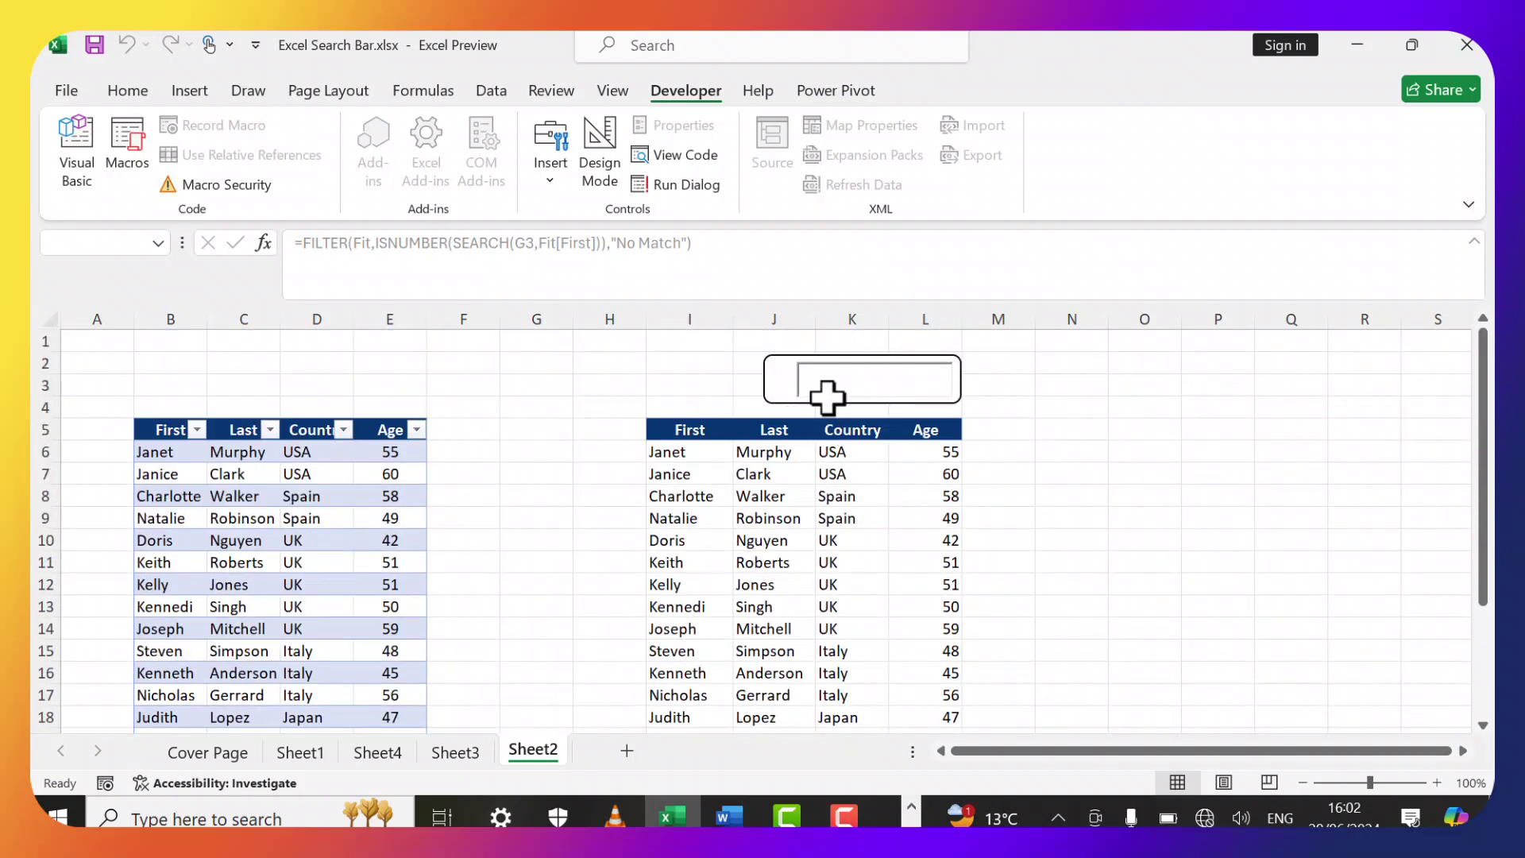
{"action": "left_click", "coordinate": [804, 381]}
{"action": "type", "text": "J"}
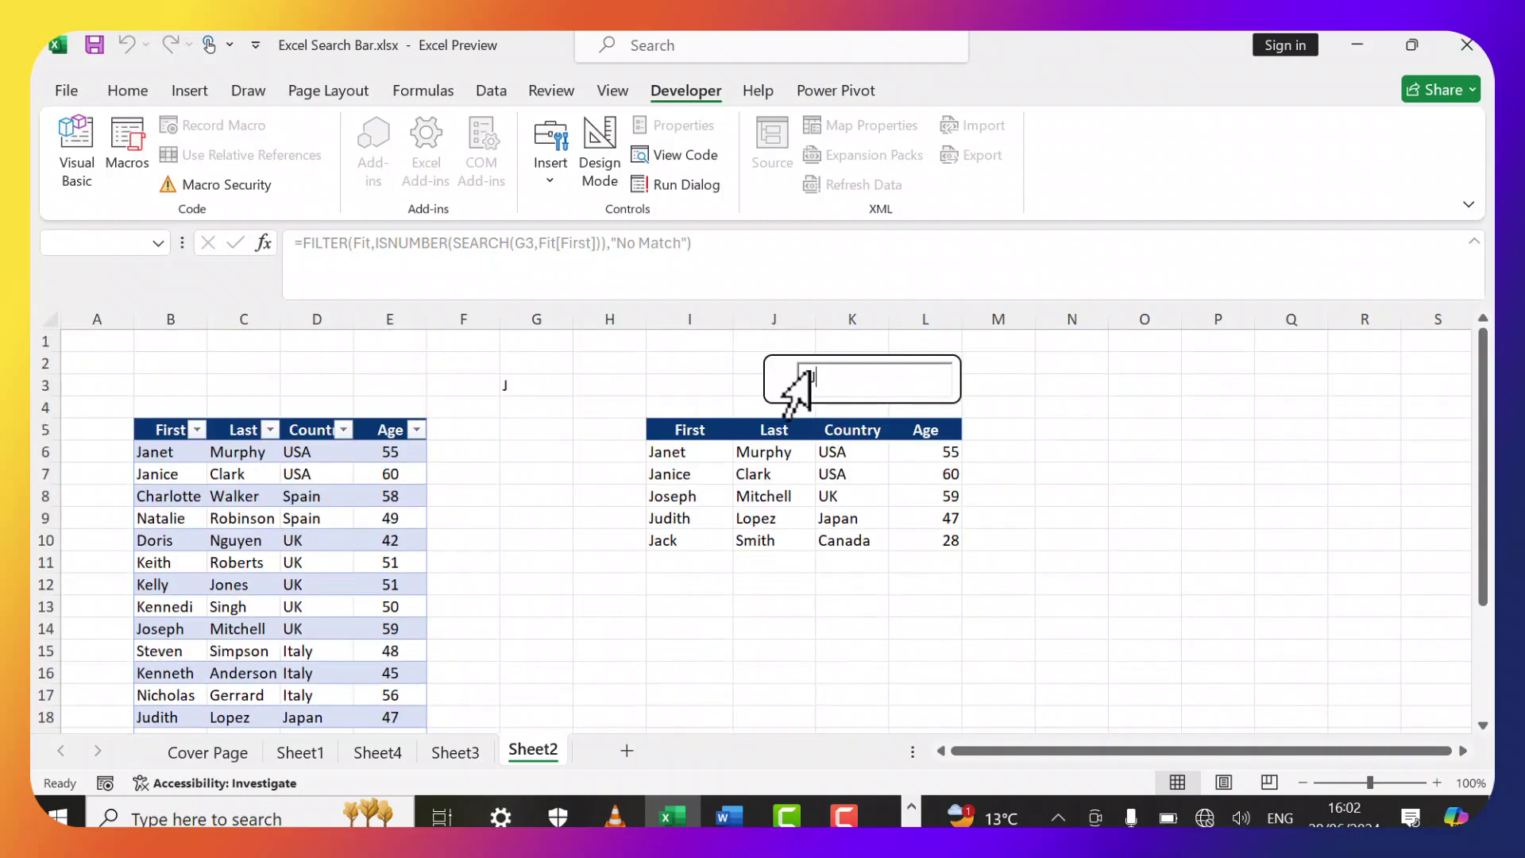
{"action": "type", "text": "ane"}
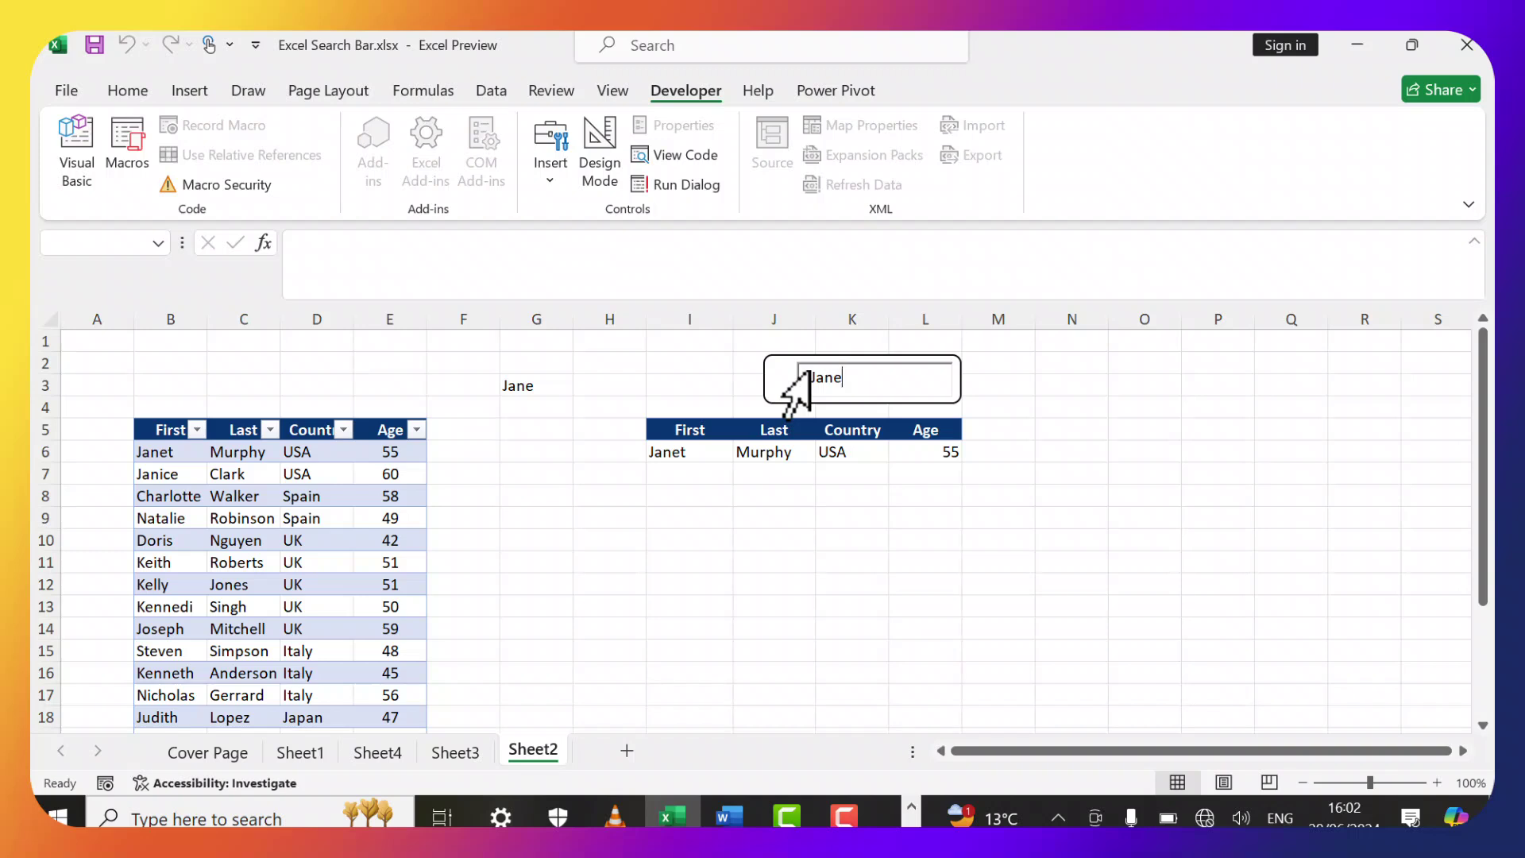
{"action": "key", "text": "BackSpace"}
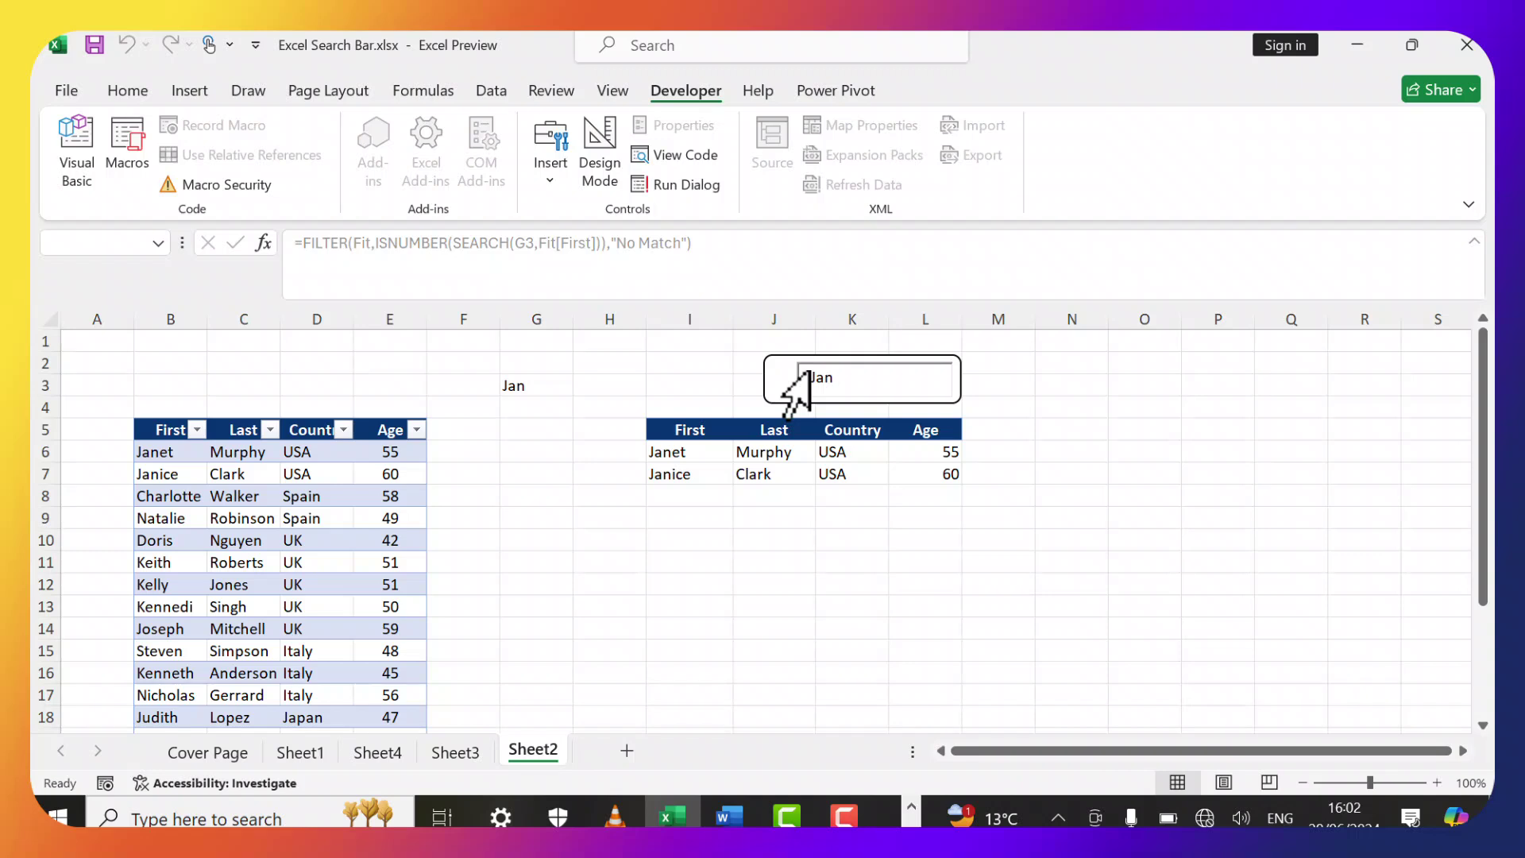
{"action": "key", "text": "BackSpace"}
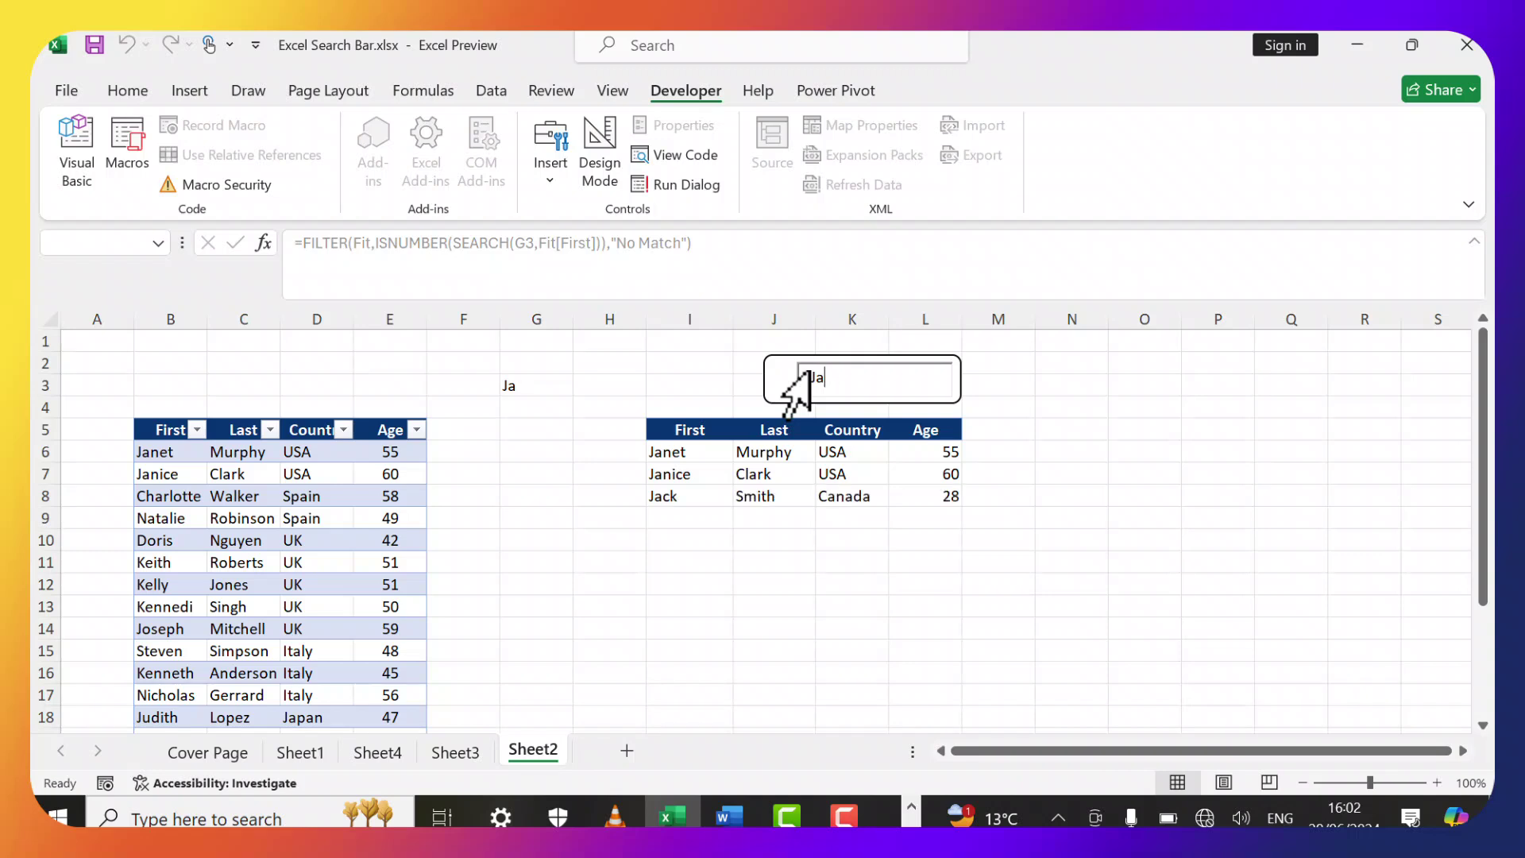
{"action": "key", "text": "BackSpace"}
{"action": "key", "text": "BackSpace"}
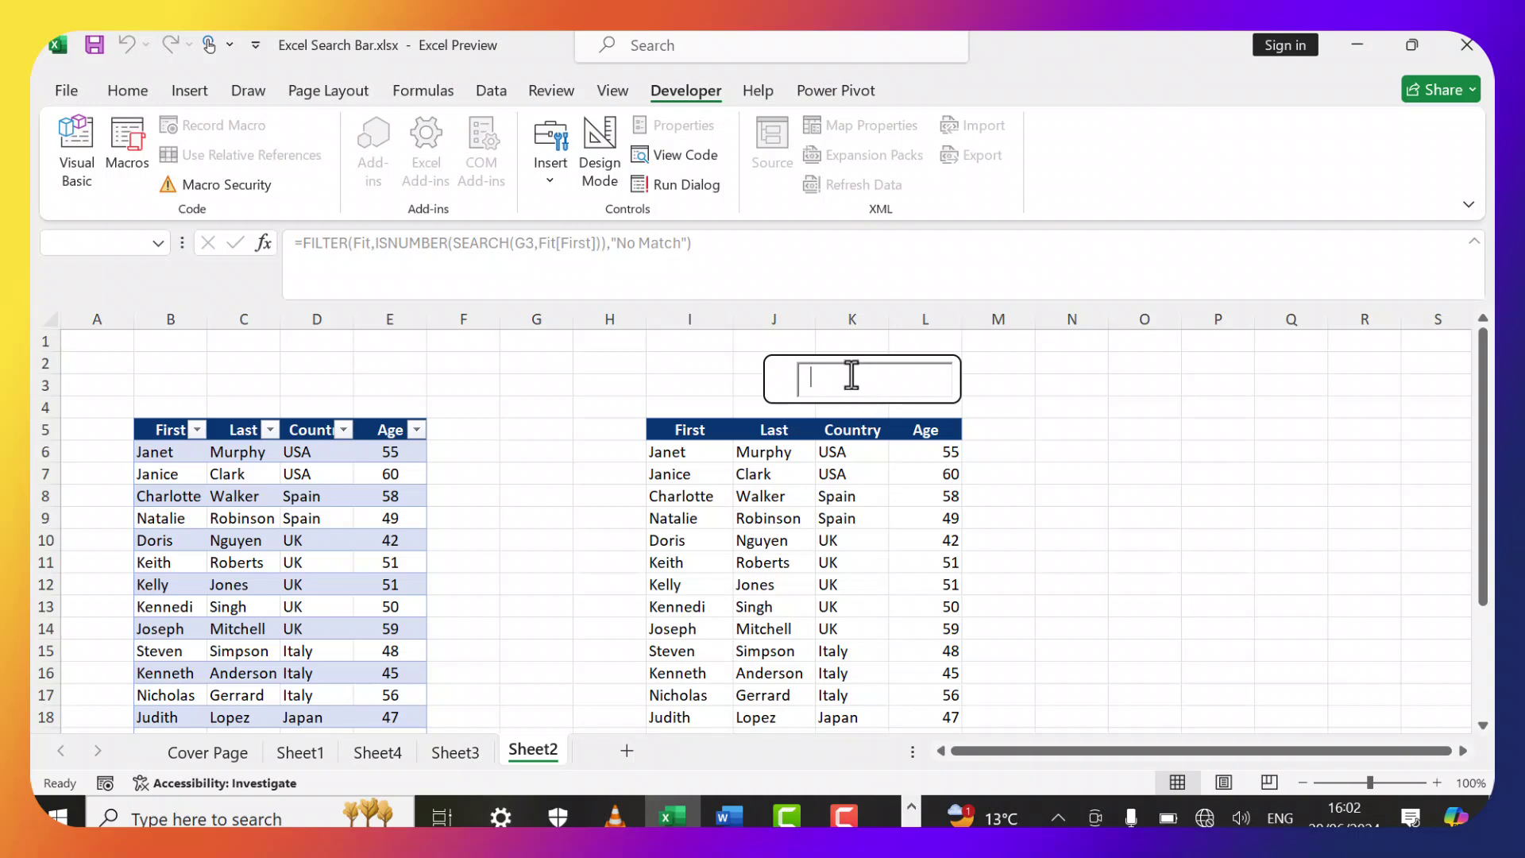
Search for the surname Mu to show No Match, then delete it.
{"action": "type", "text": "Mu"}
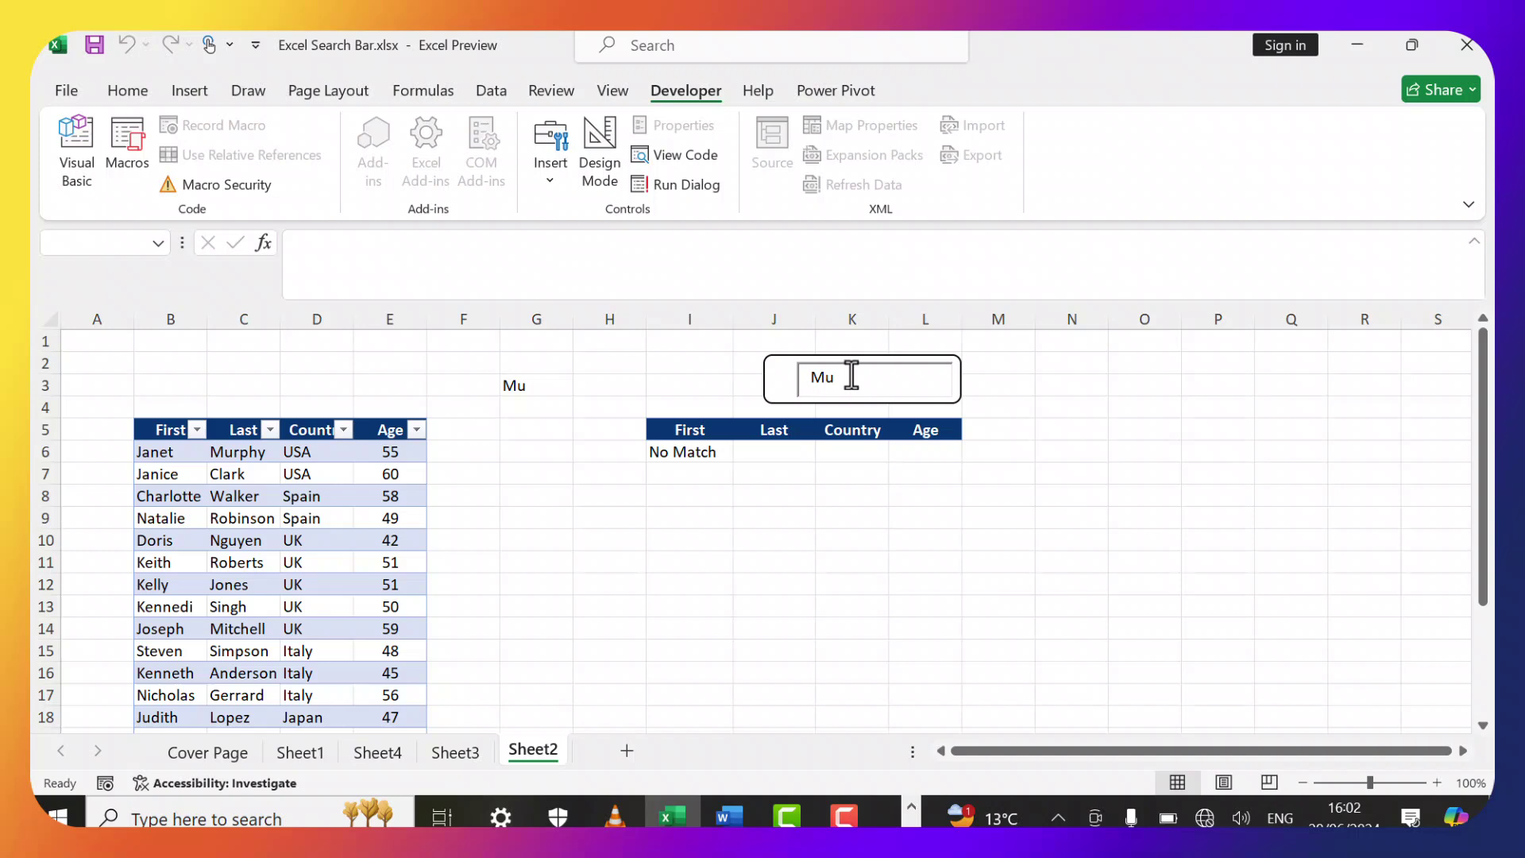
{"action": "double_click", "coordinate": [826, 377]}
{"action": "key", "text": "BackSpace"}
Append three copies of ISNUMBER(SEARCH(G3,Fit[First])) to the I6 formula, joined by +.
{"action": "left_click", "coordinate": [684, 454]}
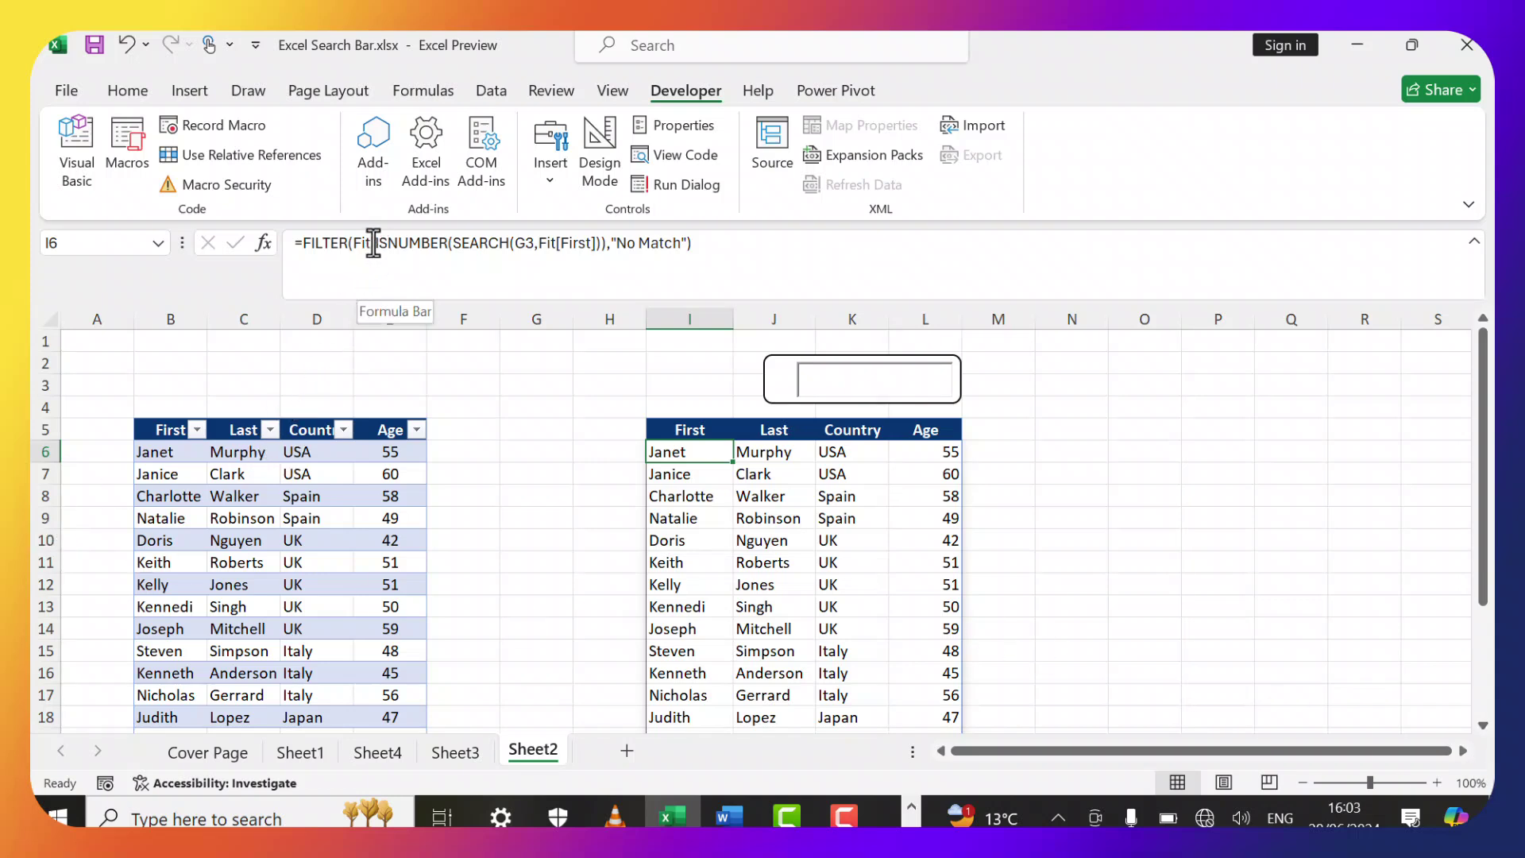
{"action": "left_click_drag", "start_coordinate": [374, 242], "coordinate": [604, 245]}
{"action": "left_click", "coordinate": [607, 245]}
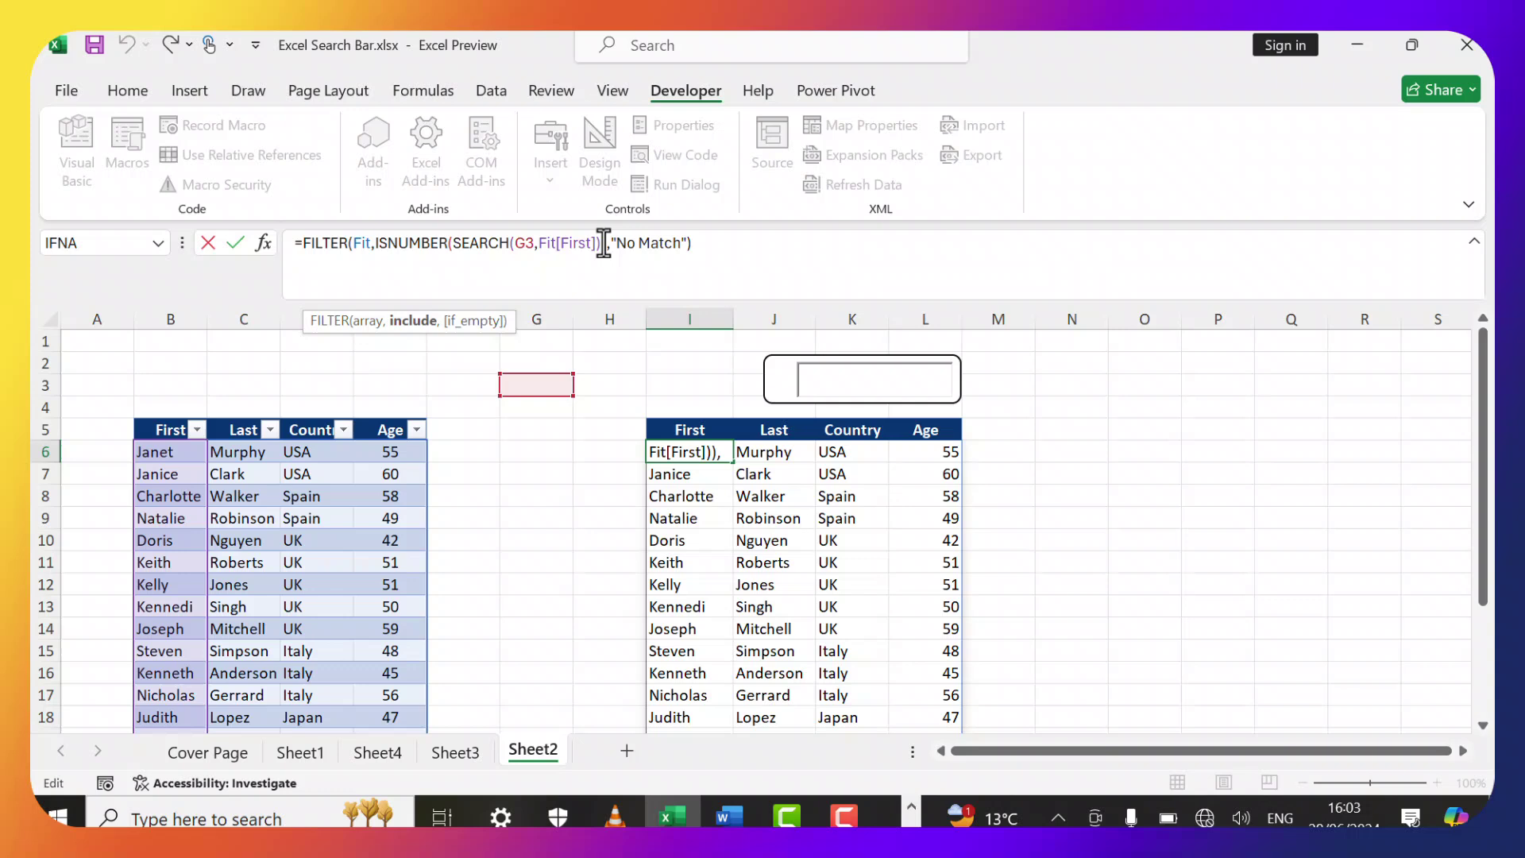
{"action": "type", "text": "+"}
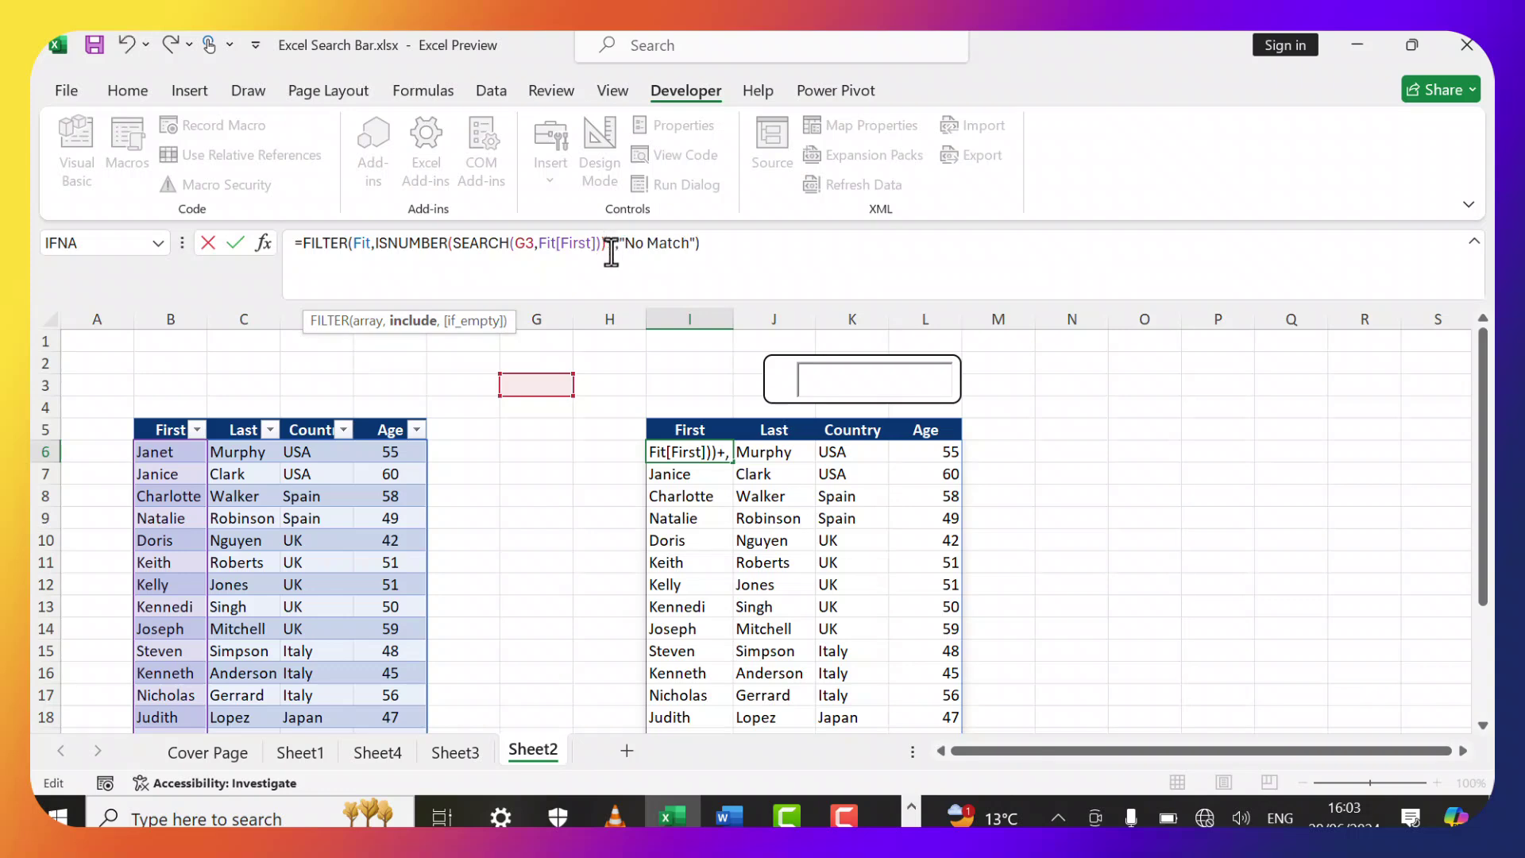
{"action": "type", "text": "ISNUMBER(SEARCH(G3,Fit[First]))"}
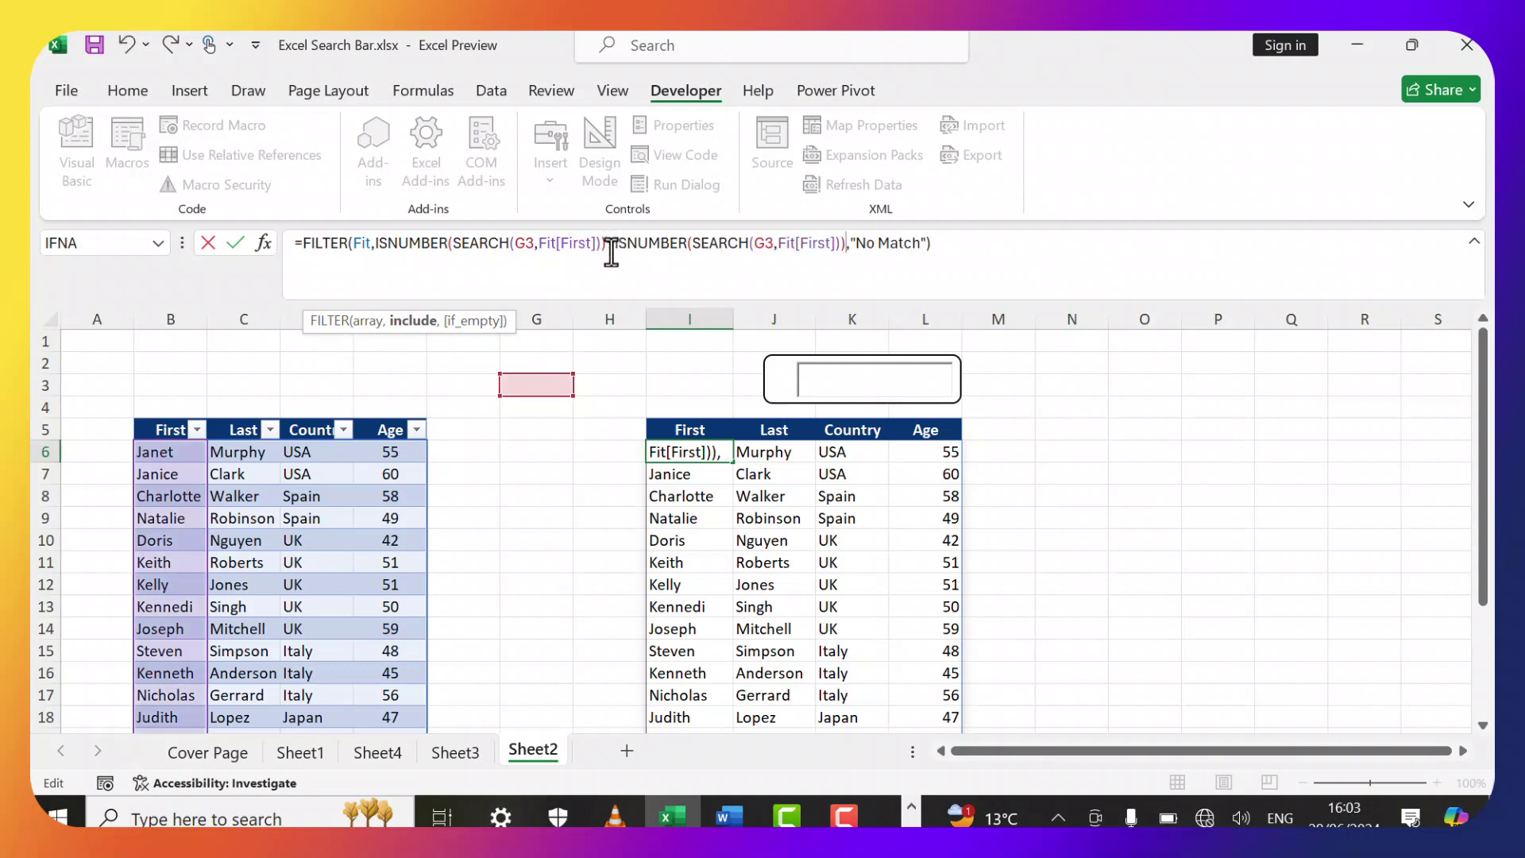
{"action": "type", "text": "+"}
{"action": "type", "text": "ISNUMBER(SEARCH(G3,Fit[First]))"}
{"action": "type", "text": "+"}
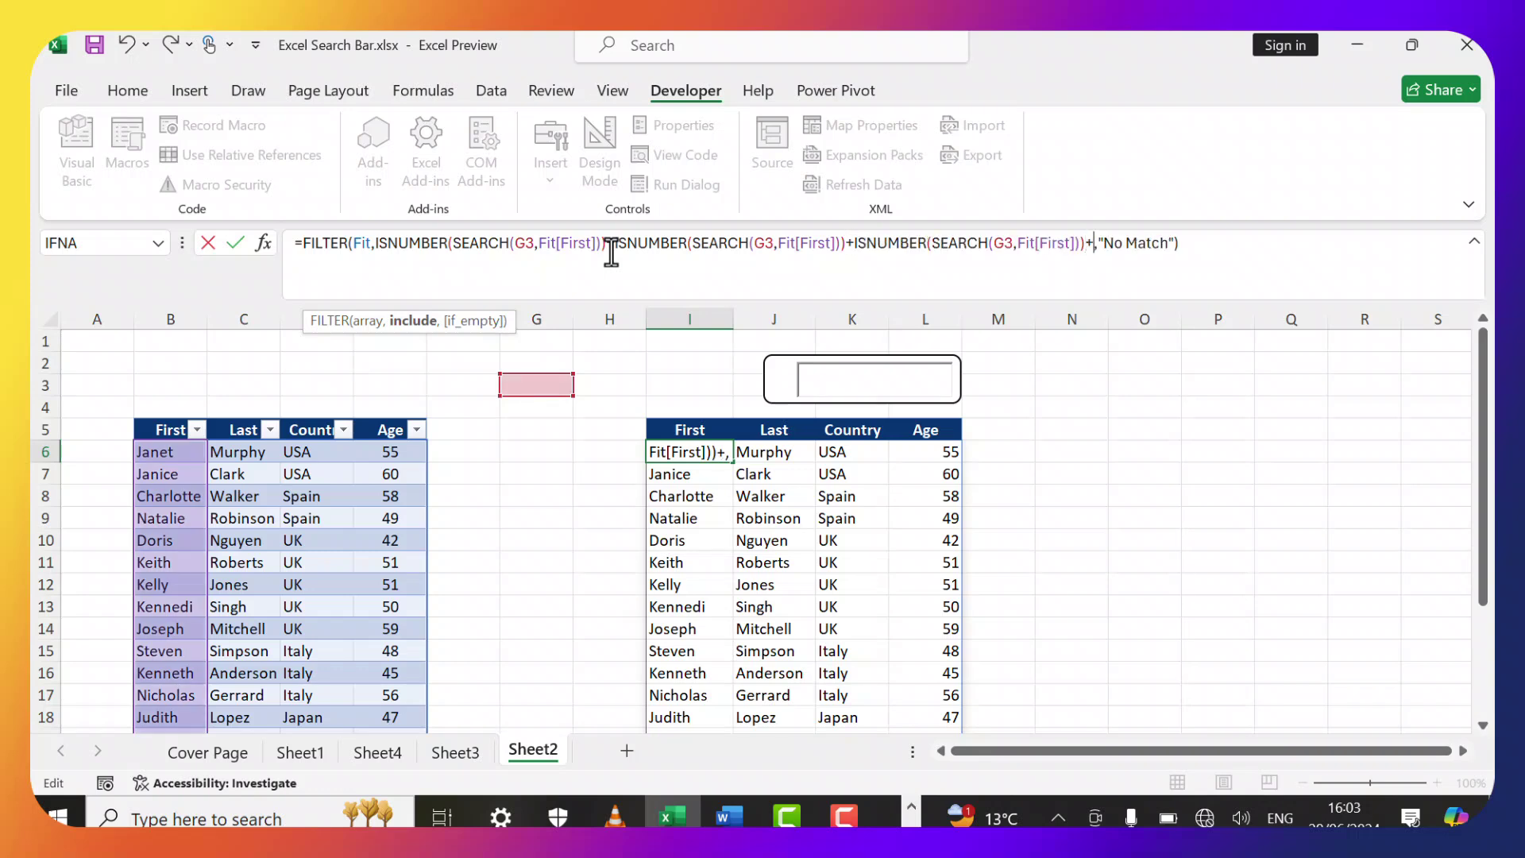
{"action": "type", "text": "ISNUMBER(SEARCH(G3,Fit[First]))"}
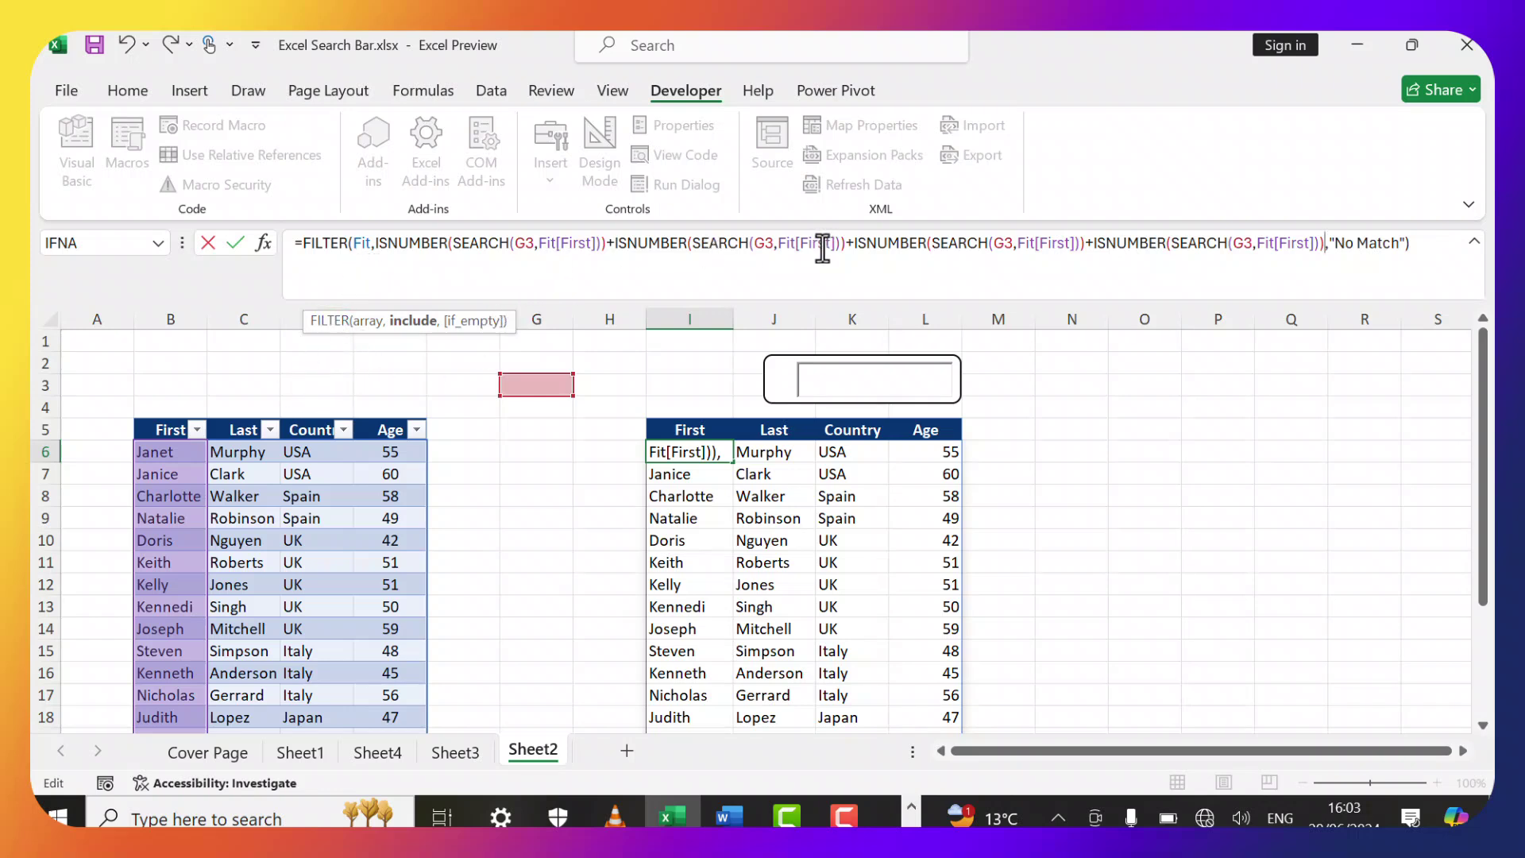
Change the copied tests' columns to Last, Country and Age, and commit the formula.
{"action": "left_click_drag", "start_coordinate": [831, 244], "coordinate": [804, 245]}
{"action": "type", "text": "Last"}
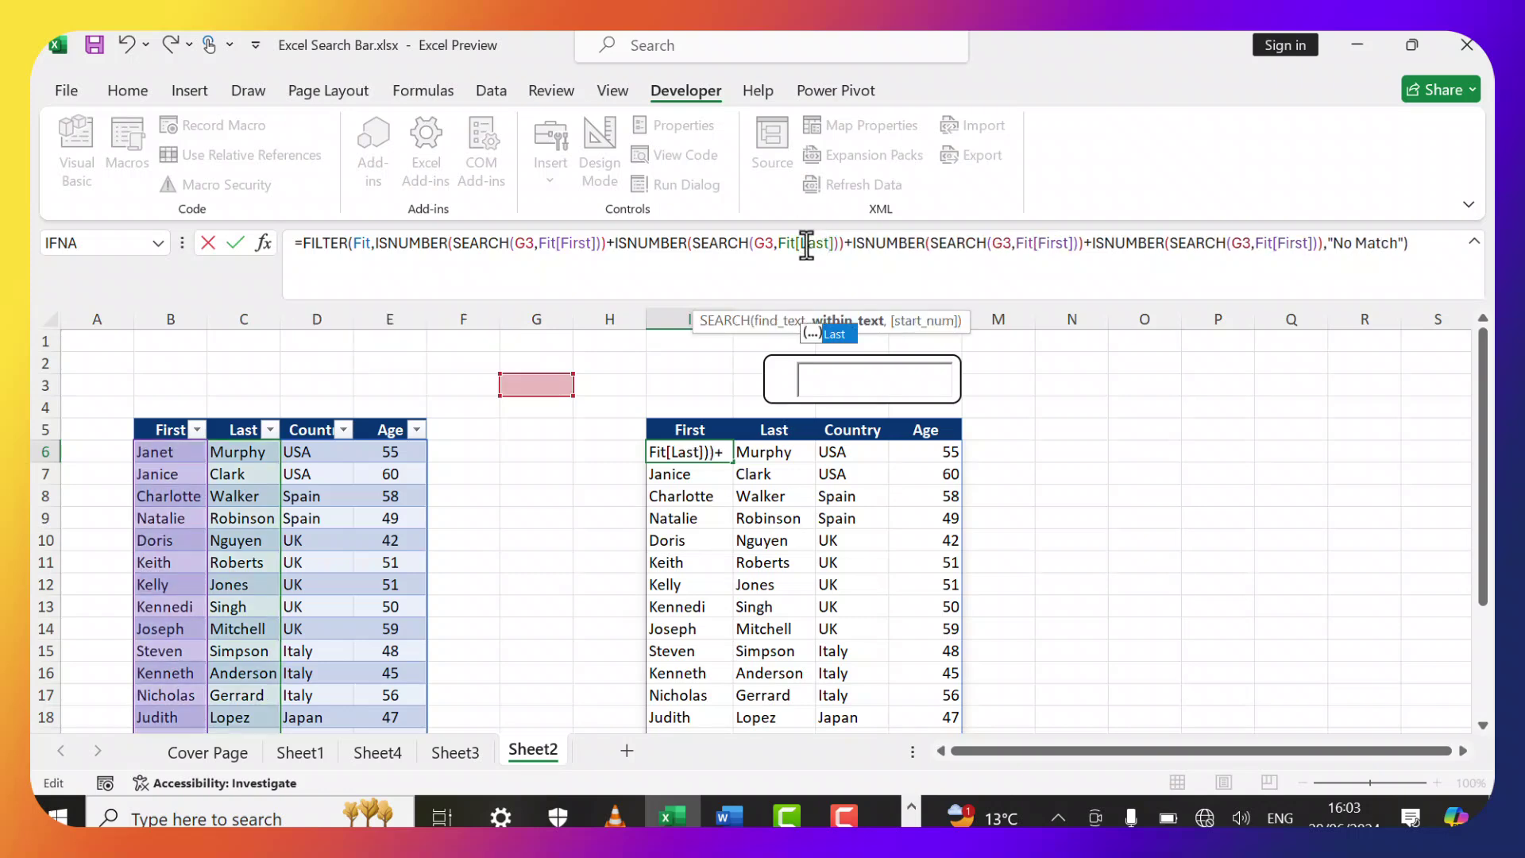
{"action": "left_click_drag", "start_coordinate": [1070, 244], "coordinate": [1041, 244]}
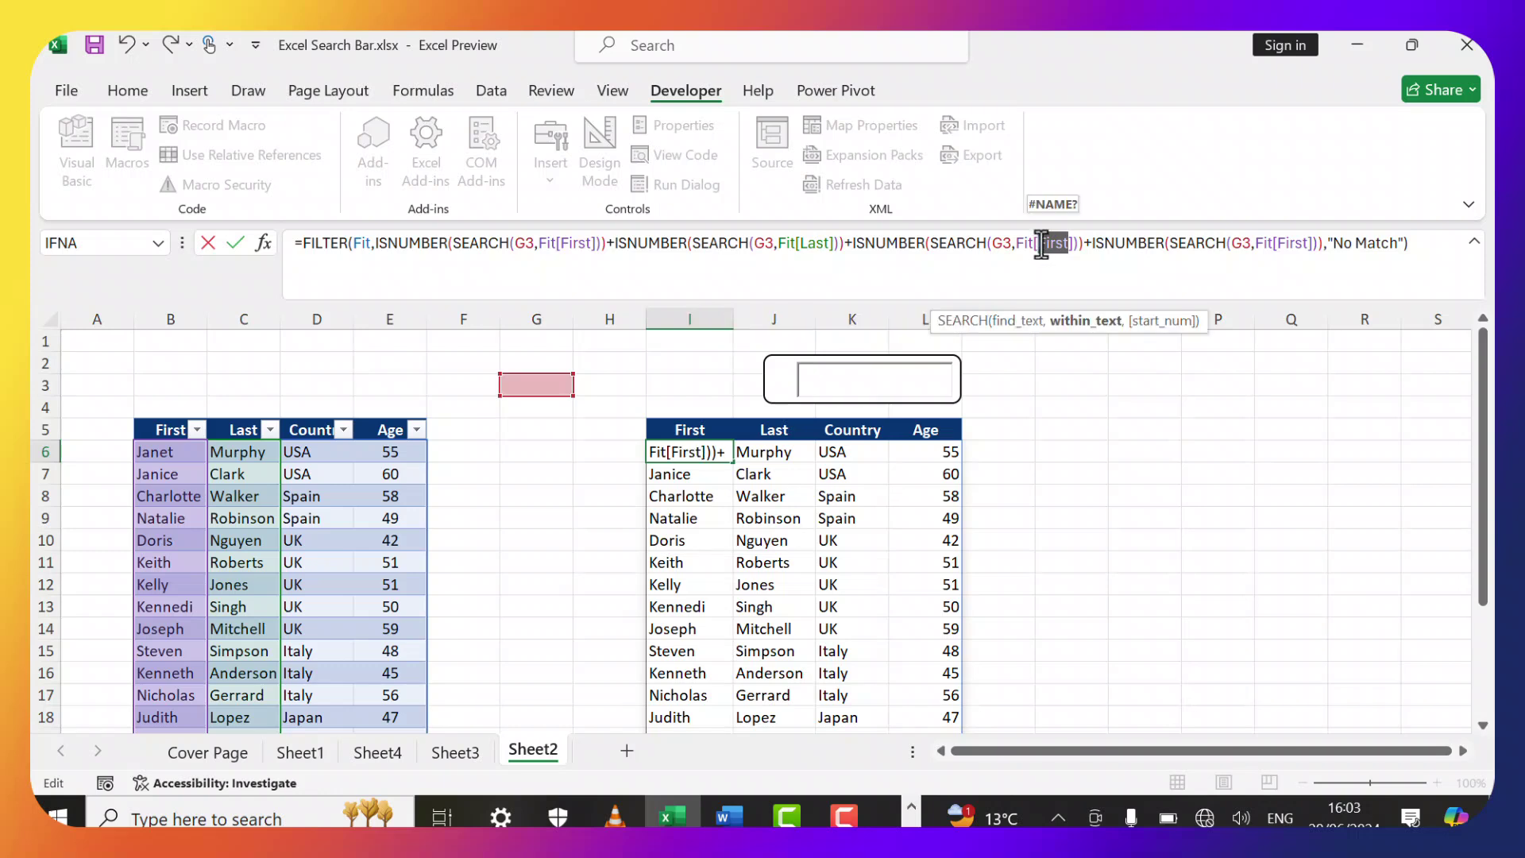
{"action": "key", "text": "BackSpace"}
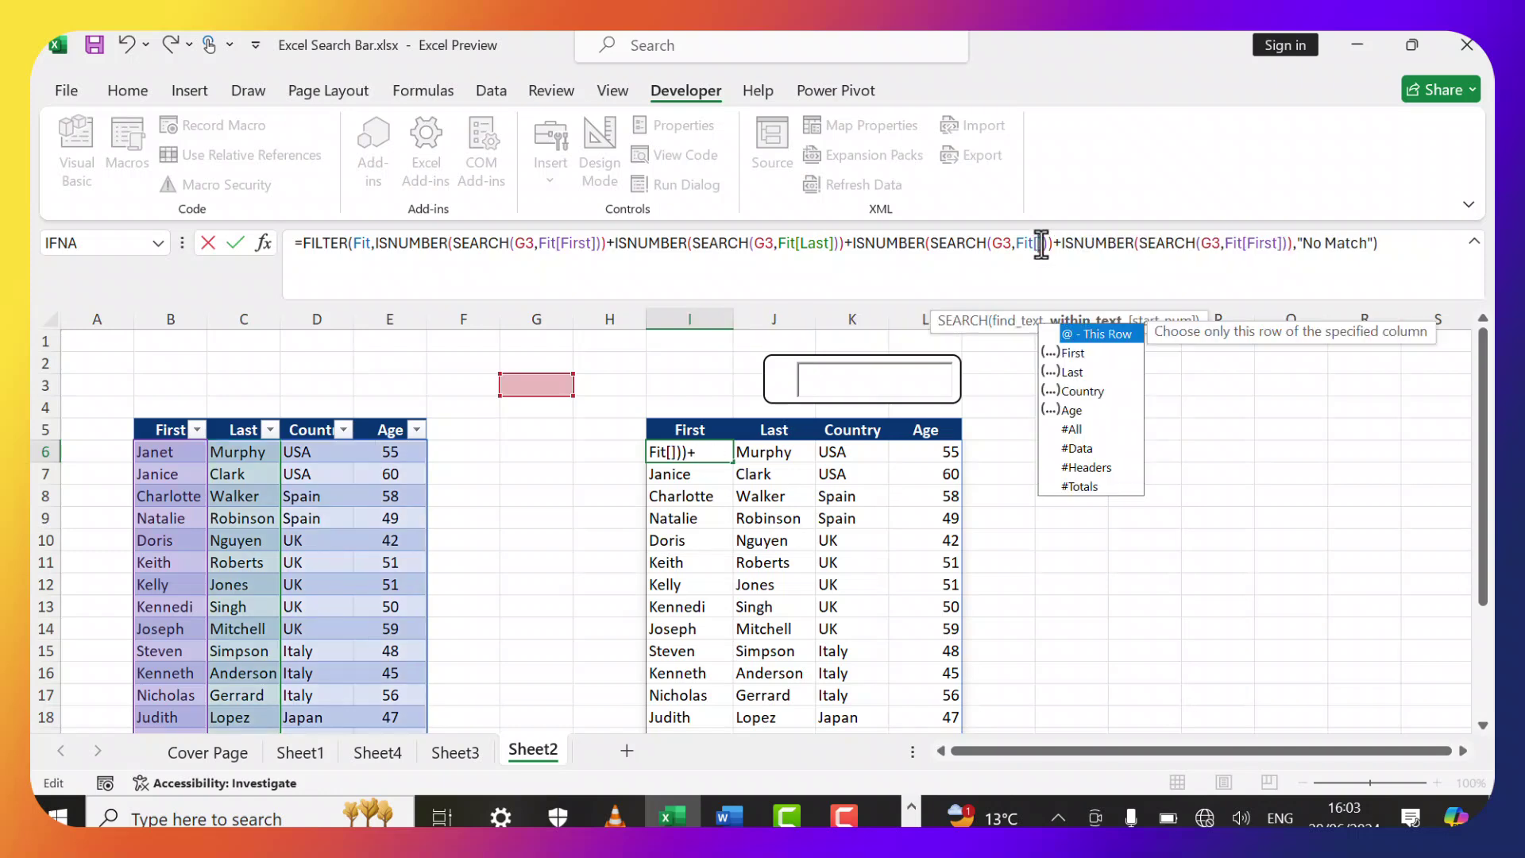
{"action": "double_click", "coordinate": [1082, 403]}
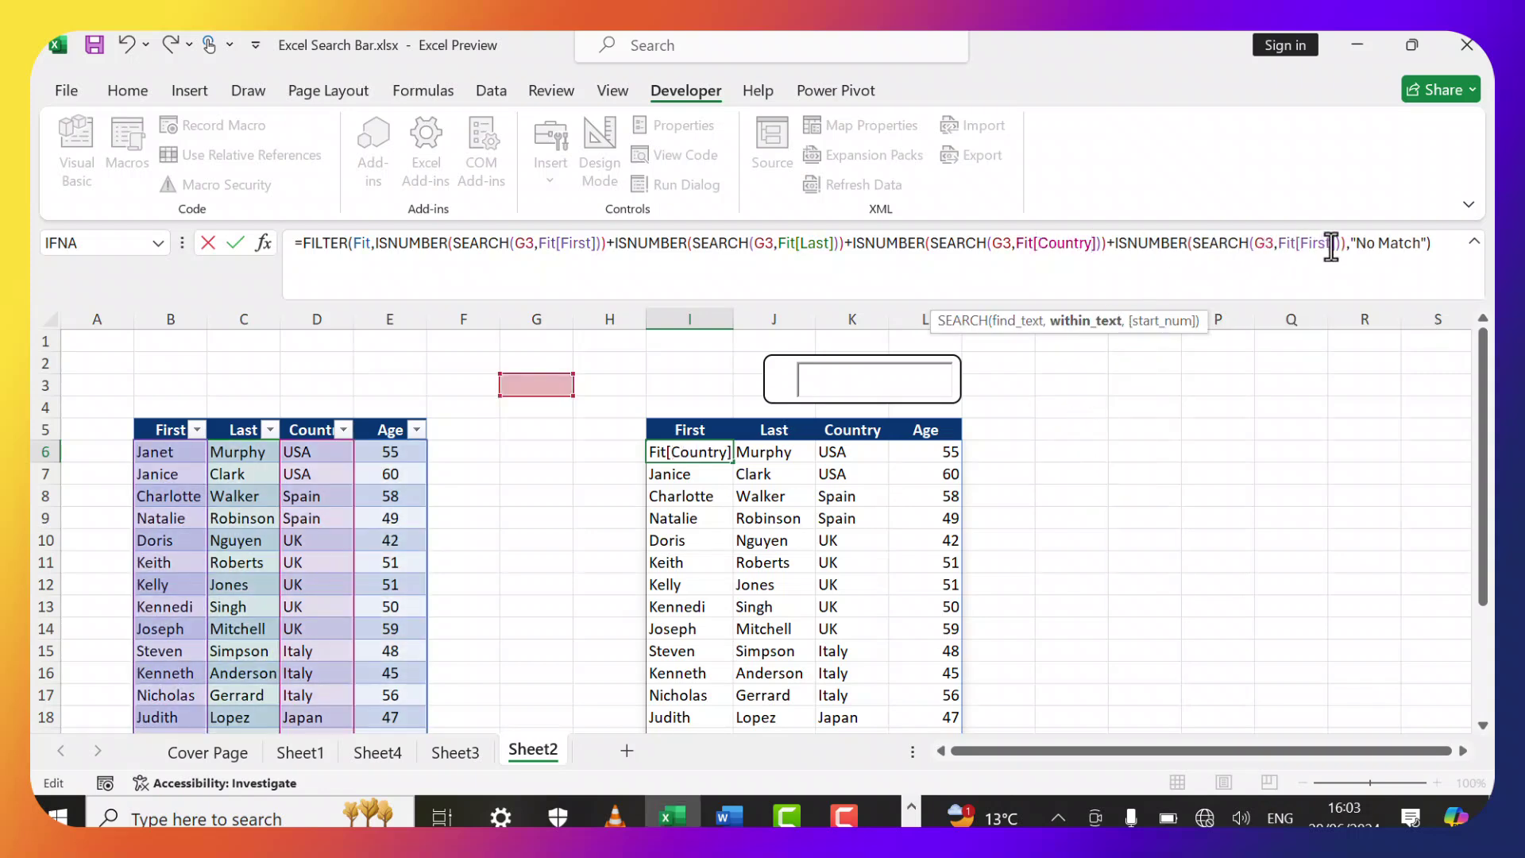
{"action": "left_click", "coordinate": [1331, 243]}
{"action": "key", "text": "BackSpace"}
{"action": "key", "text": "BackSpace"}
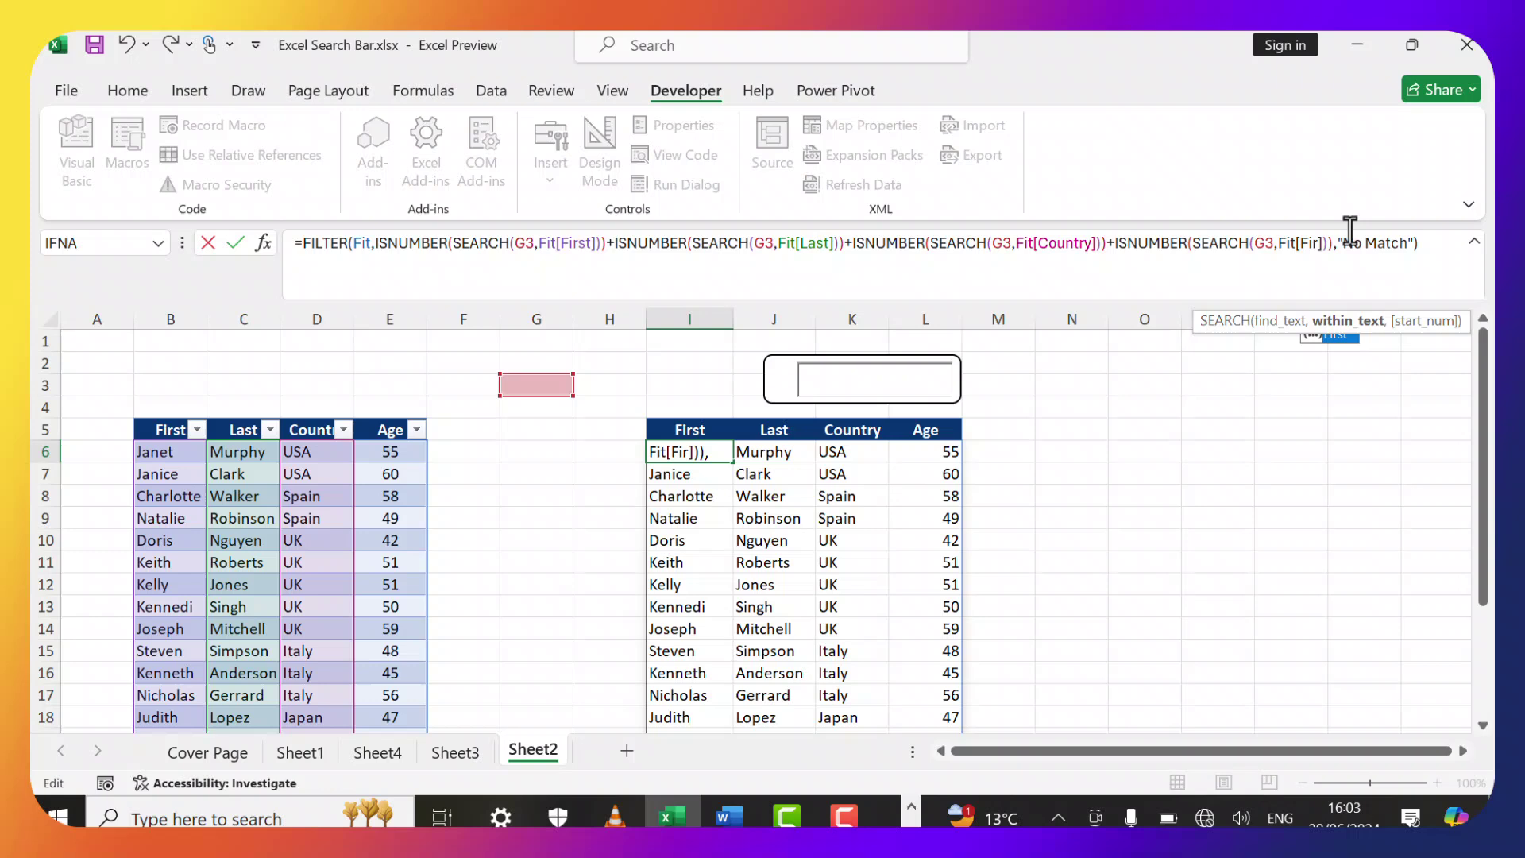
{"action": "key", "text": "BackSpace"}
{"action": "key", "text": "BackSpace"}
{"action": "key", "text": "BackSpace"}
{"action": "key", "text": "BackSpace"}
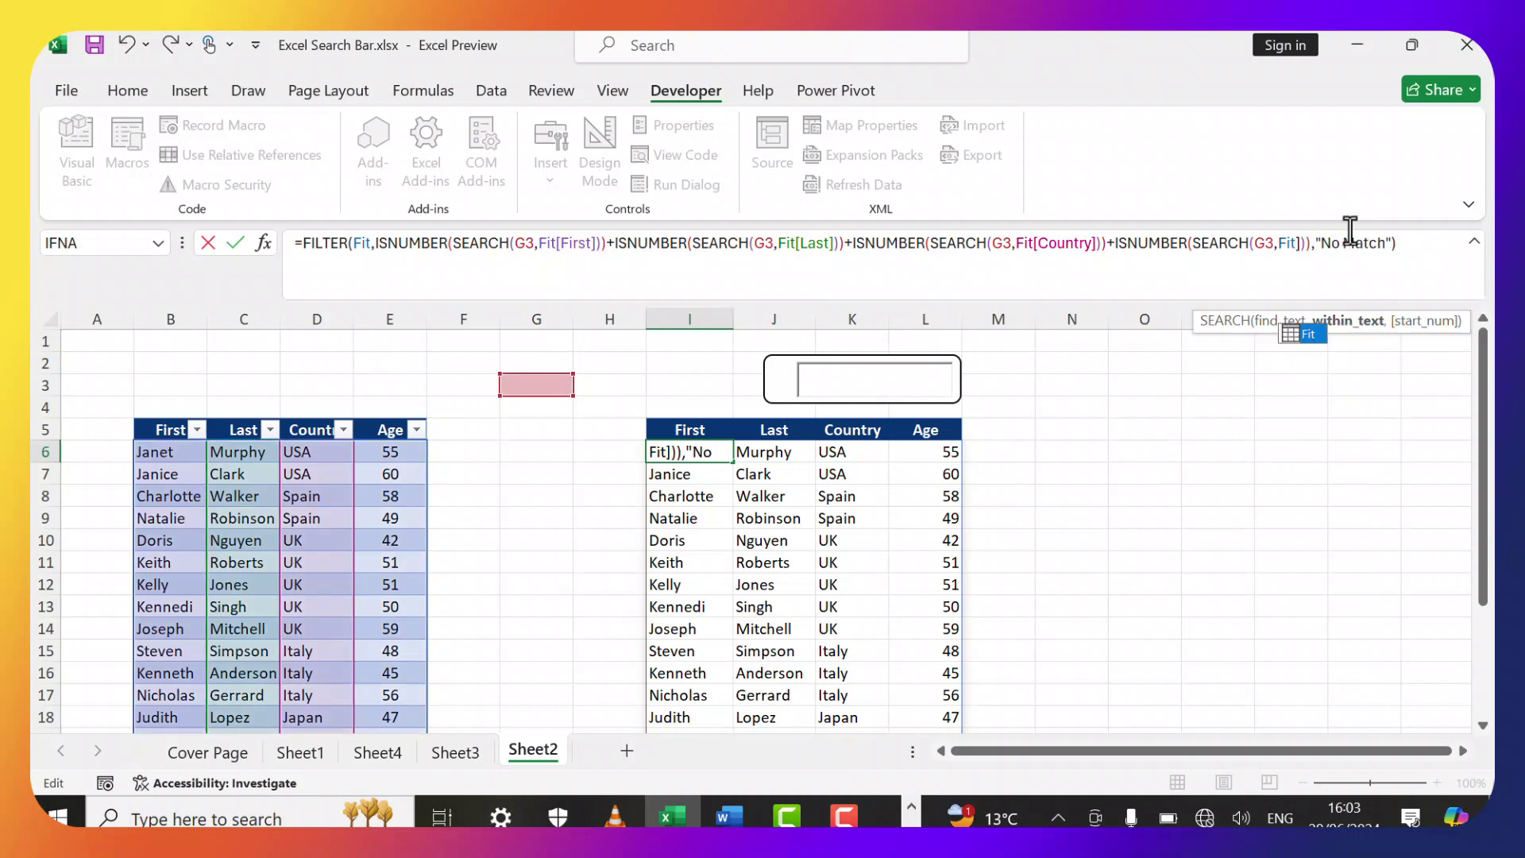
{"action": "type", "text": "[Age"}
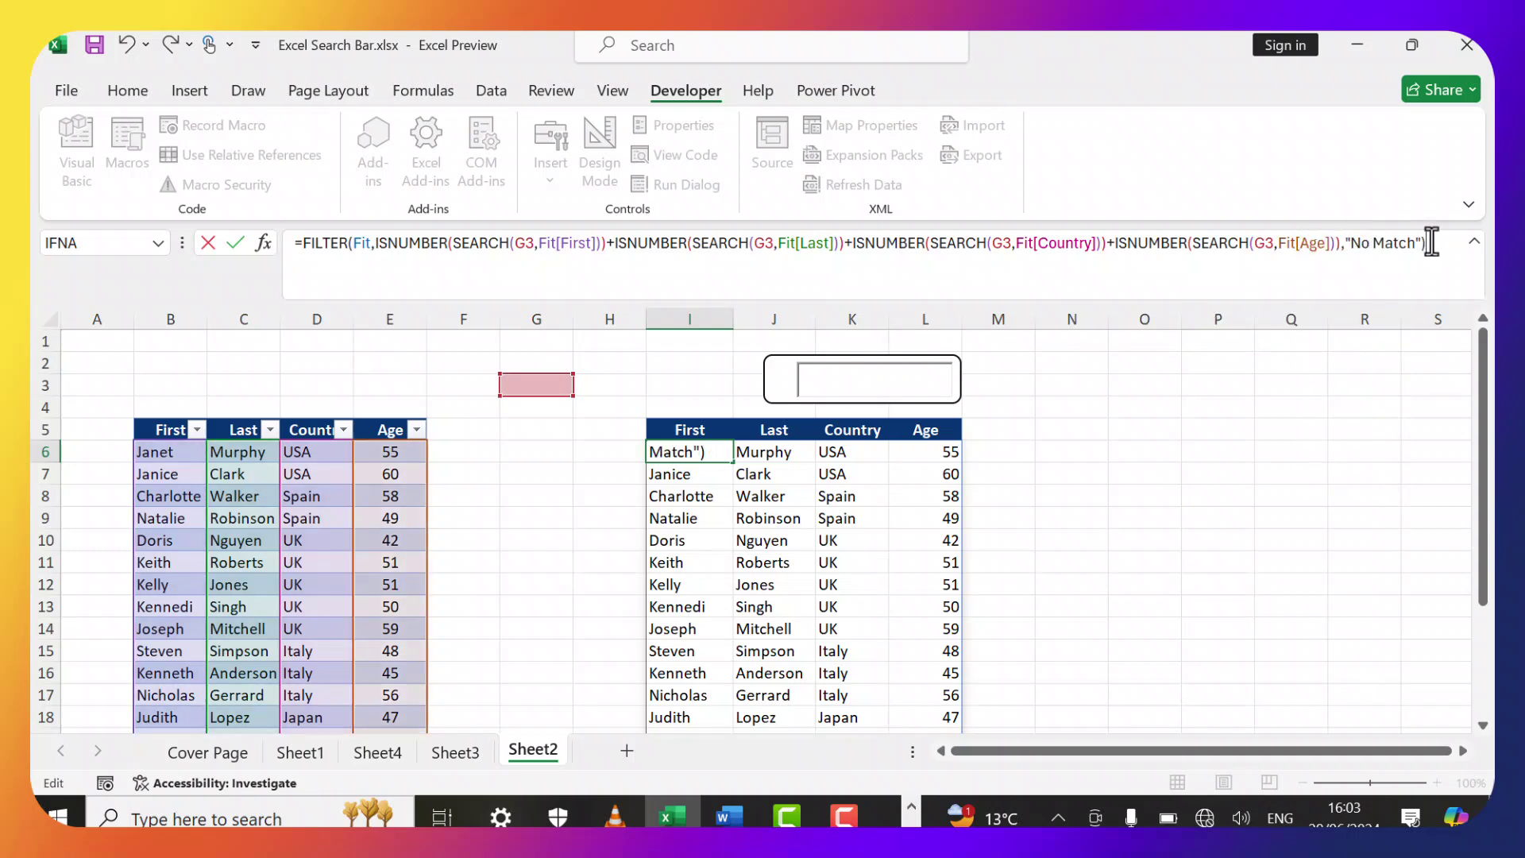
{"action": "key", "text": "Return"}
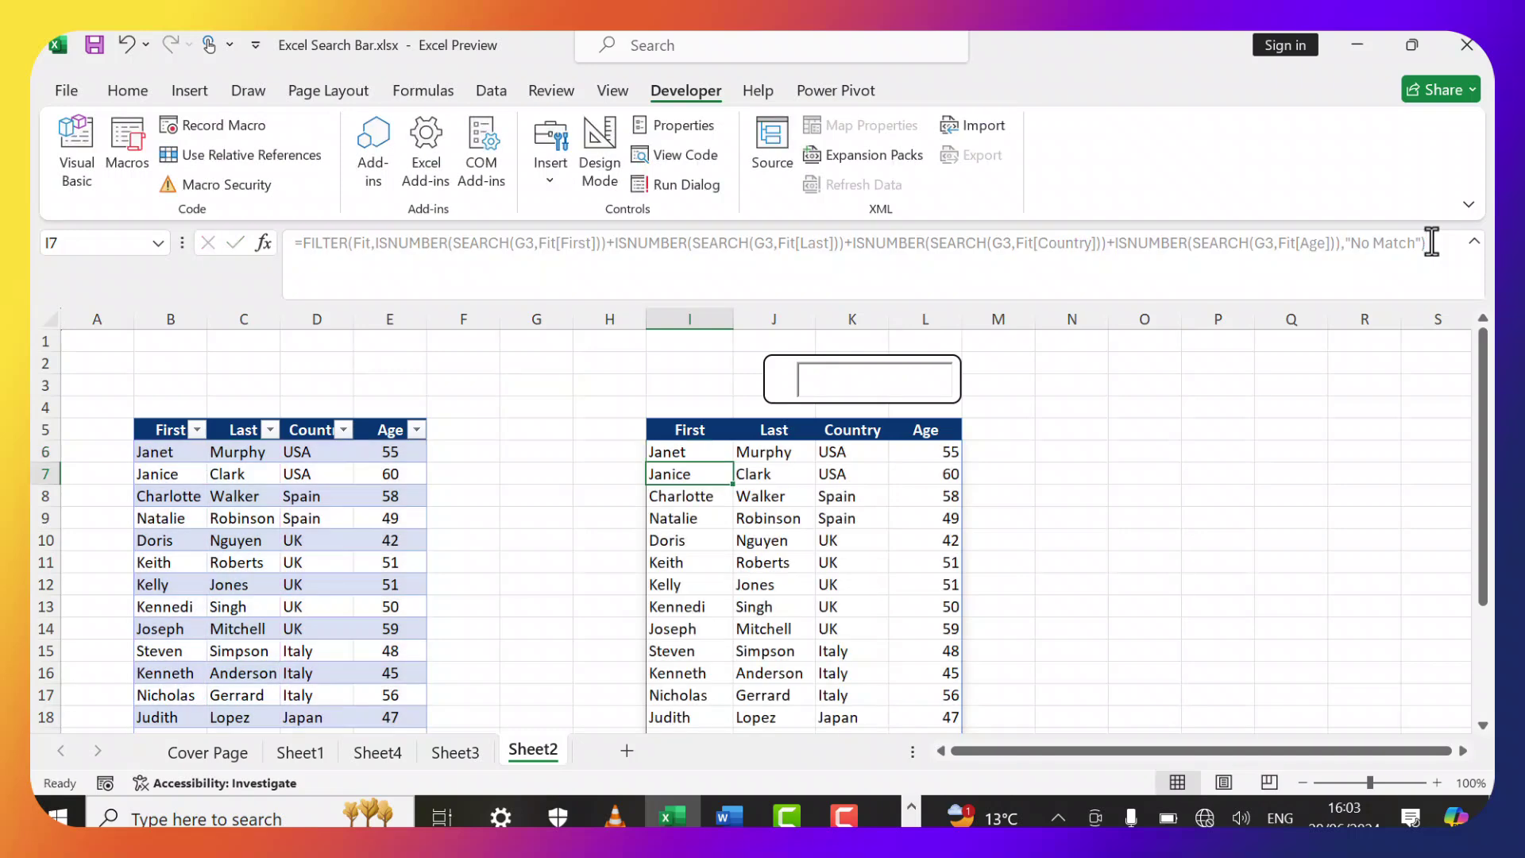
{"action": "left_click", "coordinate": [864, 385]}
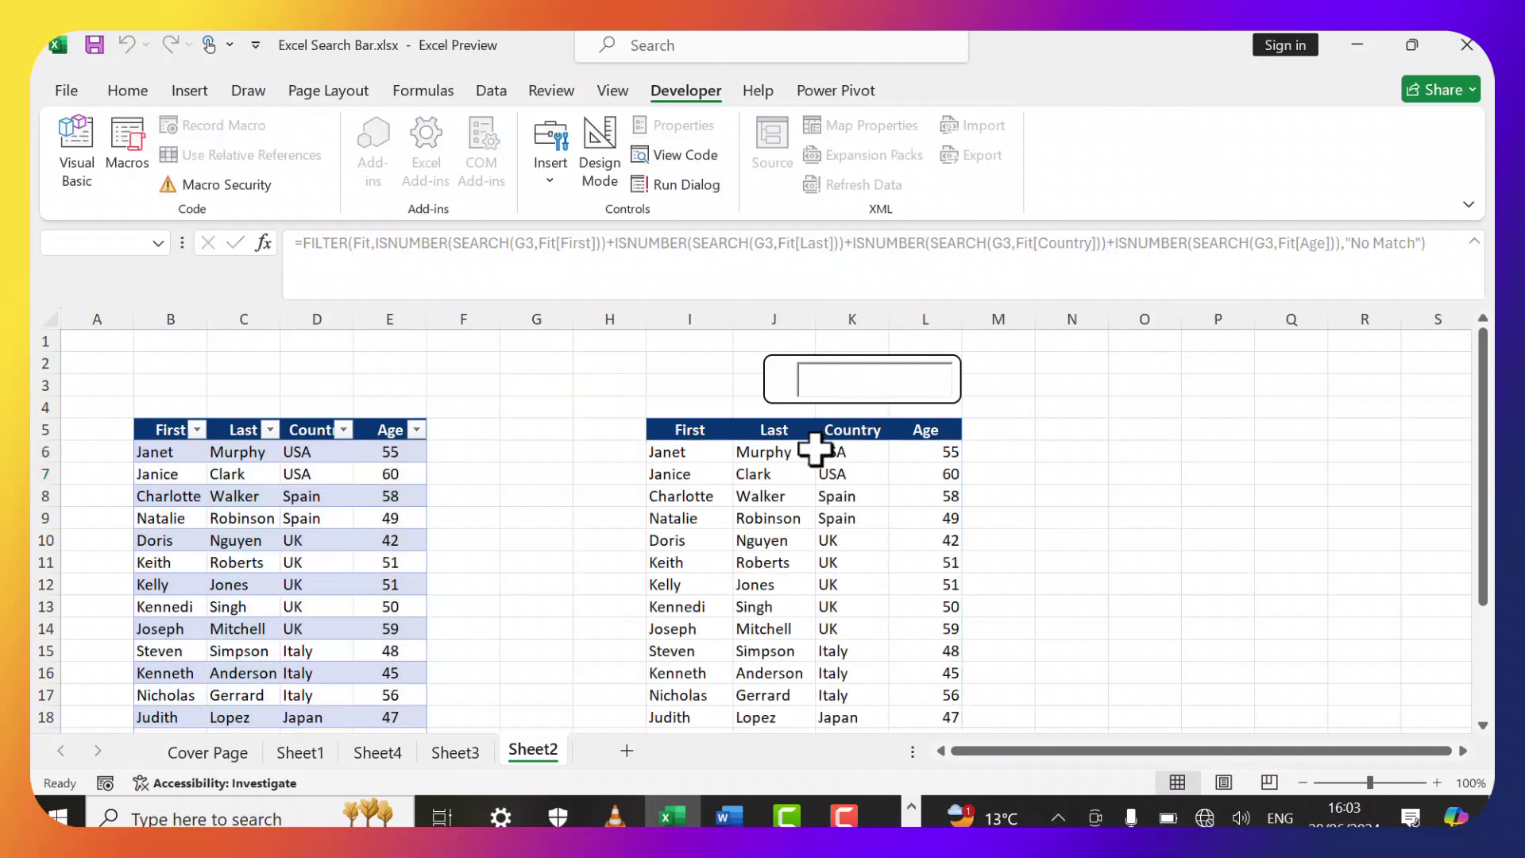
{"action": "scroll", "coordinate": [816, 448], "scroll_direction": "down", "scroll_amount": 4}
{"action": "scroll", "coordinate": [814, 457], "scroll_direction": "up", "scroll_amount": 2}
{"action": "scroll", "coordinate": [814, 459], "scroll_direction": "up", "scroll_amount": 2}
{"action": "type", "text": "st"}
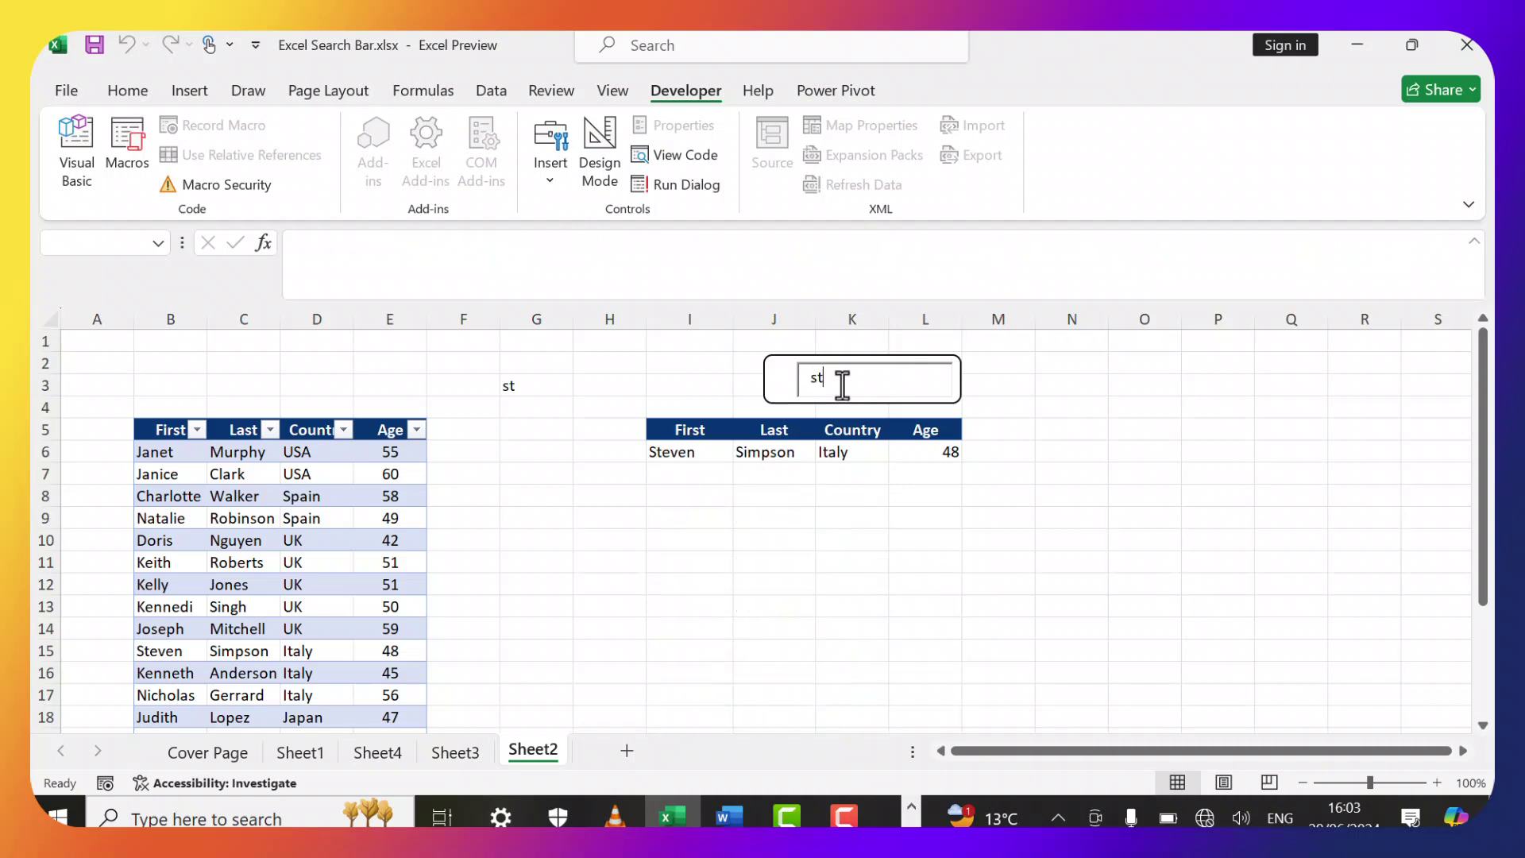
{"action": "key", "text": "BackSpace"}
{"action": "key", "text": "BackSpace"}
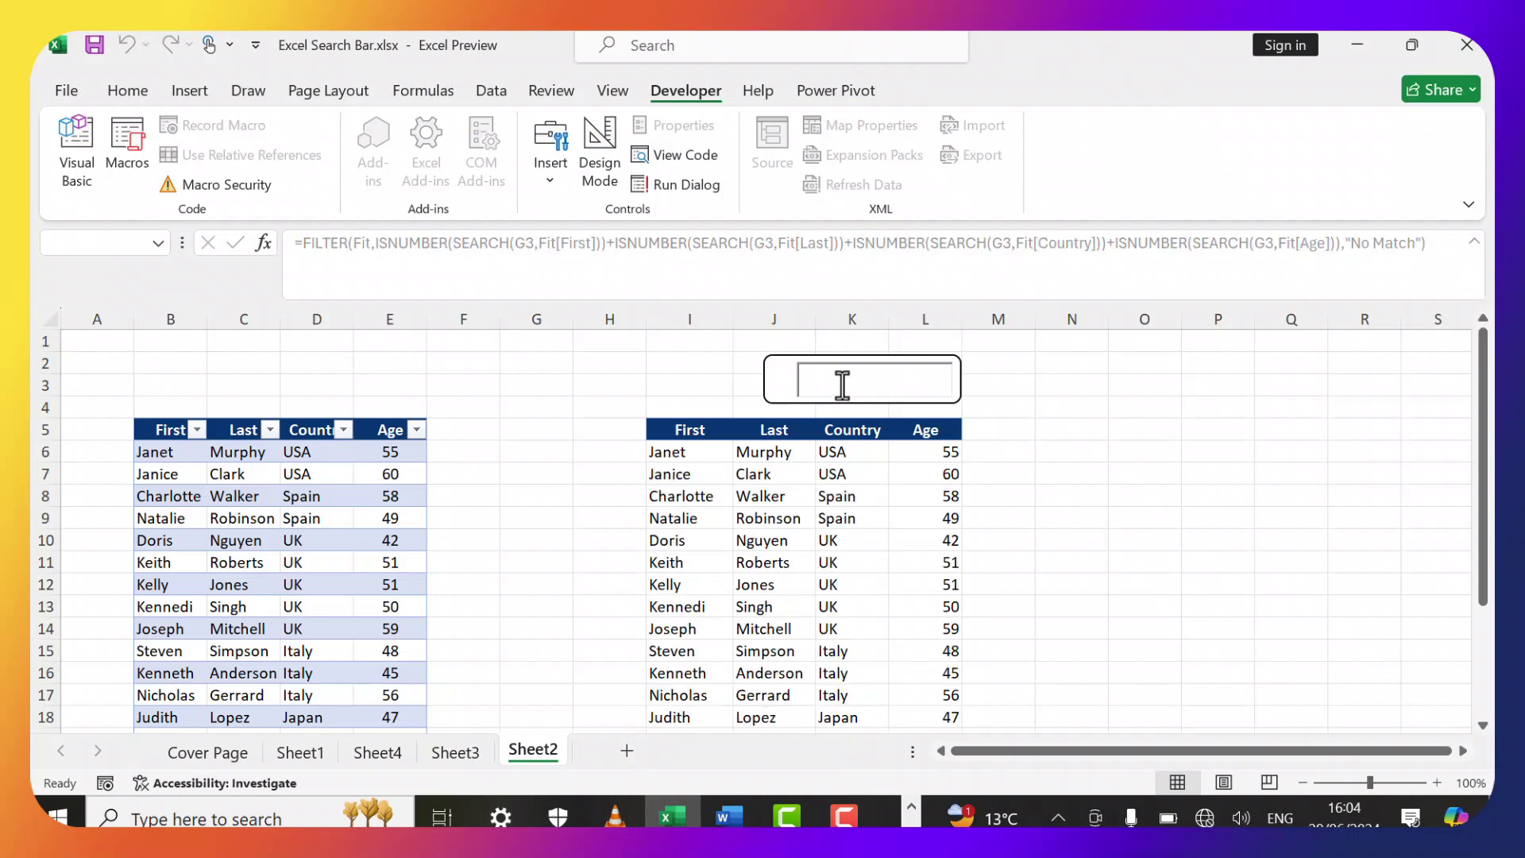
{"action": "type", "text": "rob"}
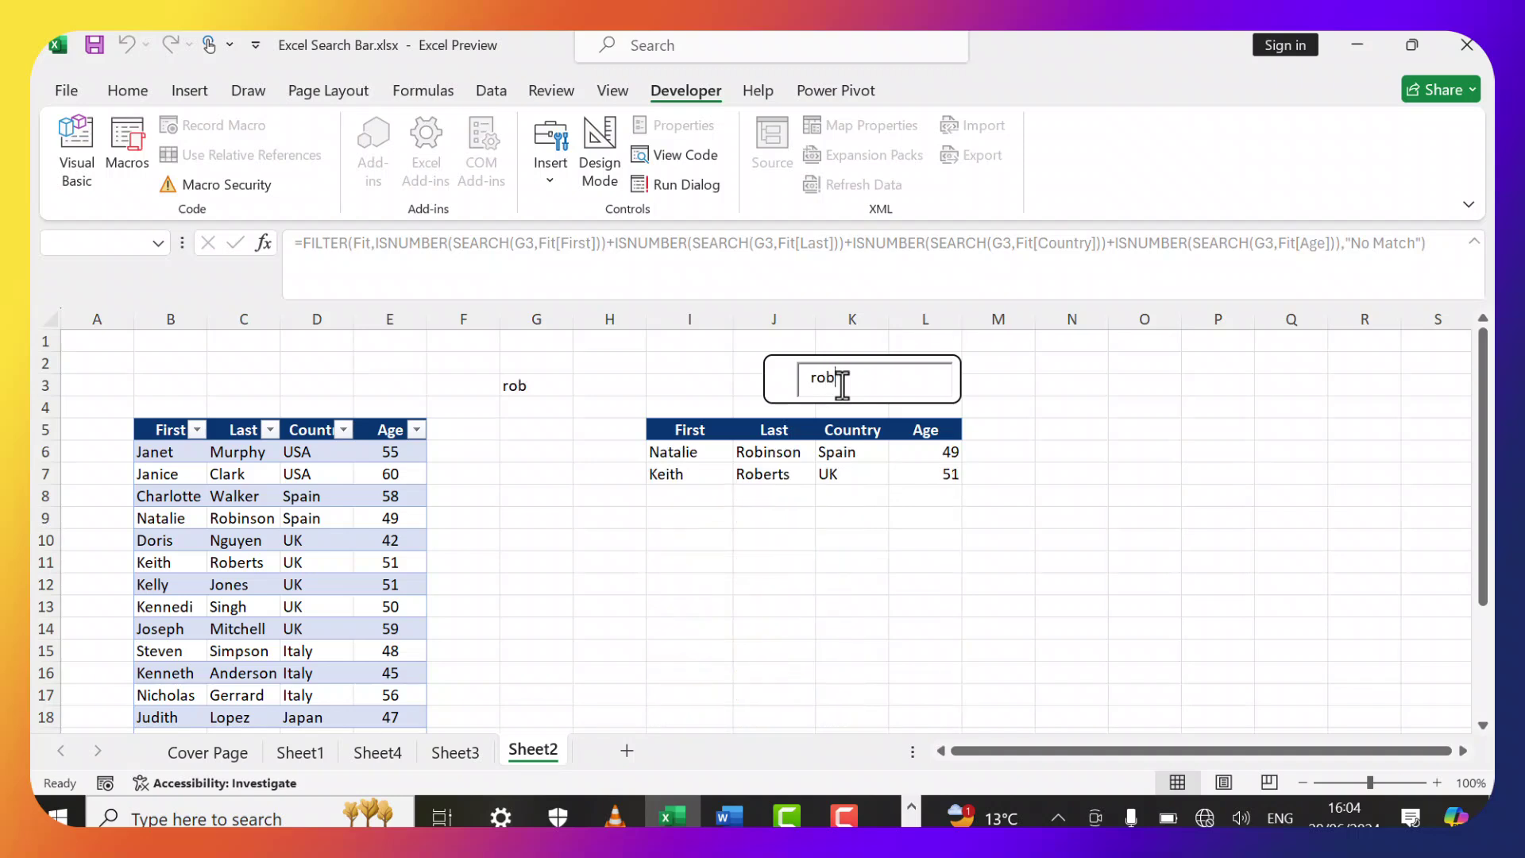
{"action": "key", "text": "BackSpace"}
{"action": "key", "text": "BackSpace"}
{"action": "key", "text": "BackSpace"}
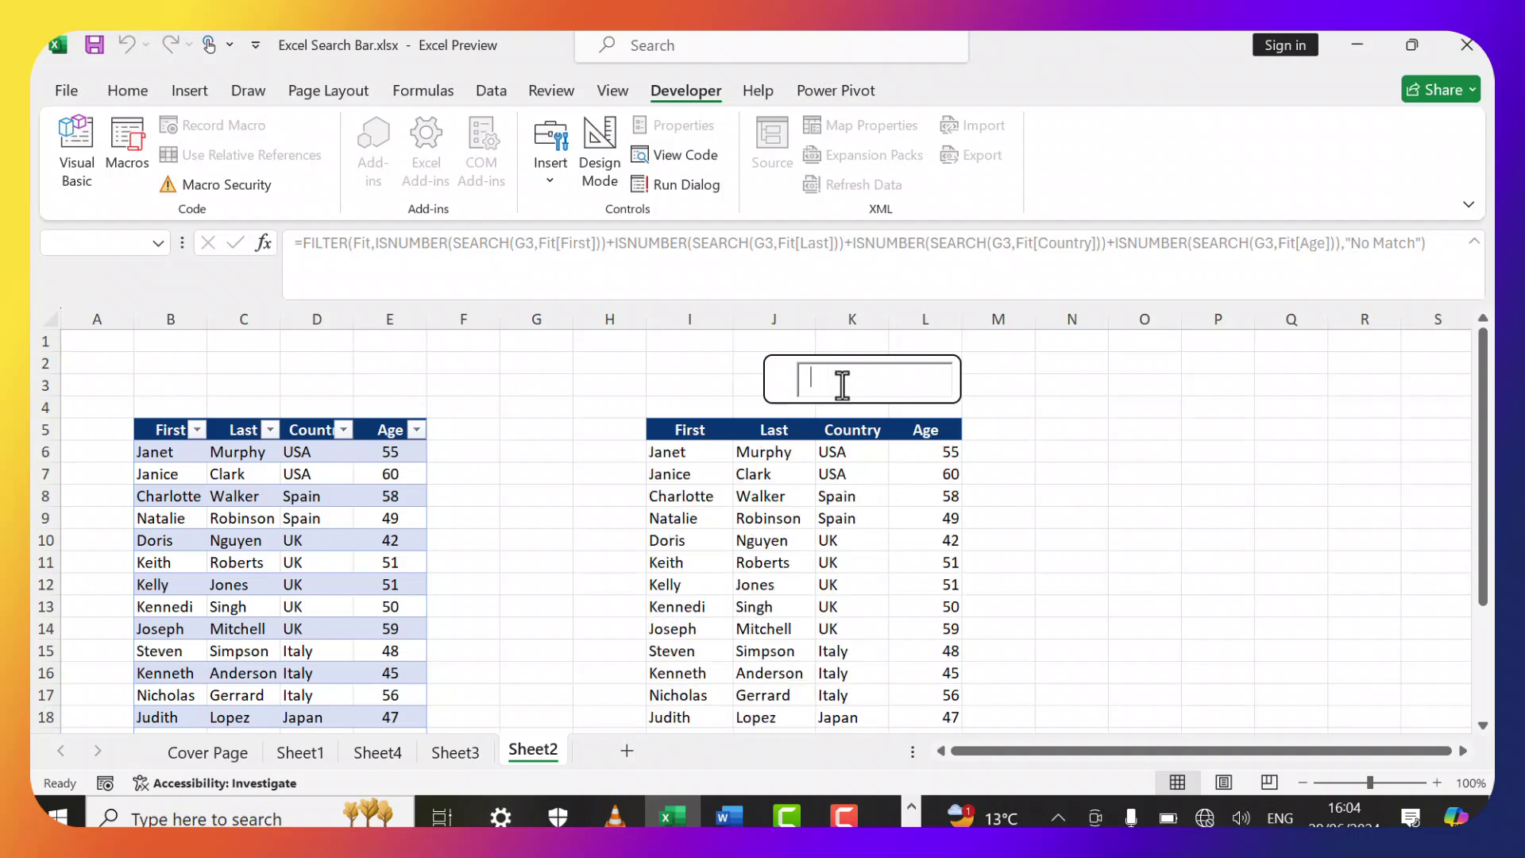
{"action": "type", "text": "Usa"}
{"action": "key", "text": "BackSpace"}
{"action": "key", "text": "BackSpace"}
{"action": "key", "text": "BackSpace"}
{"action": "type", "text": "5"}
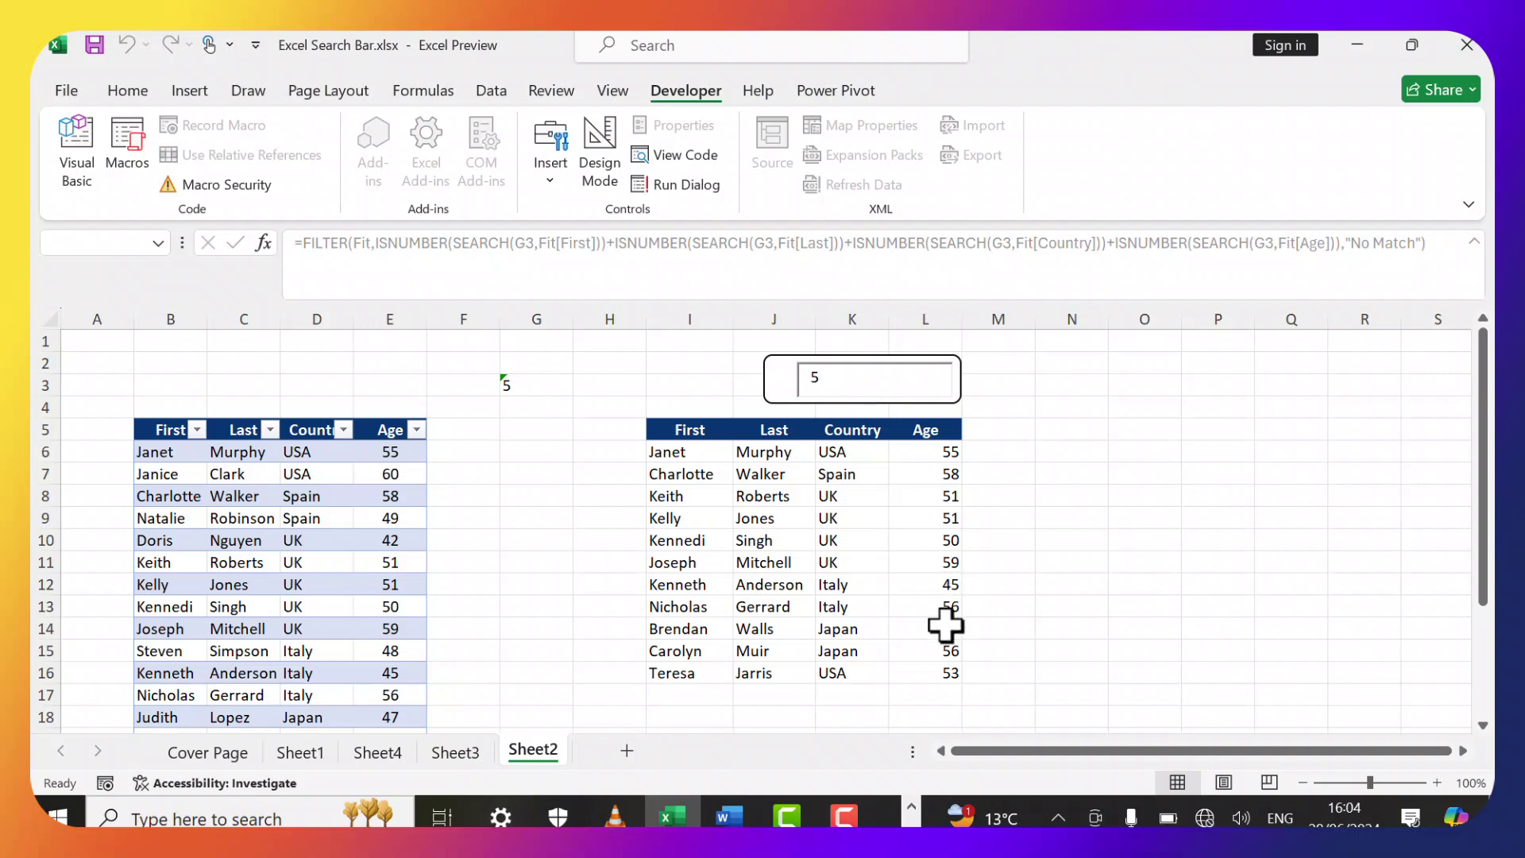
{"action": "left_click", "coordinate": [898, 548]}
Clear the 5 search and select the whole spilled results range from I6.
{"action": "key", "text": "BackSpace"}
{"action": "scroll", "coordinate": [728, 469], "scroll_direction": "down", "scroll_amount": 5}
{"action": "scroll", "coordinate": [723, 452], "scroll_direction": "up", "scroll_amount": 5}
{"action": "left_click", "coordinate": [735, 470]}
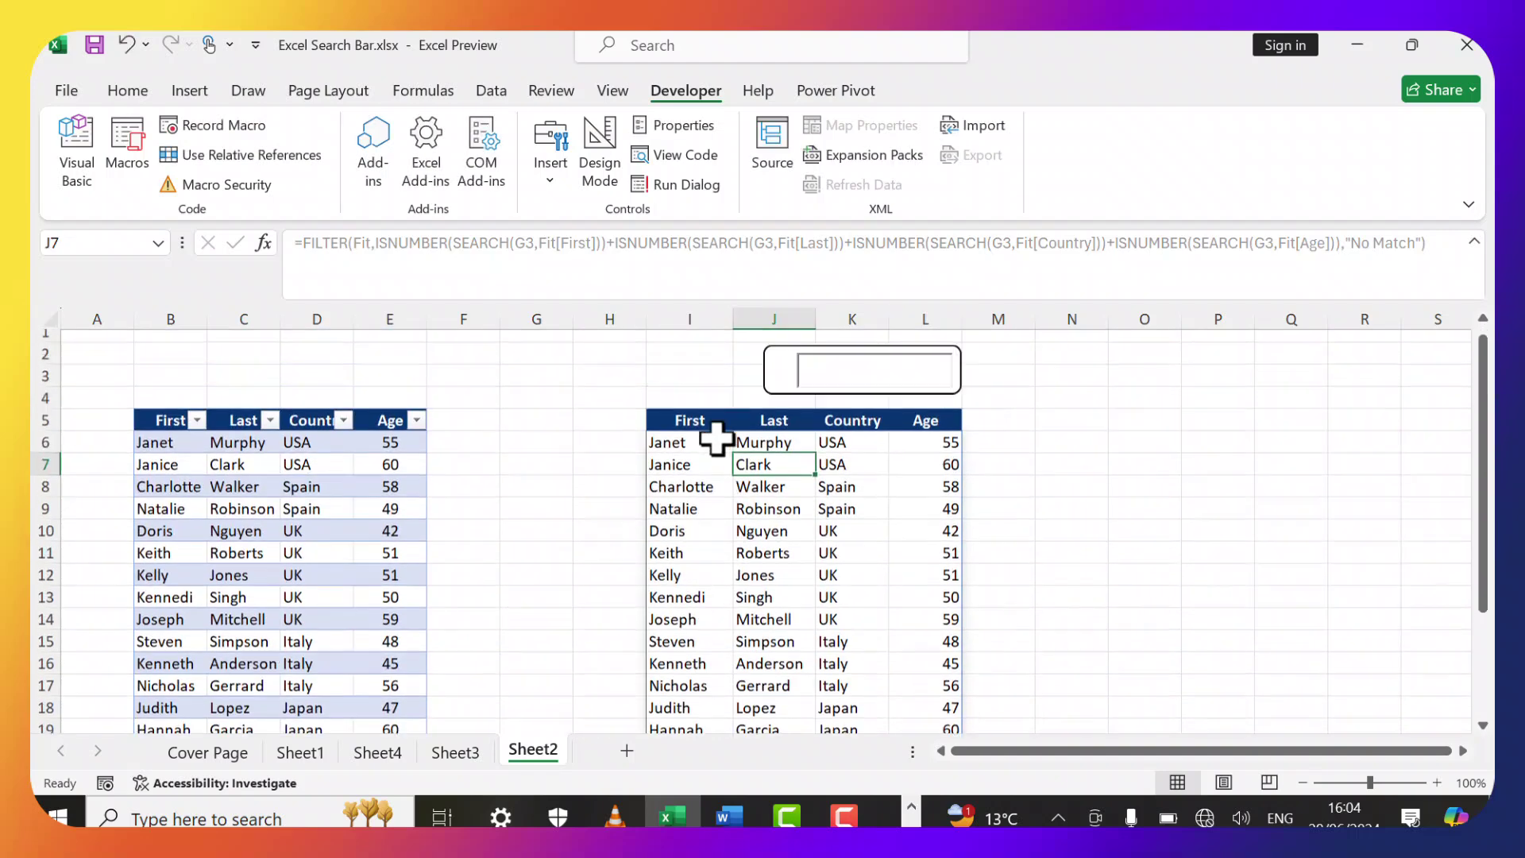
{"action": "left_click", "coordinate": [675, 454]}
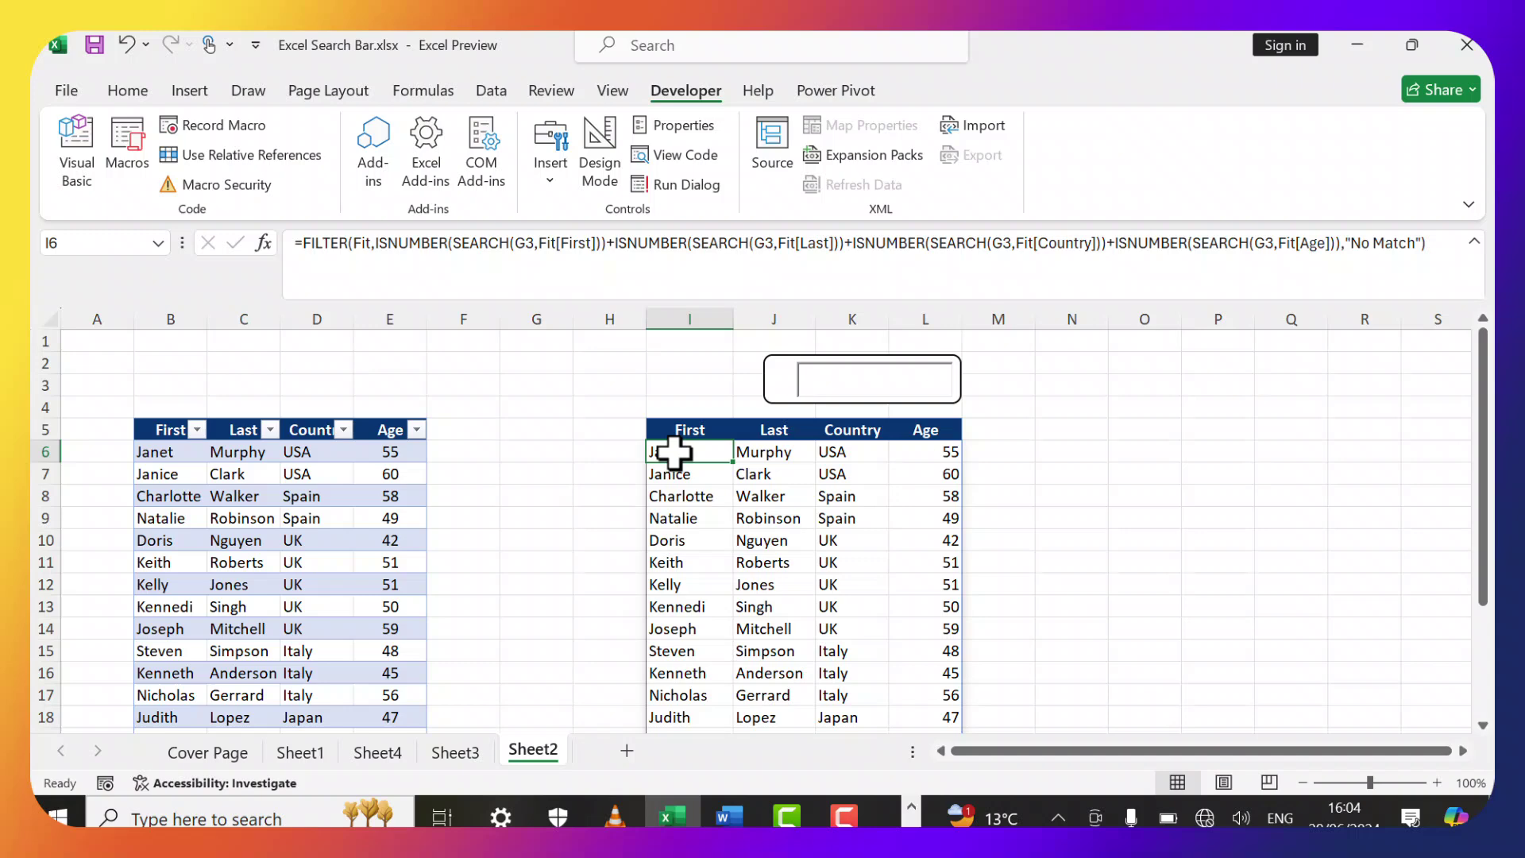
{"action": "key", "text": "ctrl+shift+End"}
{"action": "scroll", "coordinate": [675, 453], "scroll_direction": "up", "scroll_amount": 2}
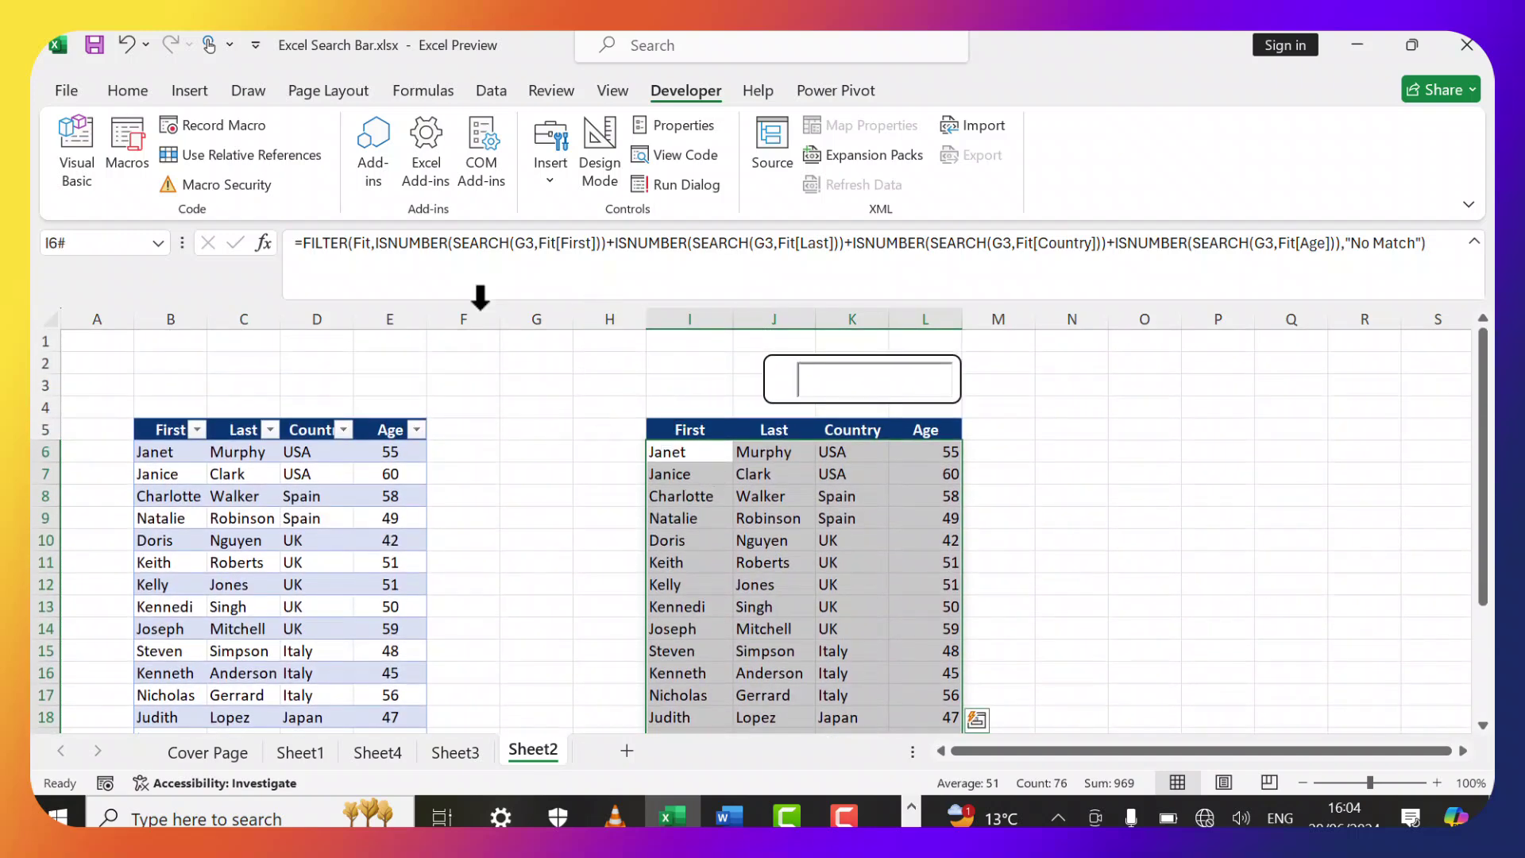
Start a new conditional formatting rule for cells that contain No Blanks.
{"action": "left_click", "coordinate": [151, 92]}
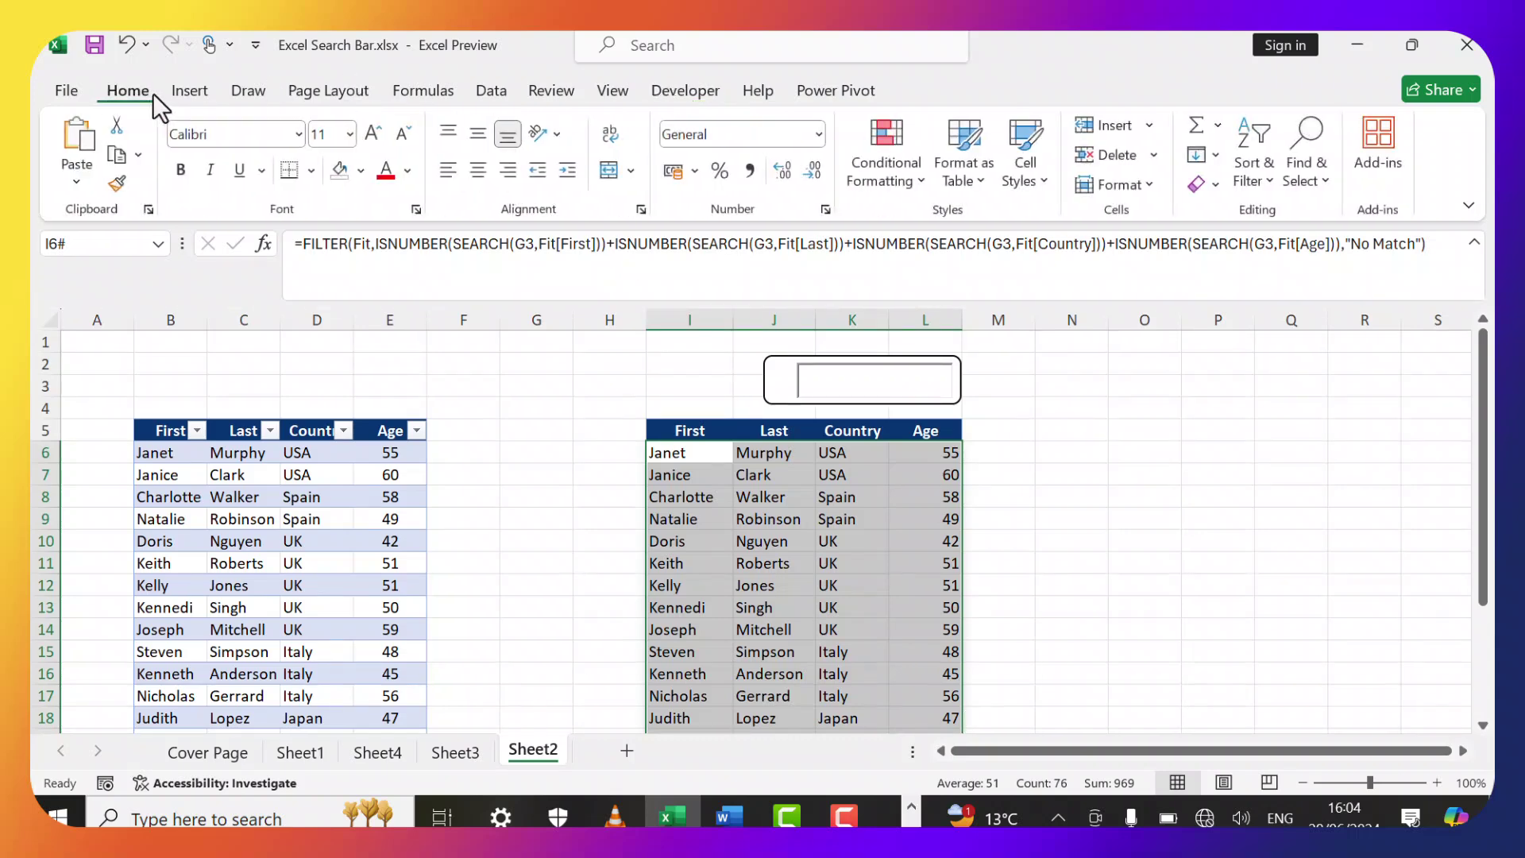
{"action": "left_click", "coordinate": [917, 180]}
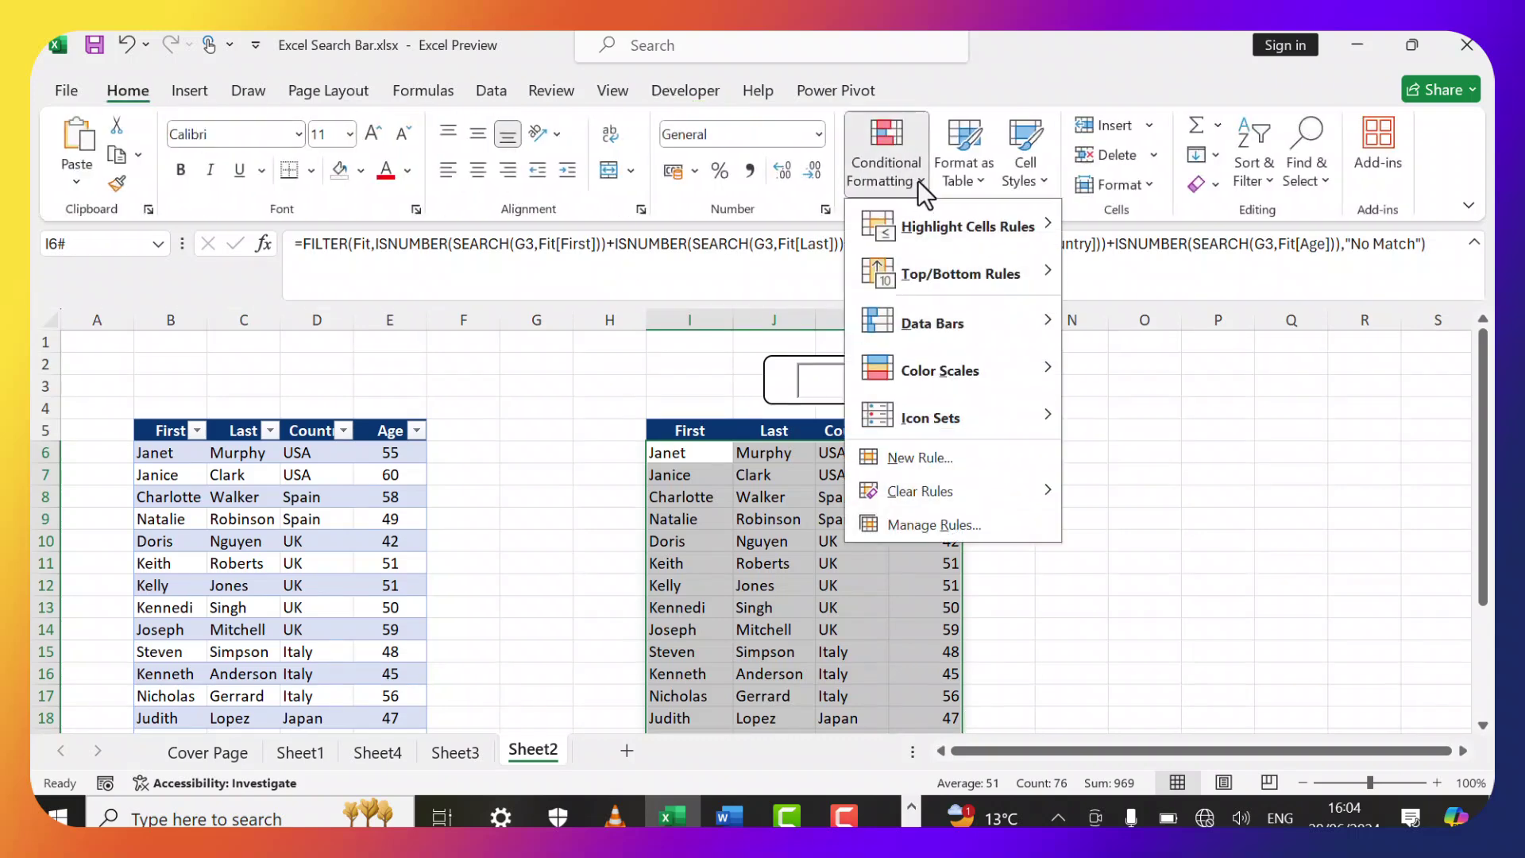
{"action": "left_click", "coordinate": [937, 452]}
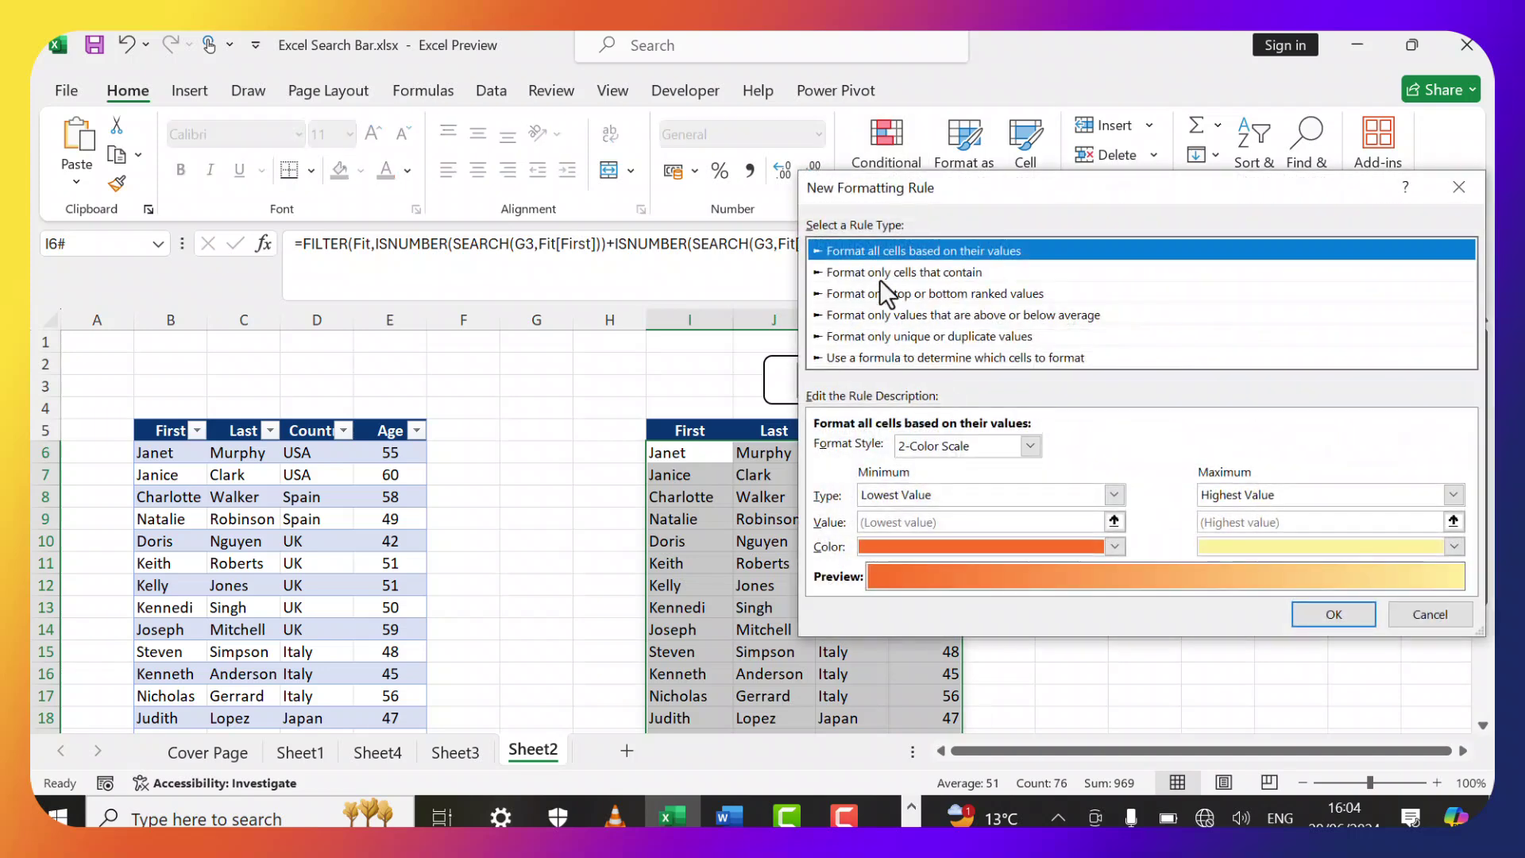
{"action": "left_click", "coordinate": [877, 273]}
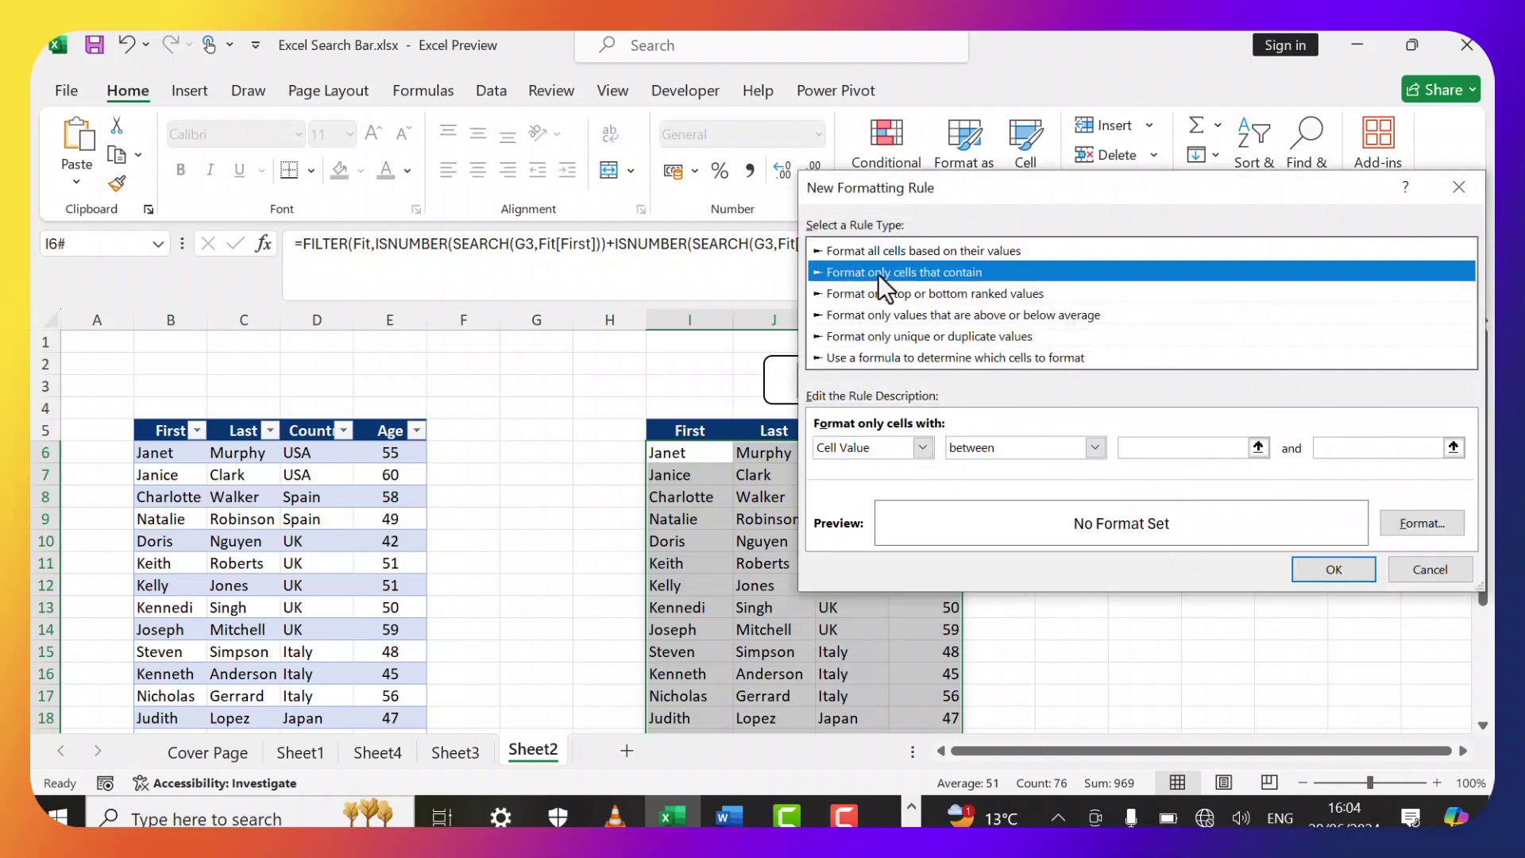
{"action": "left_click", "coordinate": [922, 447]}
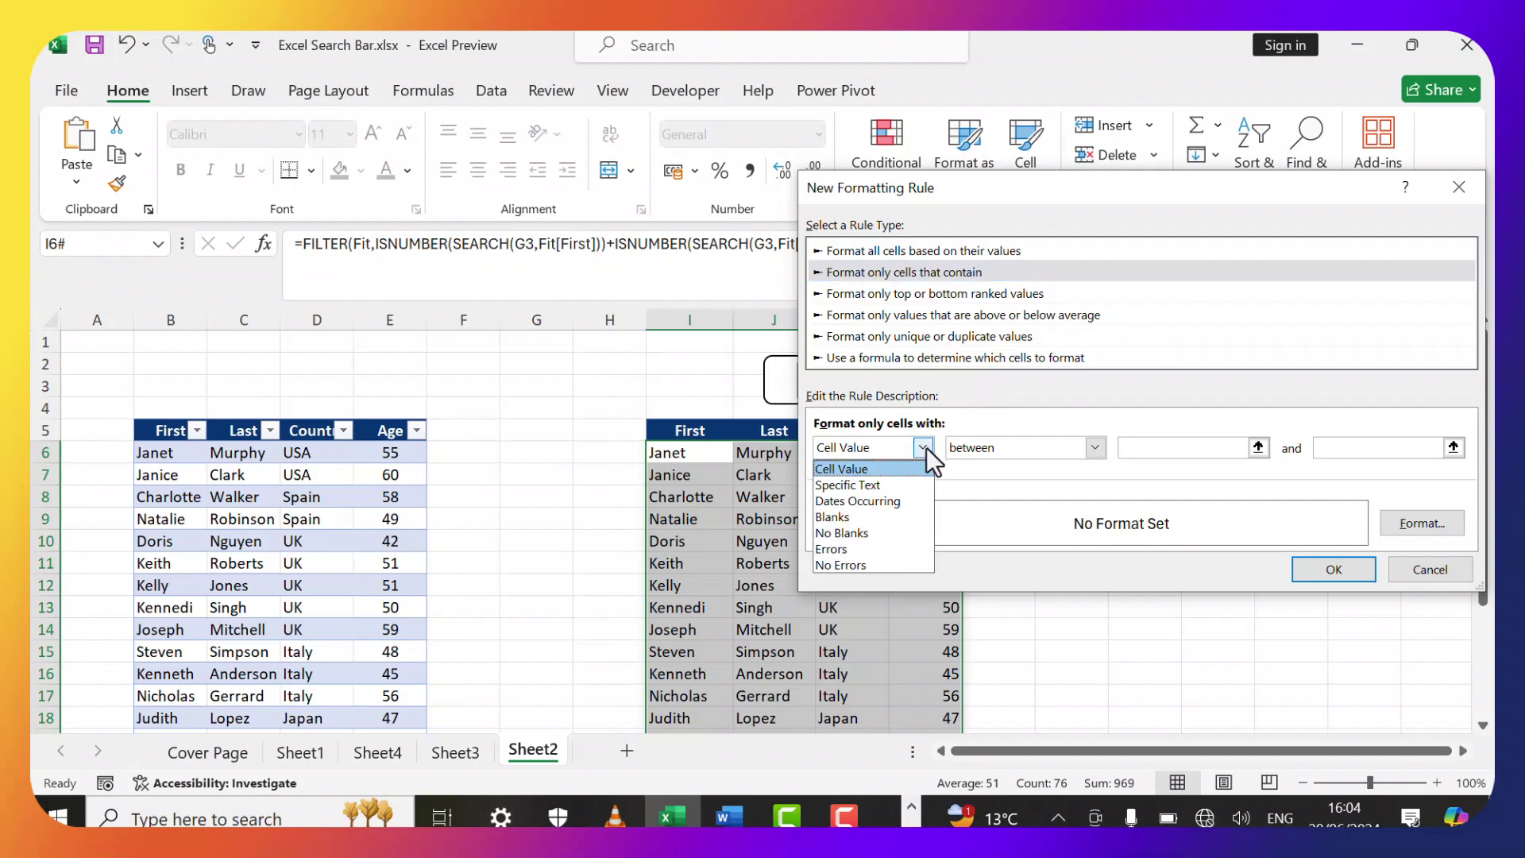
{"action": "left_click", "coordinate": [894, 529]}
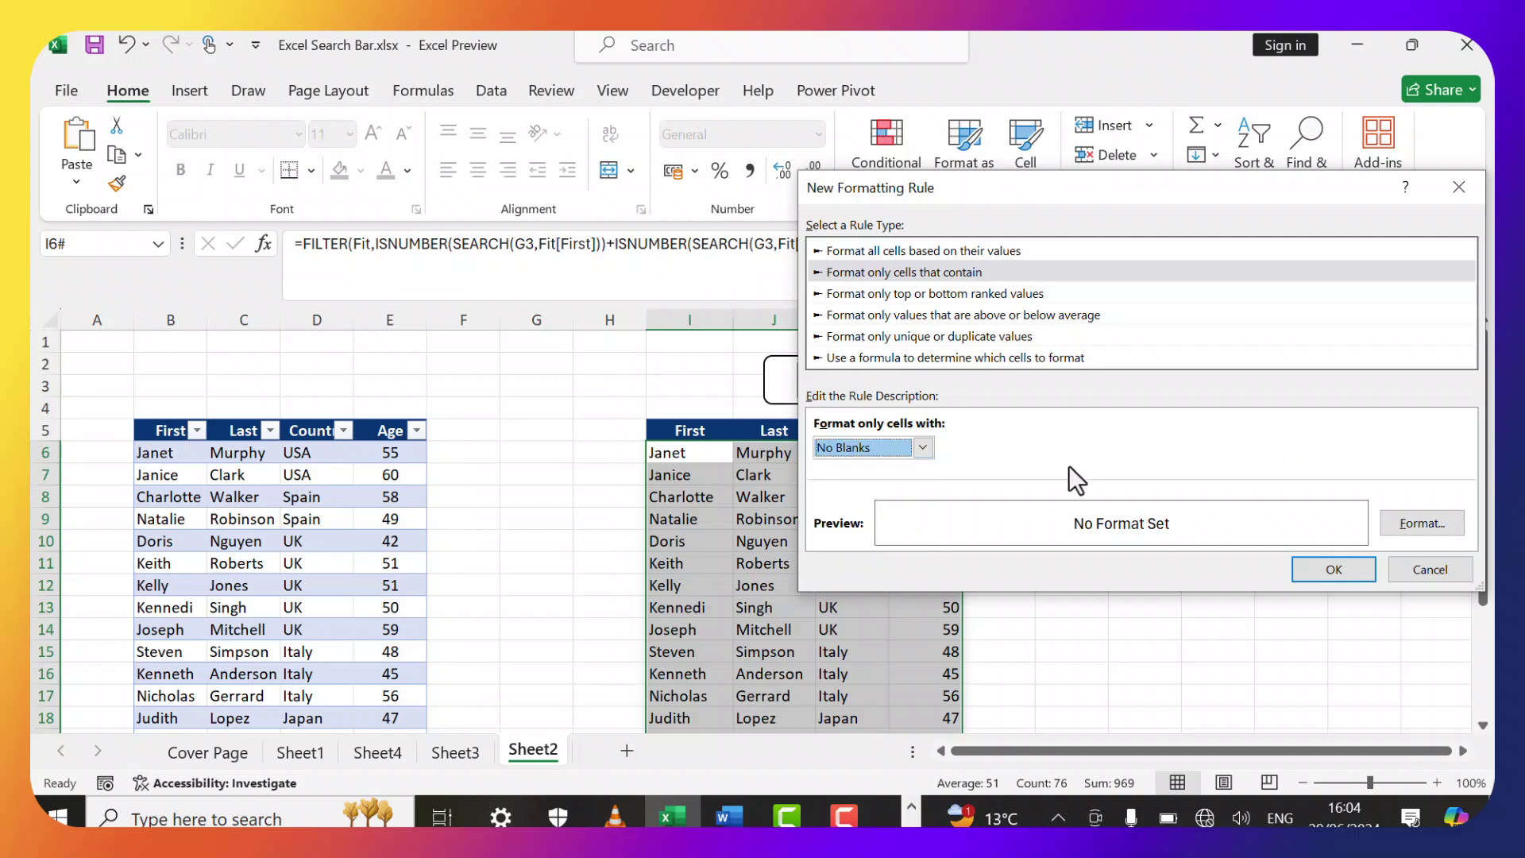
Give the rule a green Outline border and apply it to the results.
{"action": "left_click", "coordinate": [1409, 523]}
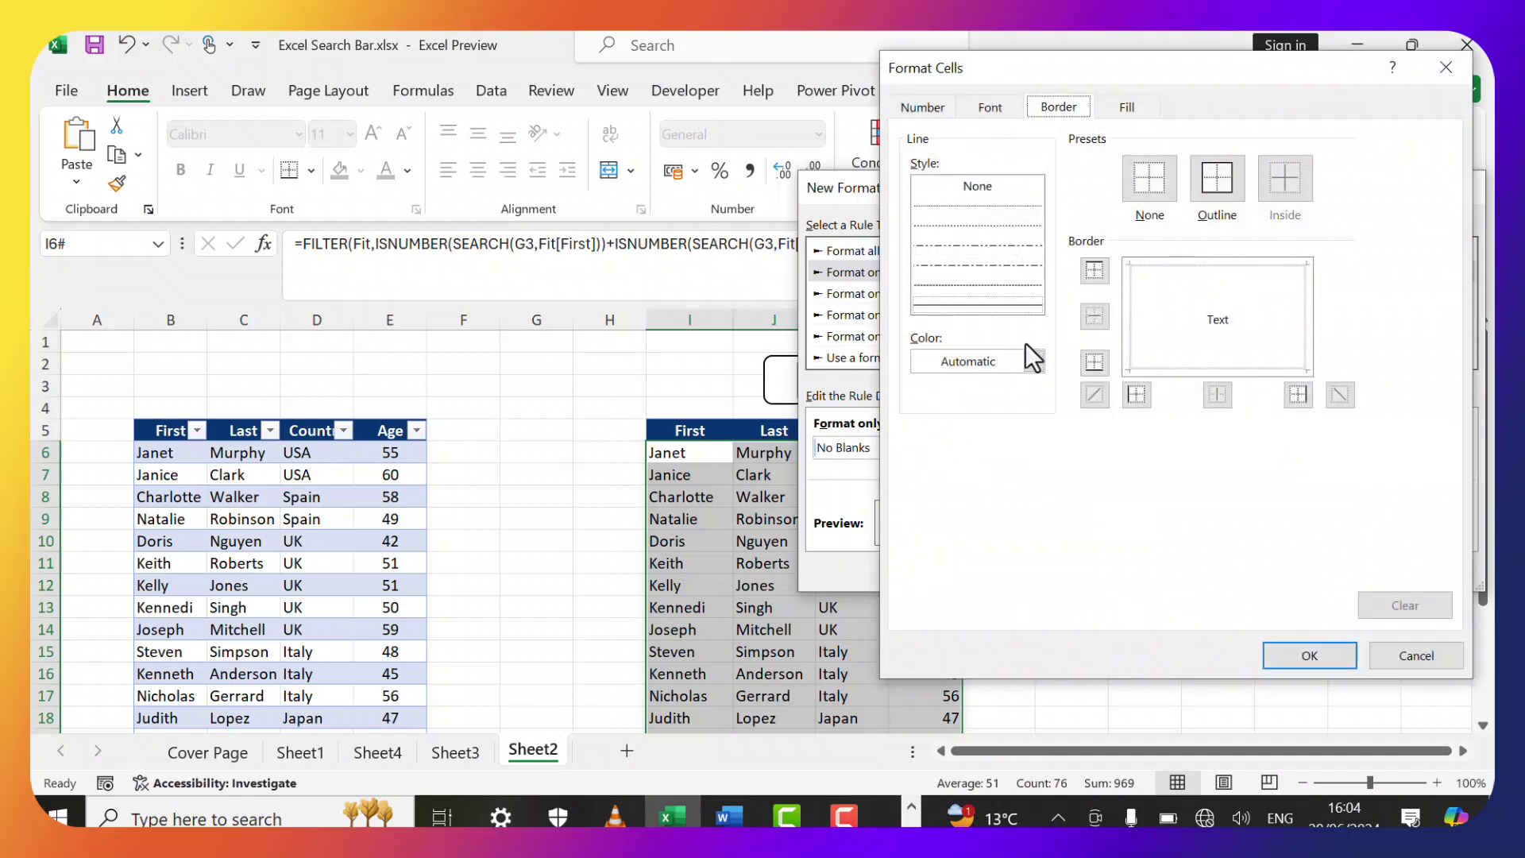
{"action": "left_click", "coordinate": [1031, 361]}
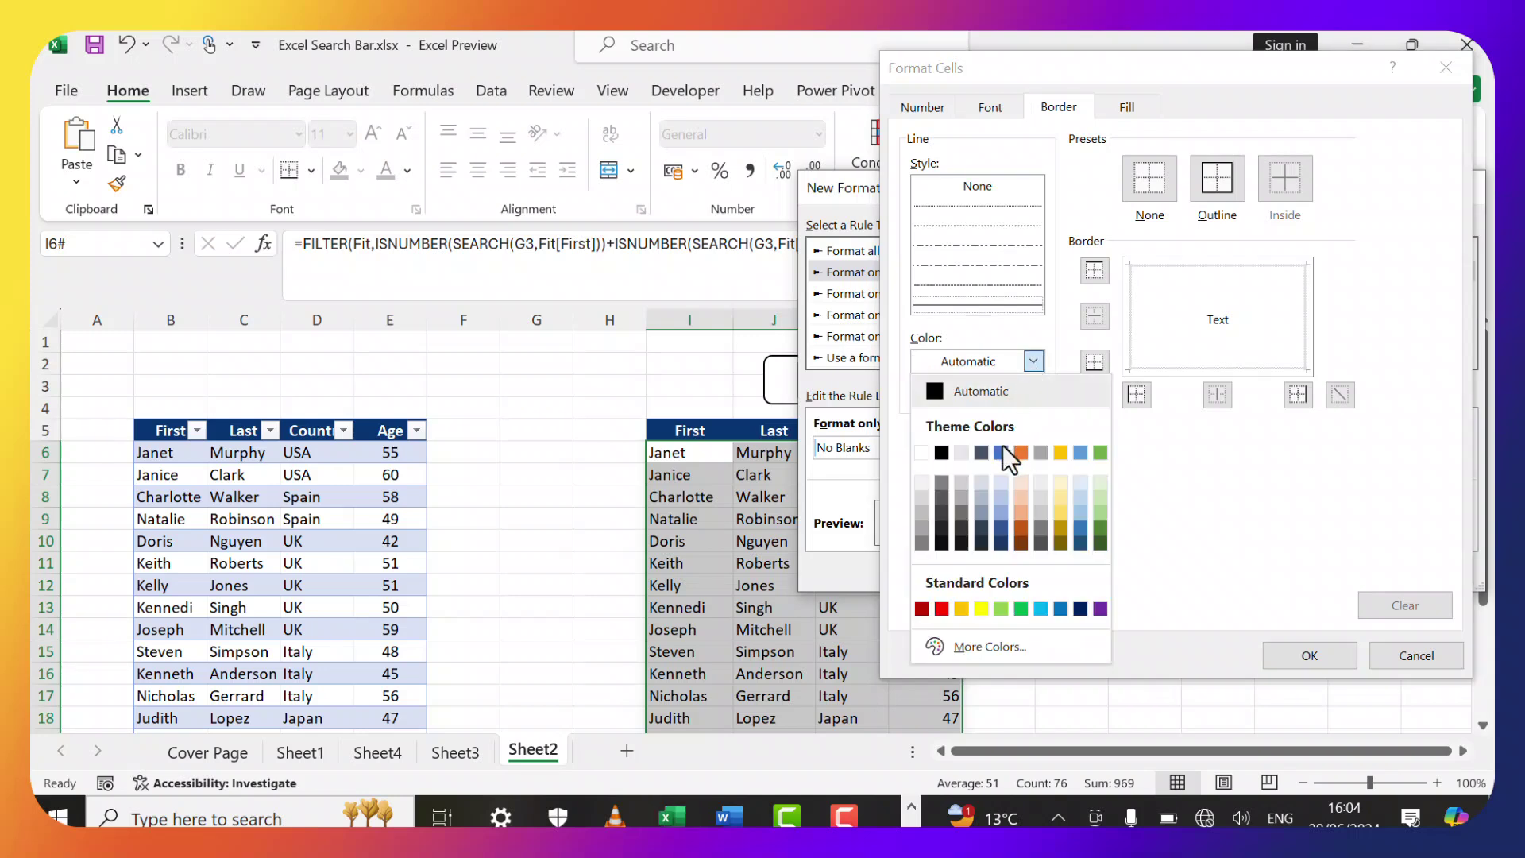
{"action": "left_click", "coordinate": [1103, 522]}
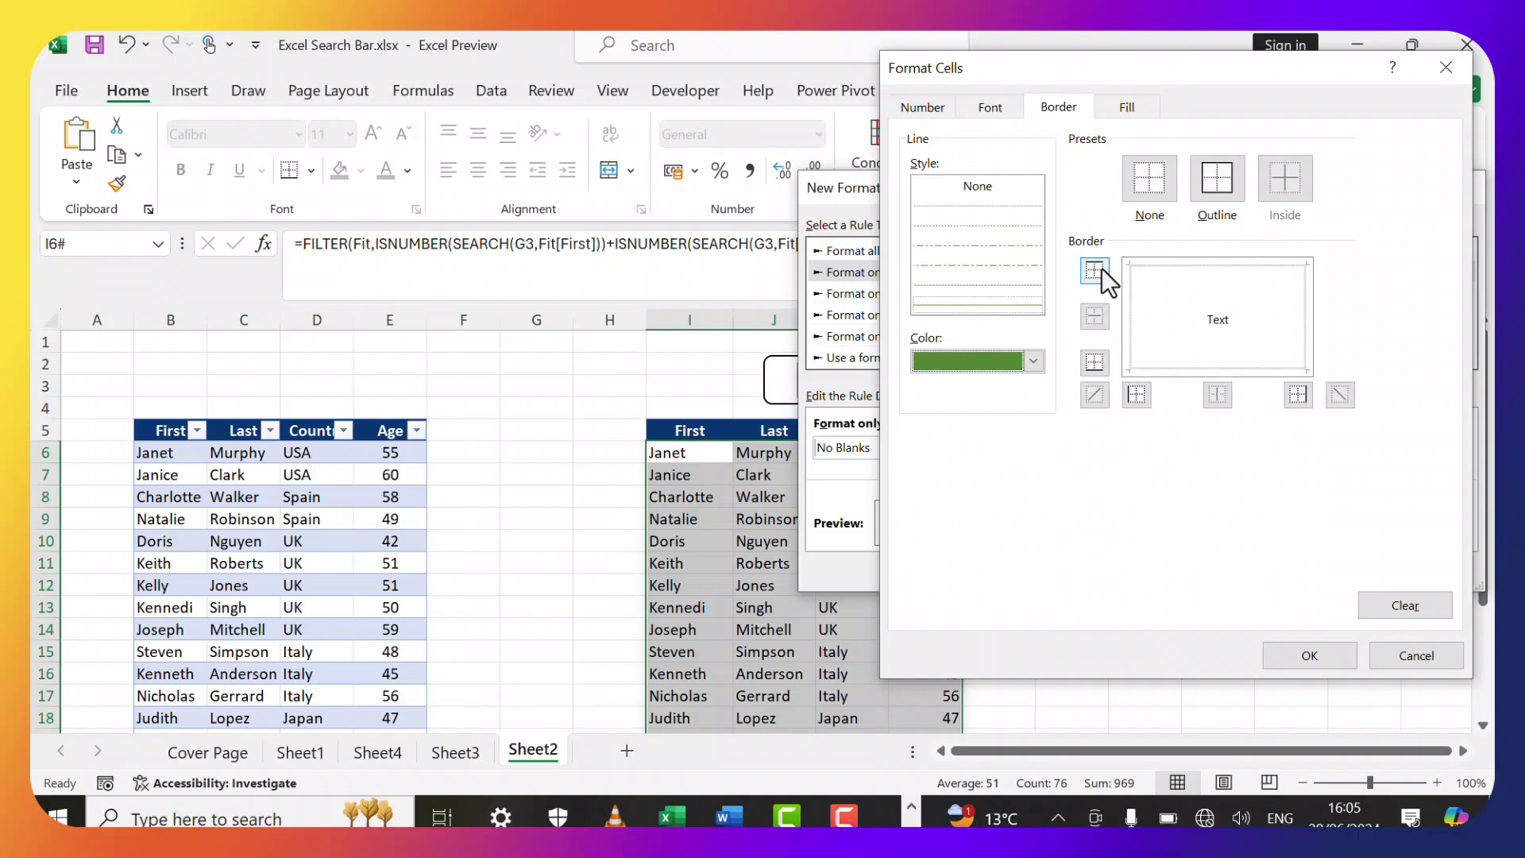
{"action": "left_click", "coordinate": [1222, 183]}
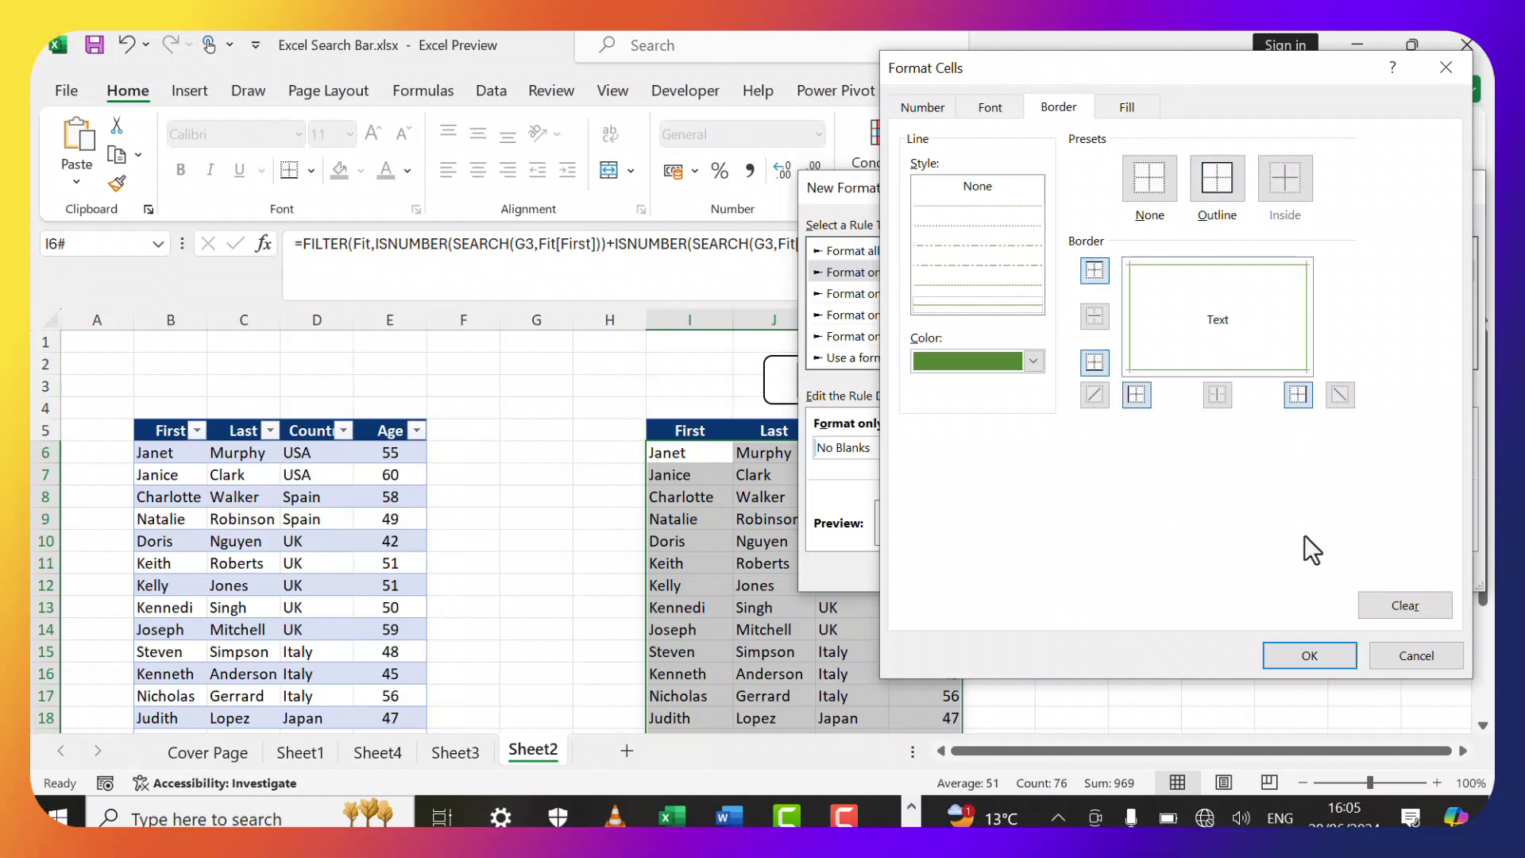
{"action": "left_click", "coordinate": [1309, 653]}
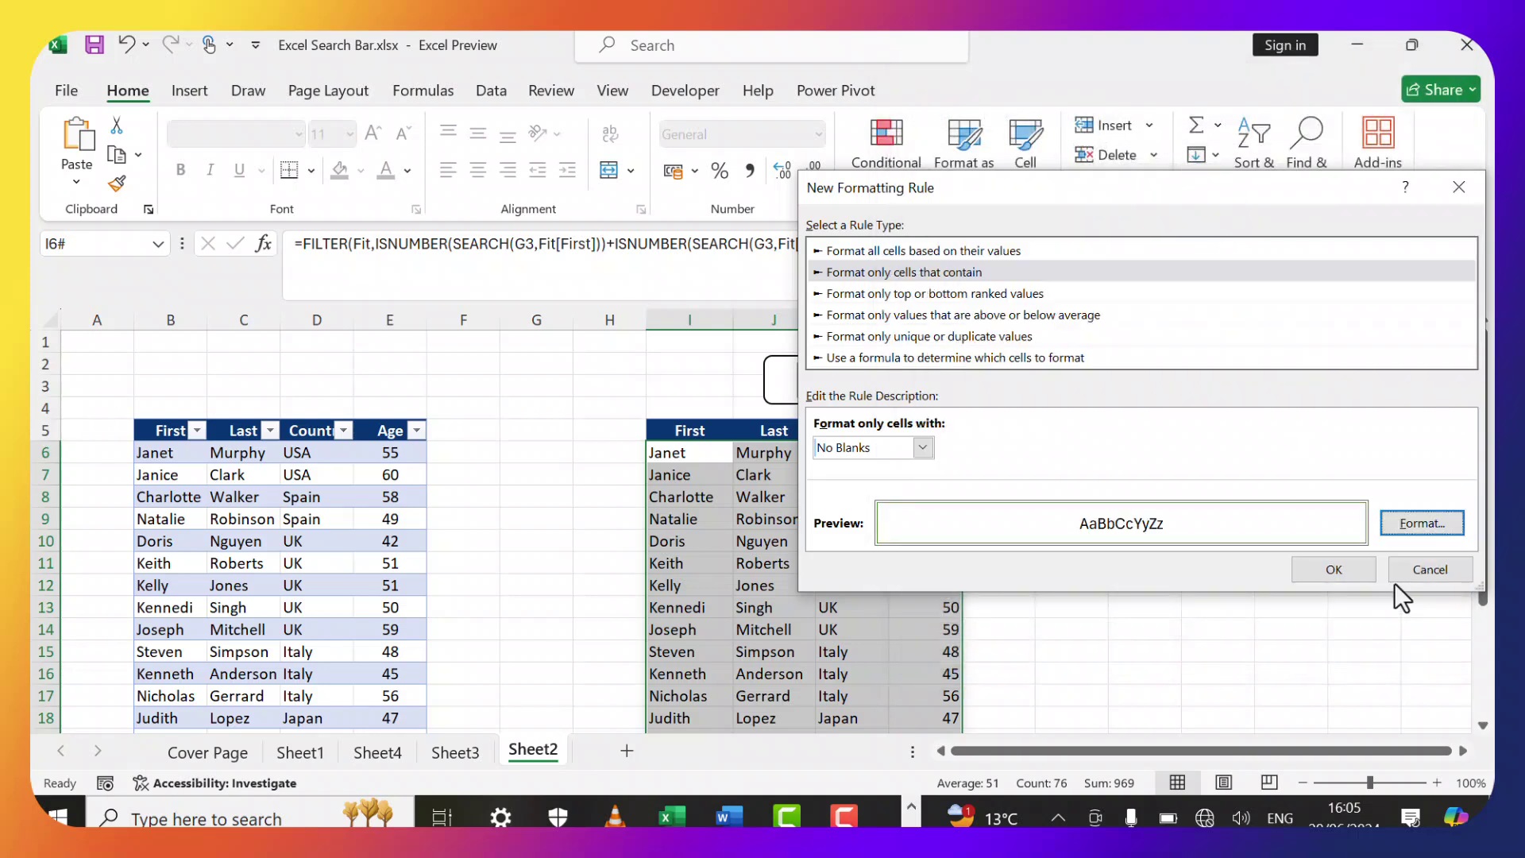
{"action": "left_click", "coordinate": [1332, 565]}
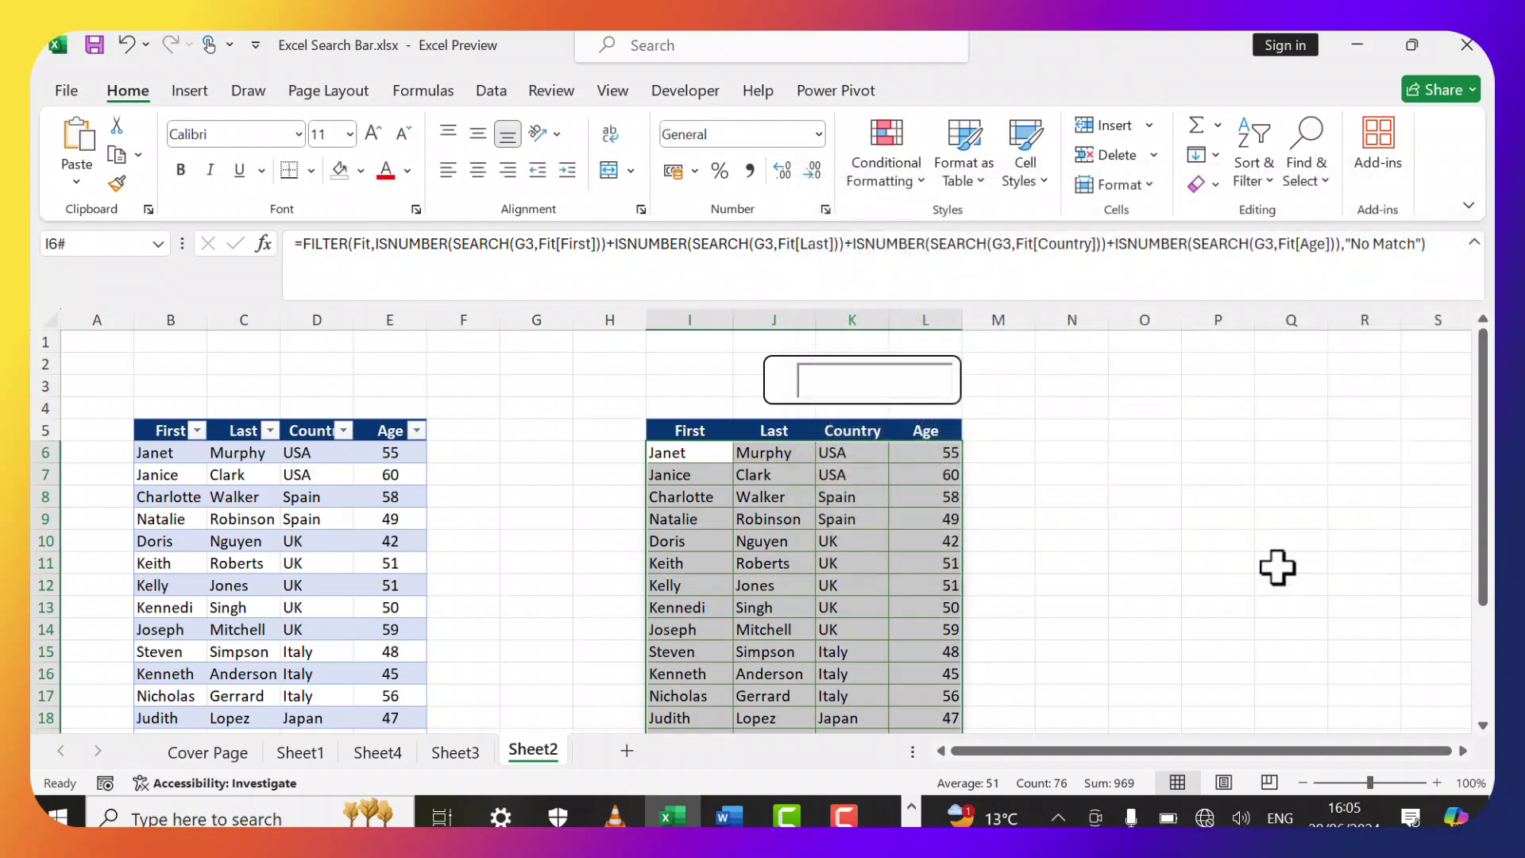
{"action": "left_click", "coordinate": [836, 560]}
{"action": "left_click", "coordinate": [1040, 548]}
{"action": "left_click", "coordinate": [834, 386]}
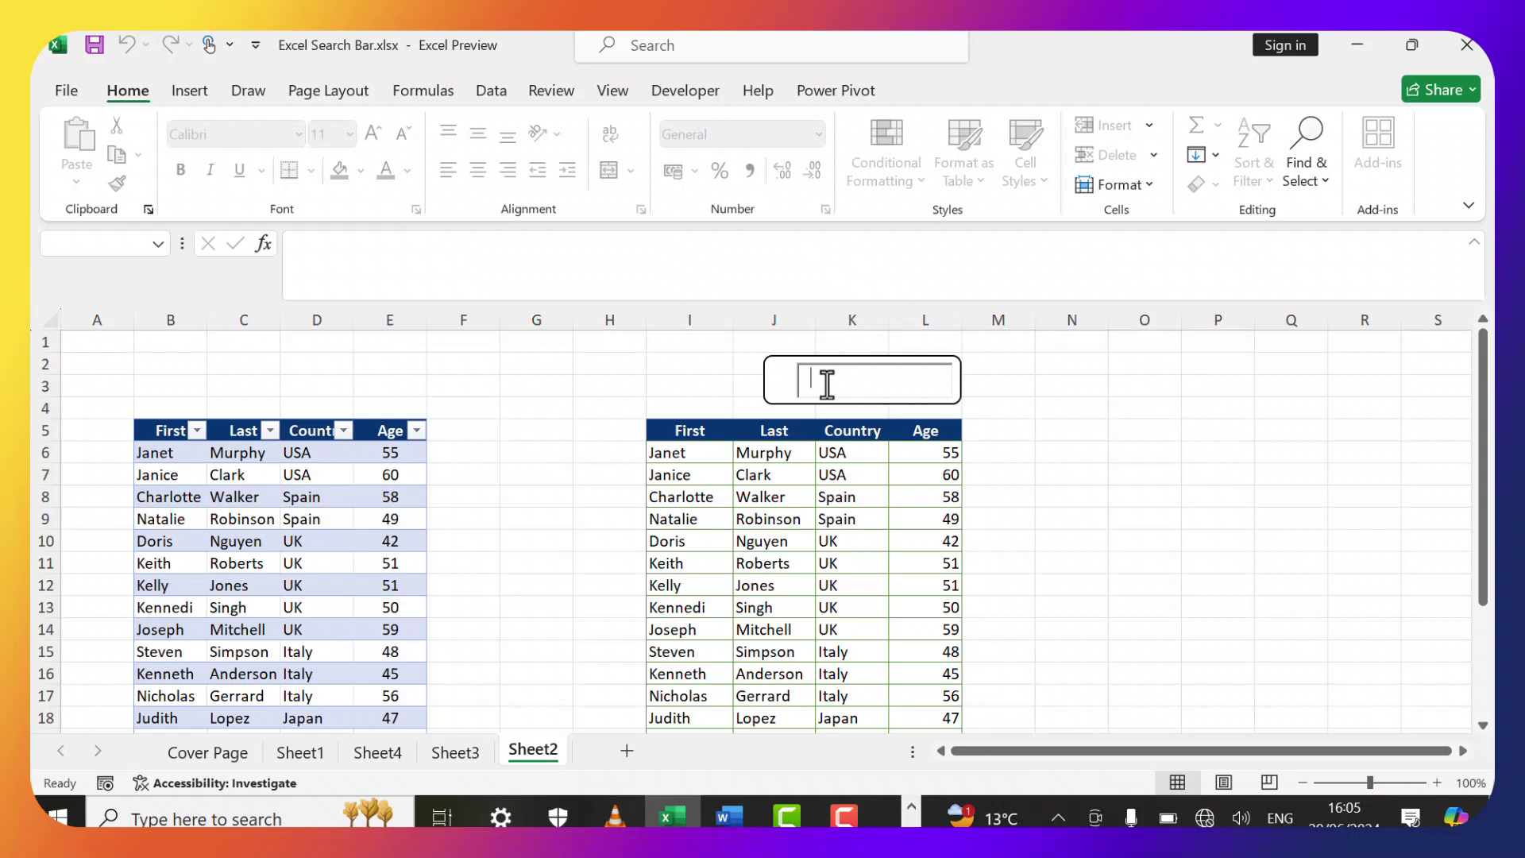
{"action": "type", "text": "j"}
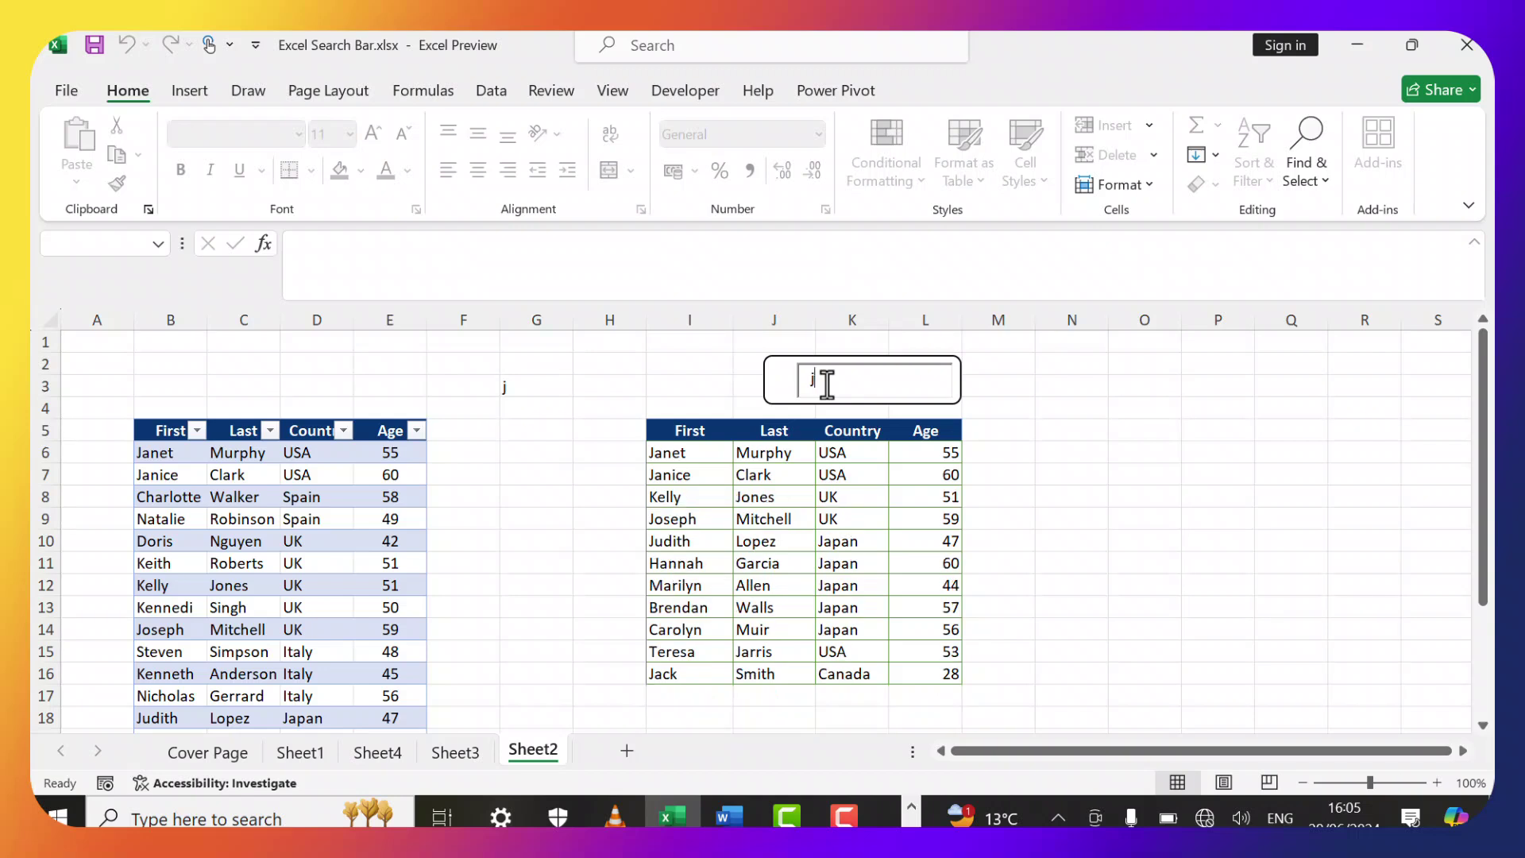
{"action": "type", "text": "anet"}
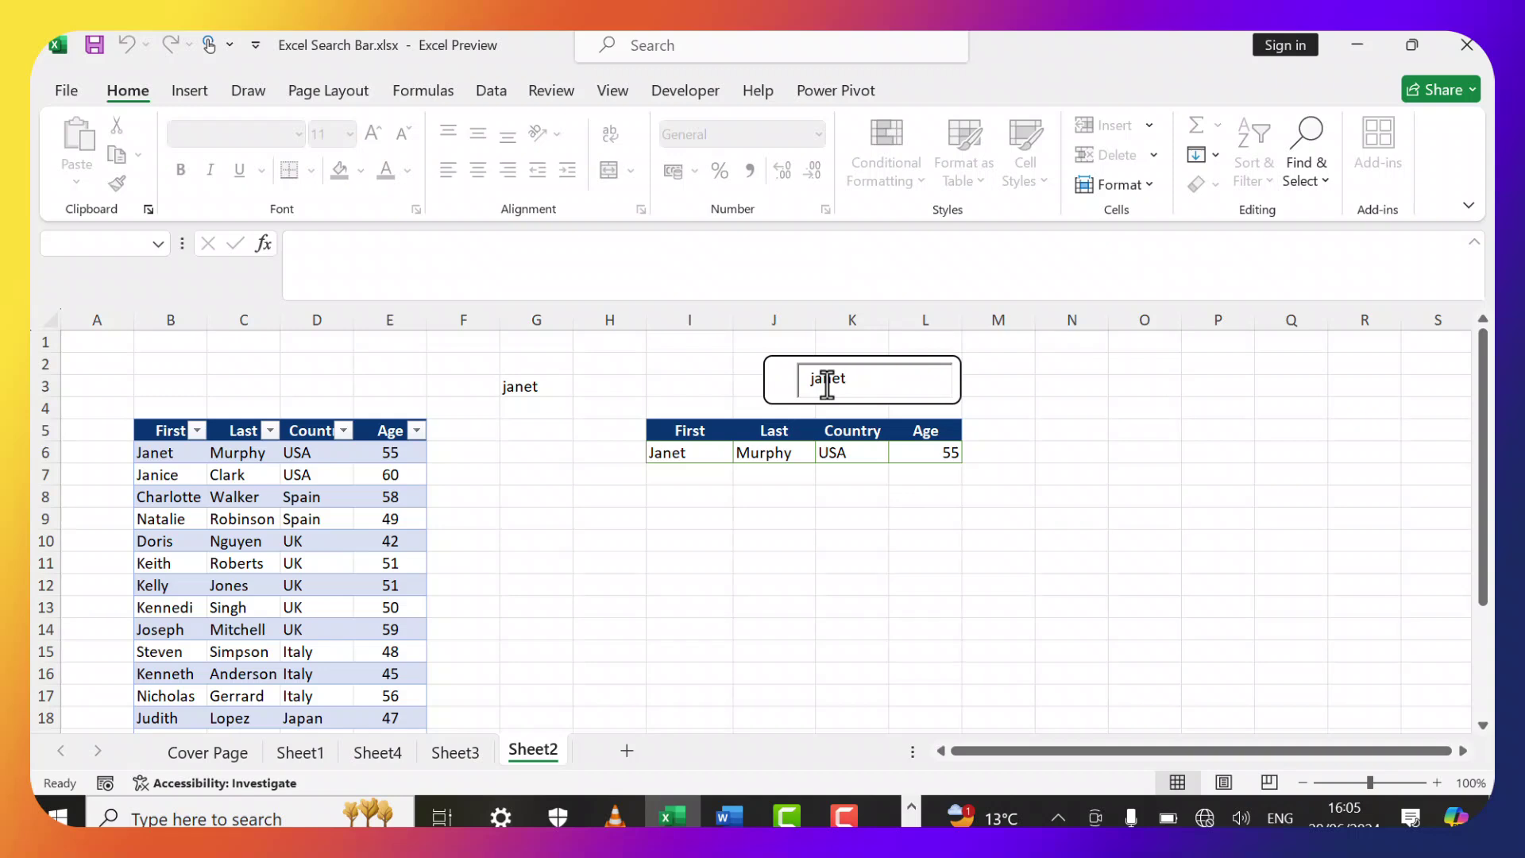
{"action": "key", "text": "BackSpace"}
{"action": "key", "text": "BackSpace"}
{"action": "key", "text": "BackSpace"}
{"action": "key", "text": "BackSpace"}
{"action": "key", "text": "BackSpace"}
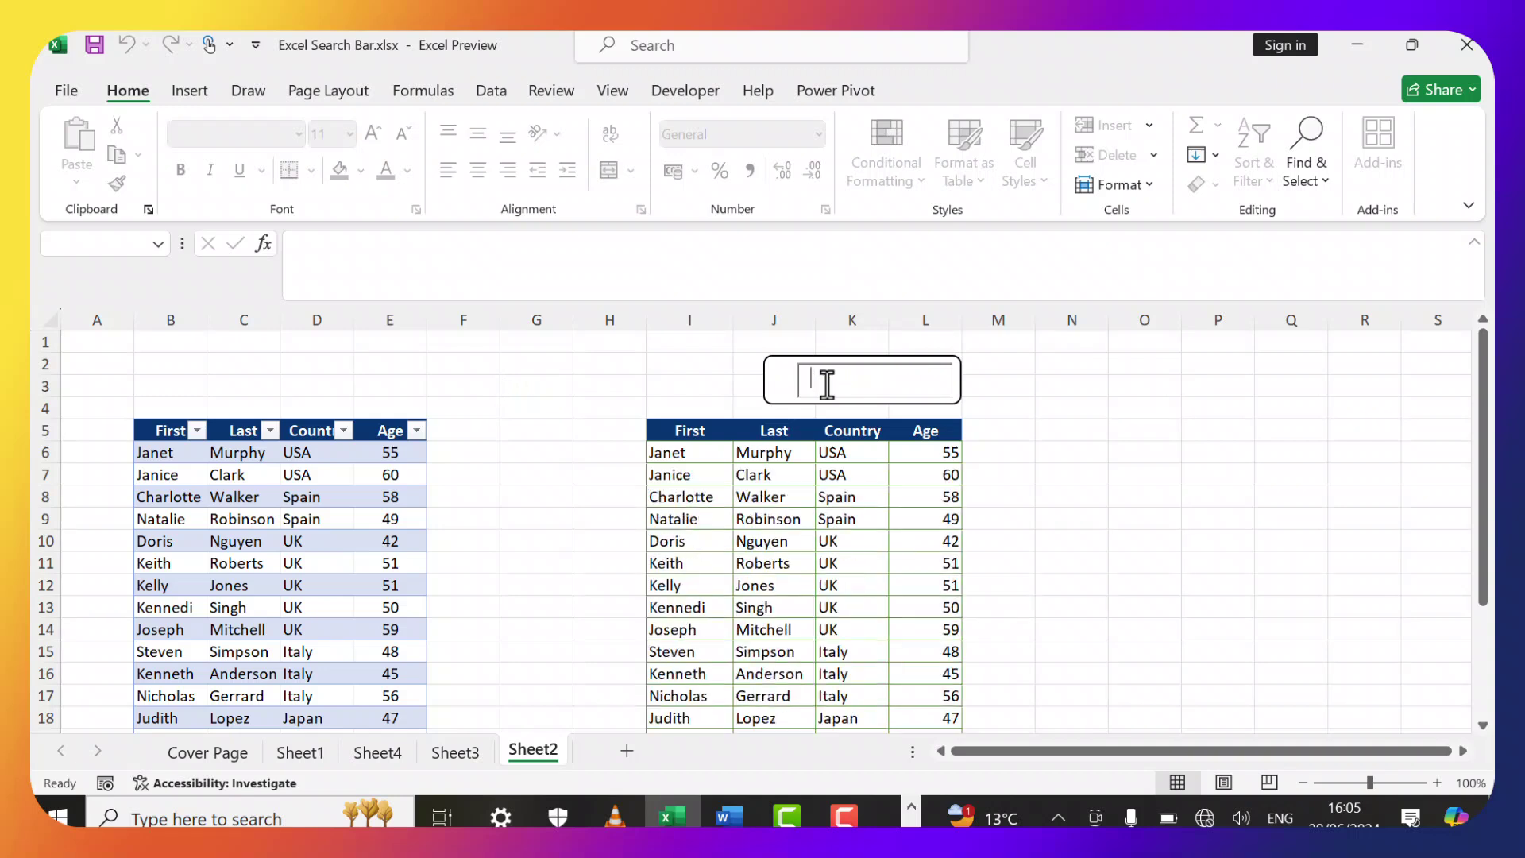
Select the spilled results range at I6 and move it to start at N7.
{"action": "left_click", "coordinate": [1045, 490]}
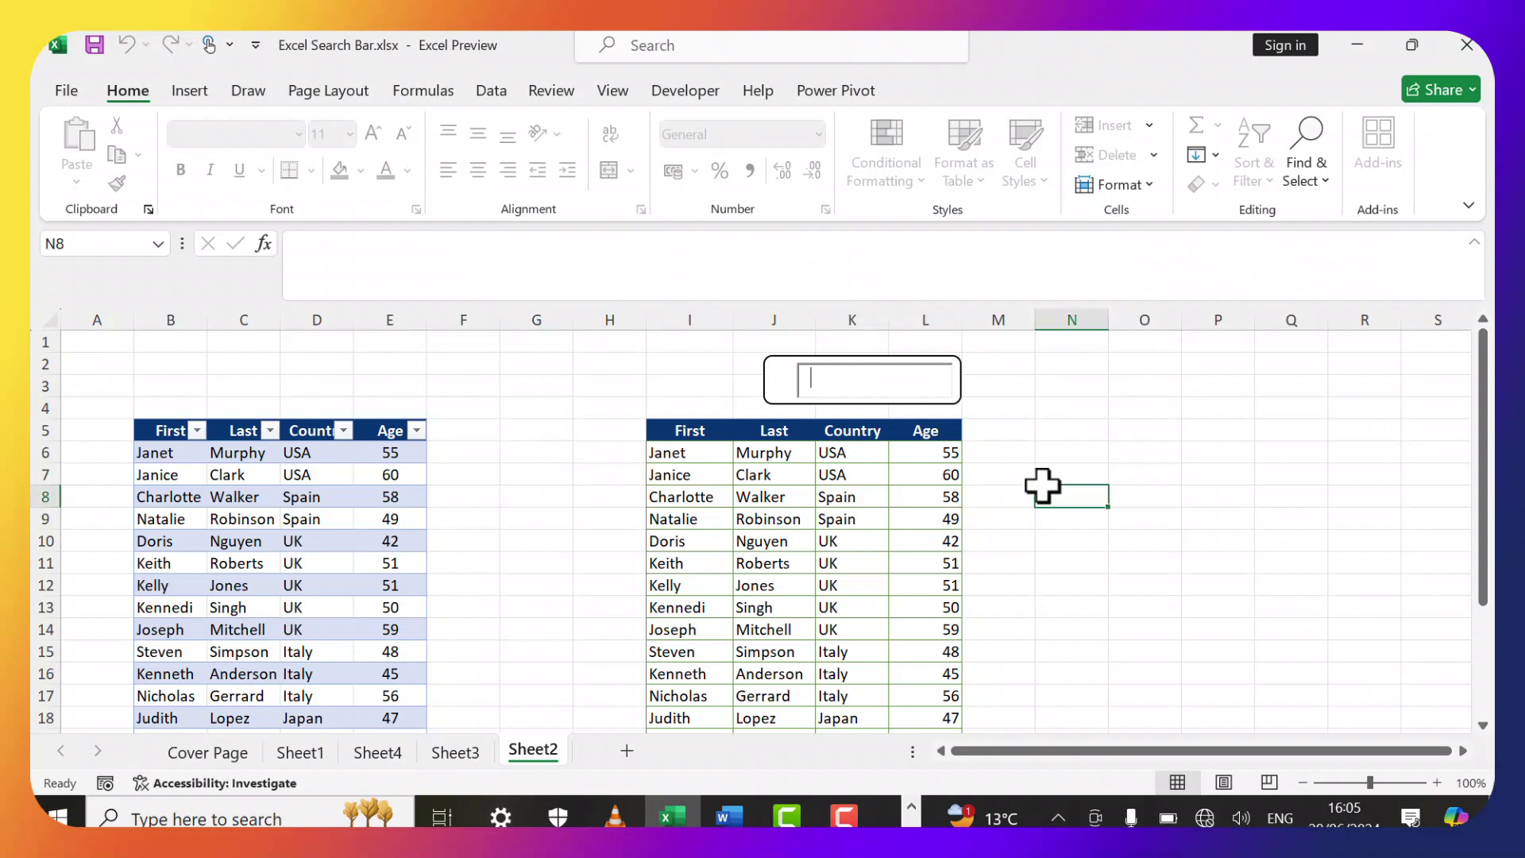
{"action": "left_click", "coordinate": [831, 384]}
{"action": "left_click", "coordinate": [709, 457]}
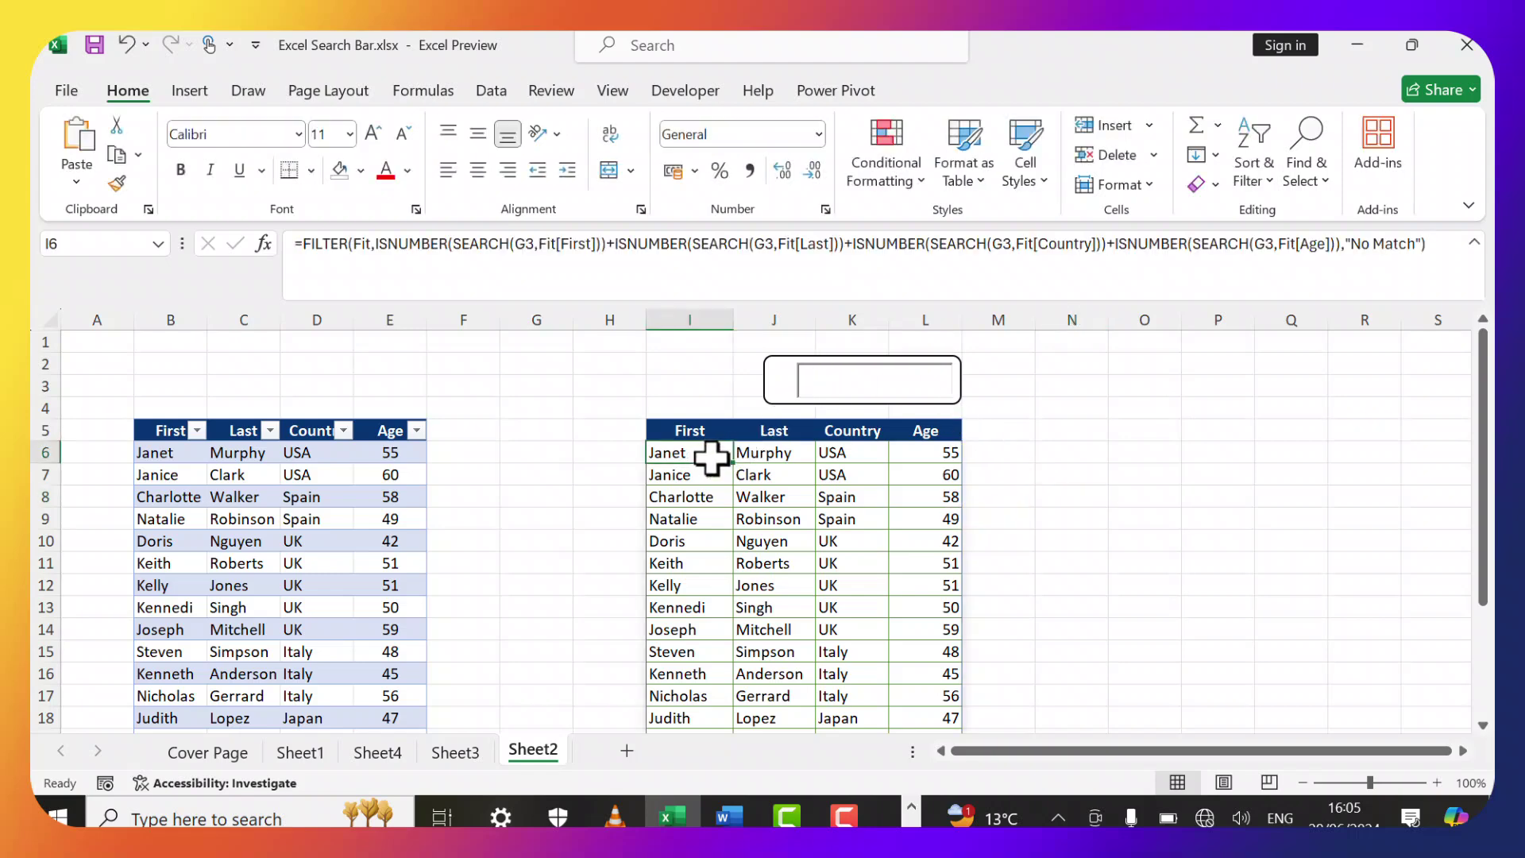
{"action": "key", "text": "ctrl+shift+Down"}
{"action": "key", "text": "ctrl+shift+Right"}
{"action": "scroll", "coordinate": [790, 486], "scroll_direction": "up", "scroll_amount": 2}
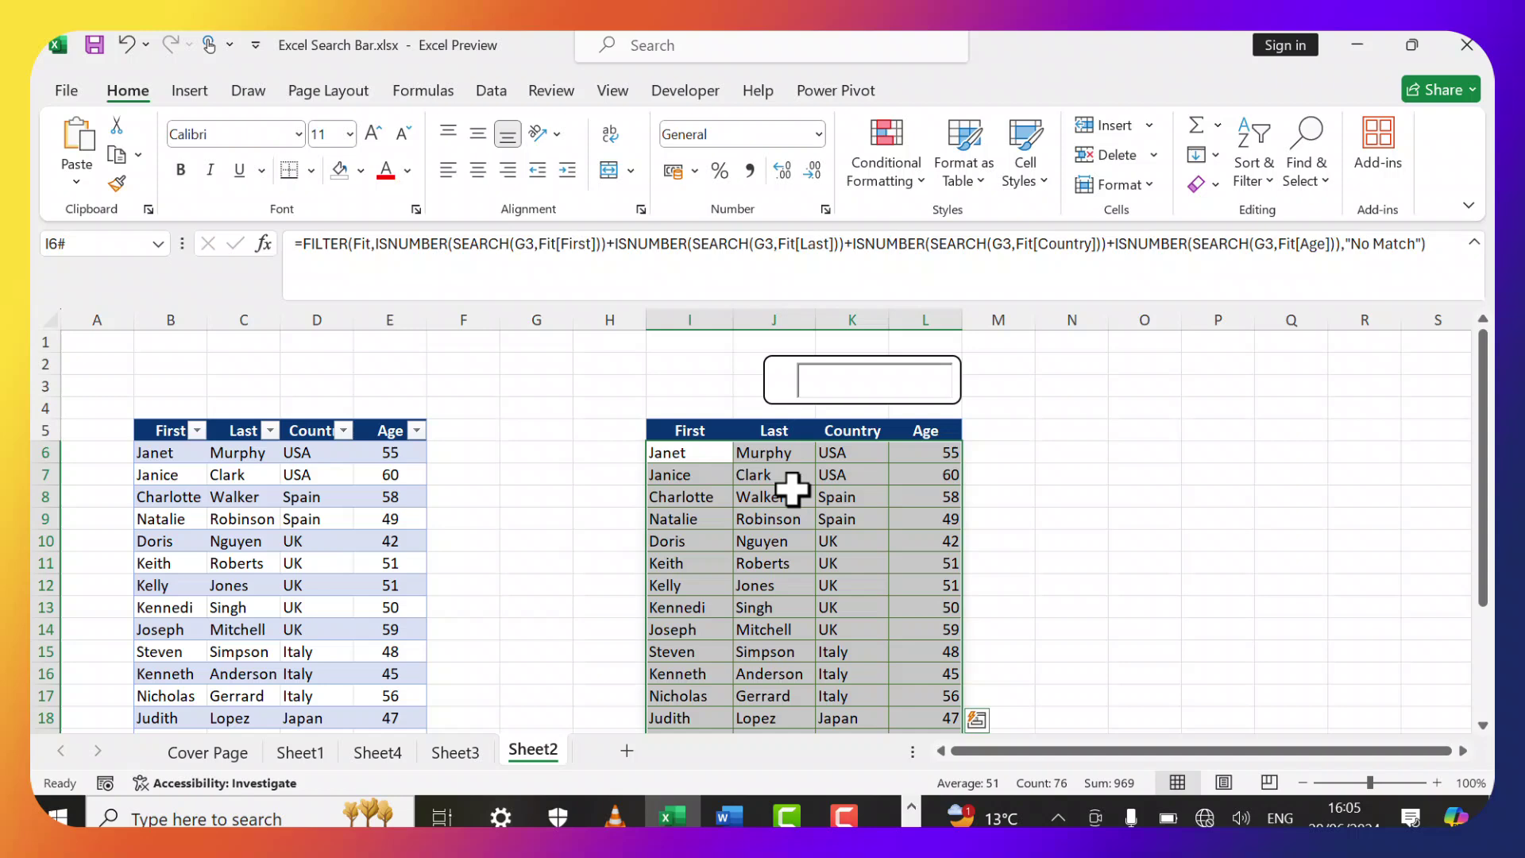
{"action": "left_click_drag", "start_coordinate": [743, 447], "coordinate": [1150, 467]}
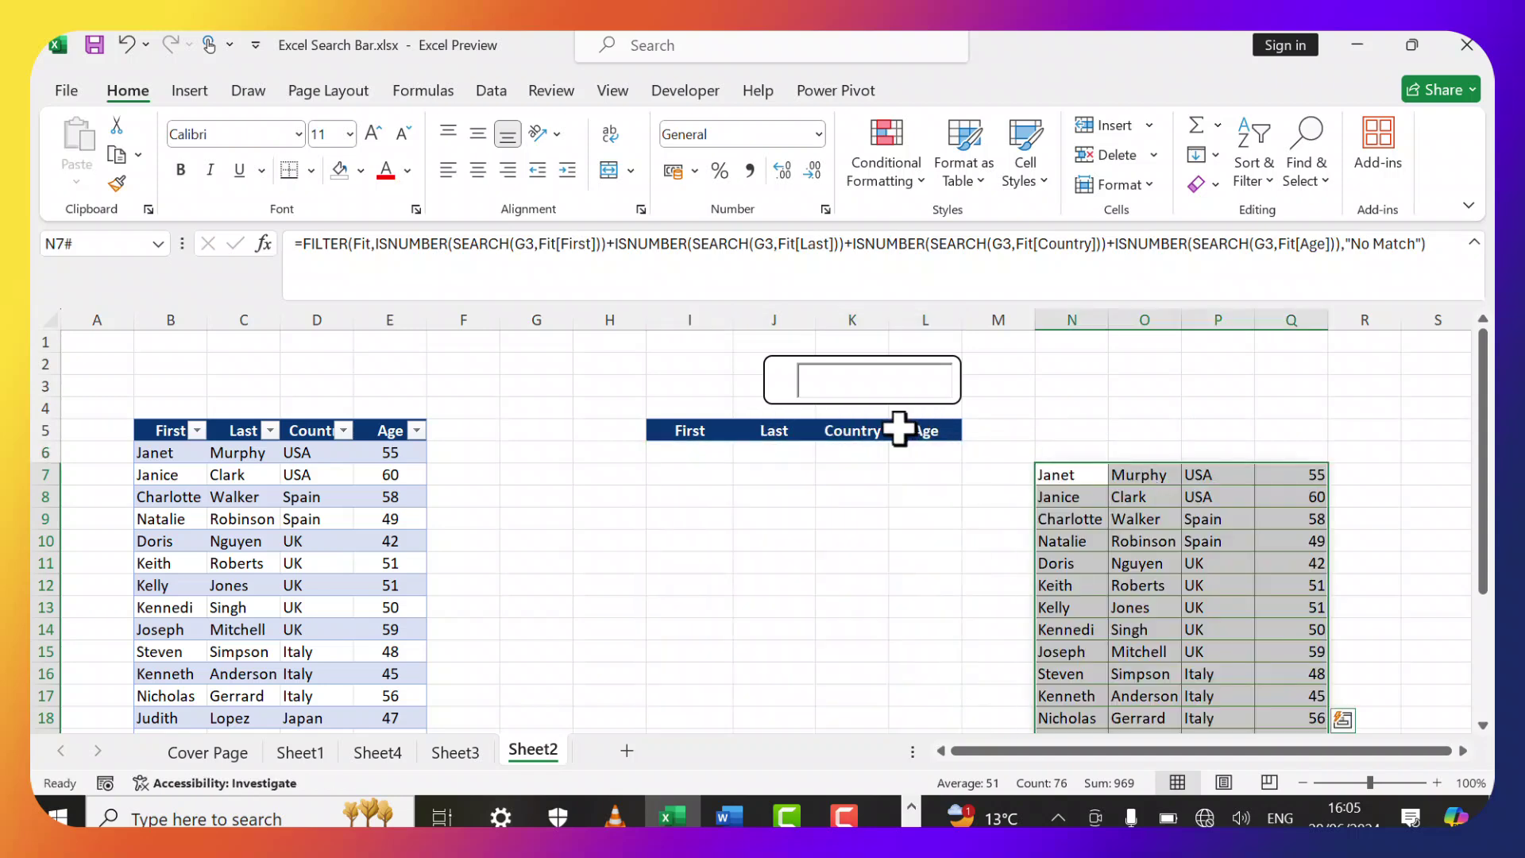
Test the search box with janet, then with usa.
{"action": "left_click", "coordinate": [873, 379]}
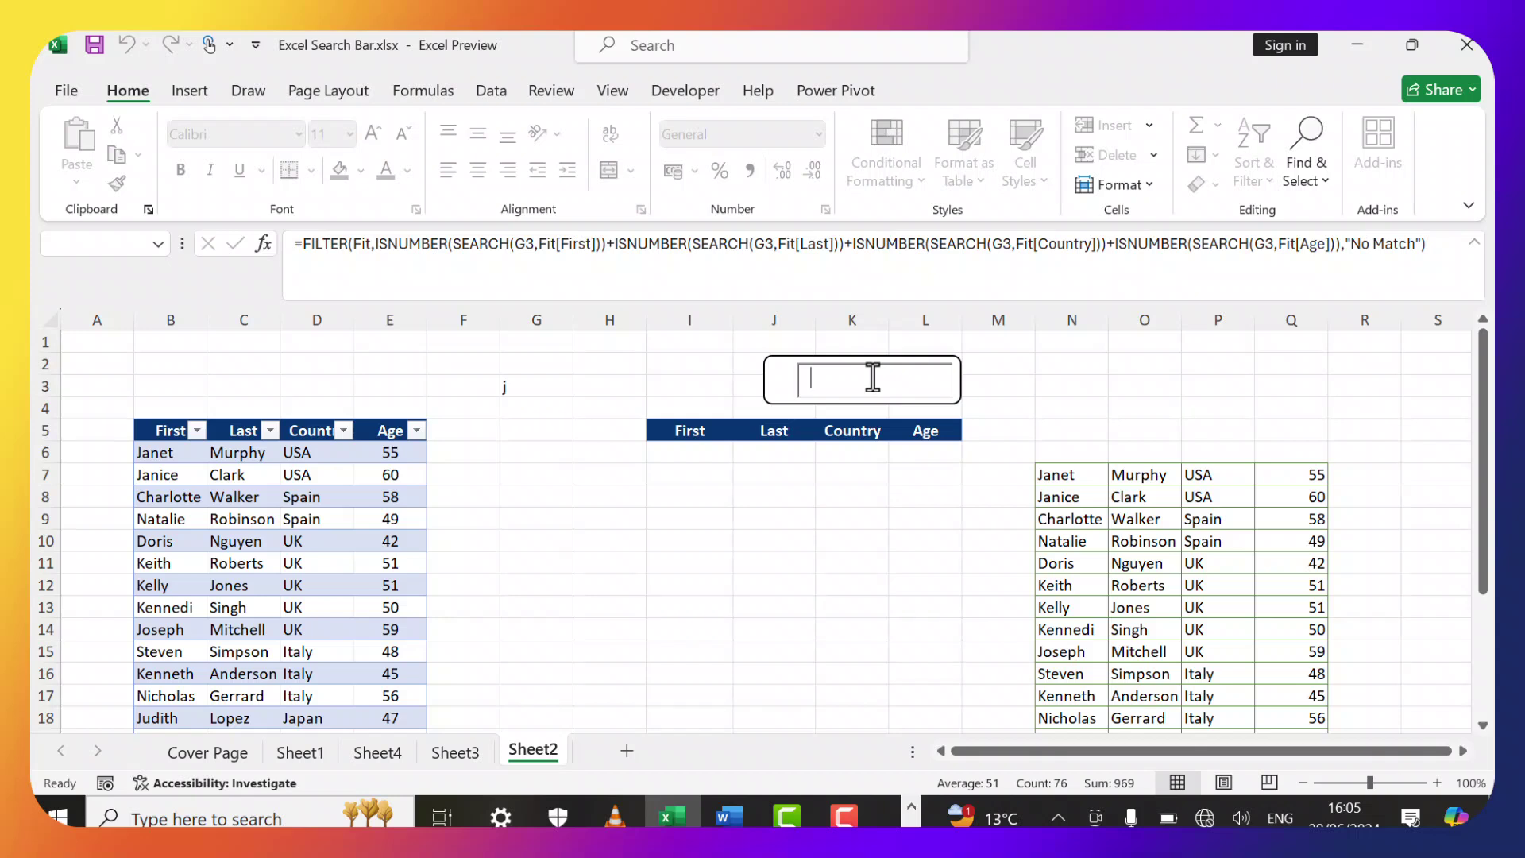
{"action": "type", "text": "janet"}
{"action": "key", "text": "BackSpace"}
{"action": "key", "text": "BackSpace"}
{"action": "key", "text": "BackSpace"}
{"action": "key", "text": "BackSpace"}
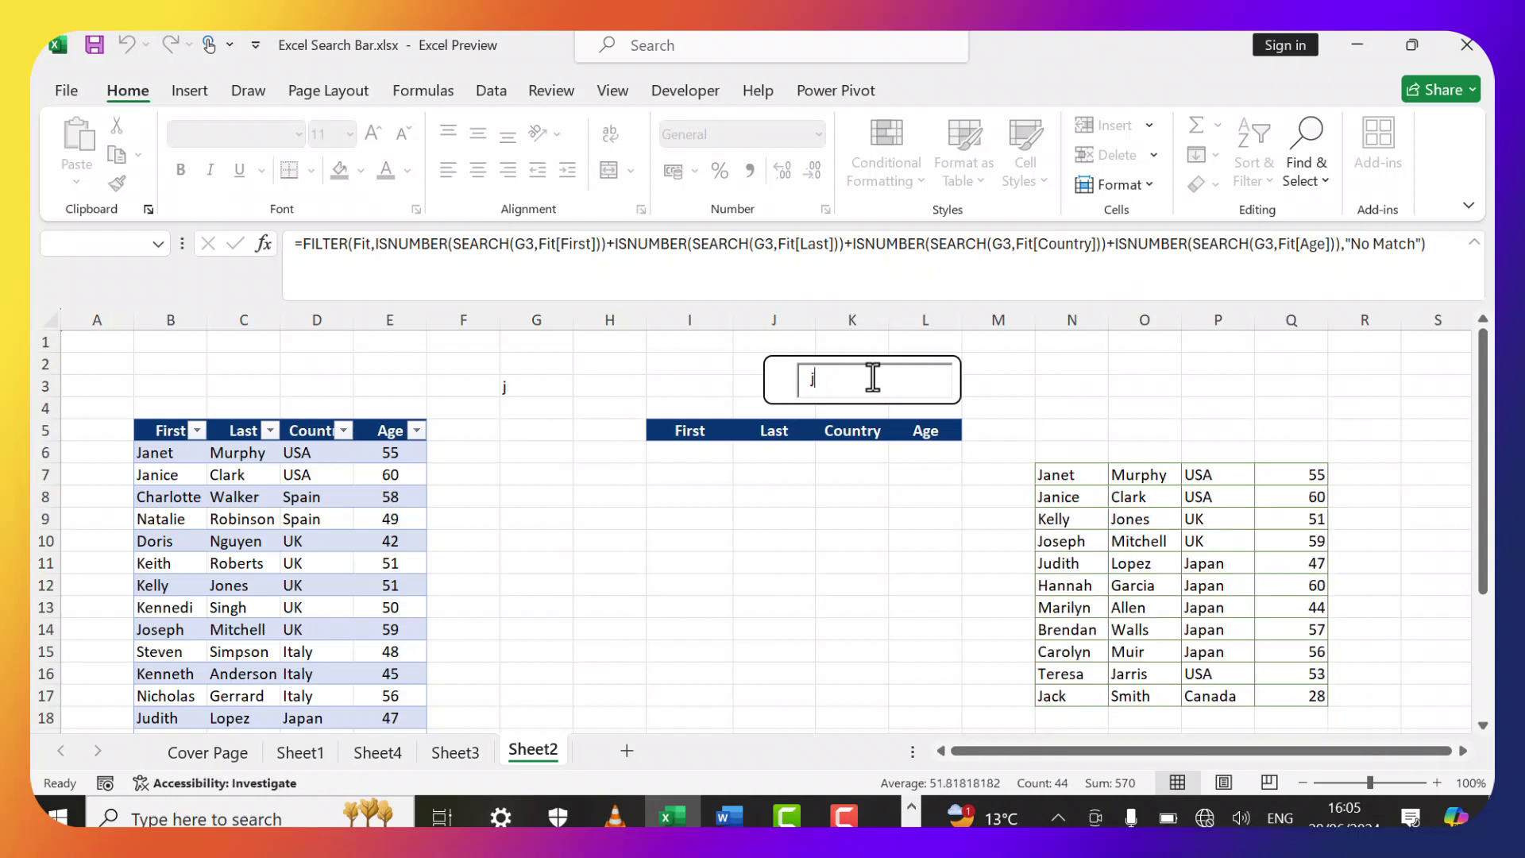
{"action": "type", "text": "usa"}
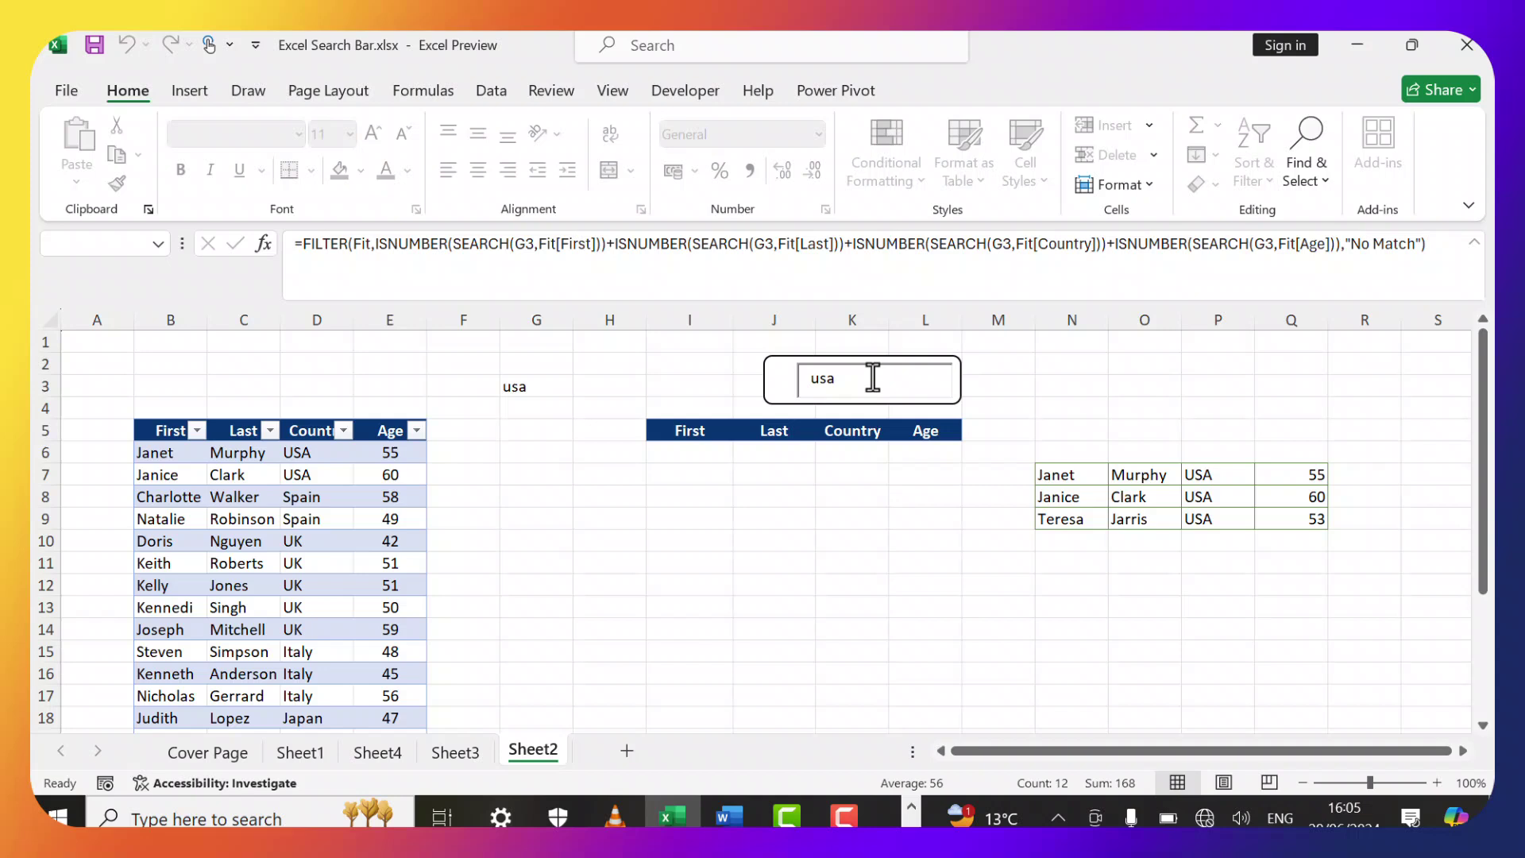
Move the spilled results back under the headers, starting at I6.
{"action": "left_click", "coordinate": [1125, 463]}
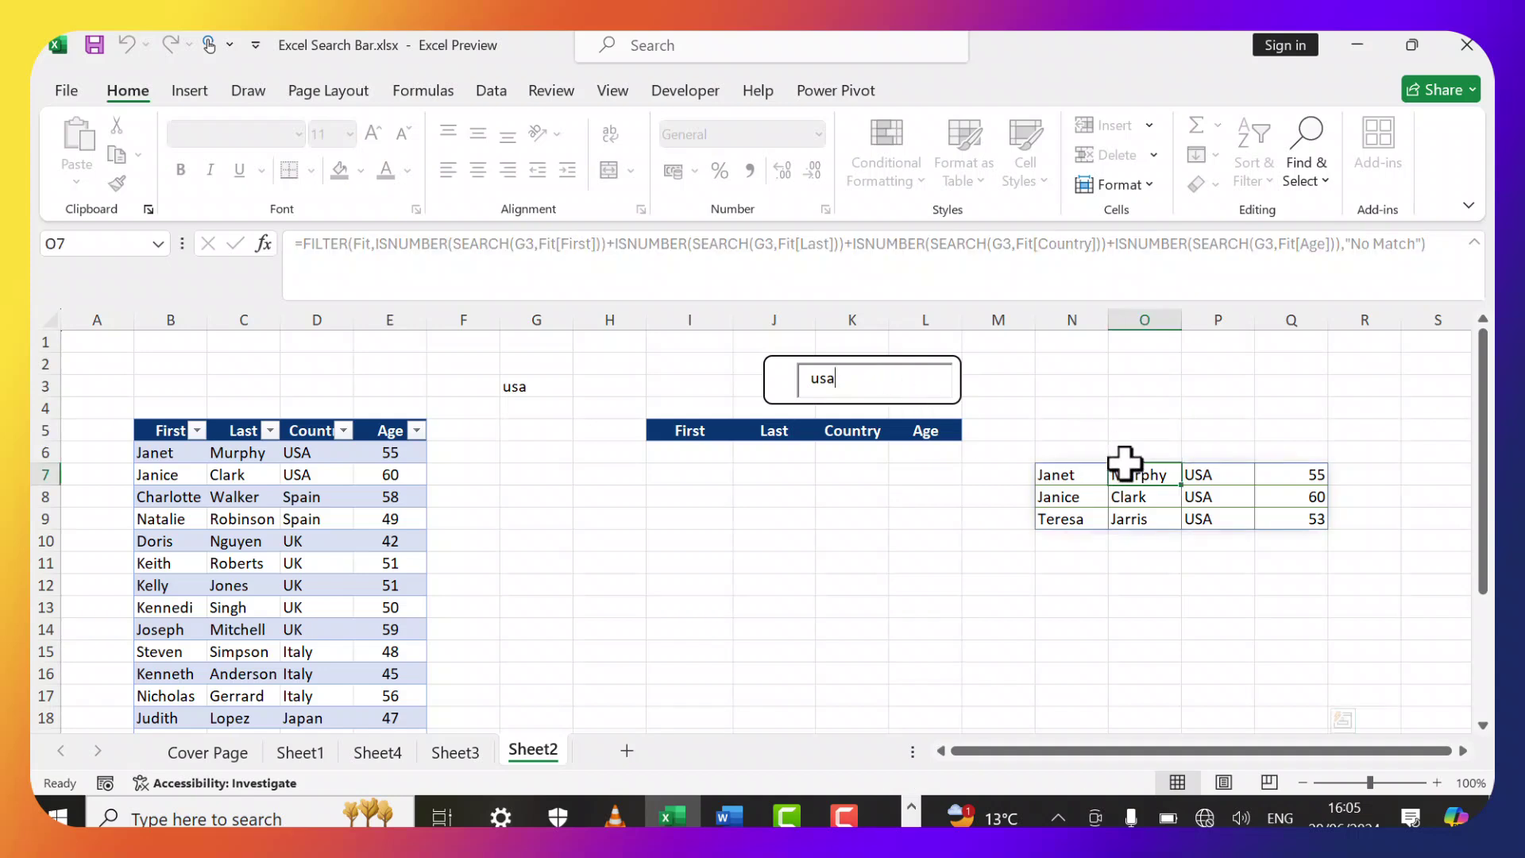
{"action": "left_click", "coordinate": [1099, 487]}
{"action": "key", "text": "ctrl+a"}
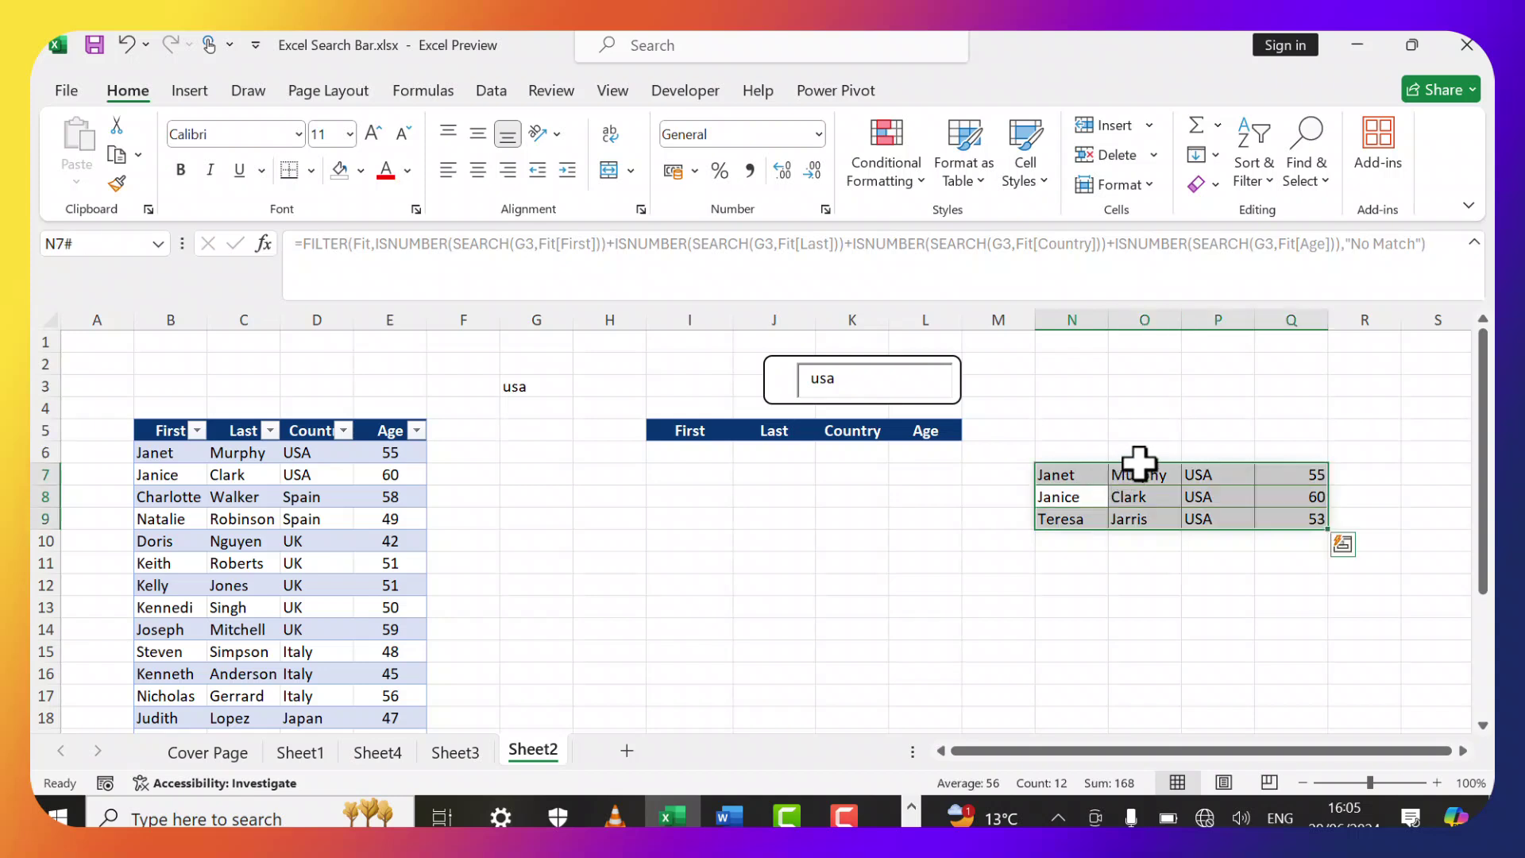
{"action": "left_click_drag", "start_coordinate": [1139, 463], "coordinate": [795, 457]}
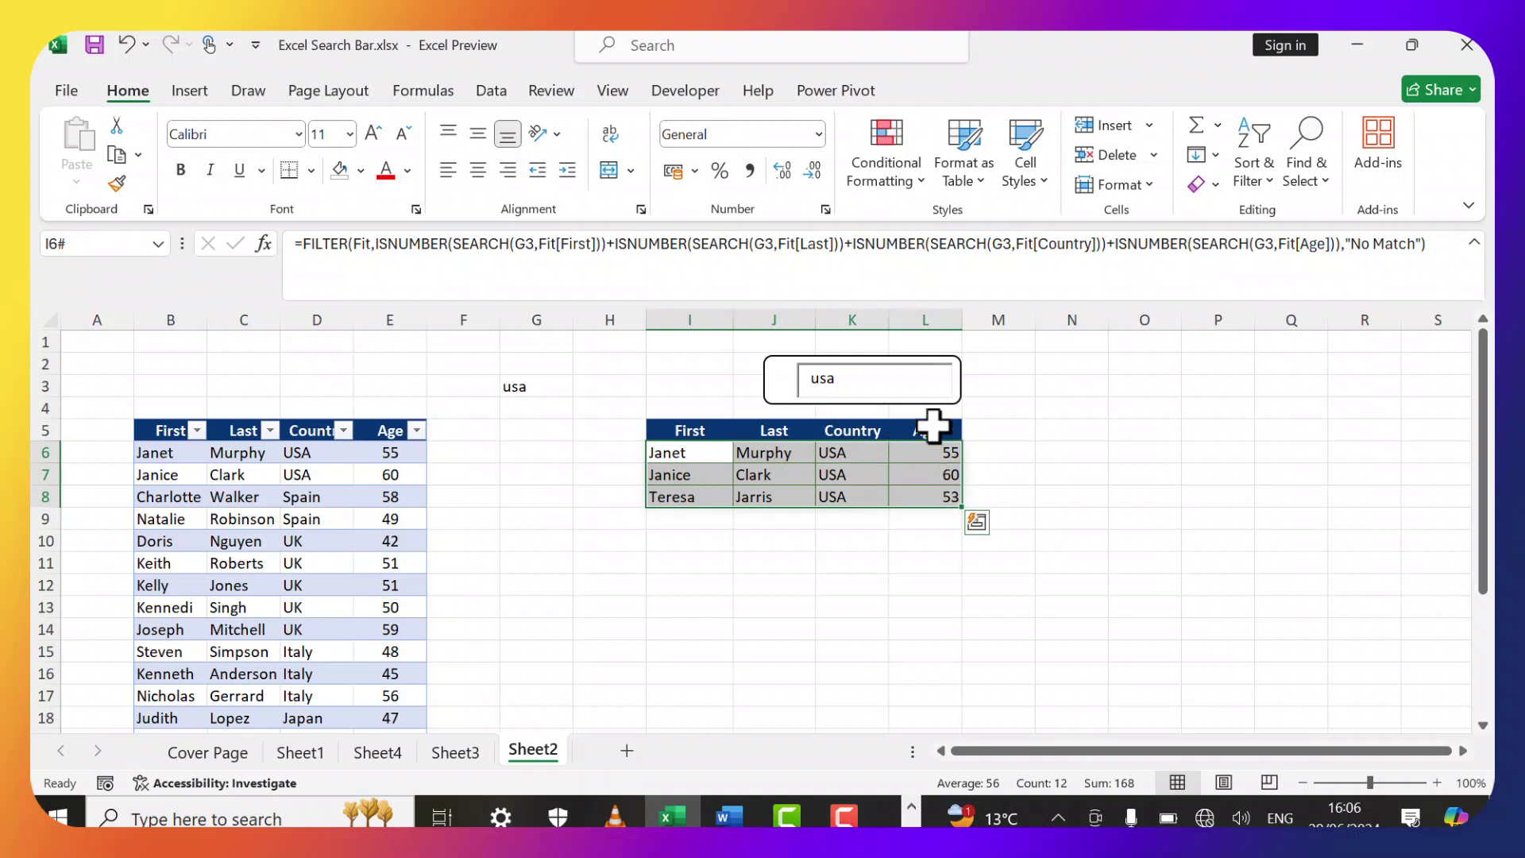
Delete usa from the search box.
{"action": "double_click", "coordinate": [863, 387]}
{"action": "key", "text": "BackSpace"}
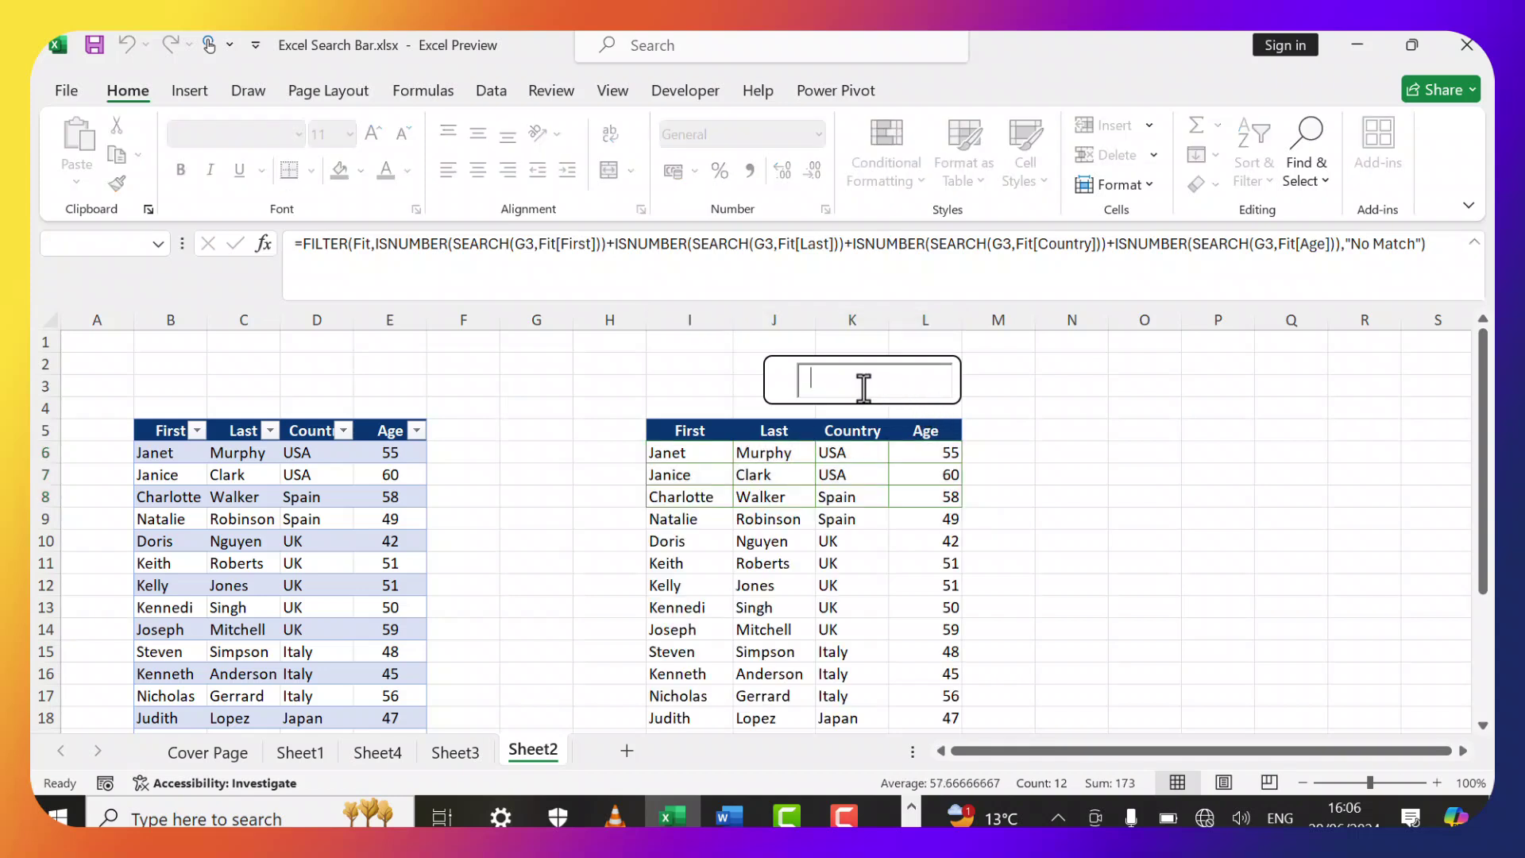